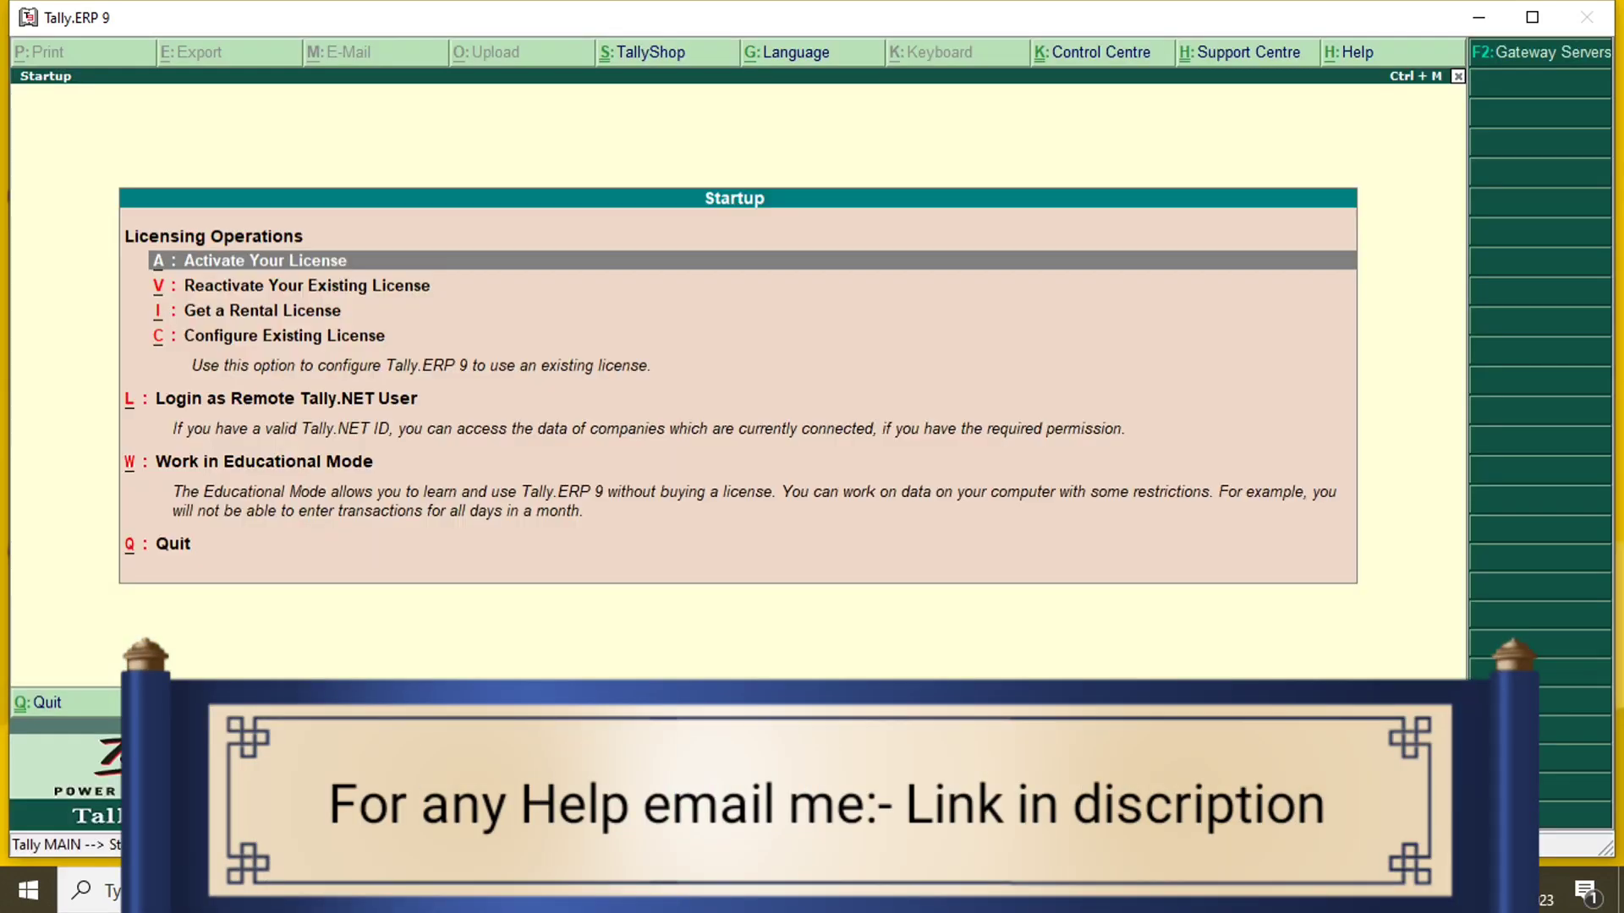
Step: Start working in Educational Mode and open the creation form for a single stock group
key(w)
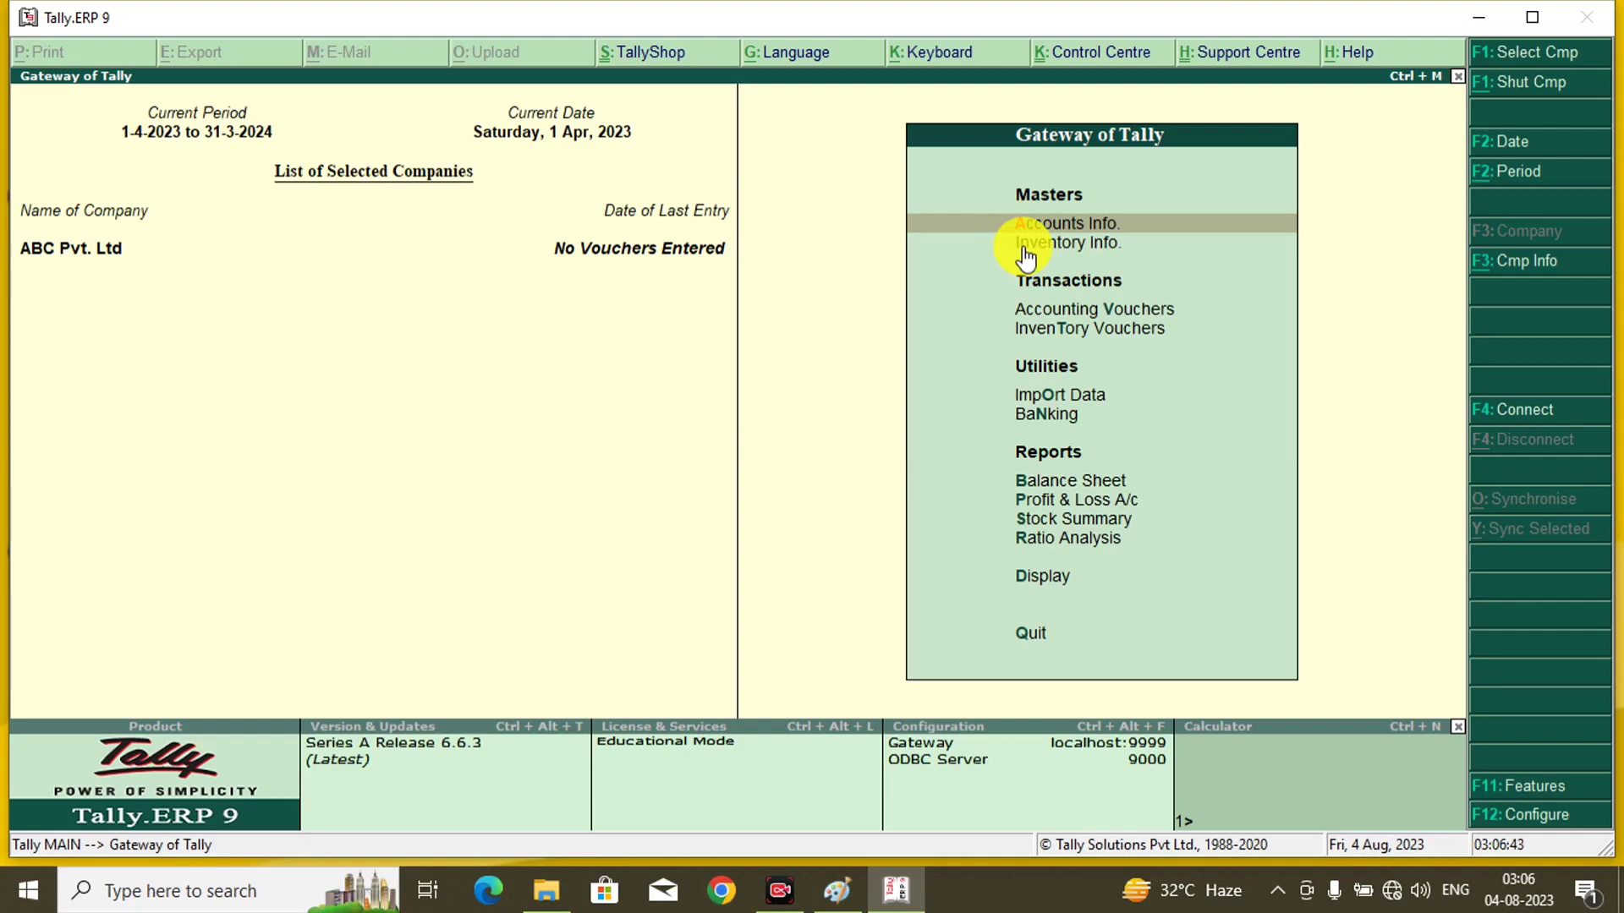
click(1024, 246)
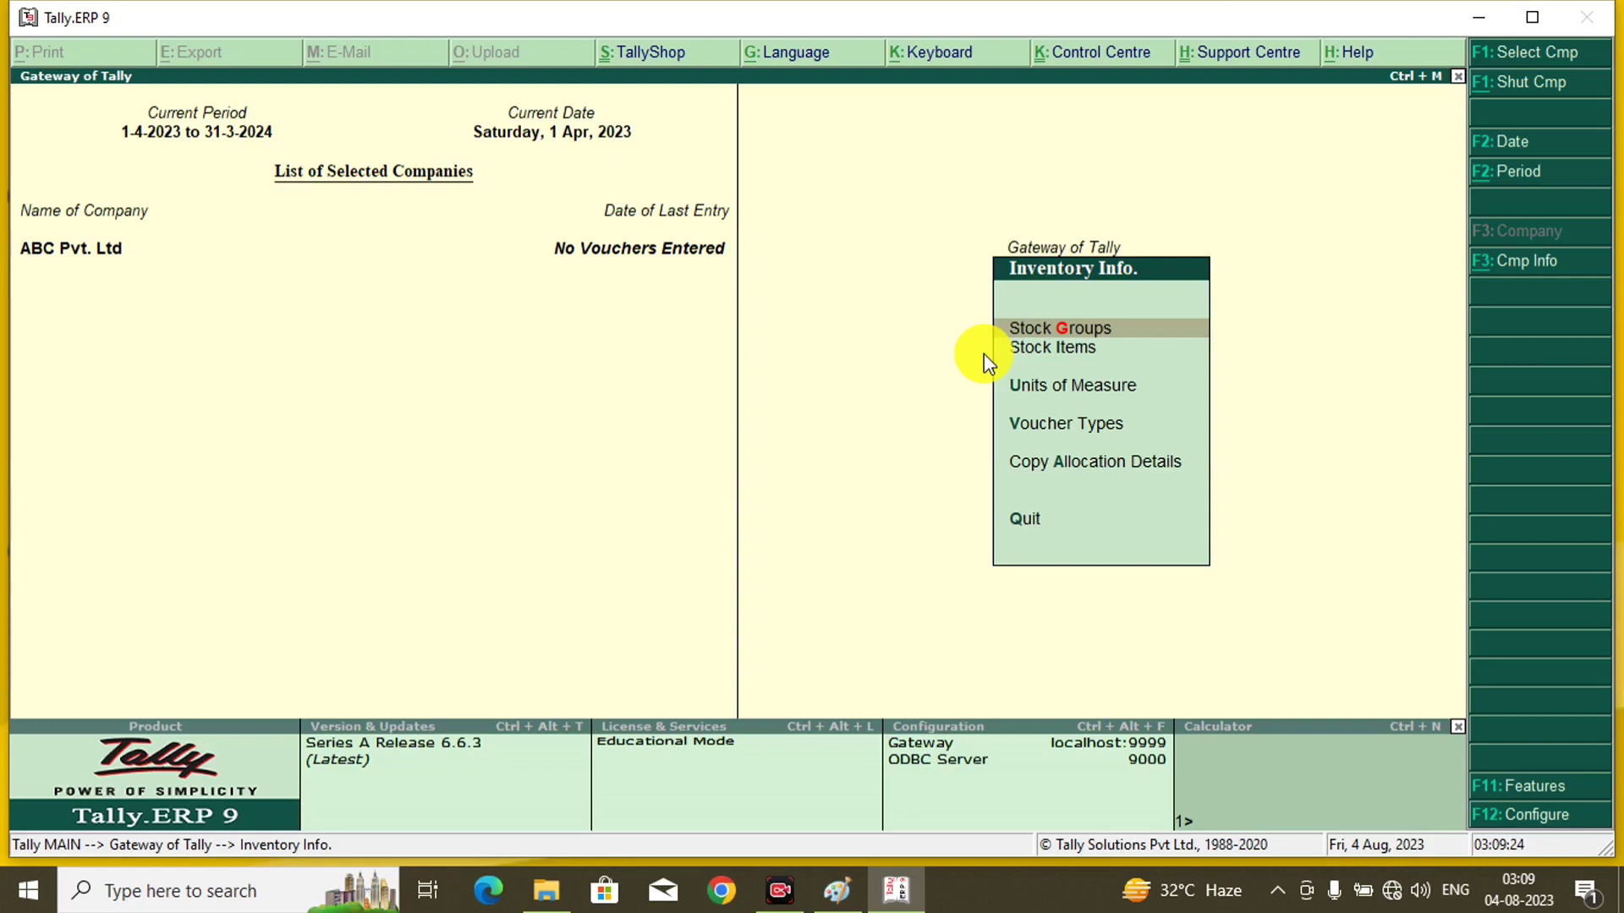
key(Return)
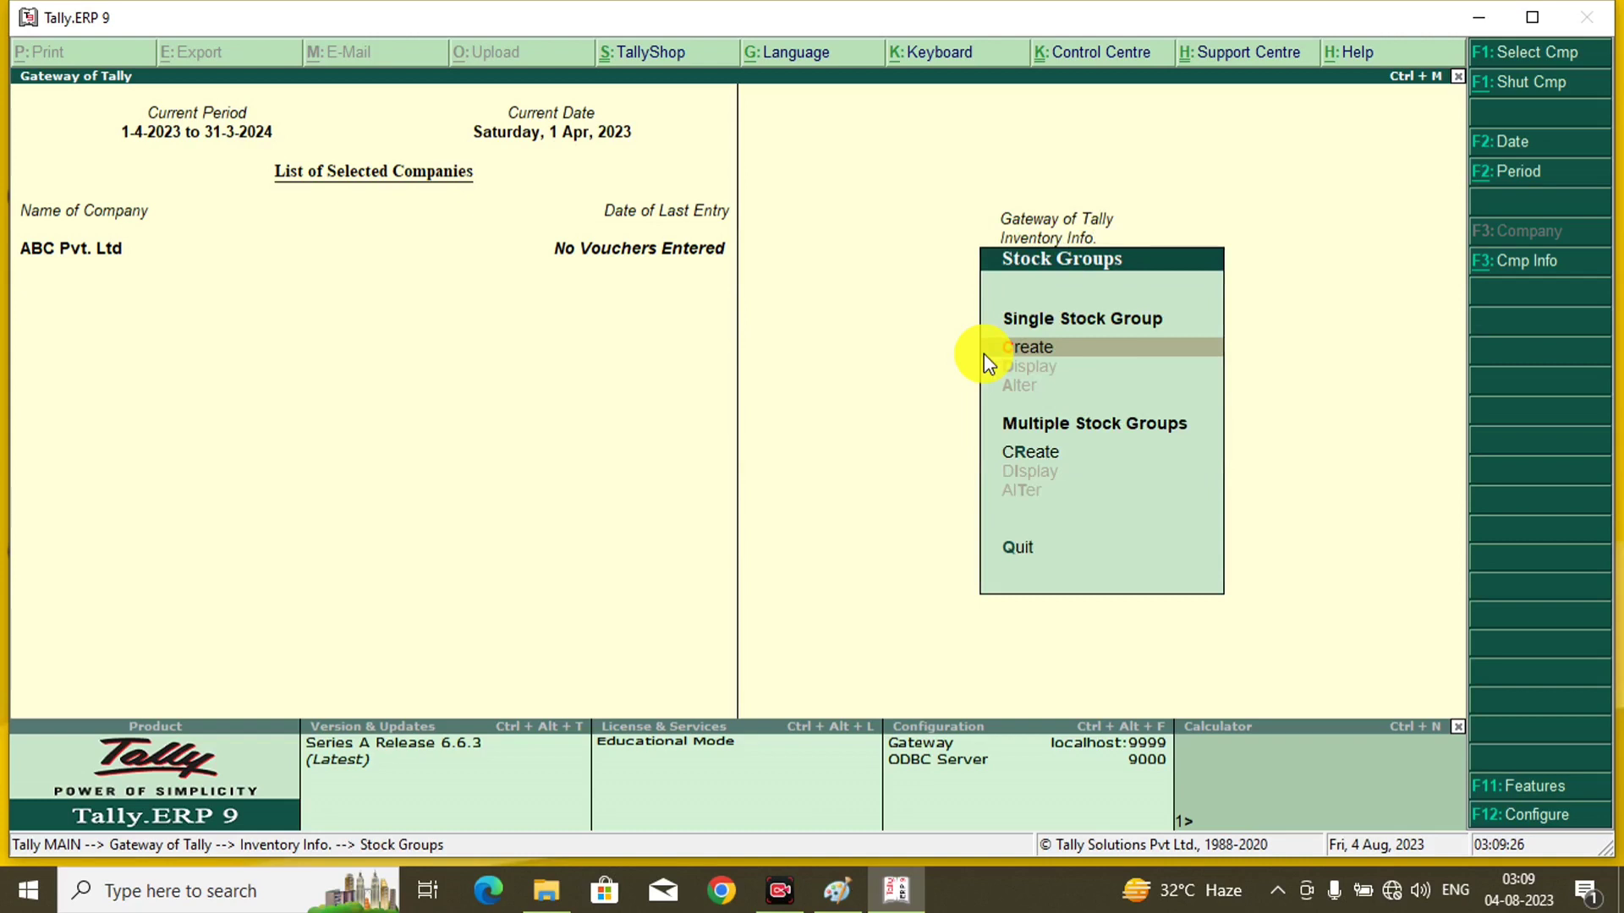
click(1031, 346)
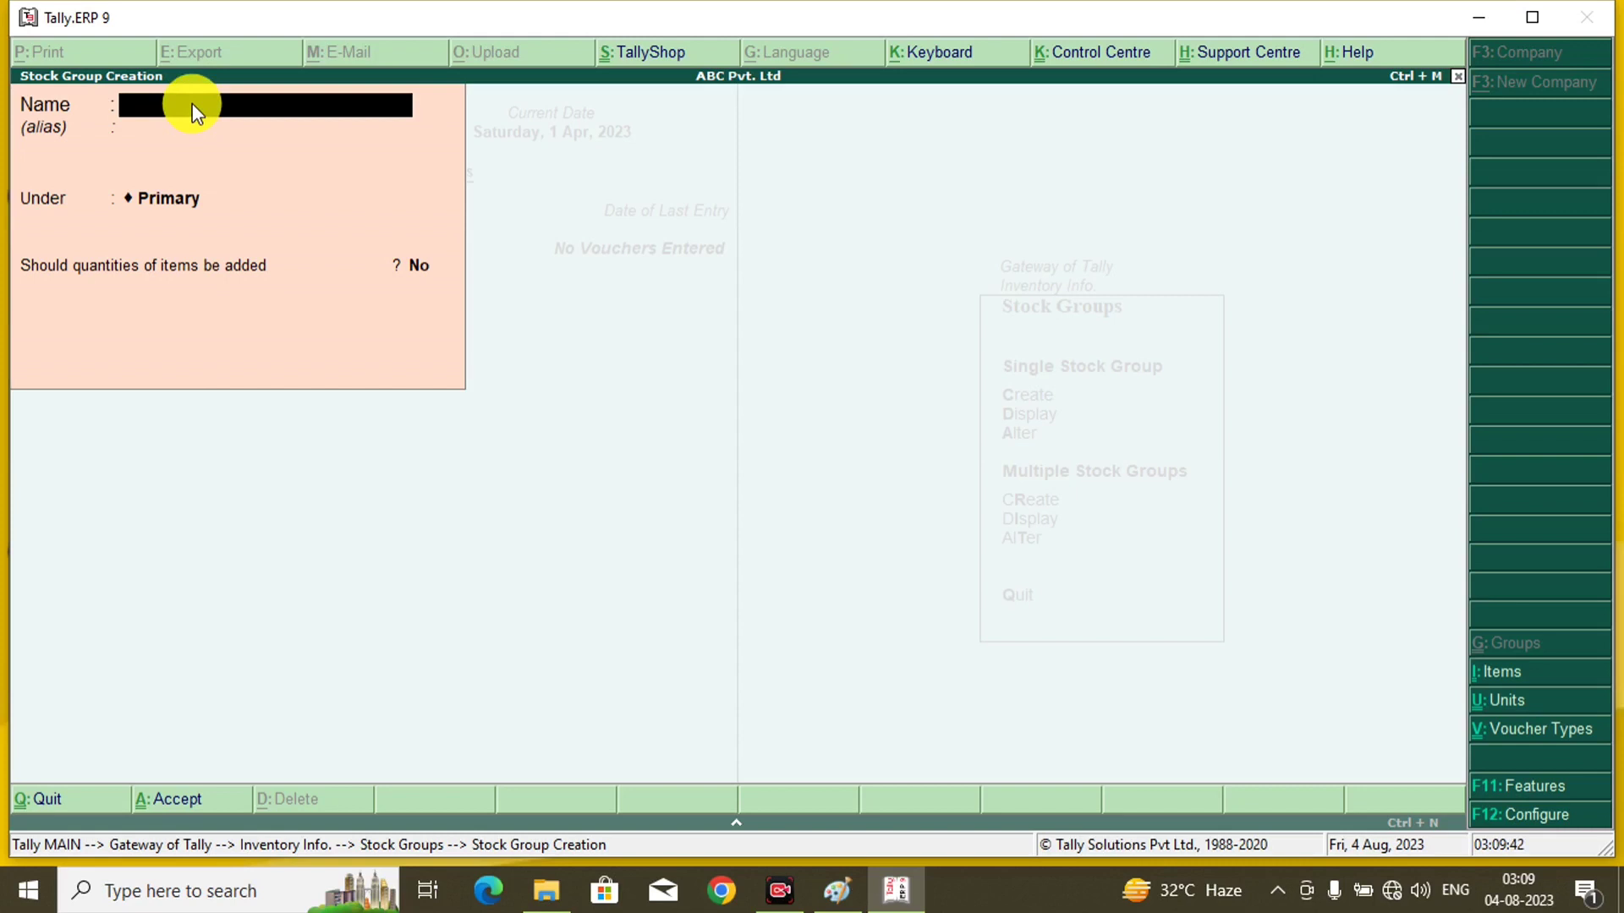
Step: Create a stock group named Oil under Primary, with item quantities not added, and leave the creation form
text(Ol)
text(l)
key(BackSpace)
text(il)
key(Return)
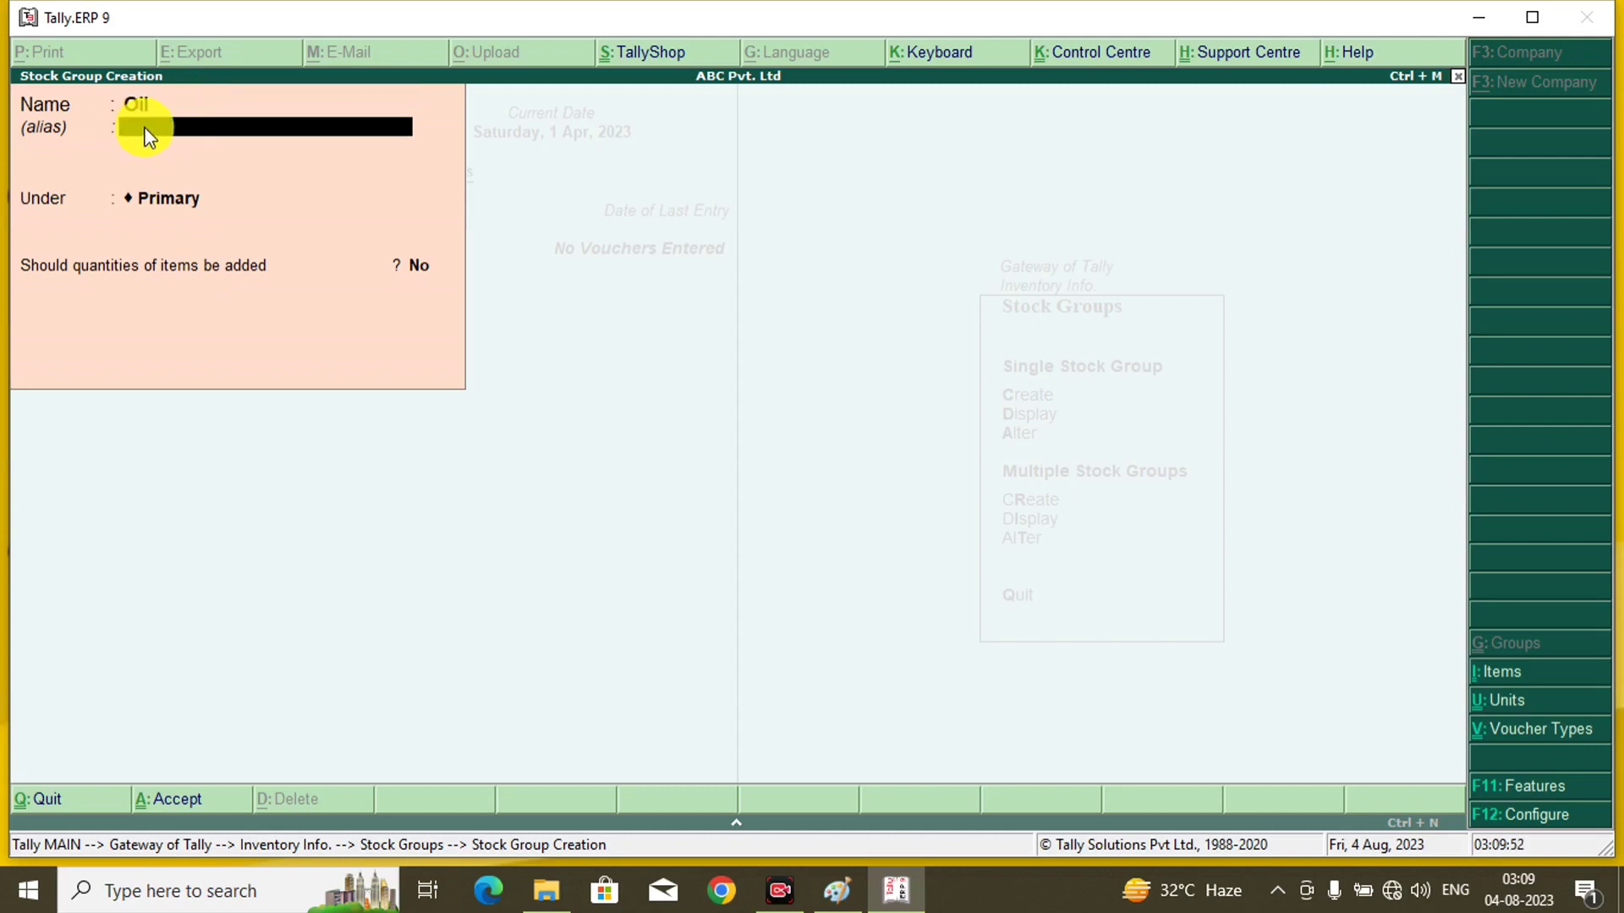
key(Return)
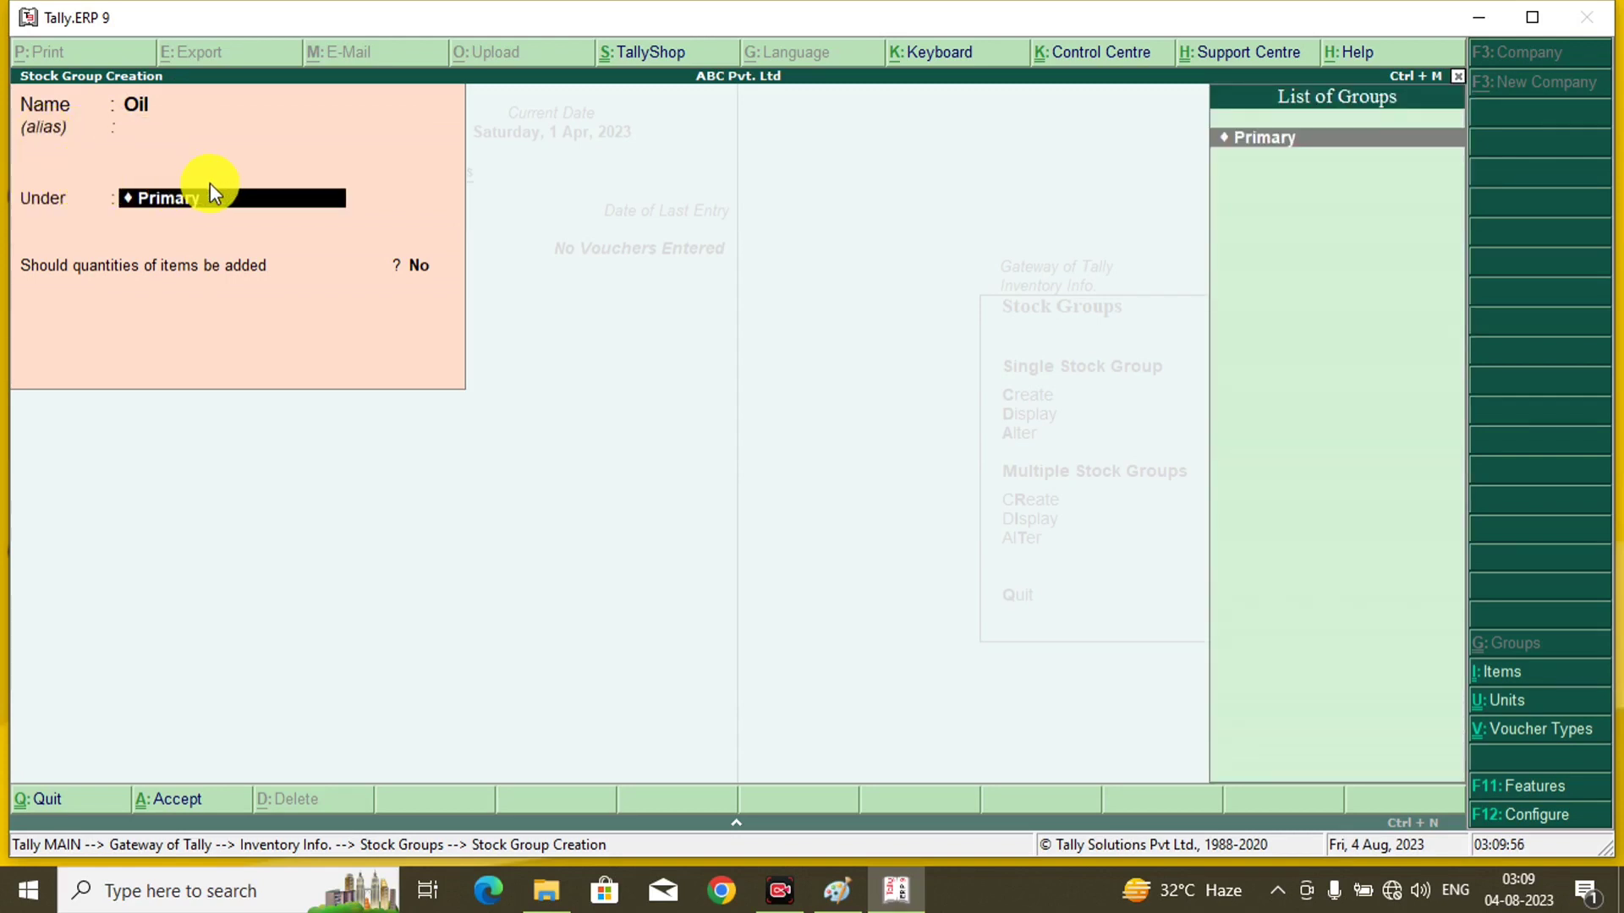
key(Return)
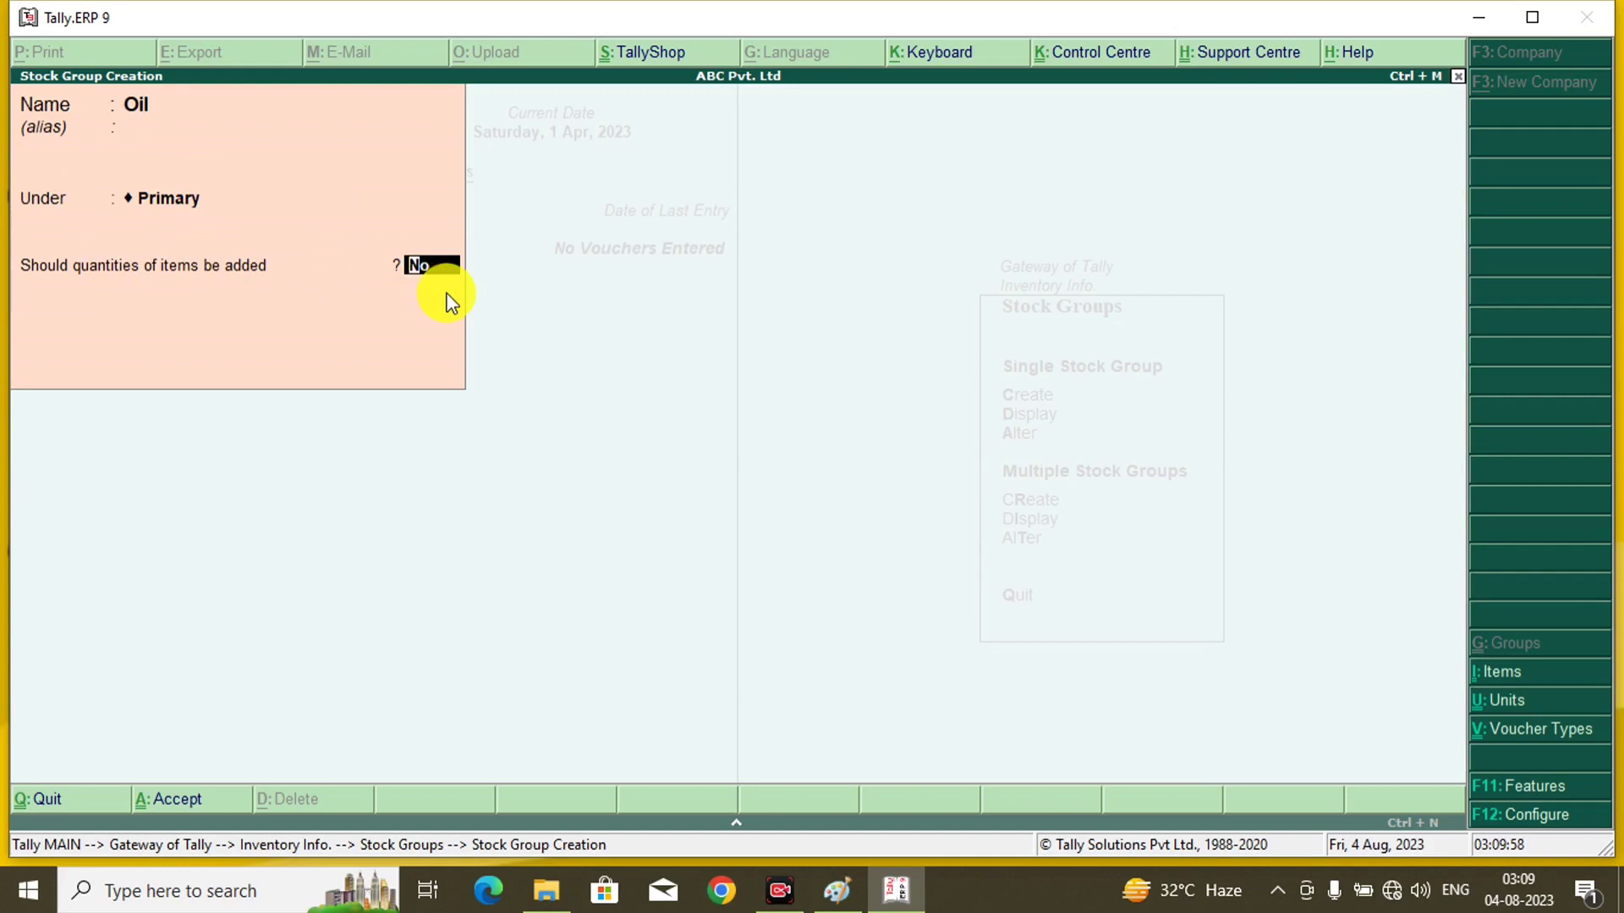
key(Return)
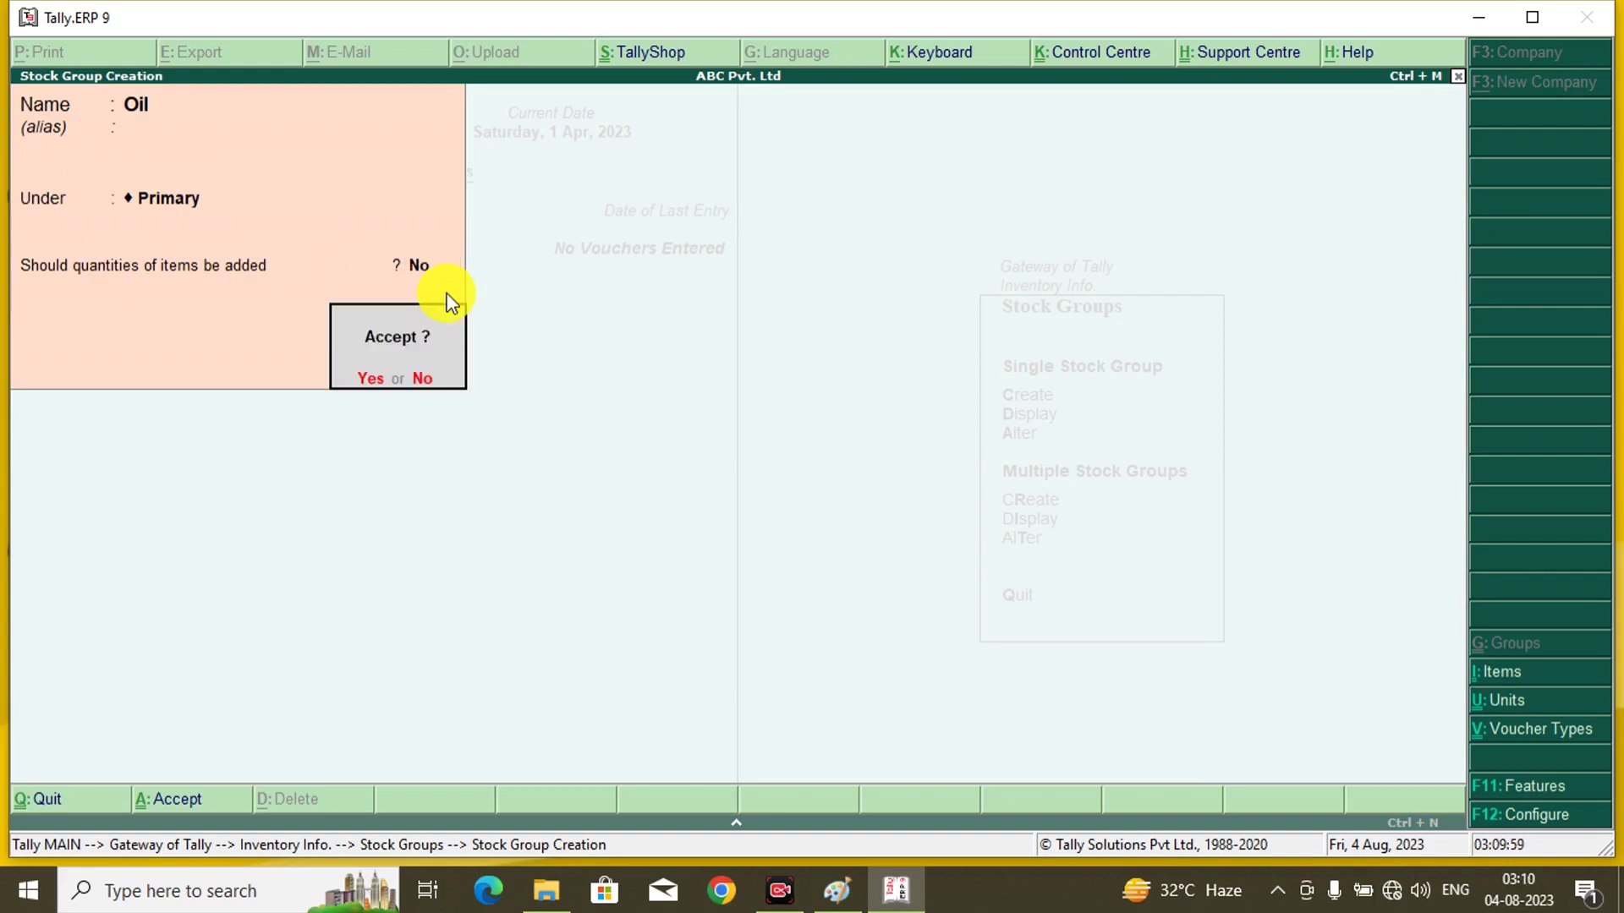
click(374, 372)
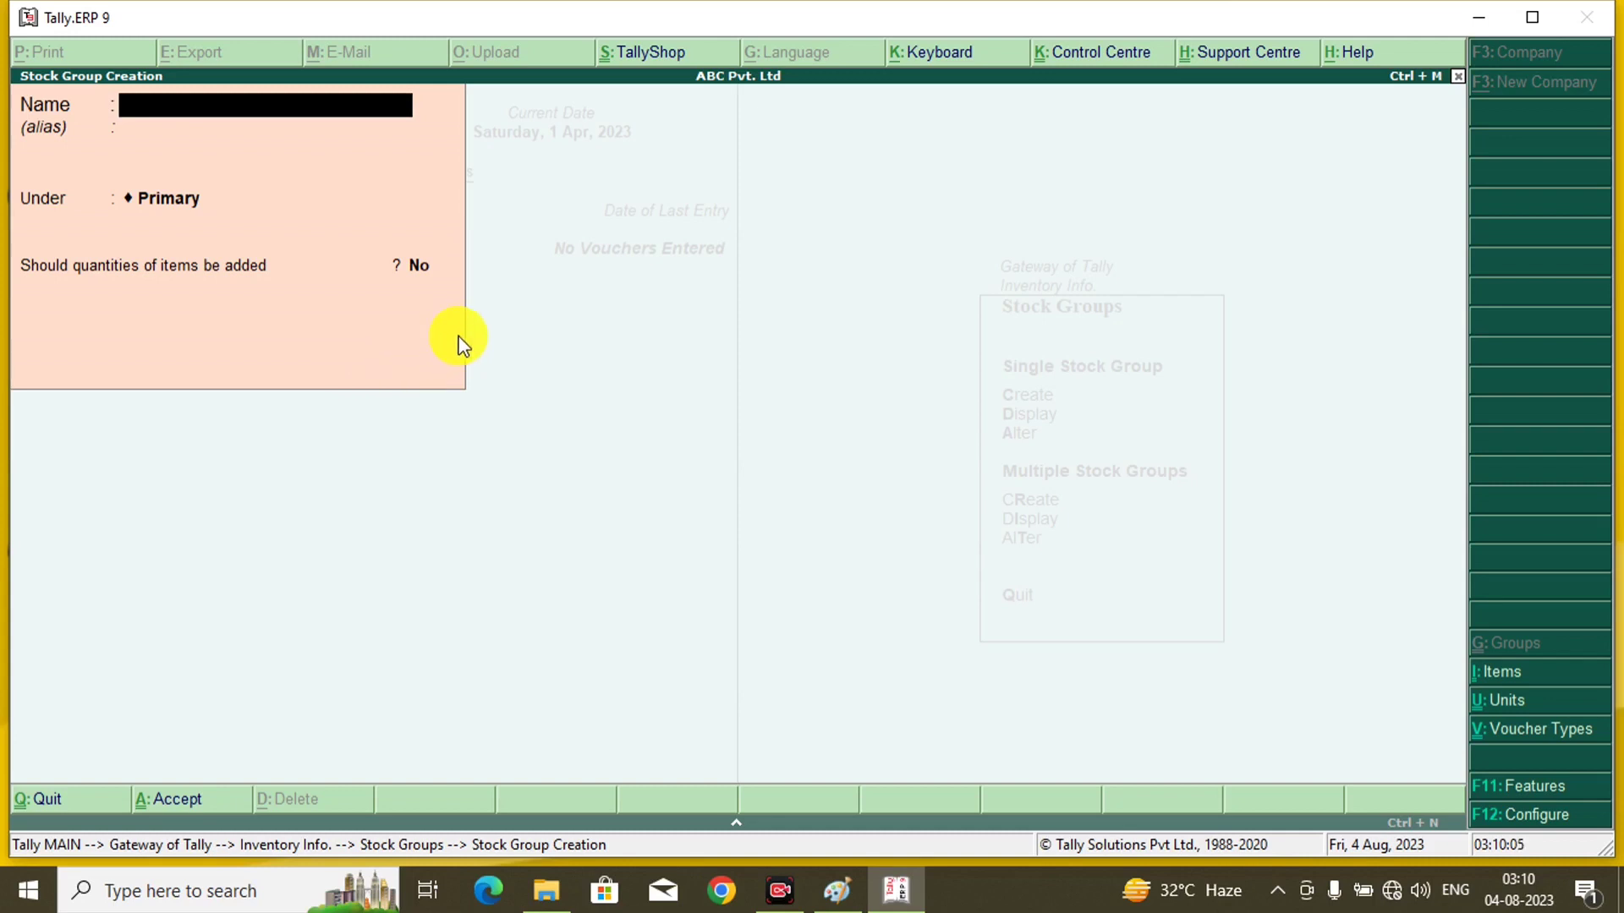
key(Escape)
key(Return)
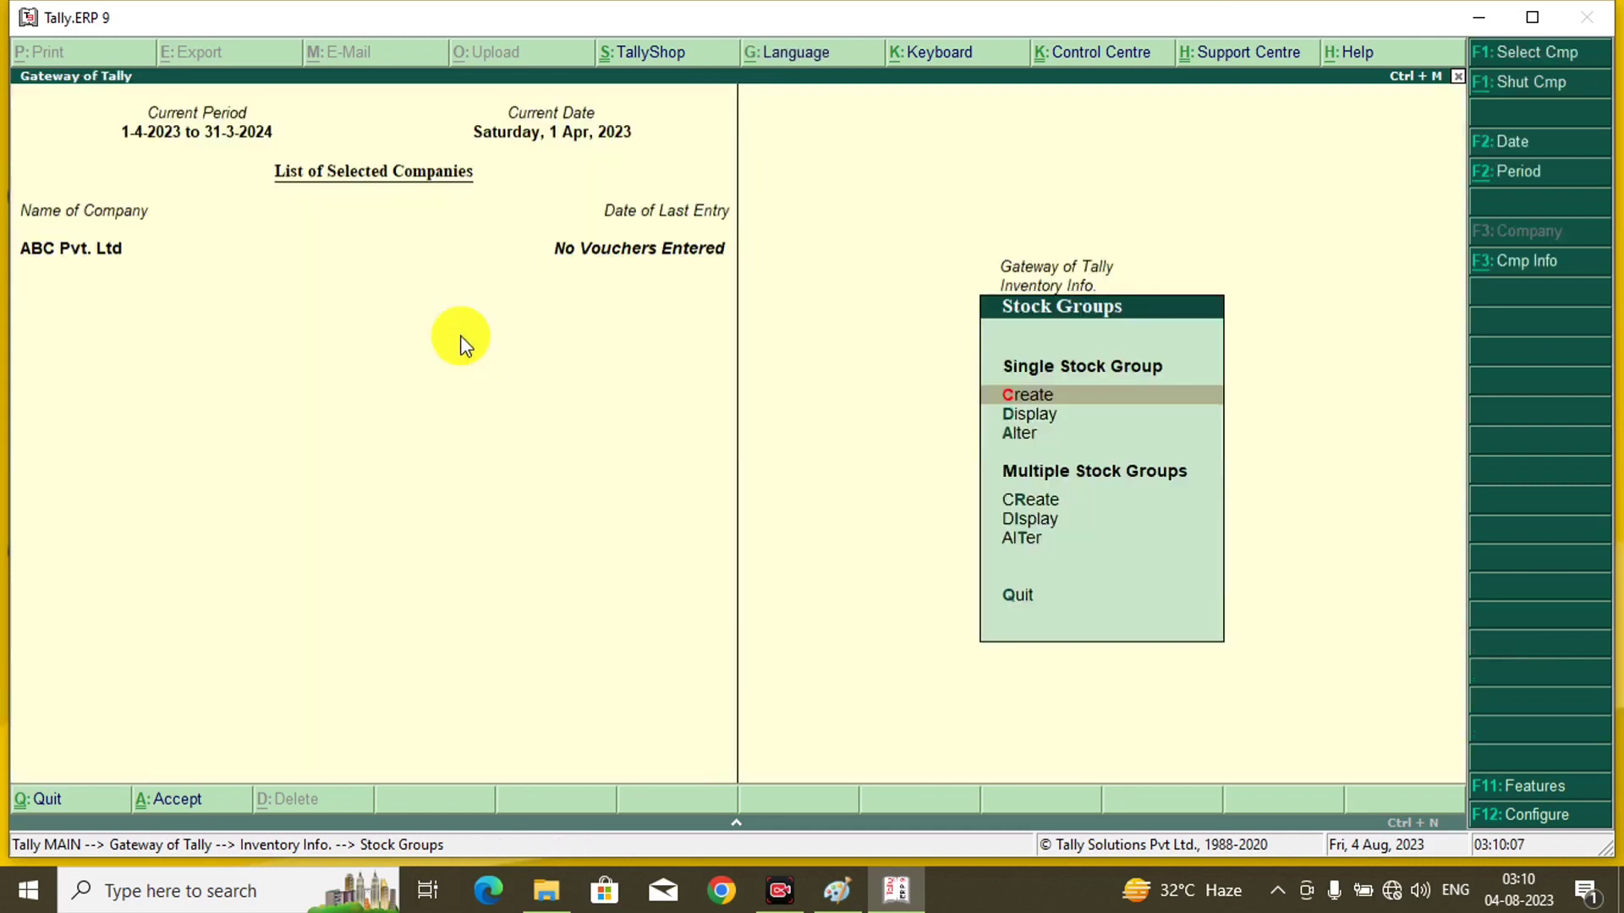
Step: Check the list of single stock groups available for display, and rename the Oil stock group as Rice
click(1031, 416)
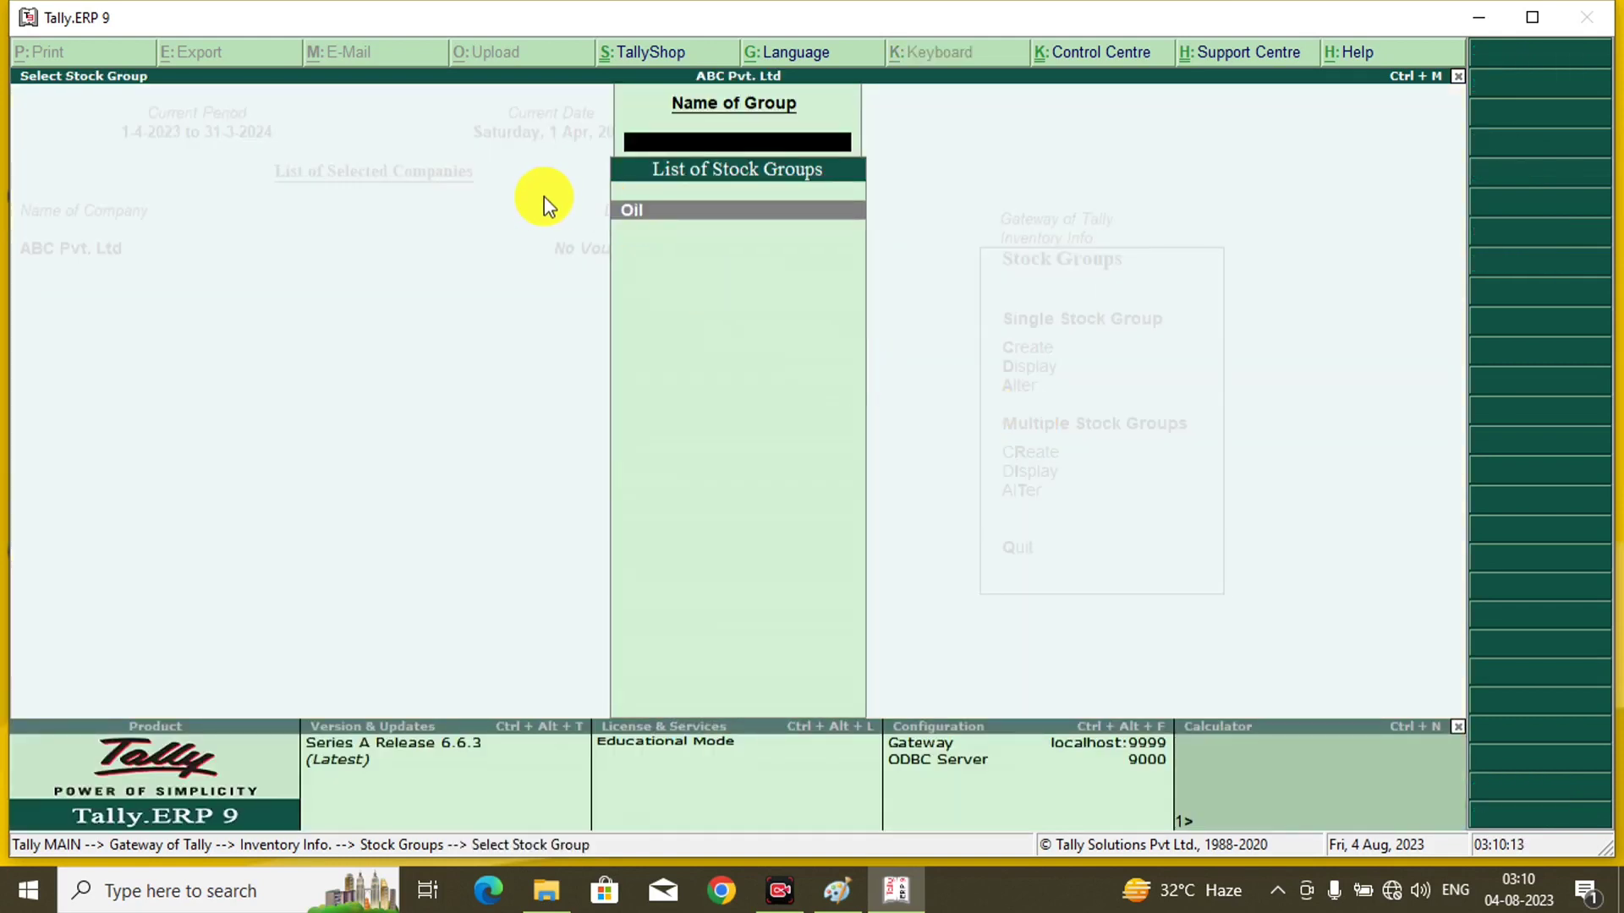
key(Escape)
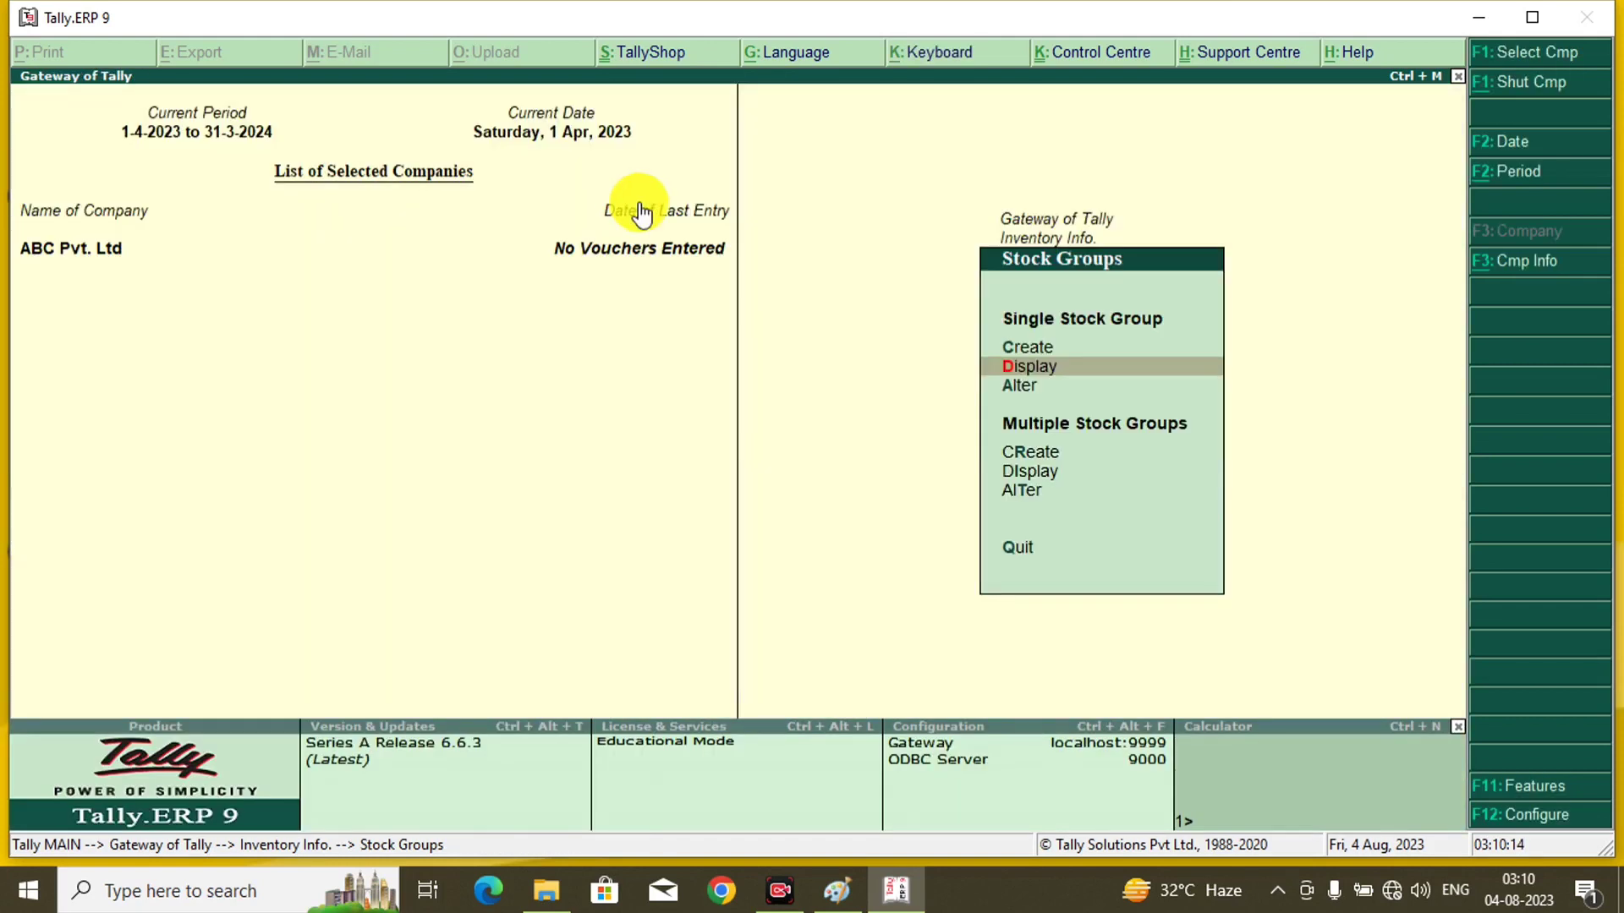
click(1013, 384)
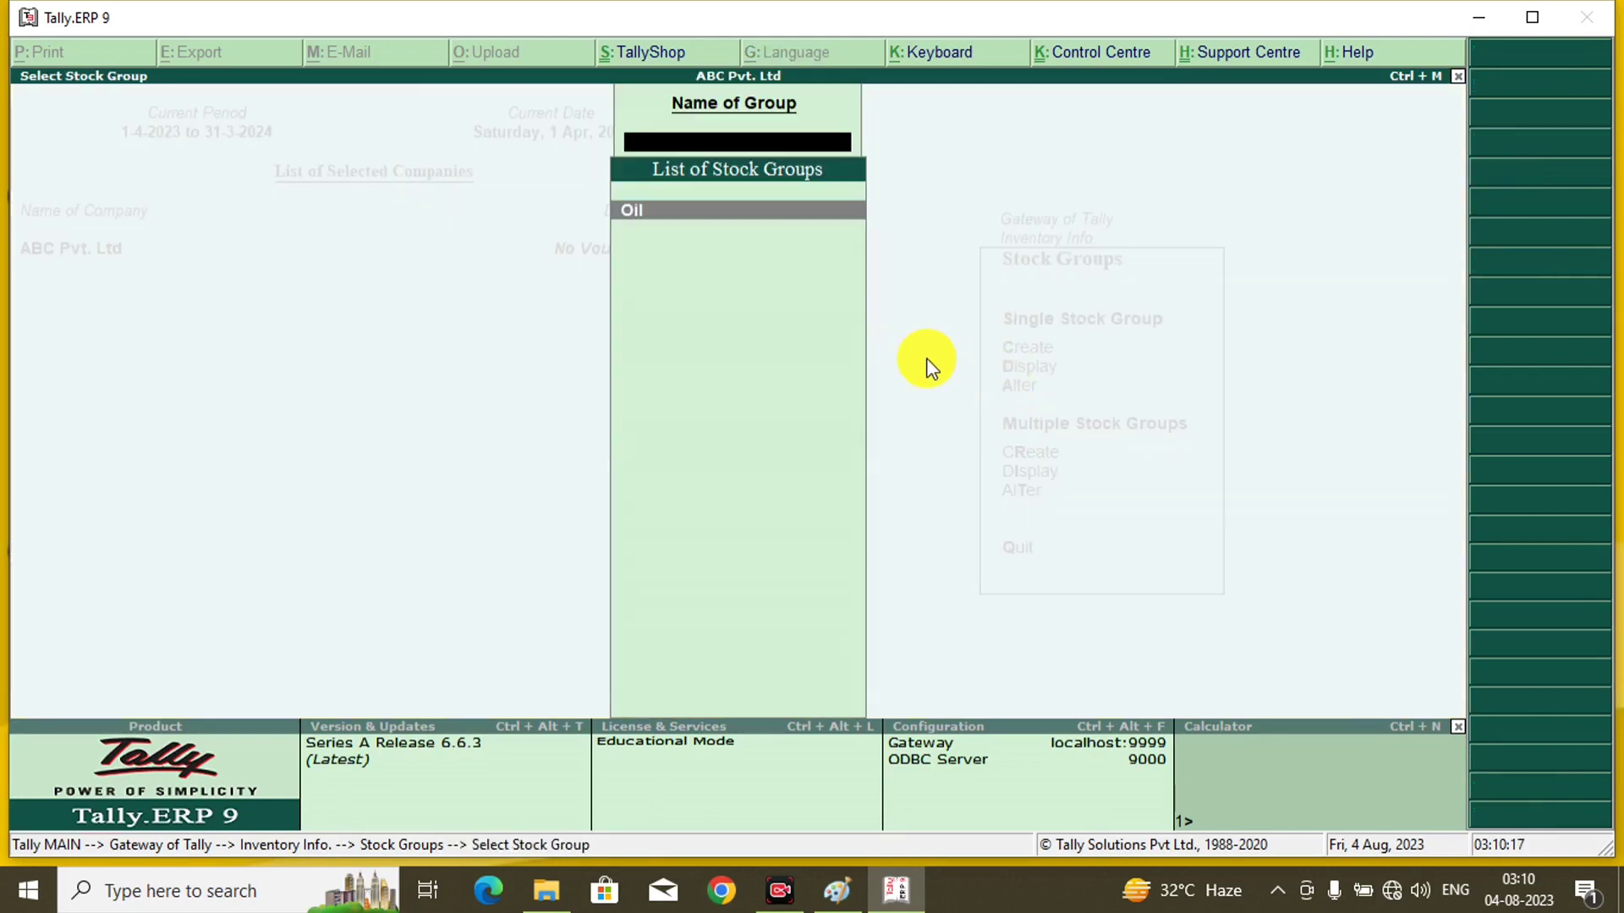
click(636, 213)
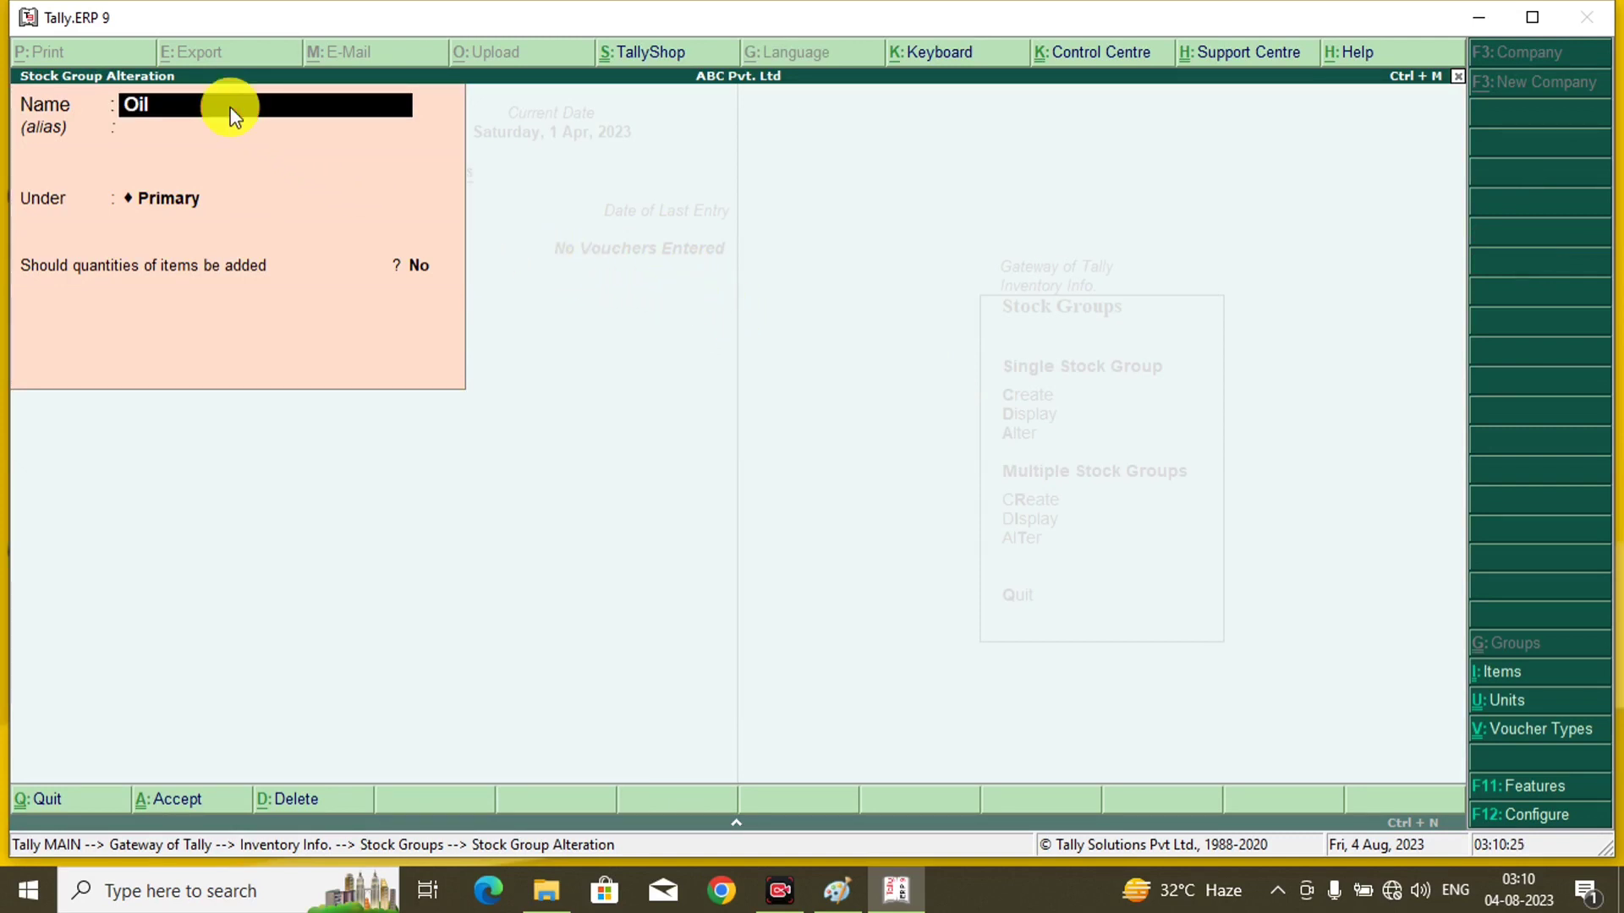
text(Rice)
key(Return)
key(Return)
key(Return)
key(Return)
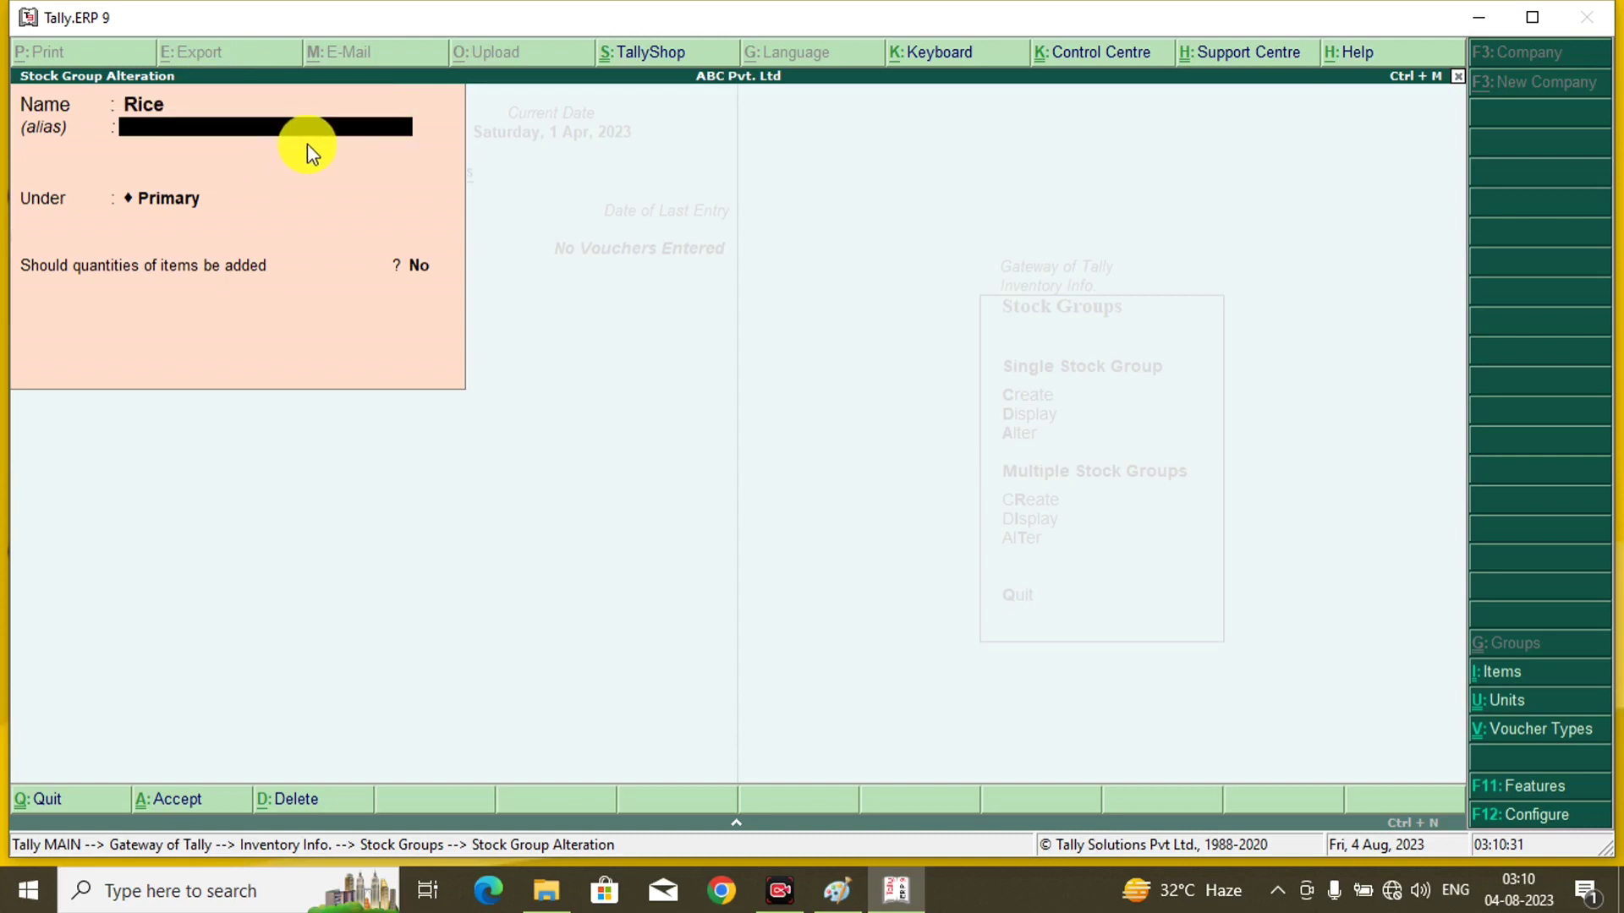
key(Return)
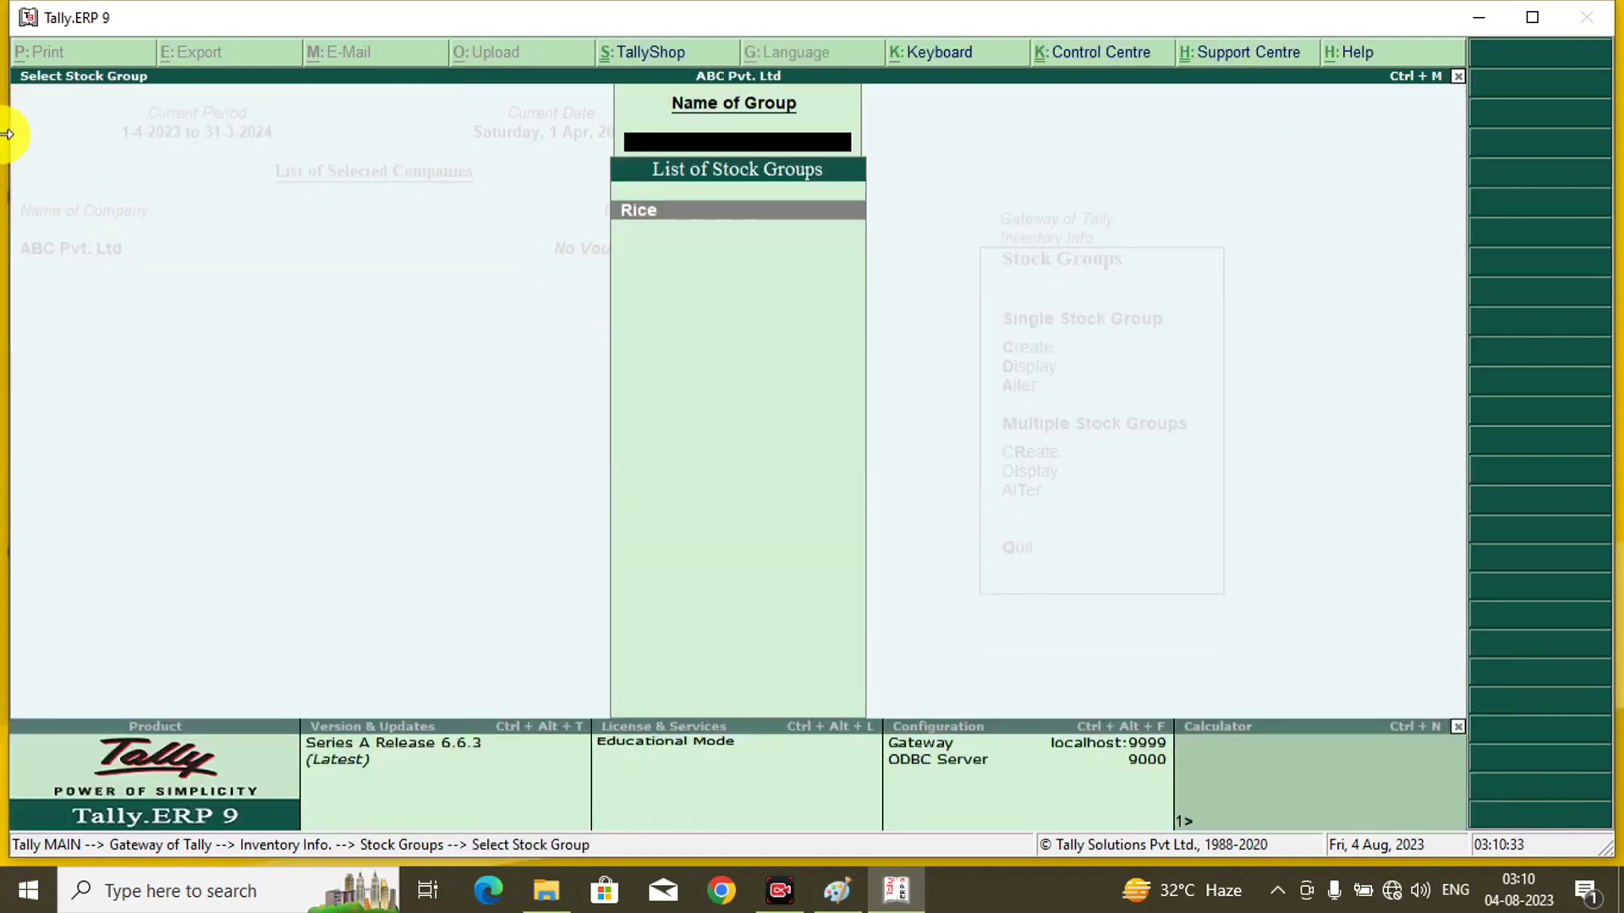
key(Escape)
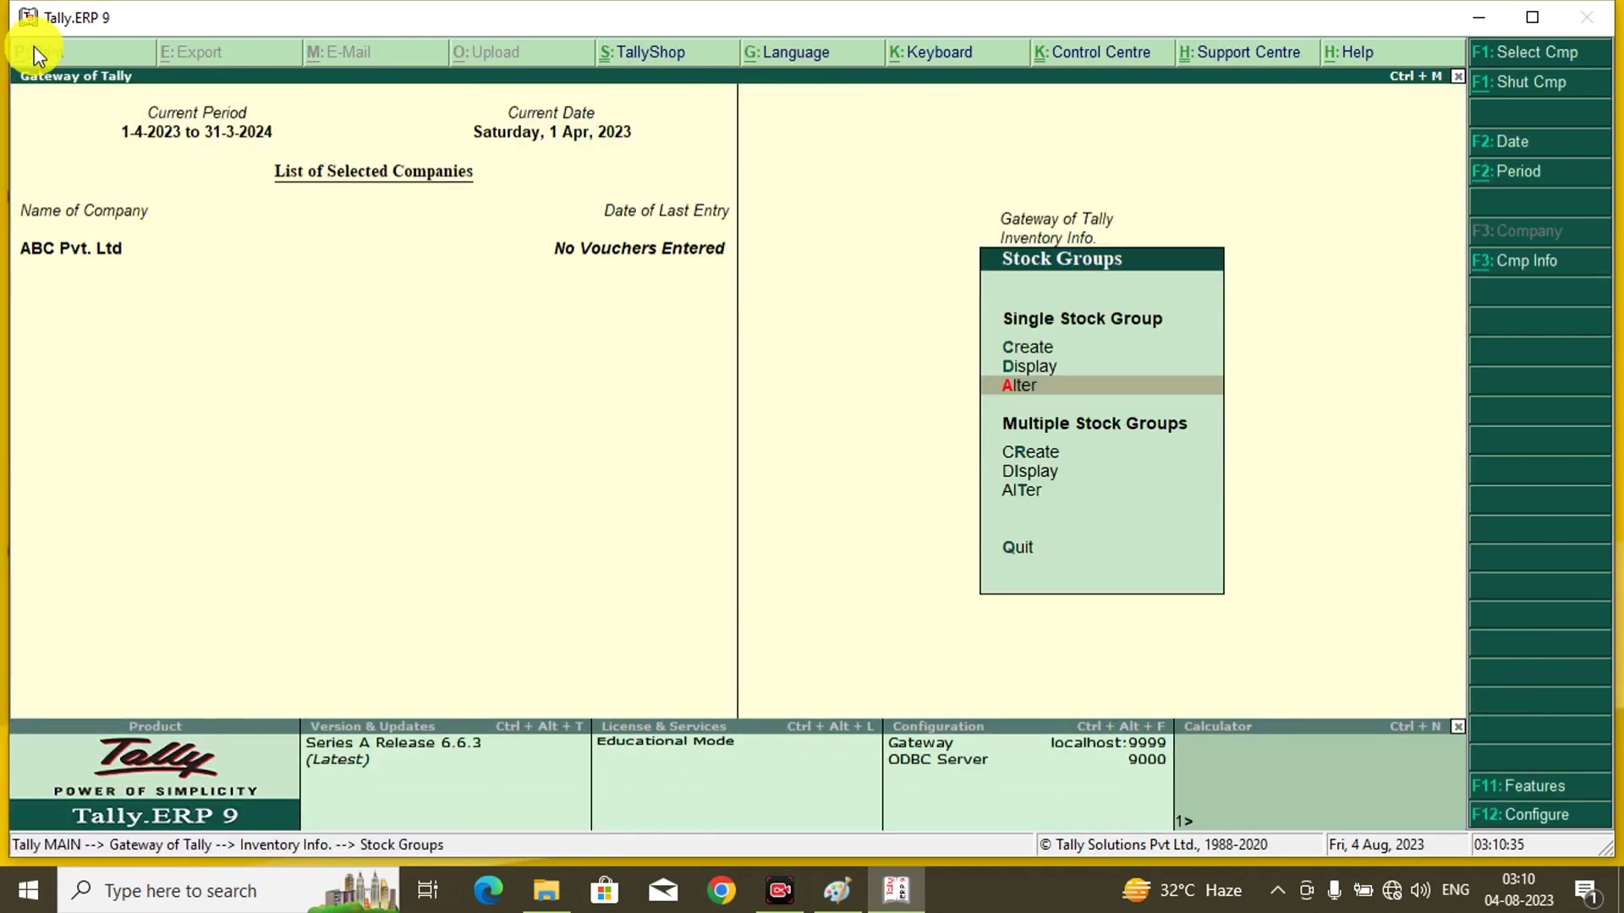
Step: Start creating multiple stock groups under All Items and enter Oil under Primary with quantities set to No
click(1033, 461)
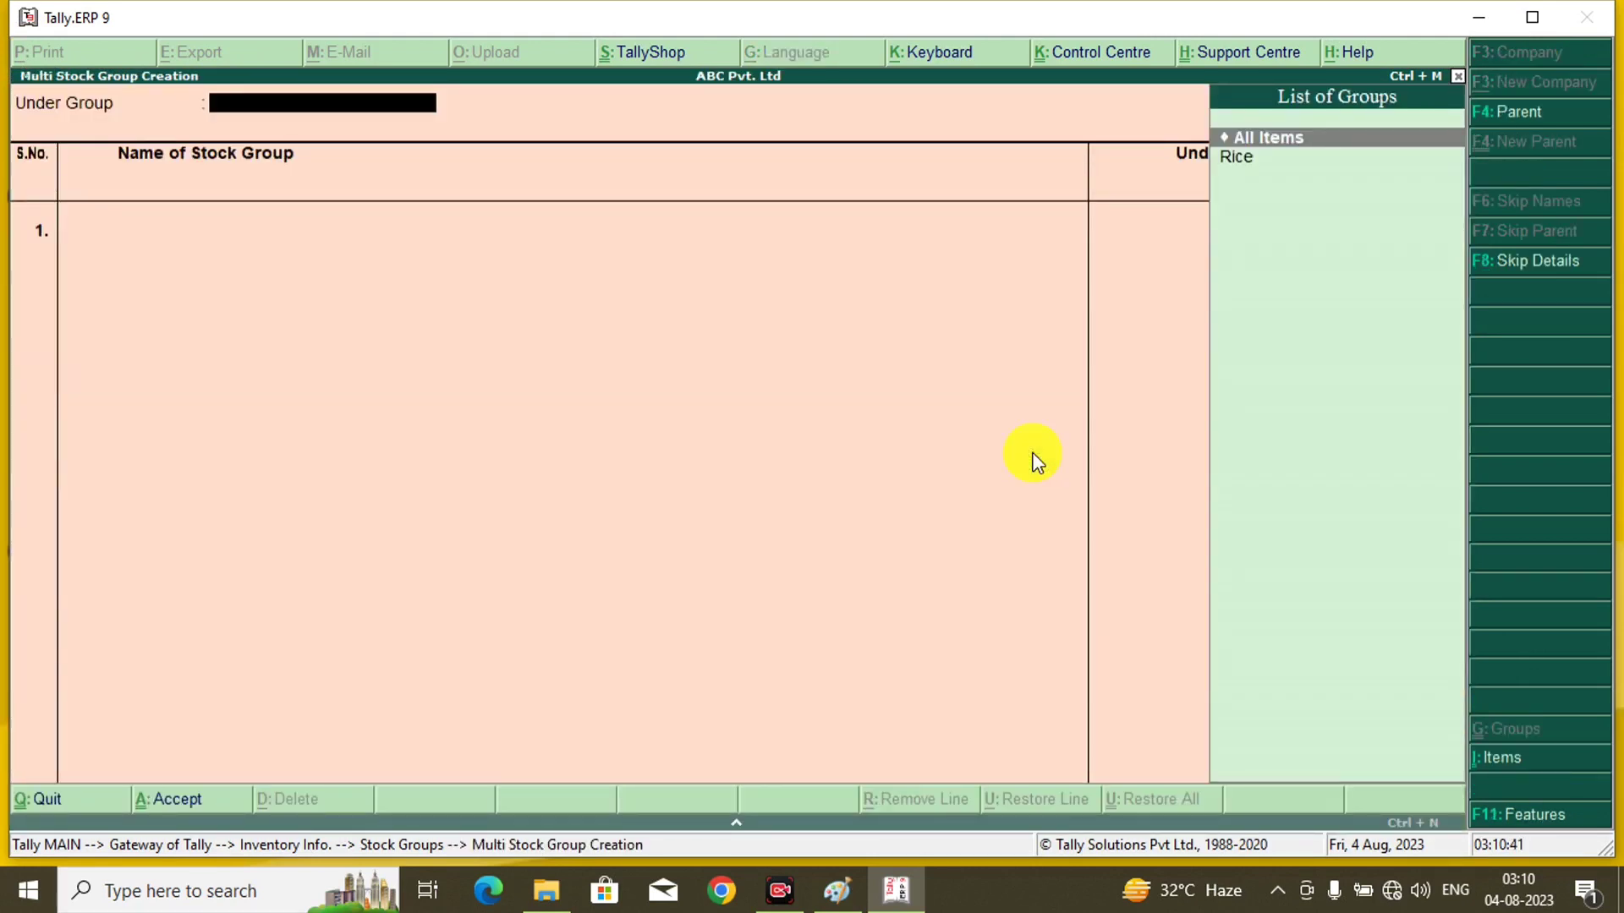
key(Return)
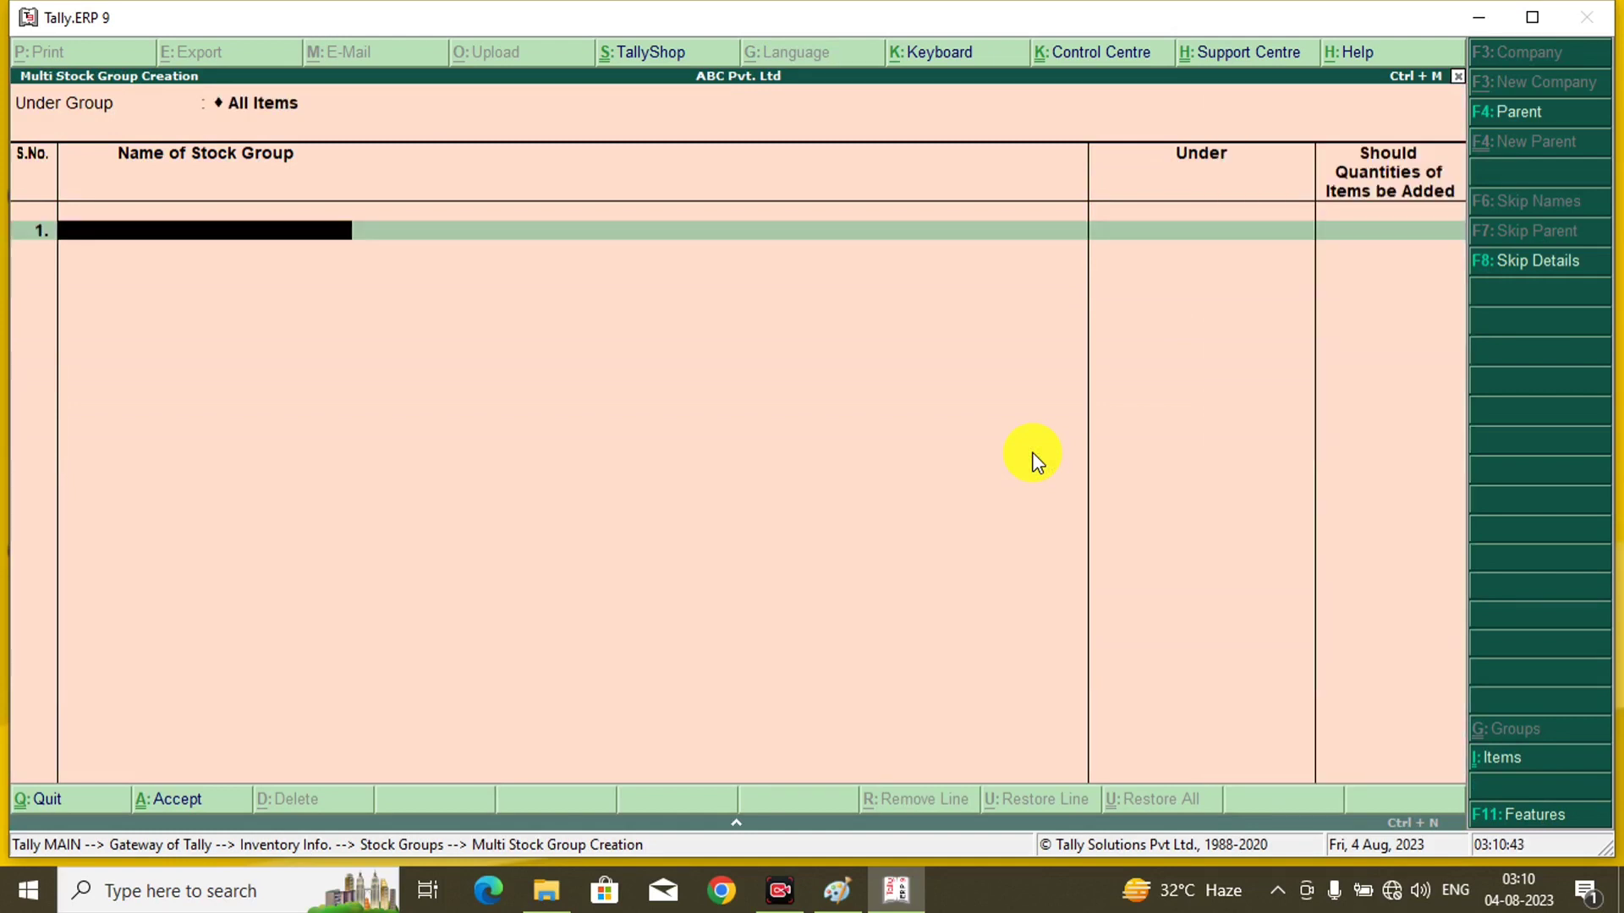
text(Oil)
key(Return)
key(Return)
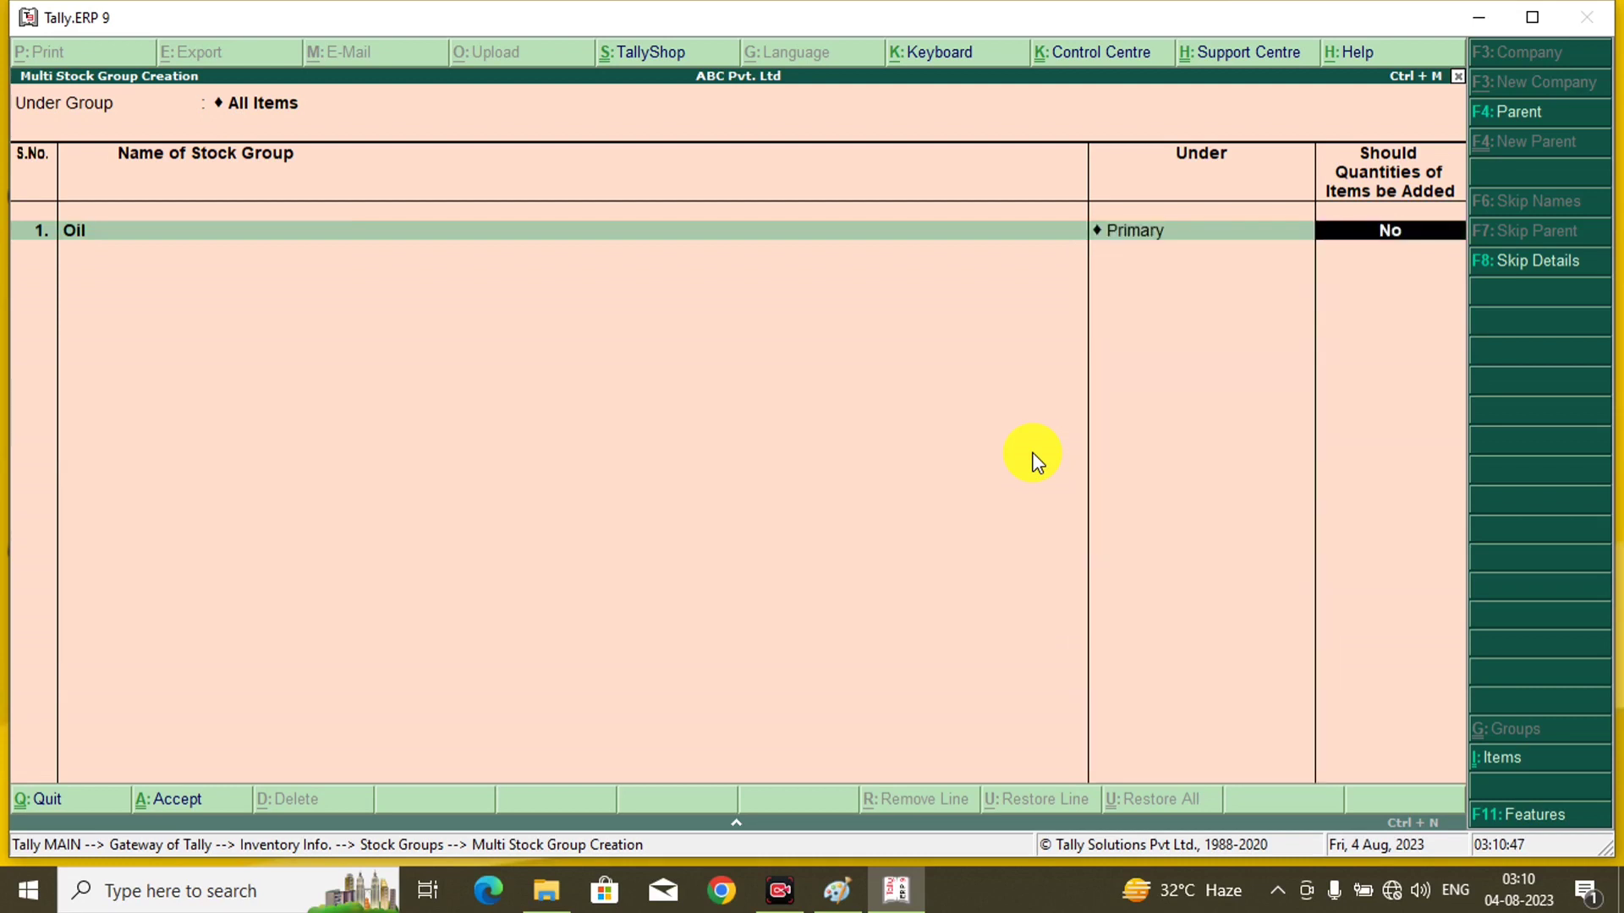
key(Return)
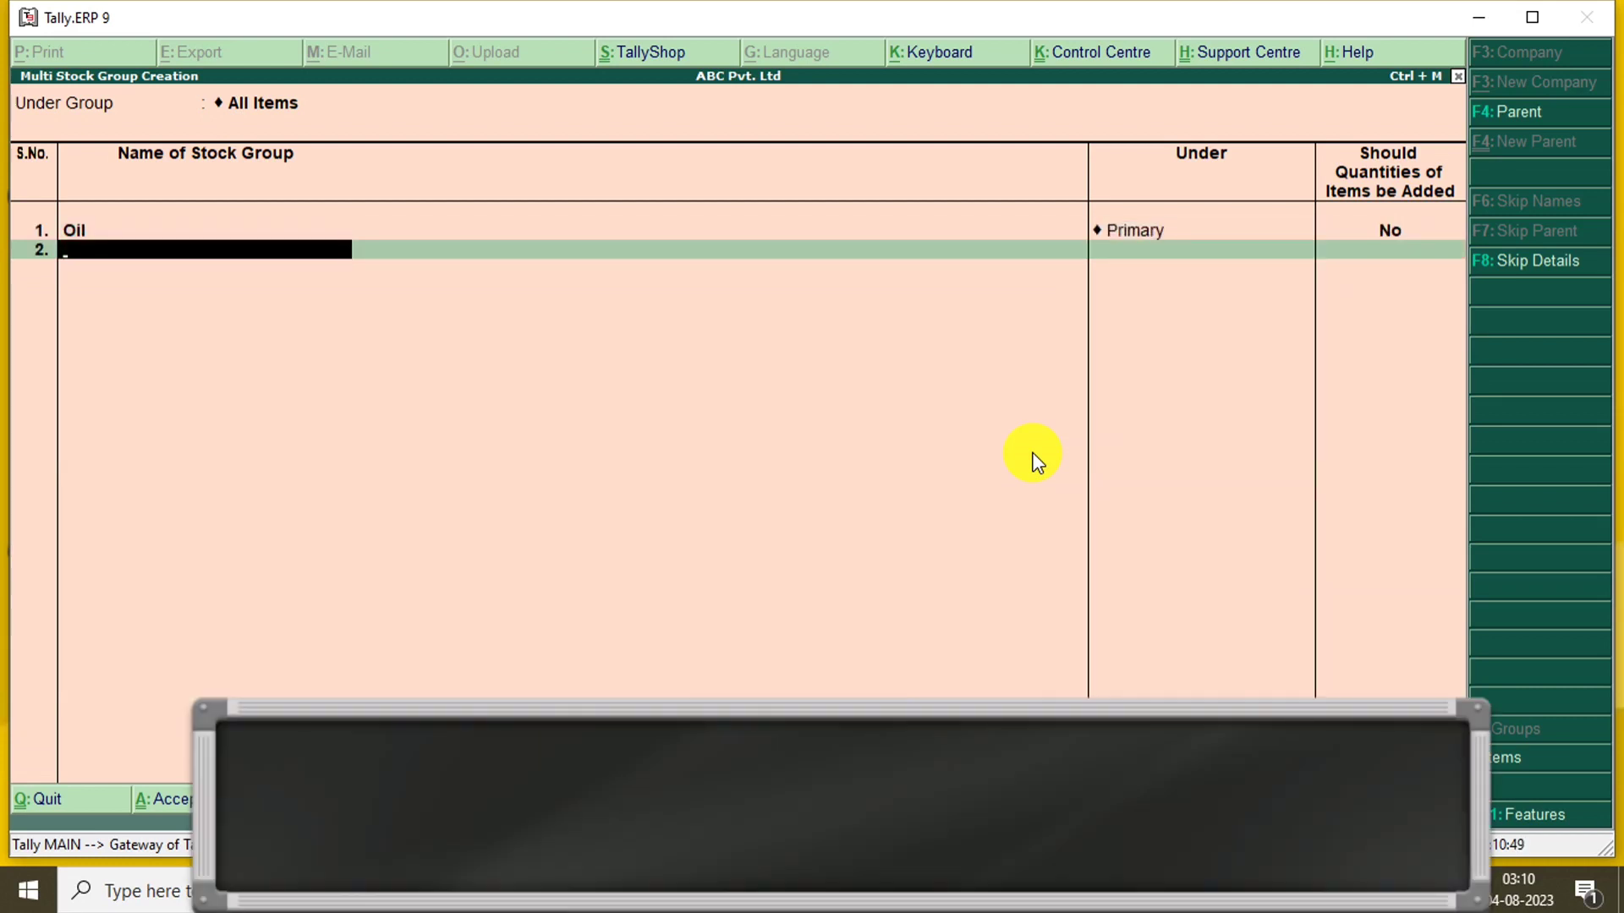
Step: Add Mobile as the second stock group, under Primary with quantities set to No
text(Mob)
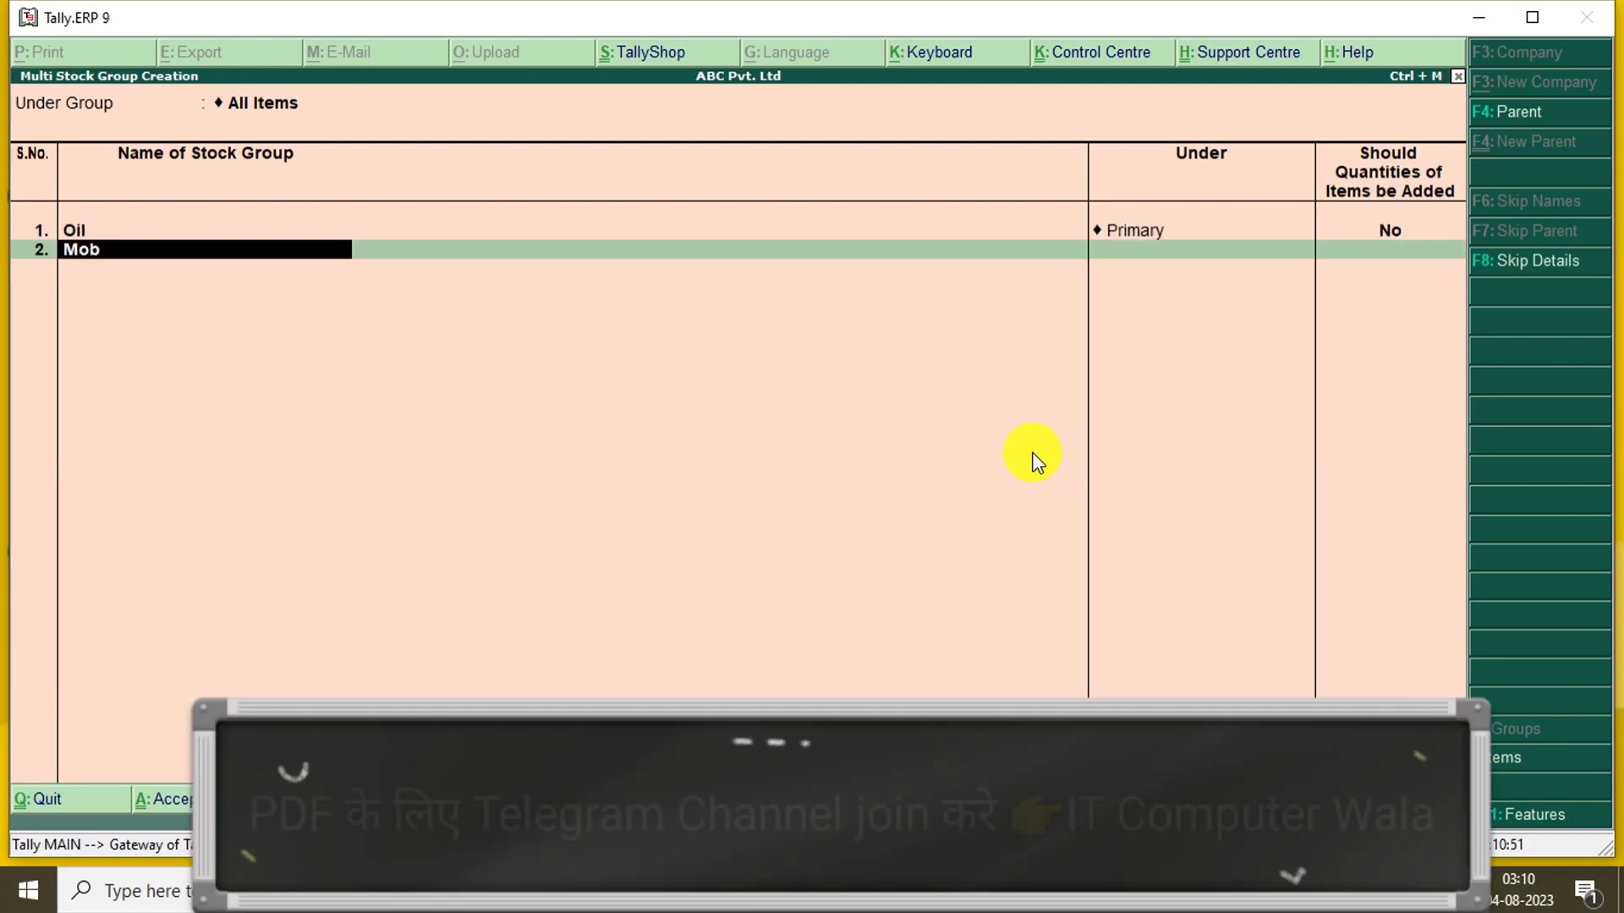
text(ile)
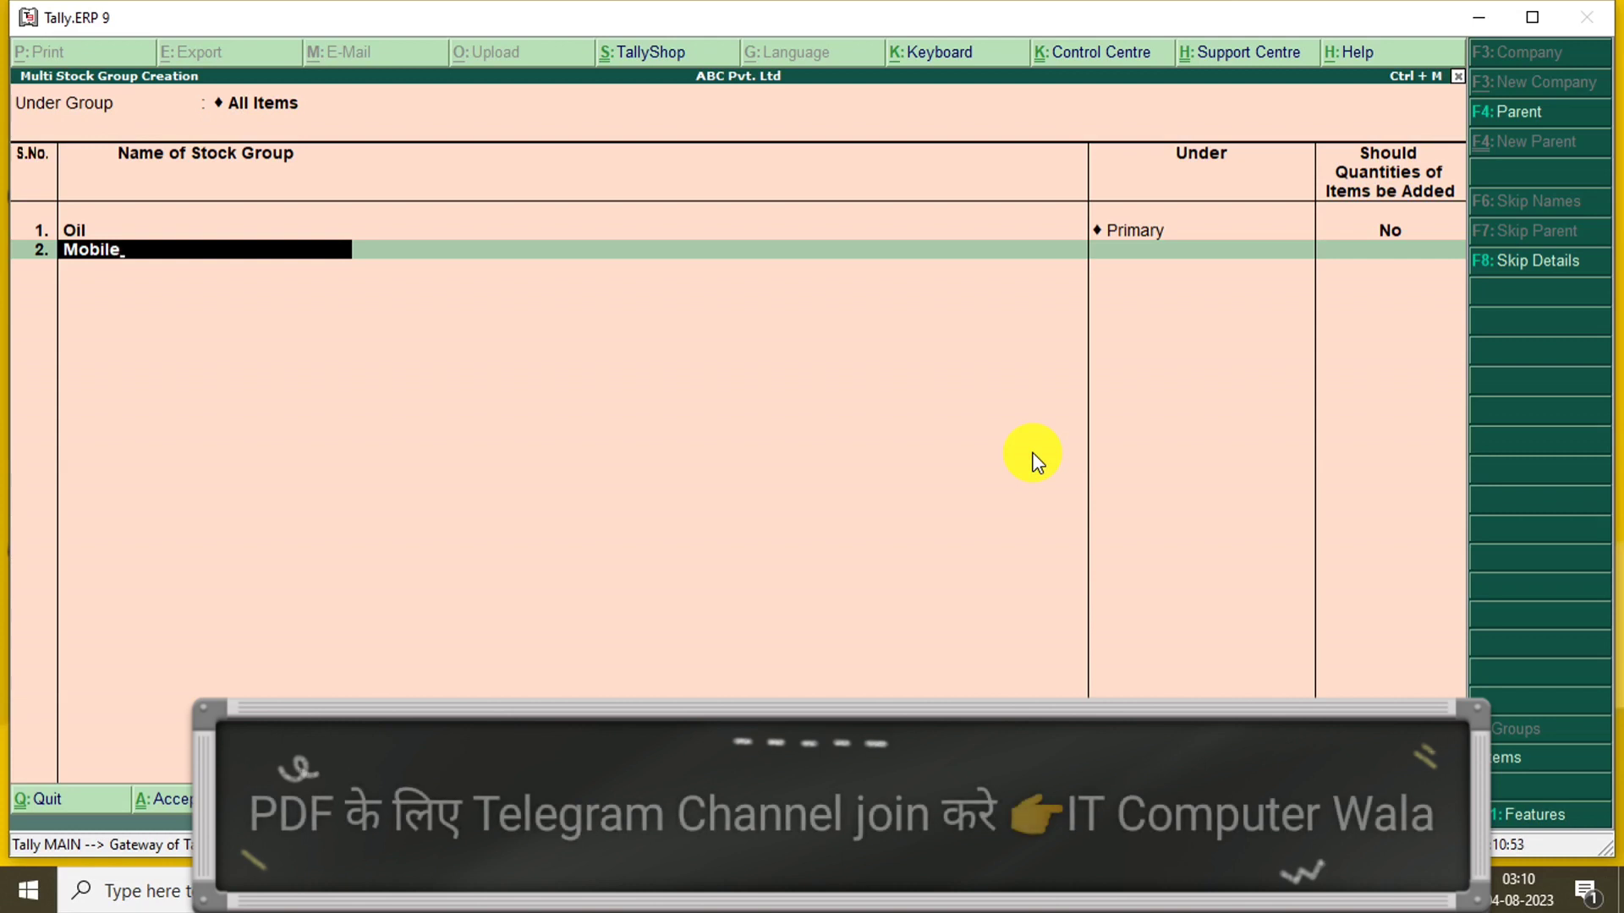
key(Return)
key(Return)
key(Return)
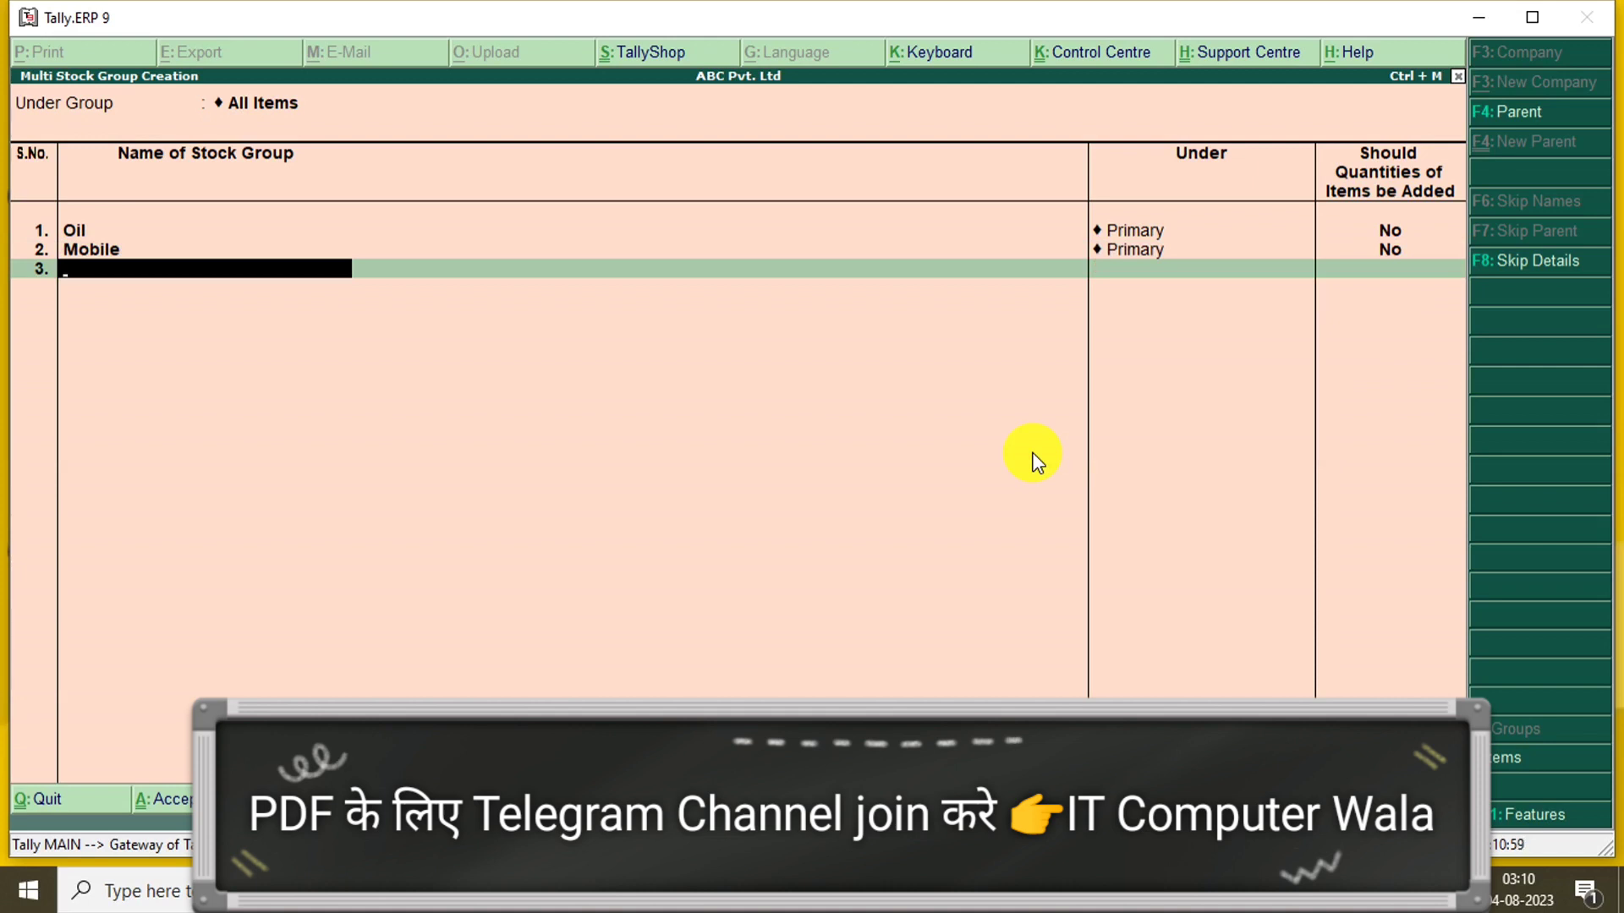
Step: Add Fruit as the third stock group under Primary with quantities set to No, and save the new groups
text(Fruit)
key(Return)
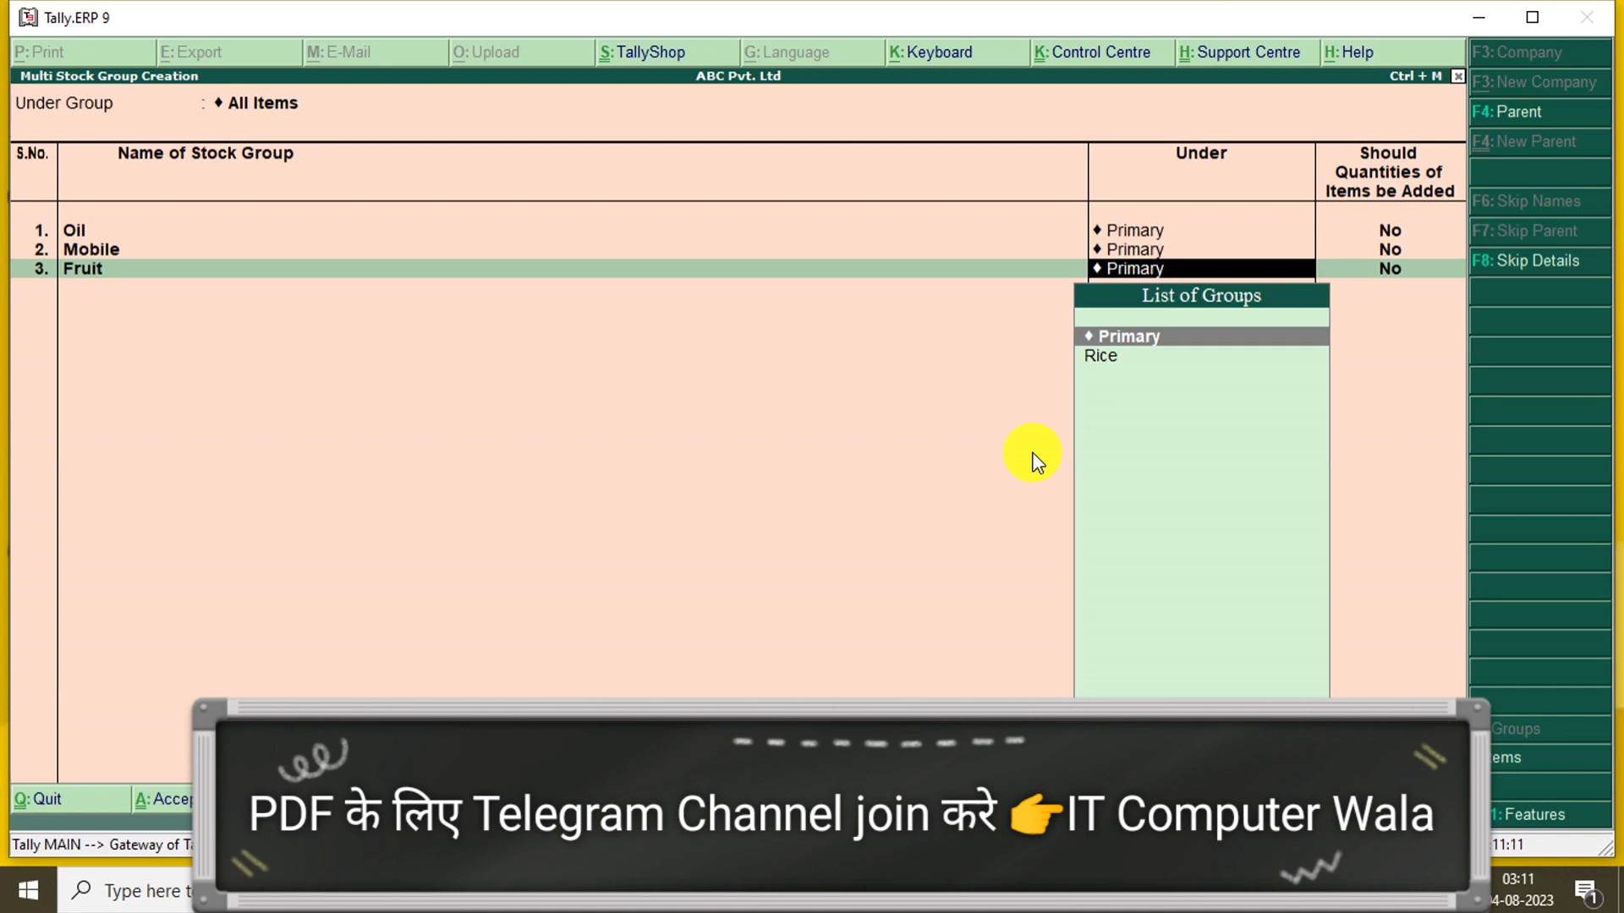
key(Return)
key(Return)
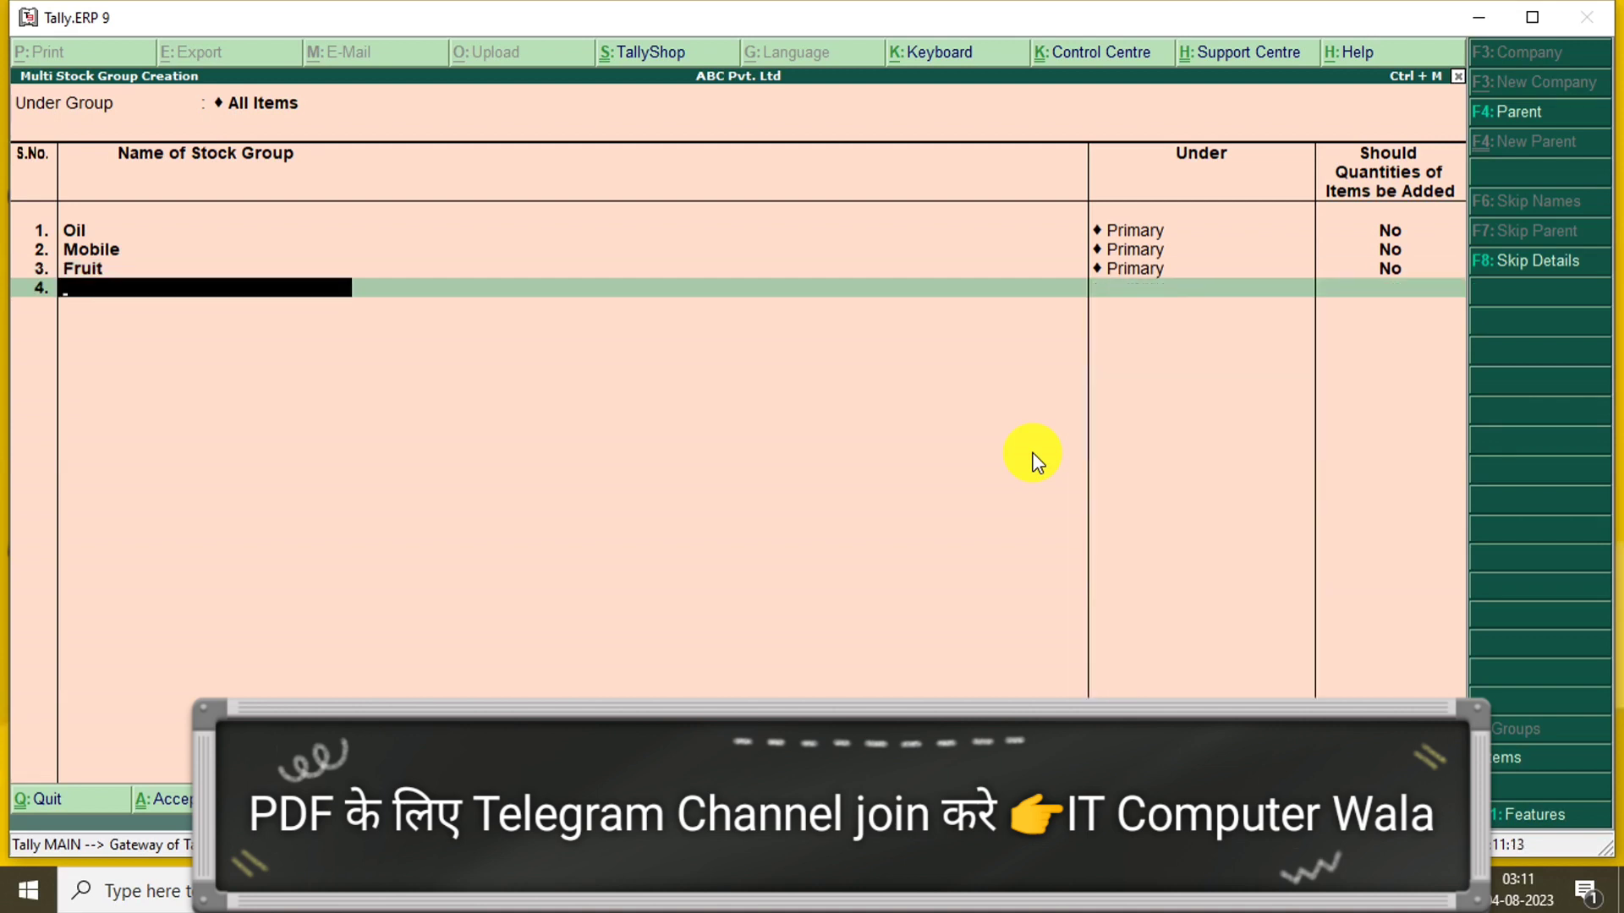
key(Return)
key(Return)
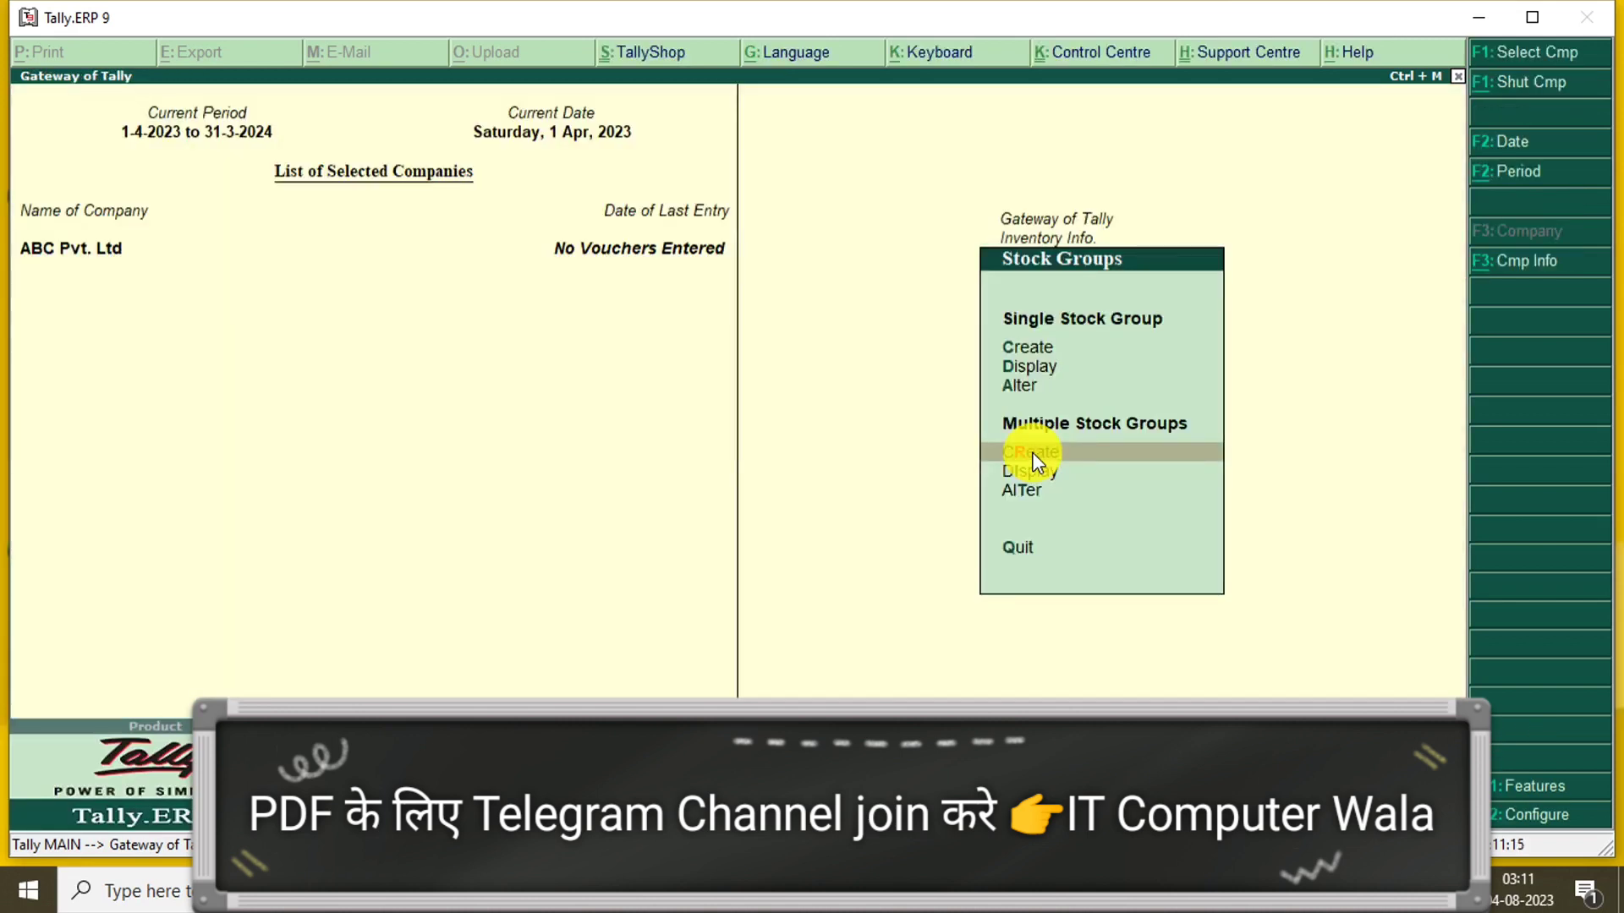
Step: Look through the stock groups offered for multiple alteration and view the entries under the Mobile group
key(Down)
key(Down)
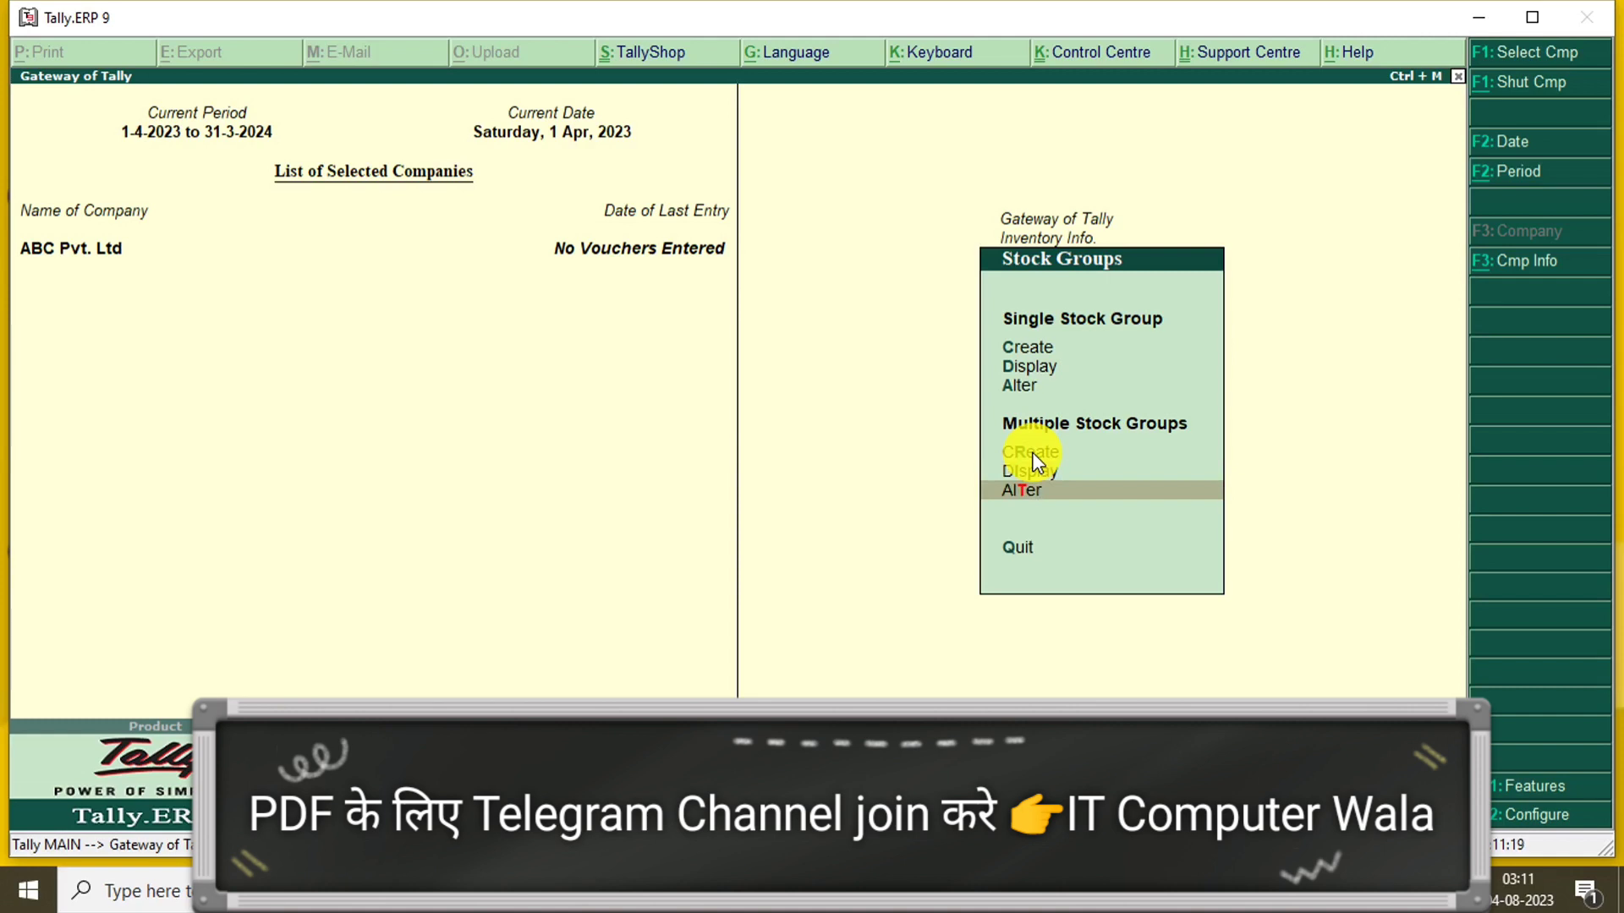
key(Return)
key(Down)
key(Down)
key(Down)
key(Down)
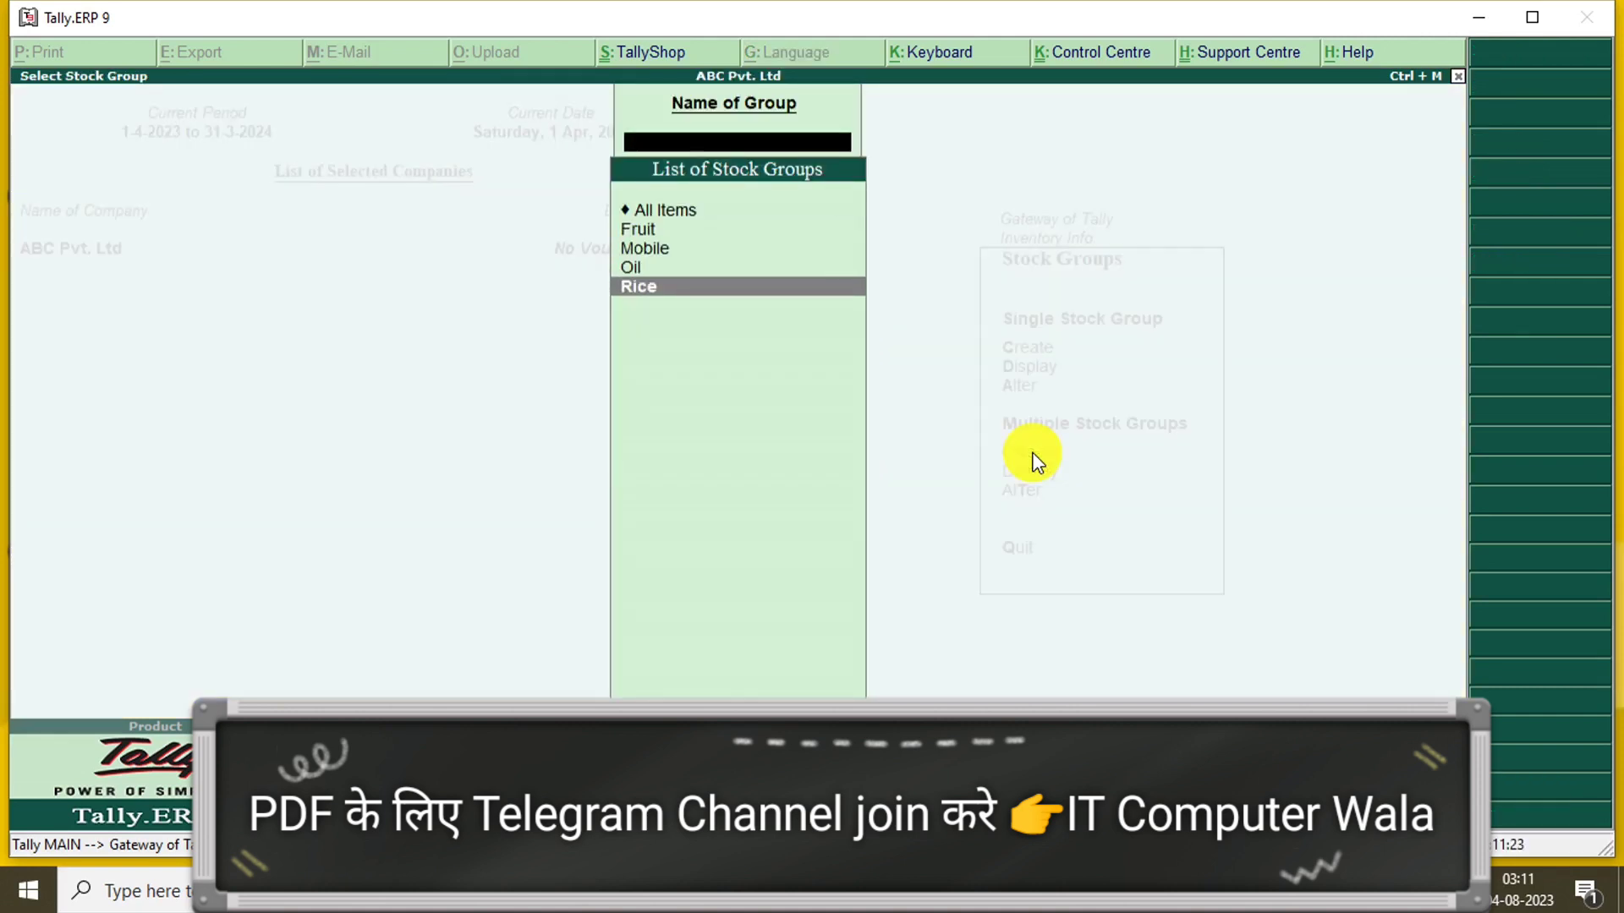
key(Up)
key(Up)
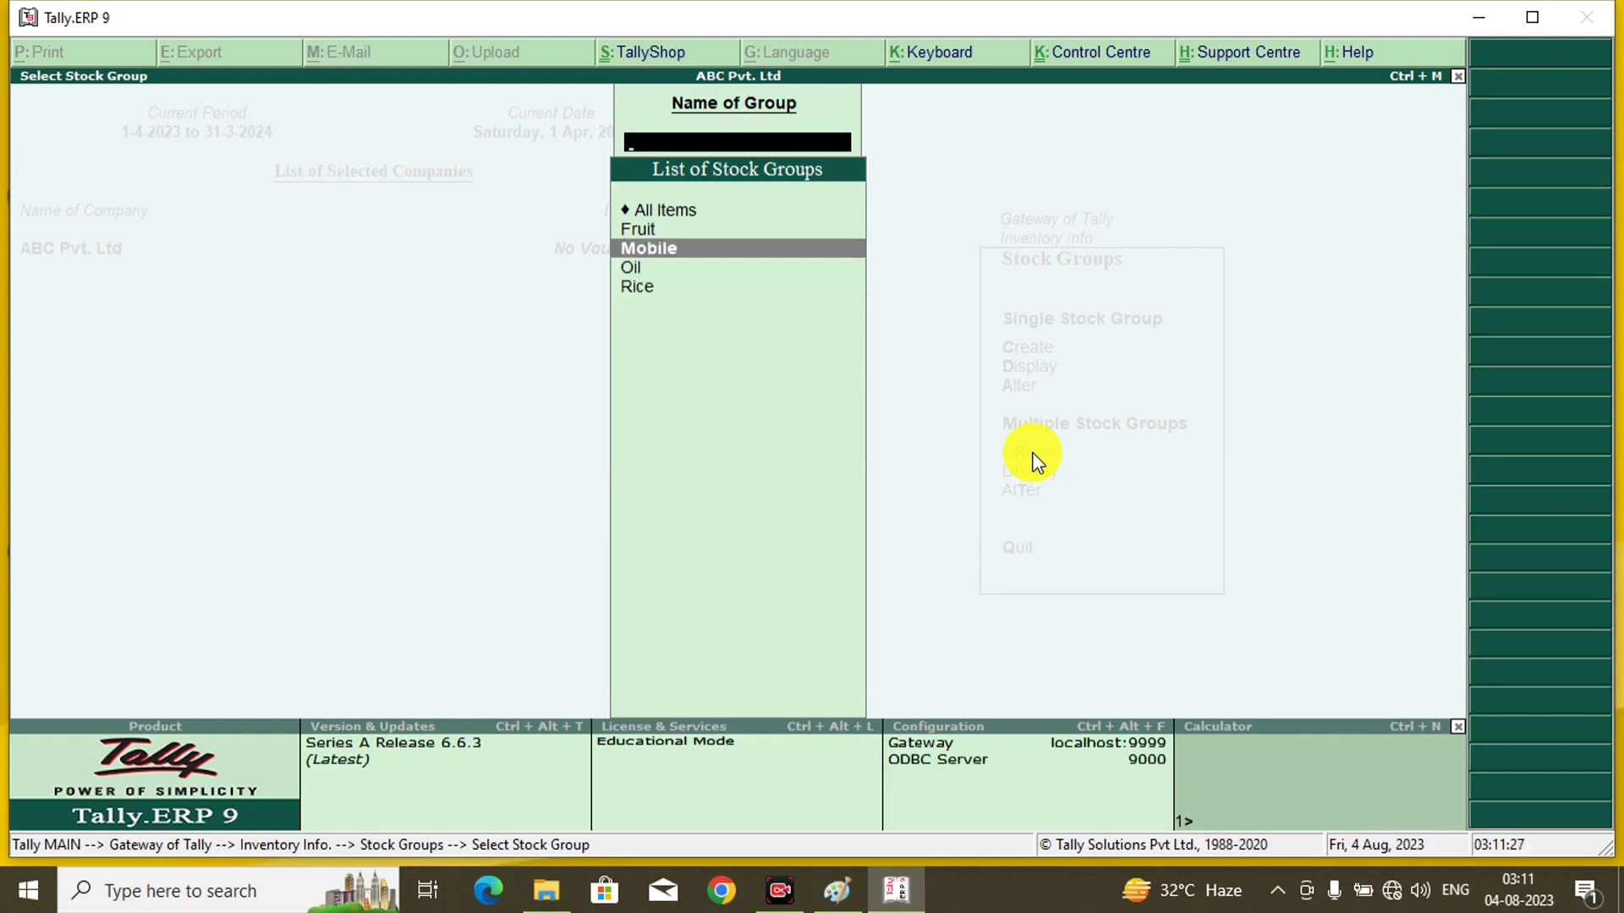
key(Return)
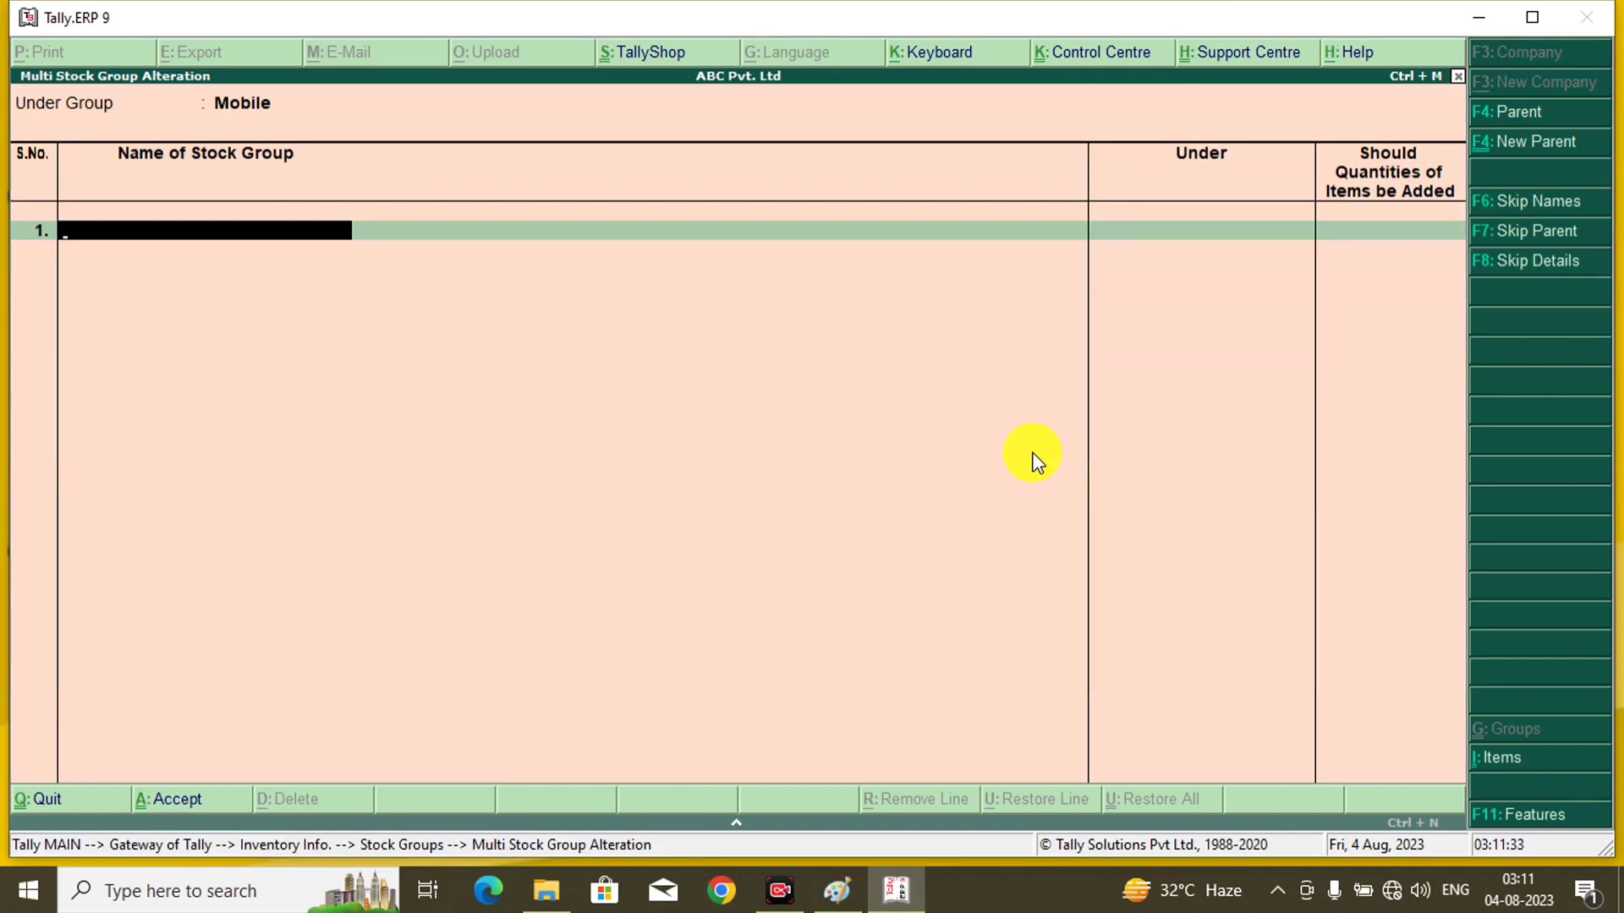
key(Escape)
key(Return)
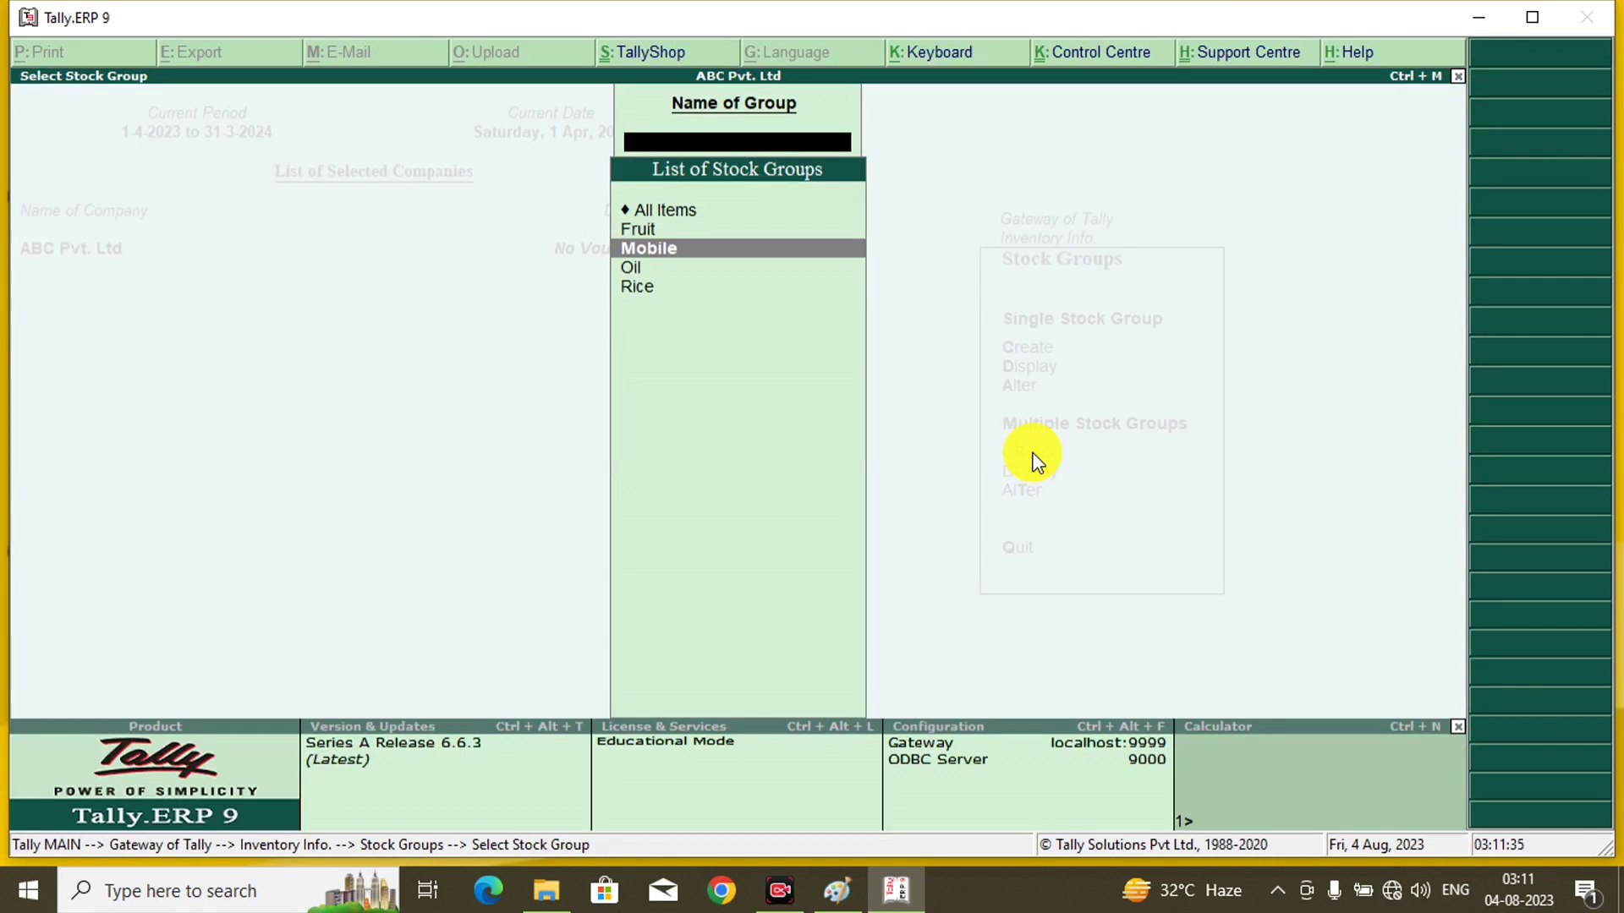
key(Escape)
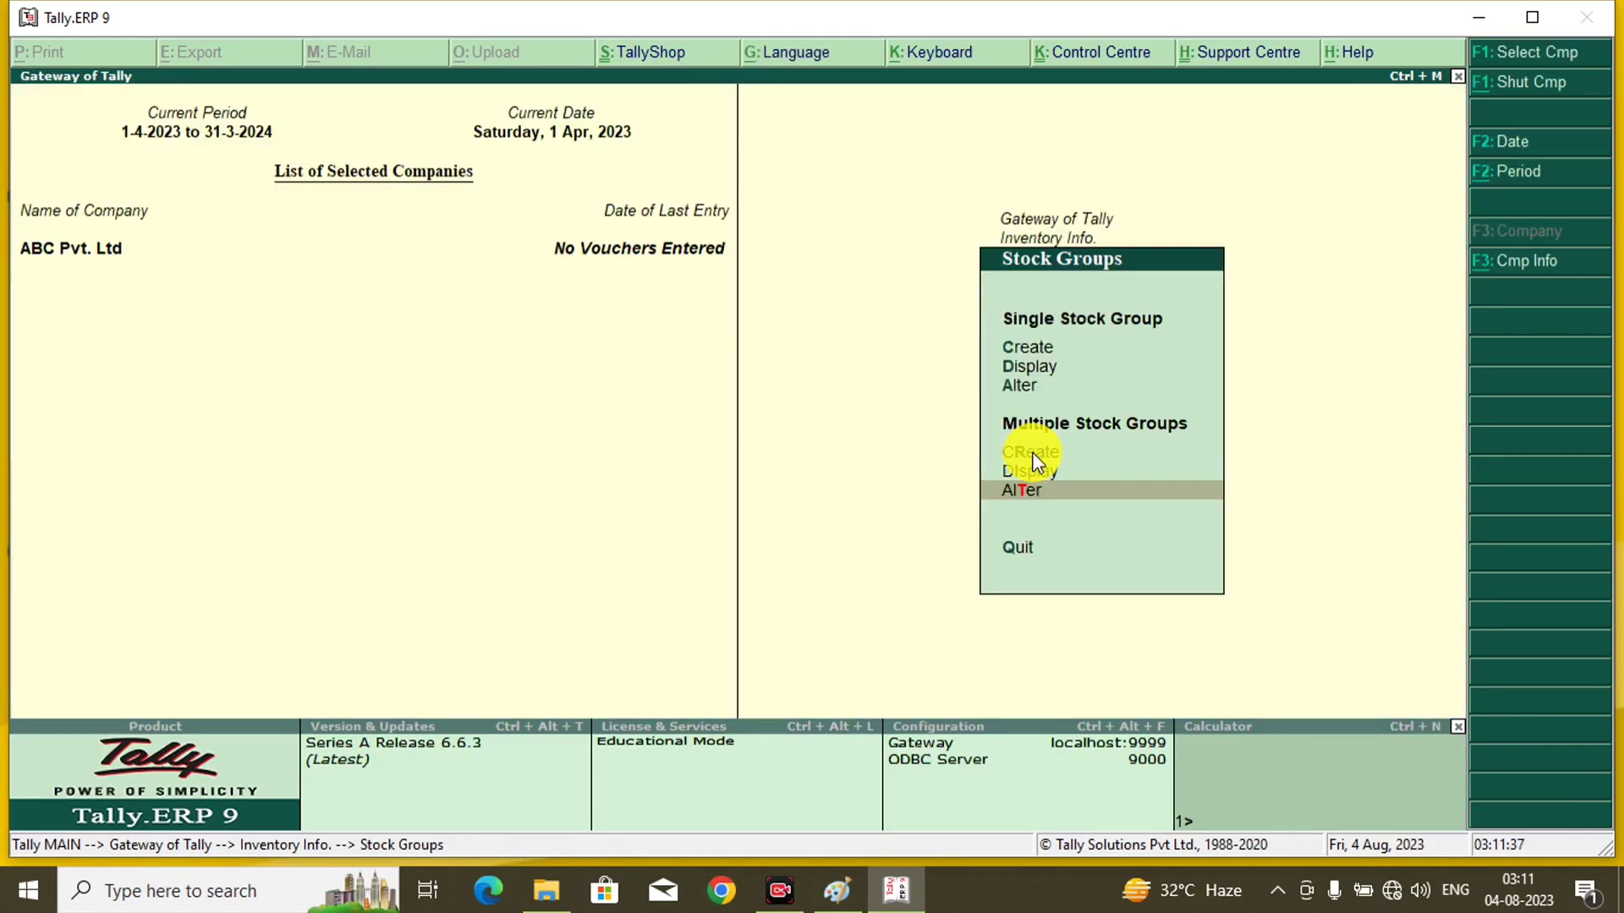
Step: Reopen the Mobile group in multiple stock group alteration, check its parent group selection, and leave without changing anything
key(Return)
key(Down)
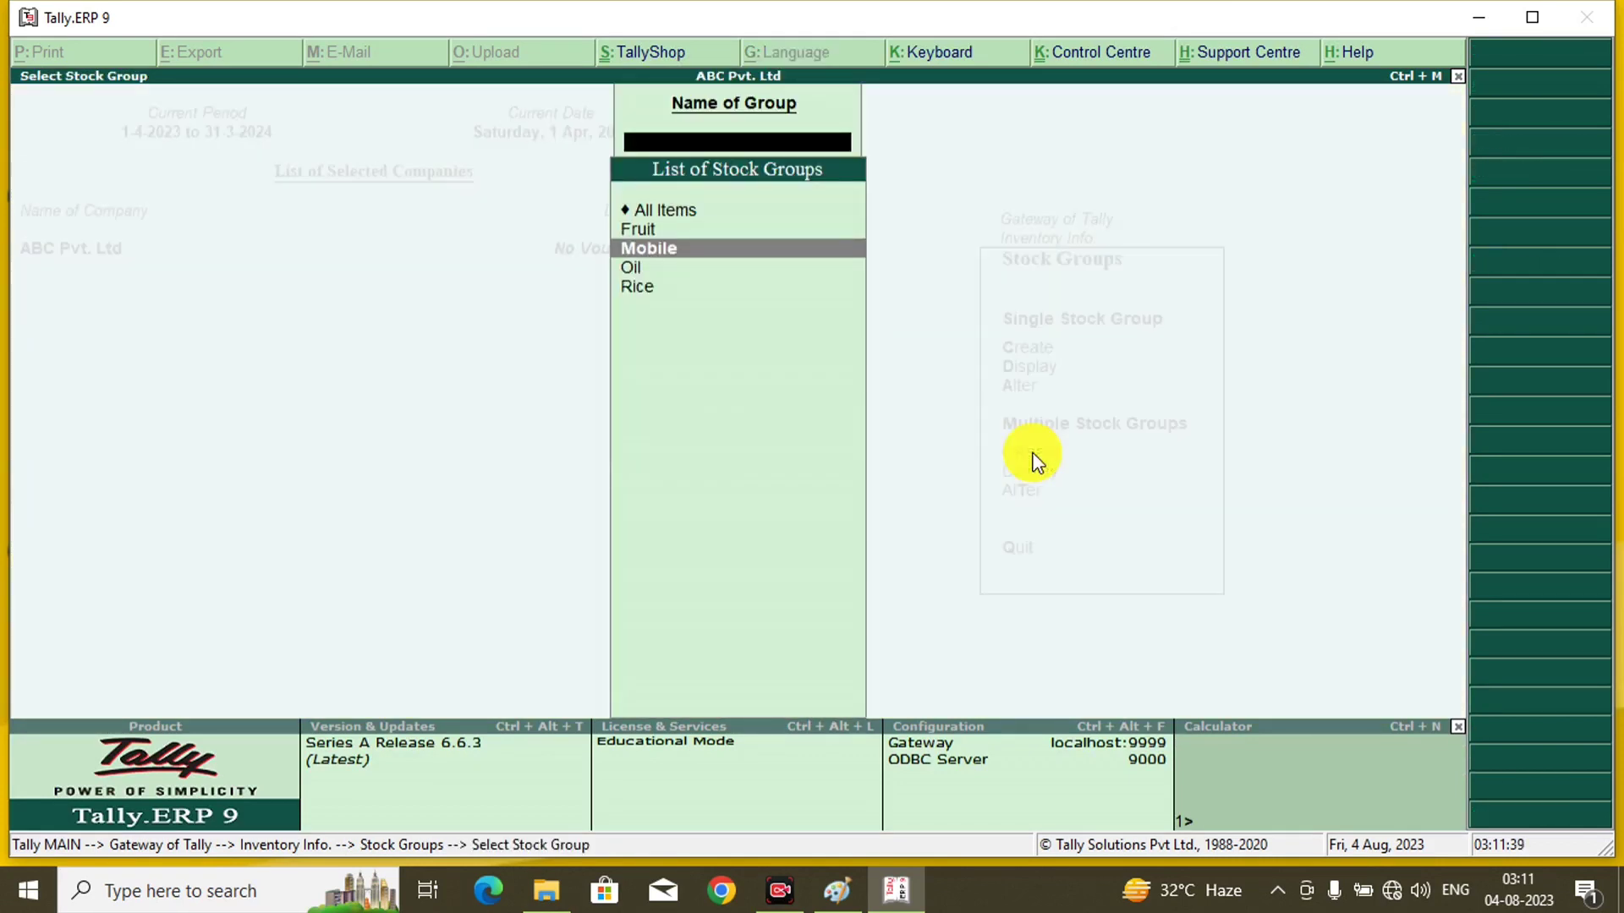
key(Return)
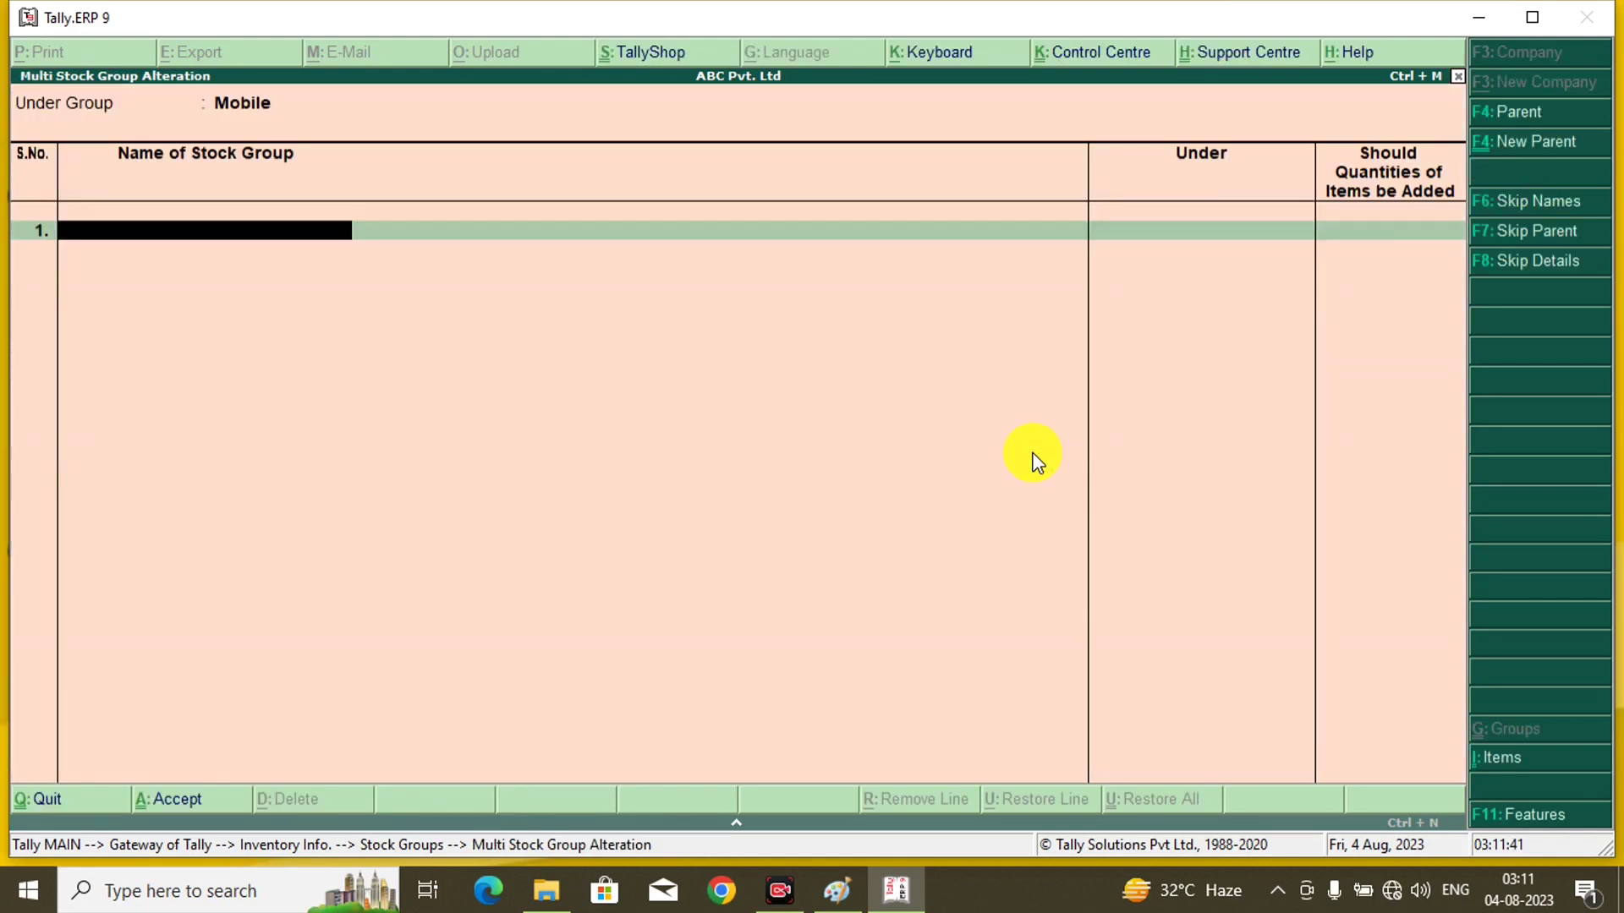
key(BackSpace)
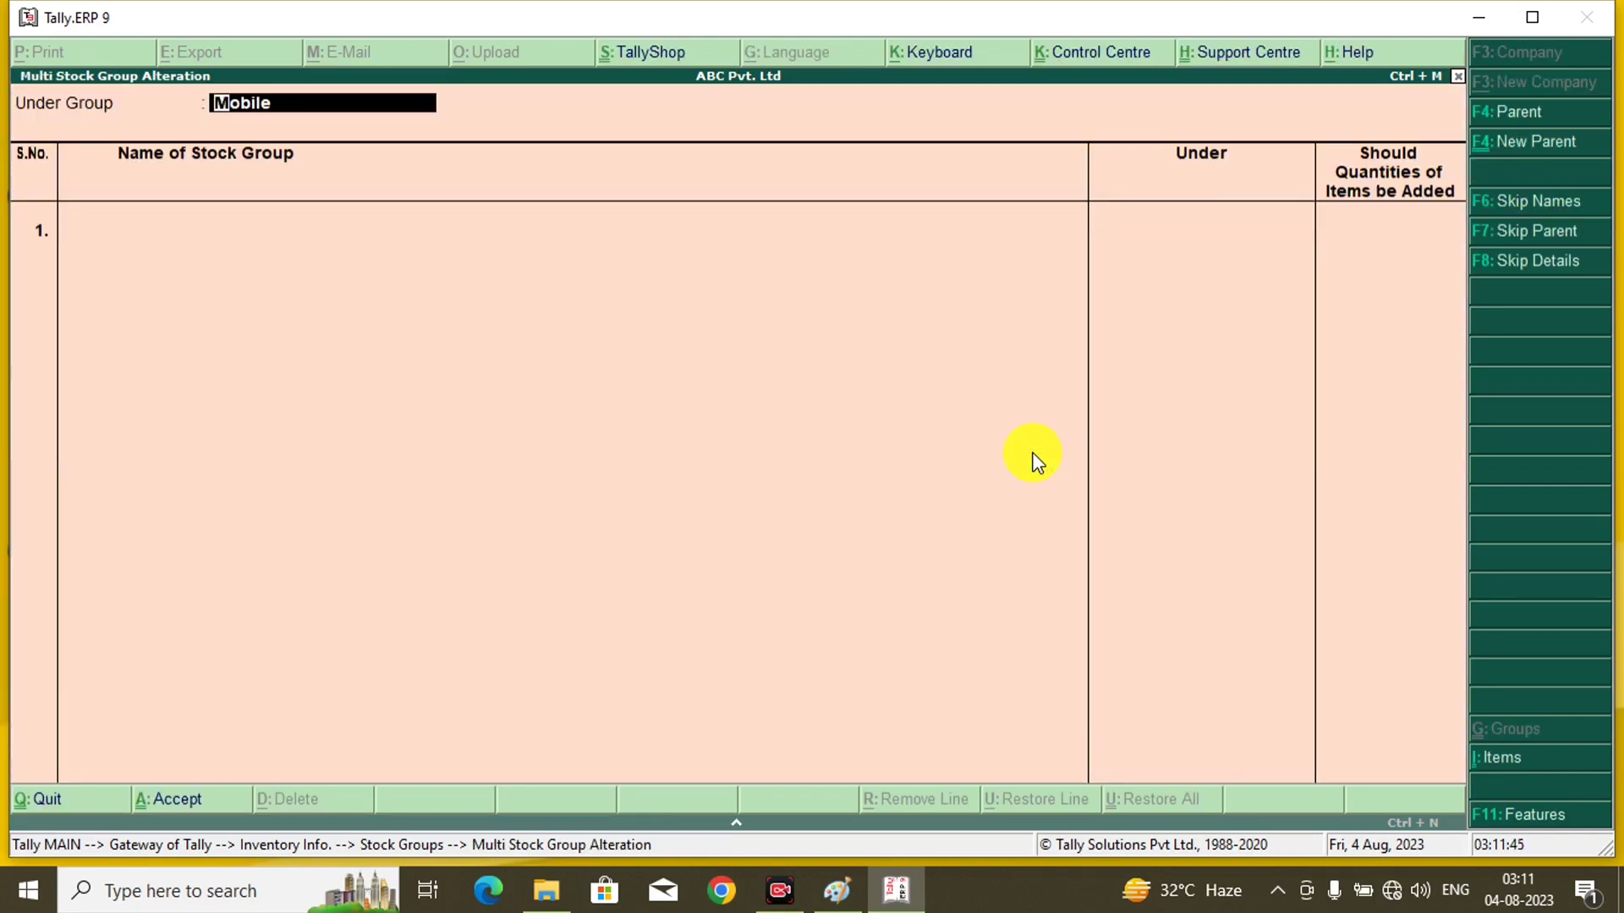
key(BackSpace)
key(Escape)
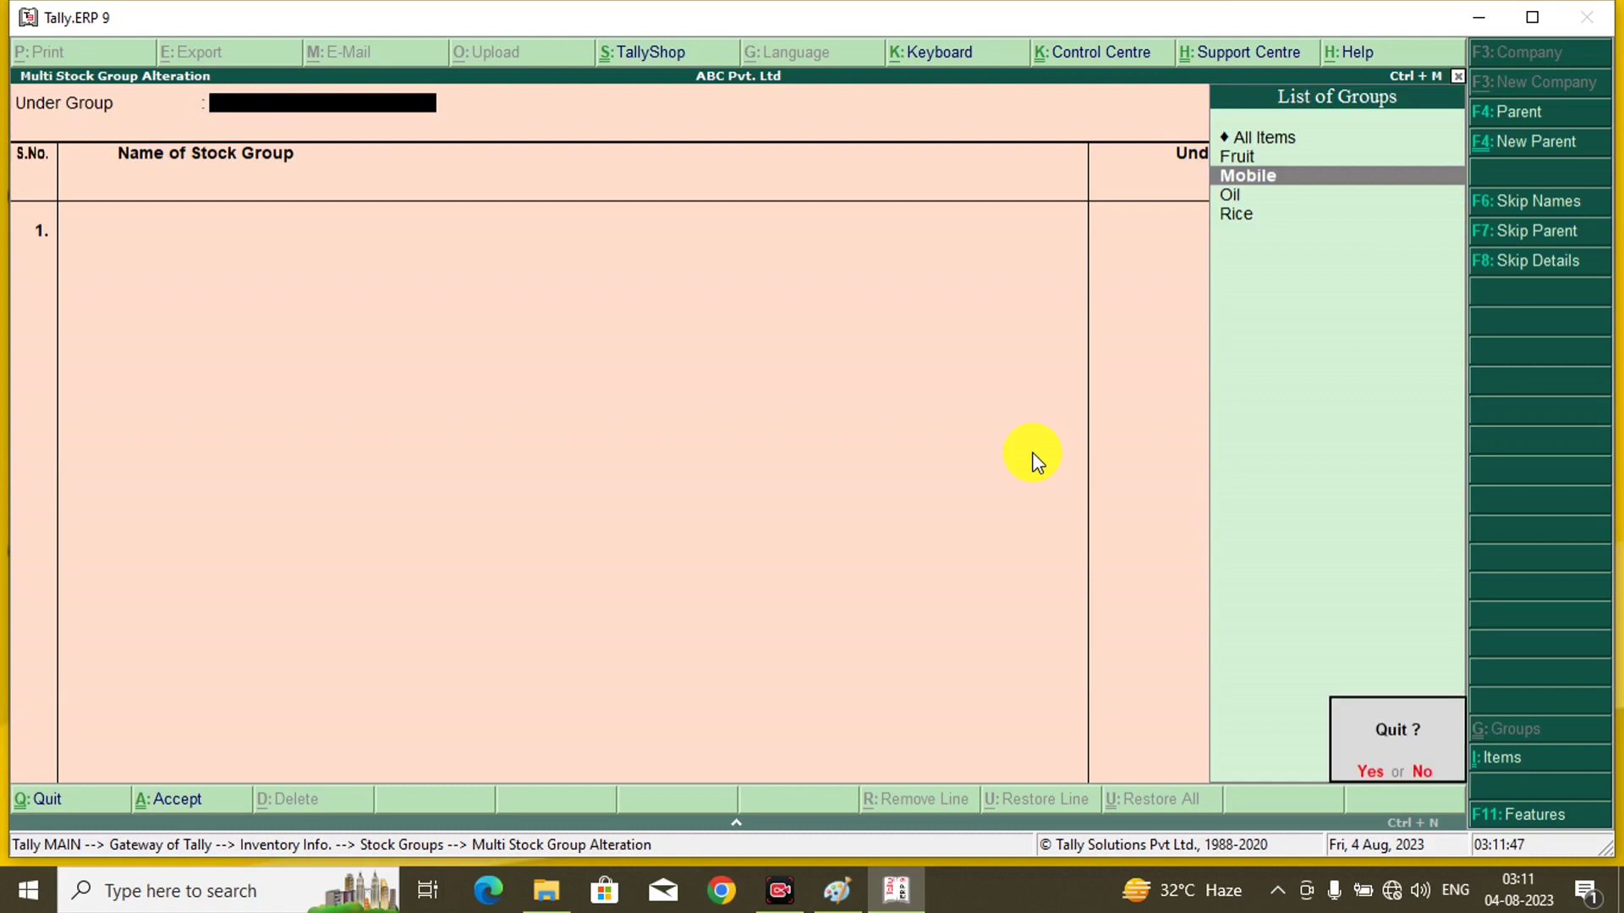
key(y)
key(BackSpace)
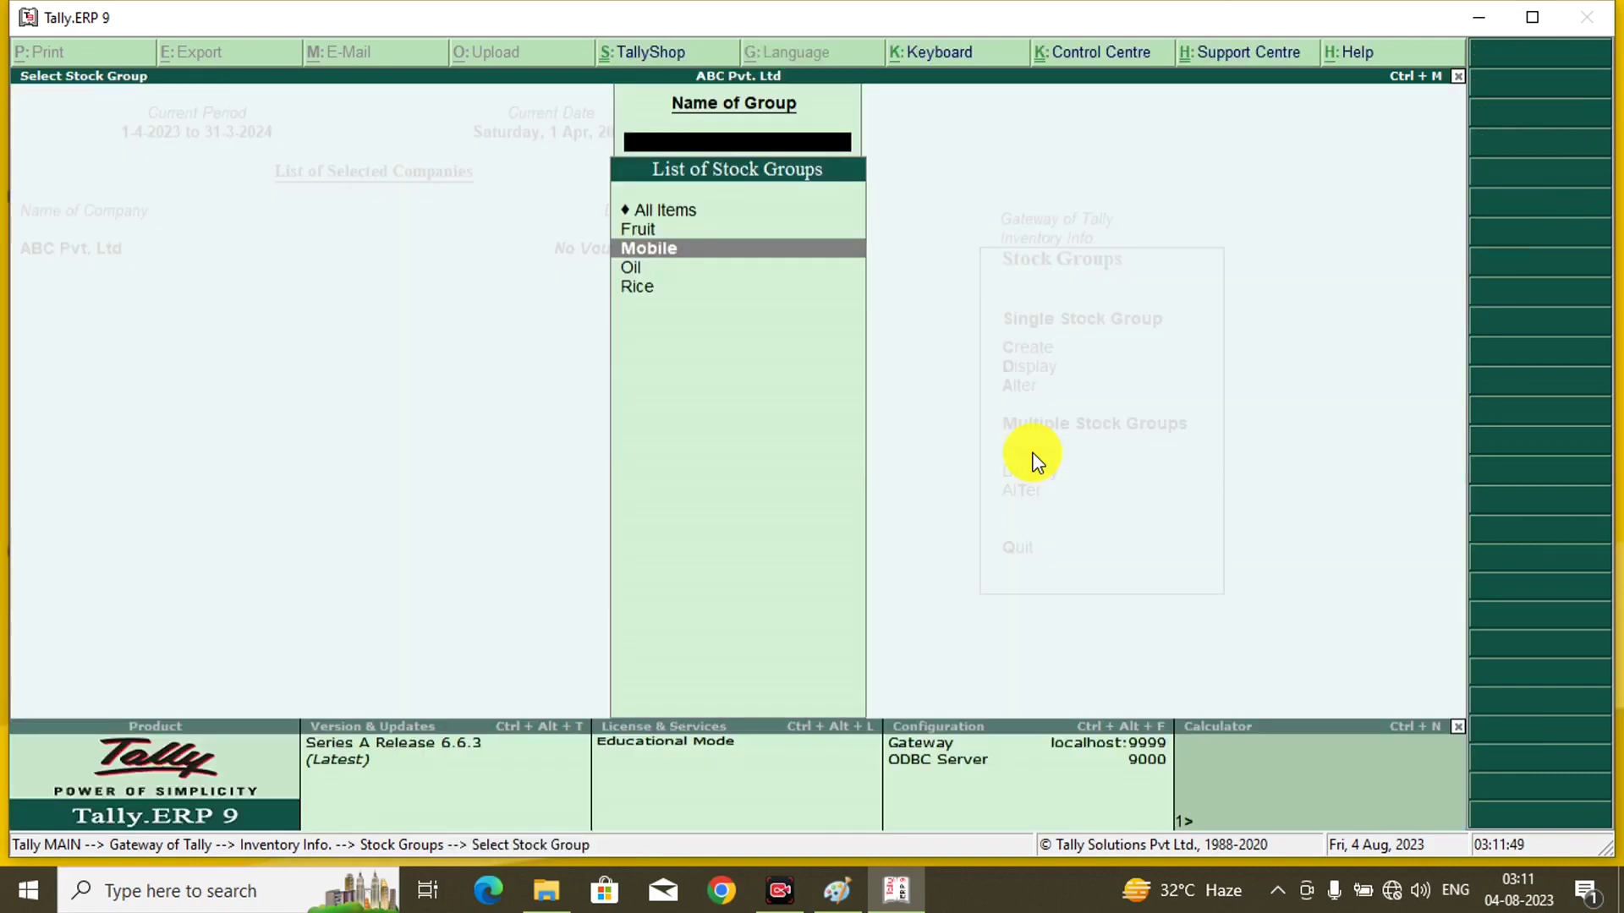
key(Escape)
Step: Delete the Mobile stock group through single stock group alteration, and leave the stock group selection
key(Up)
key(Up)
key(Up)
key(Up)
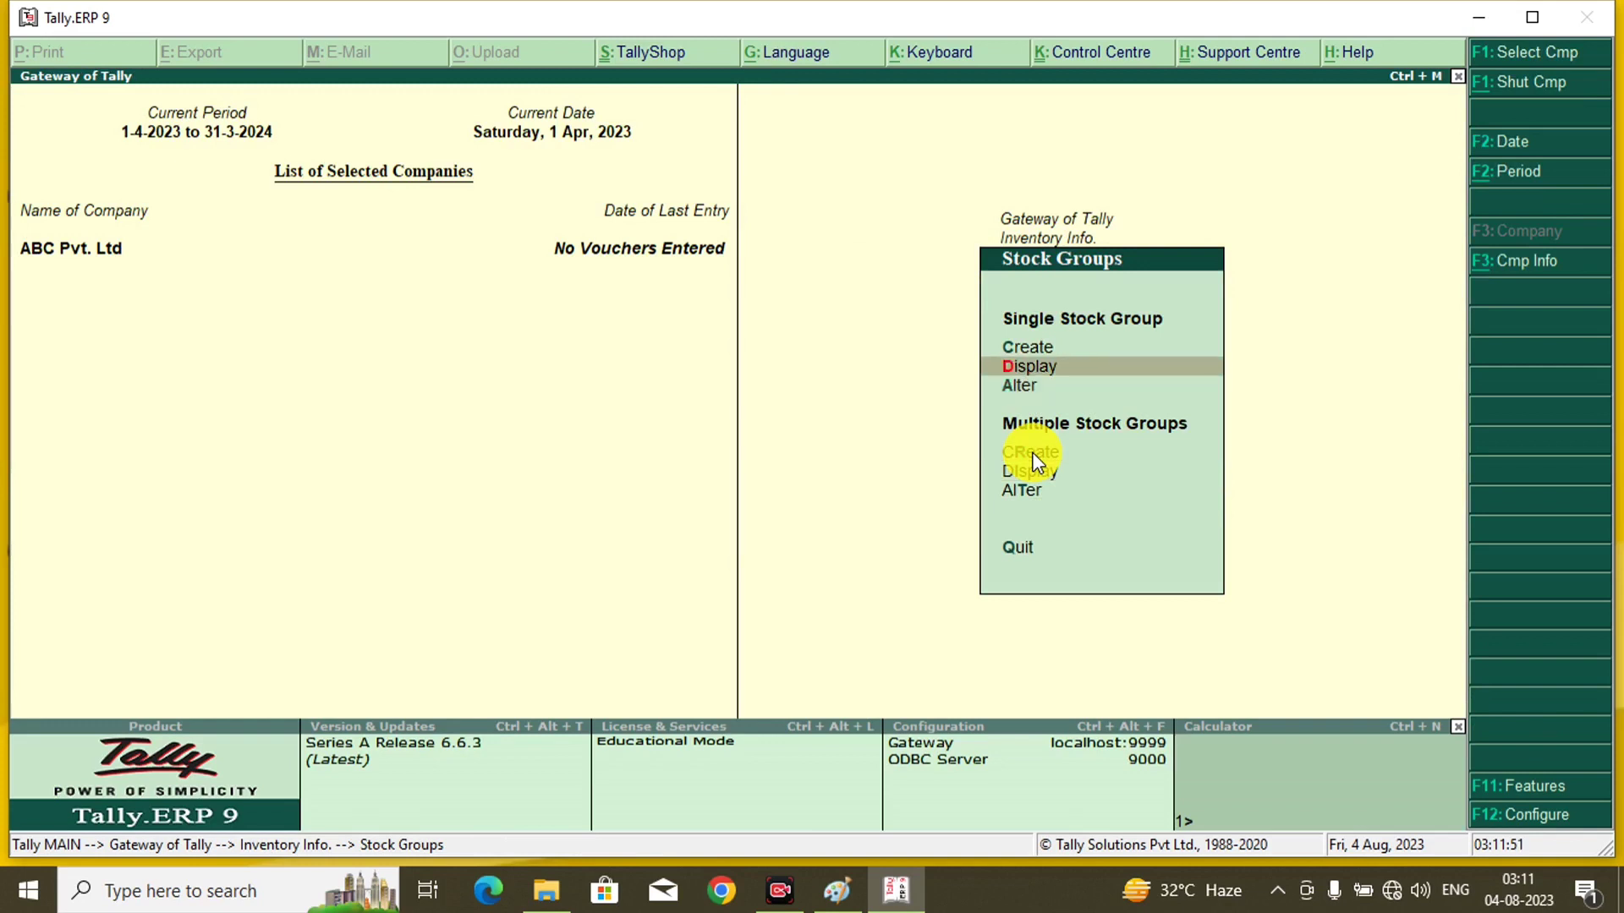
key(Down)
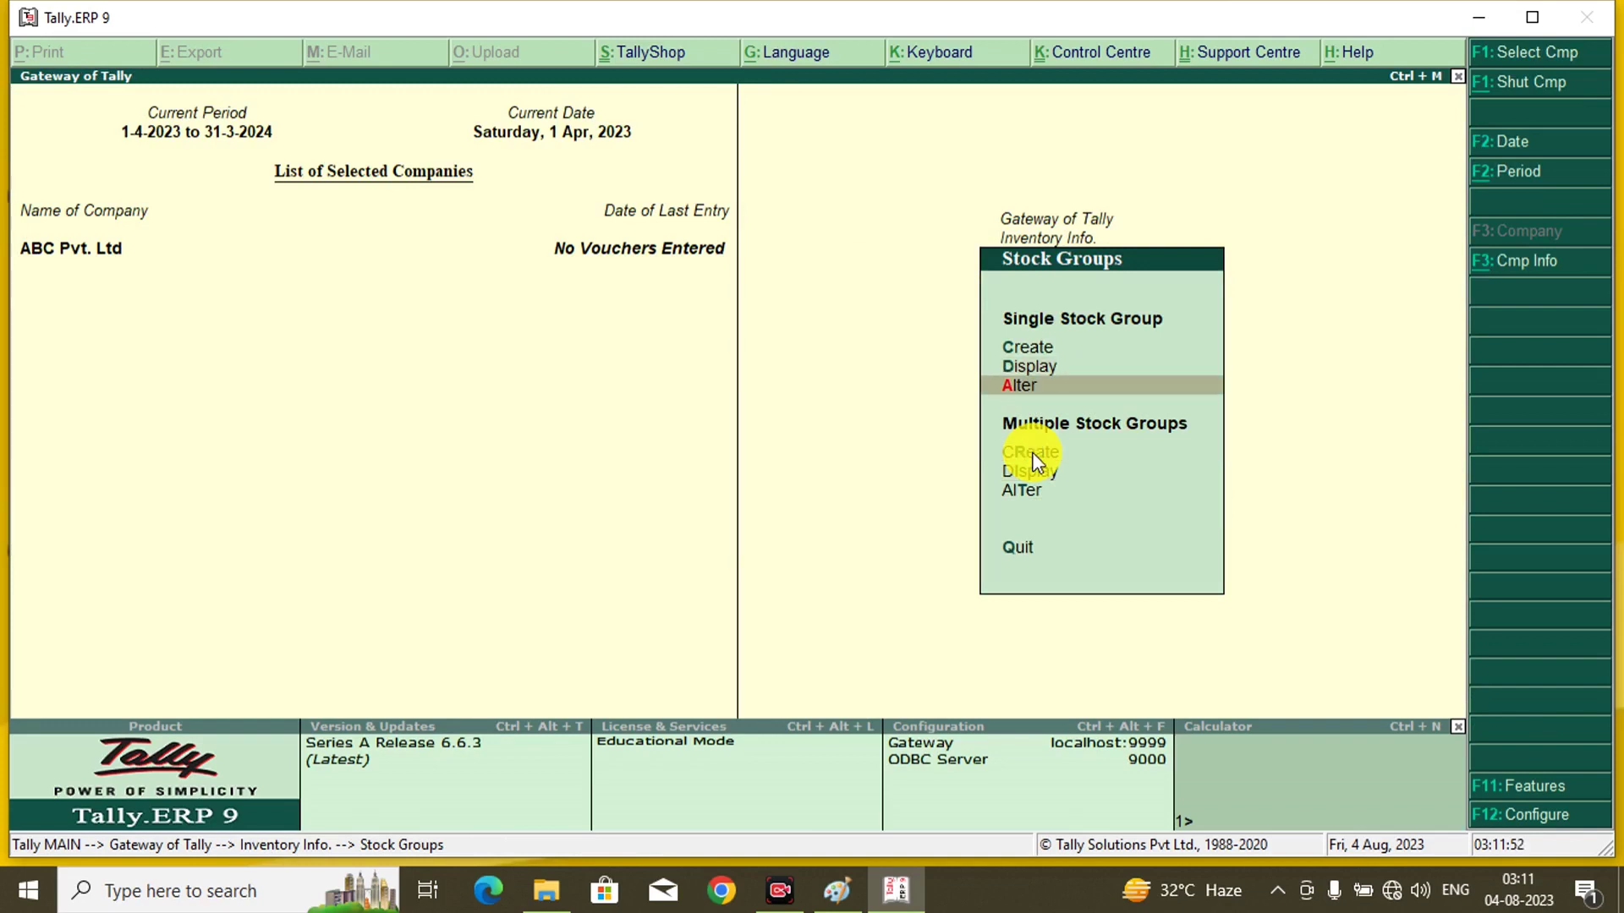
key(Return)
key(Down)
key(Down)
key(Up)
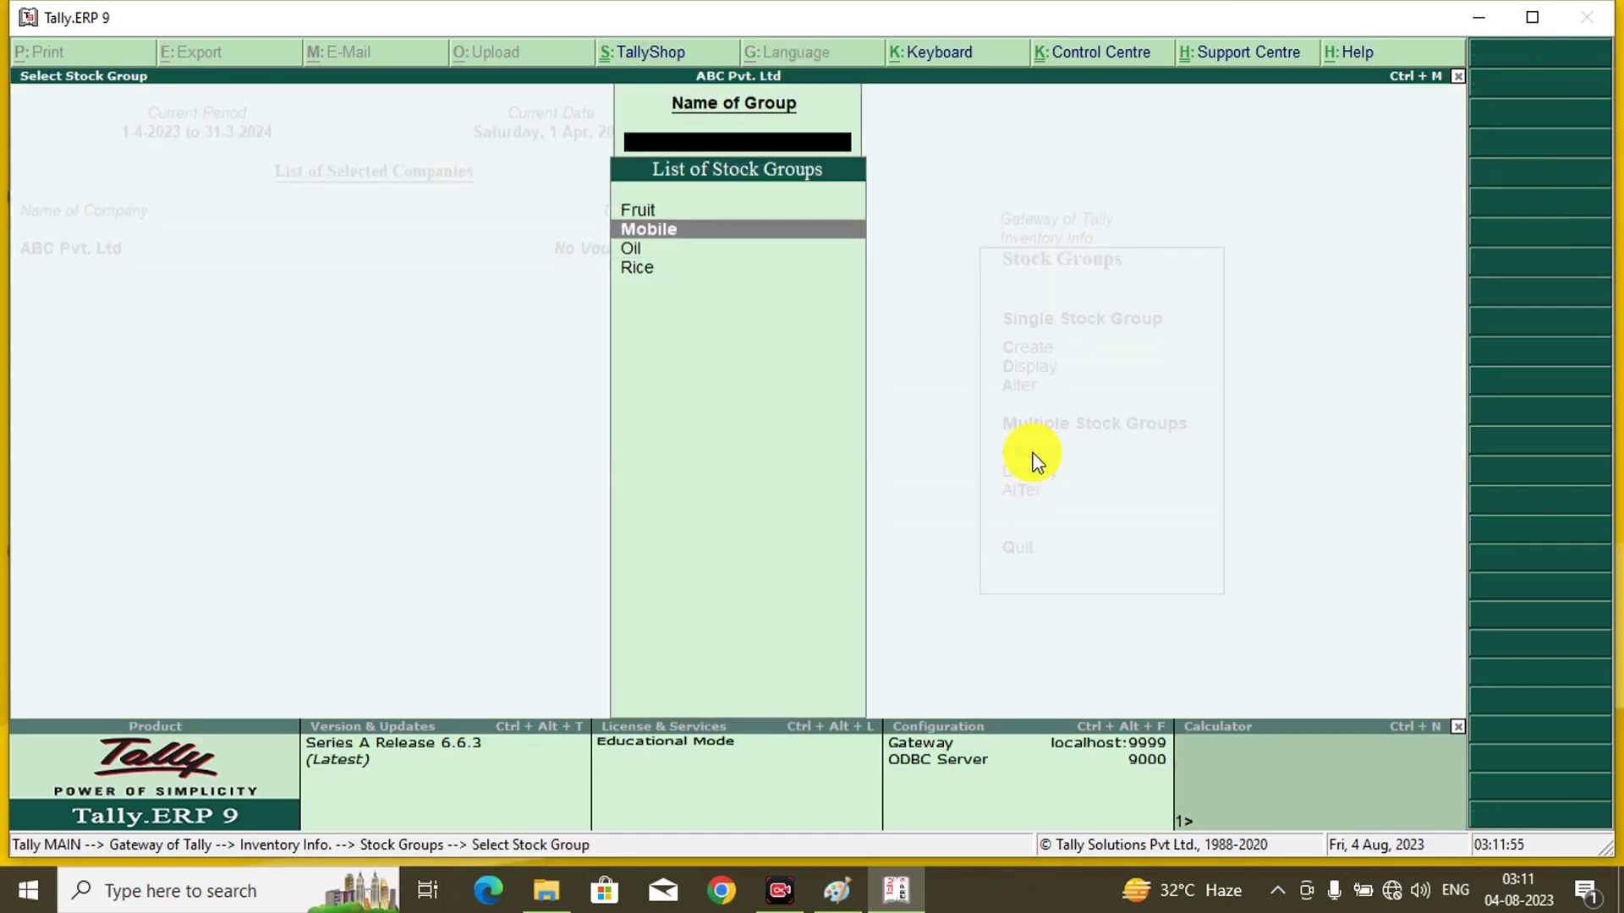
key(Return)
key(alt+d)
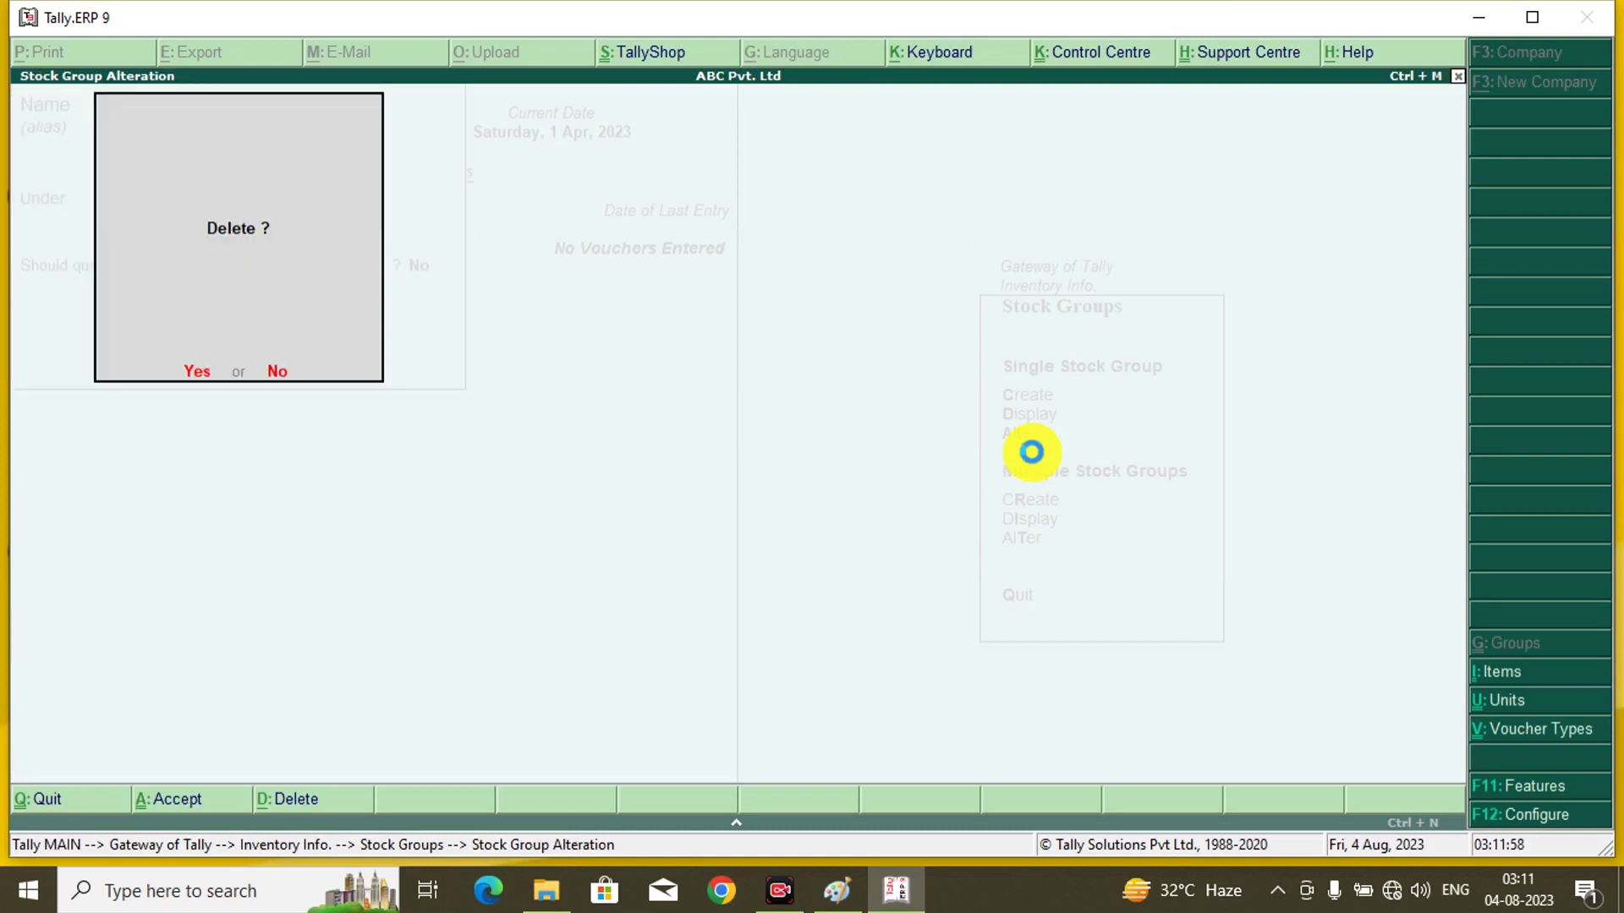
key(y)
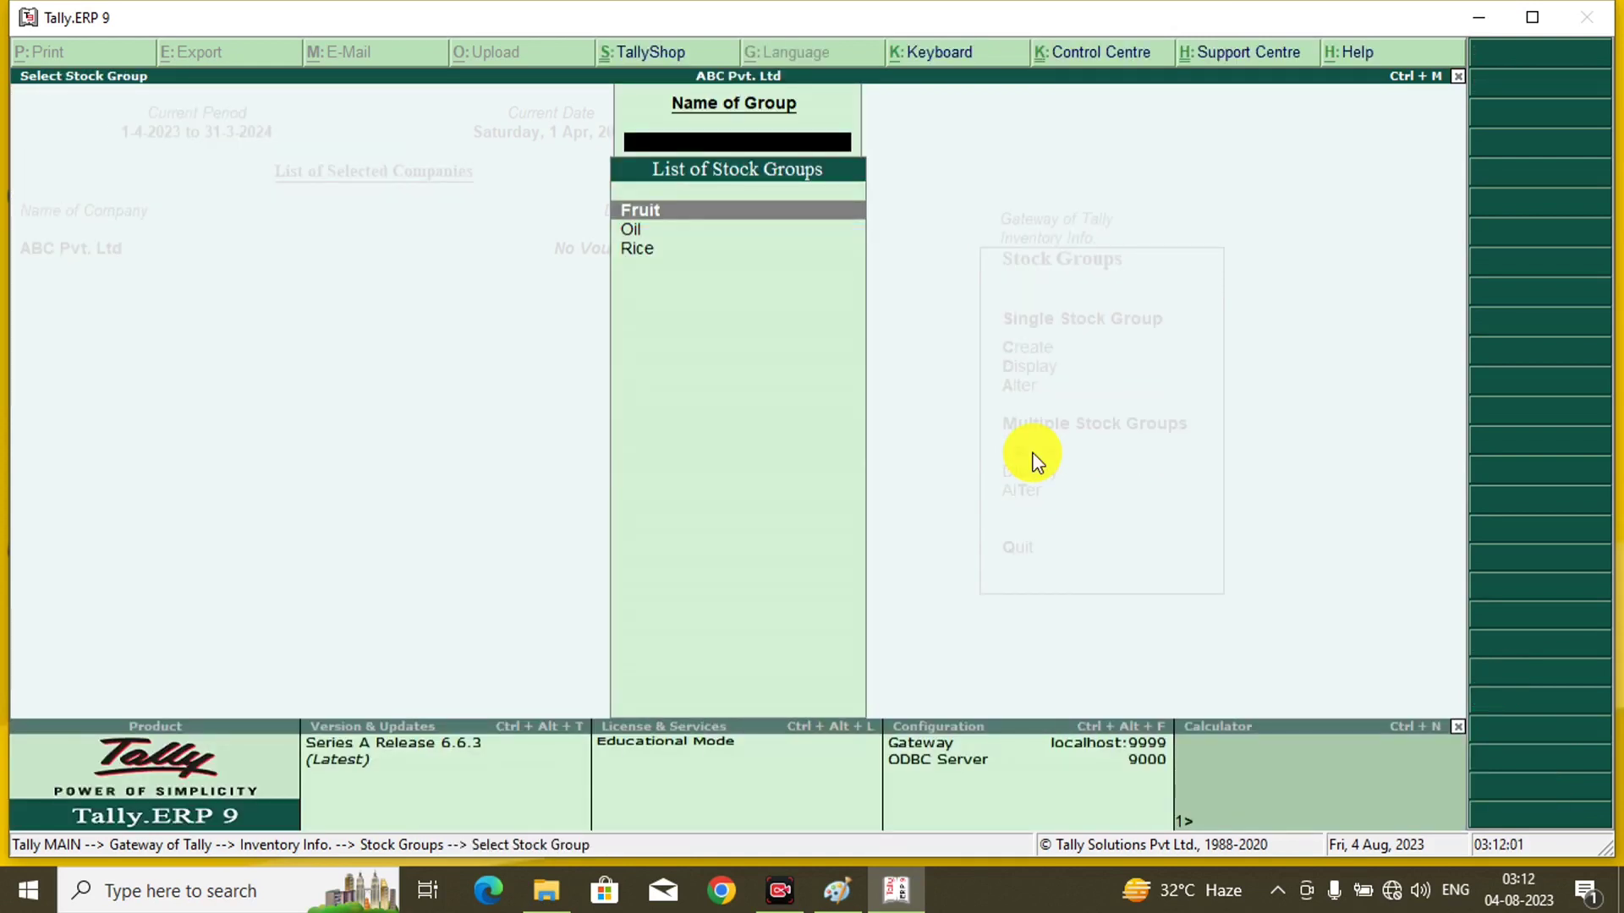
key(Escape)
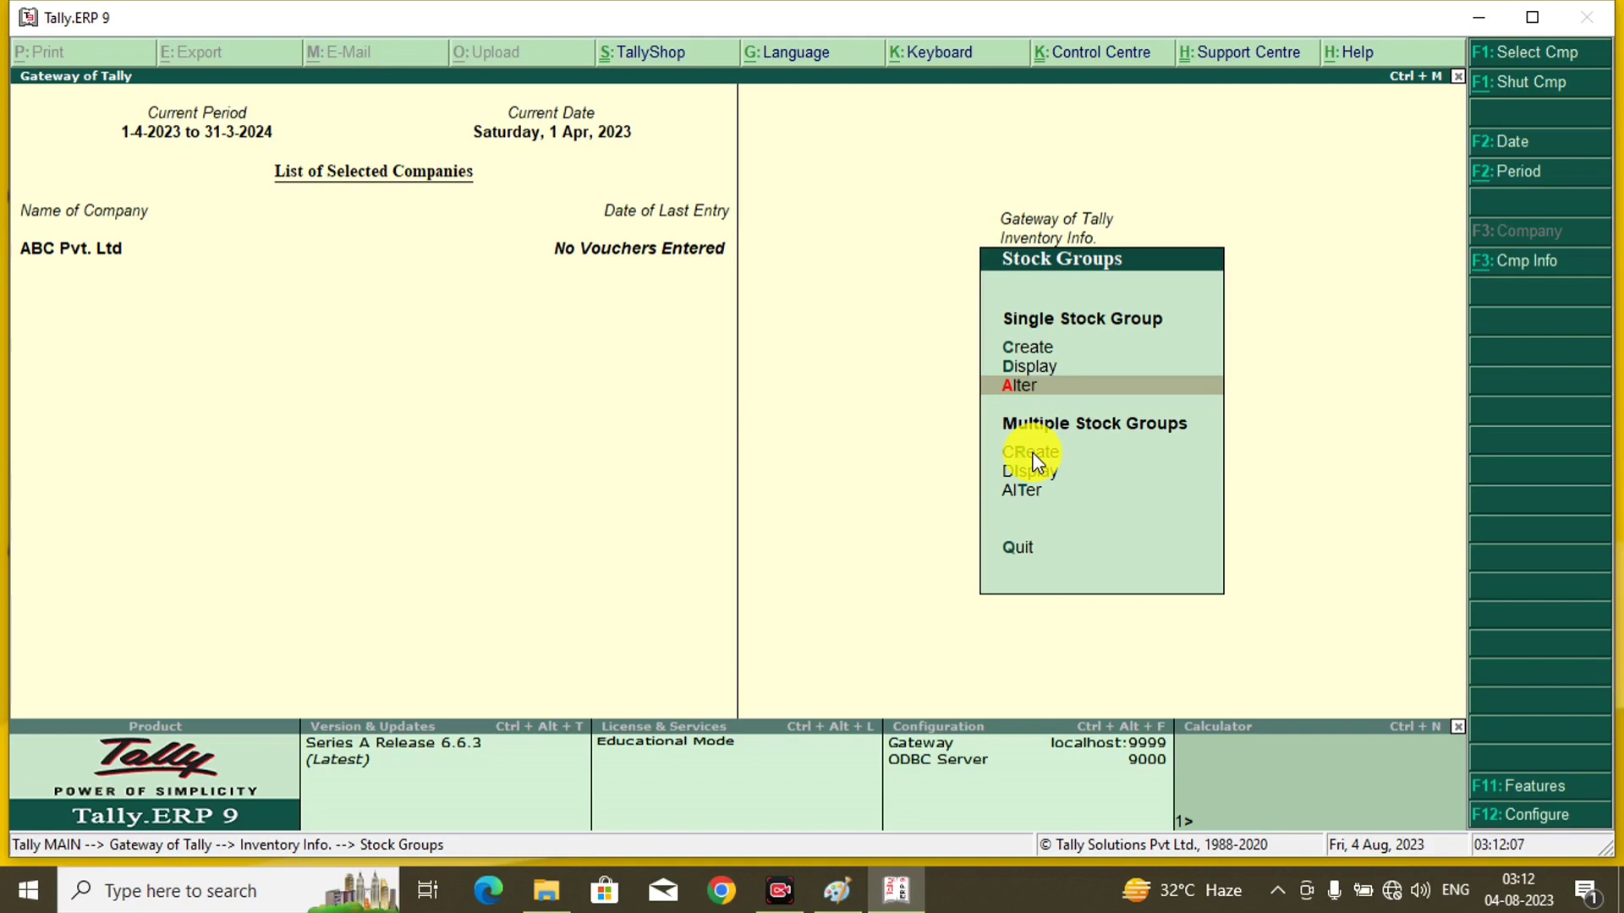
Step: Create a simple unit of measure with symbol KGs, formal name Kilograms and 0 decimal places
key(Escape)
key(Escape)
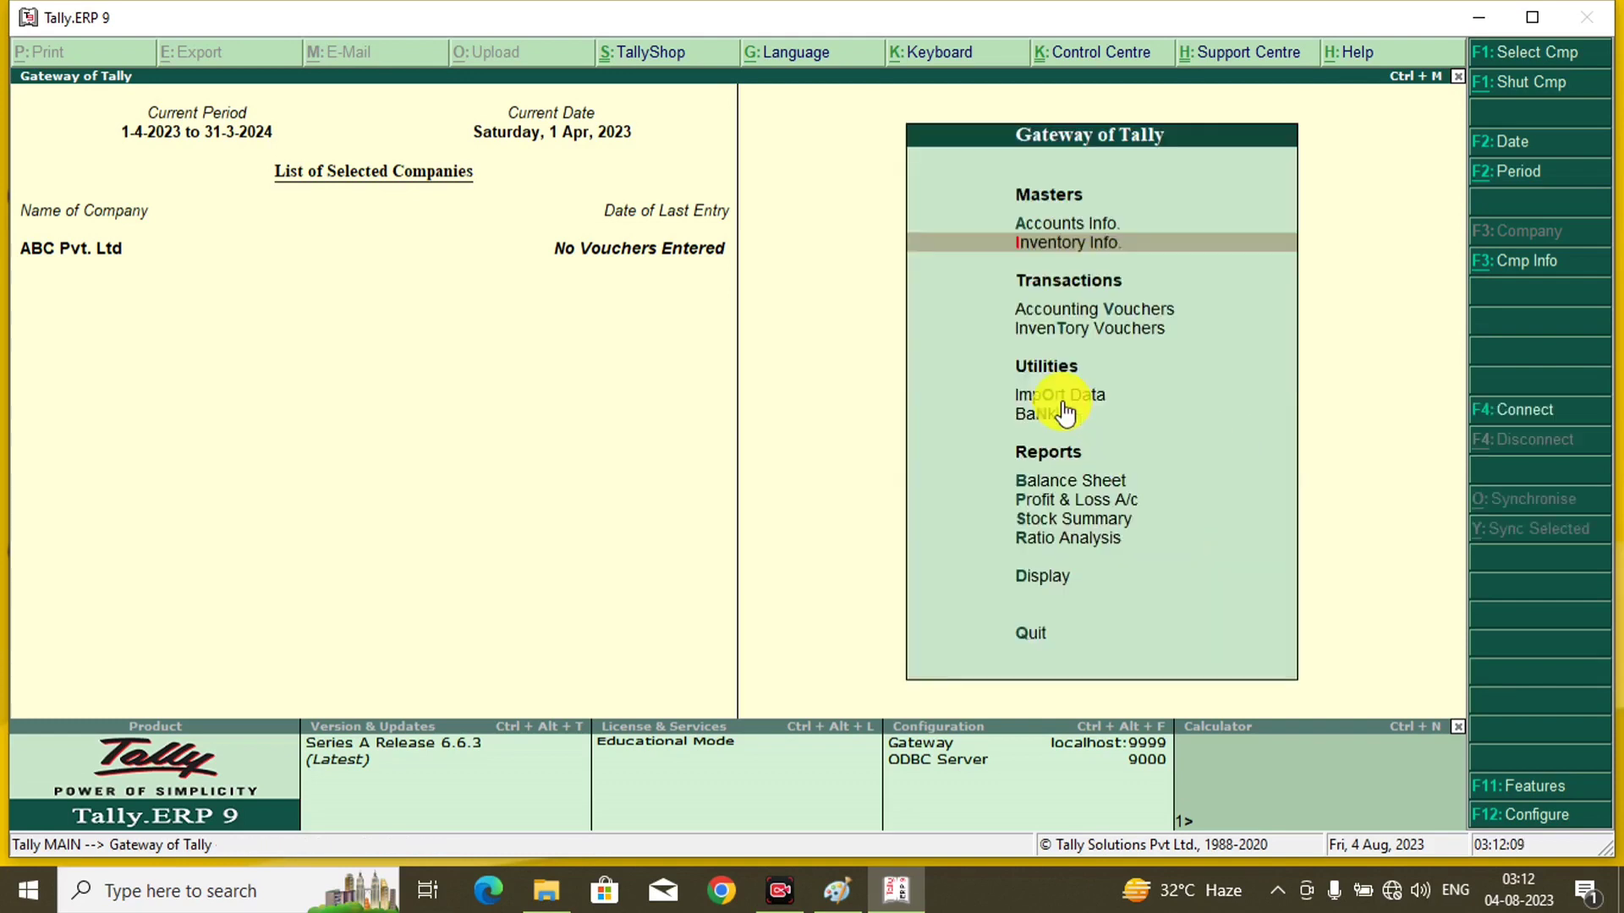
click(1058, 245)
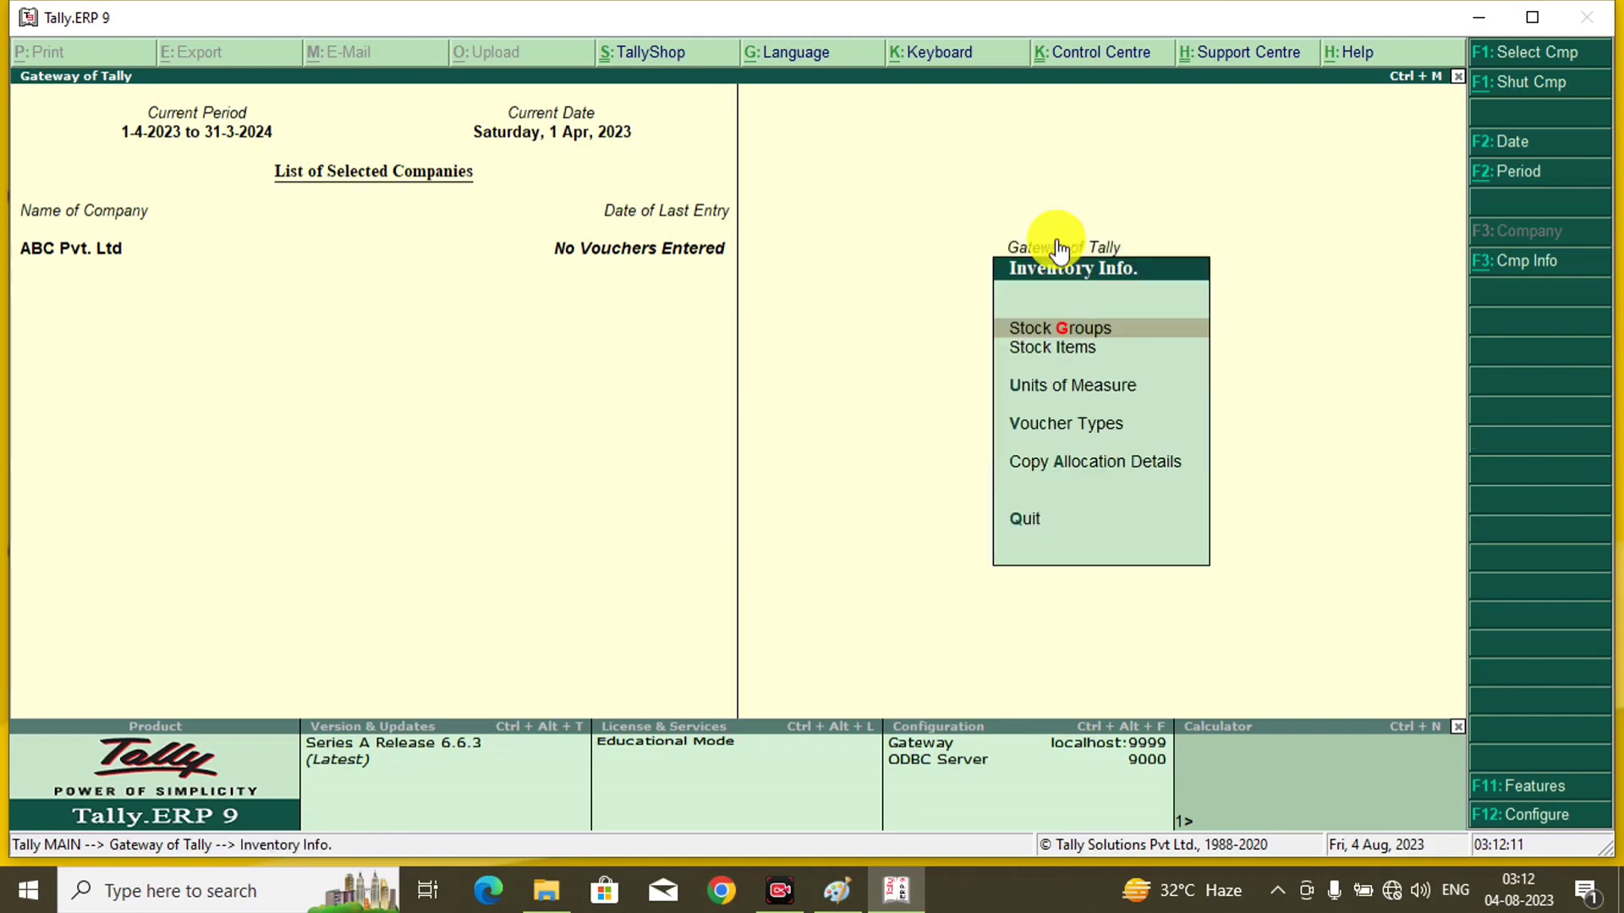
click(1054, 397)
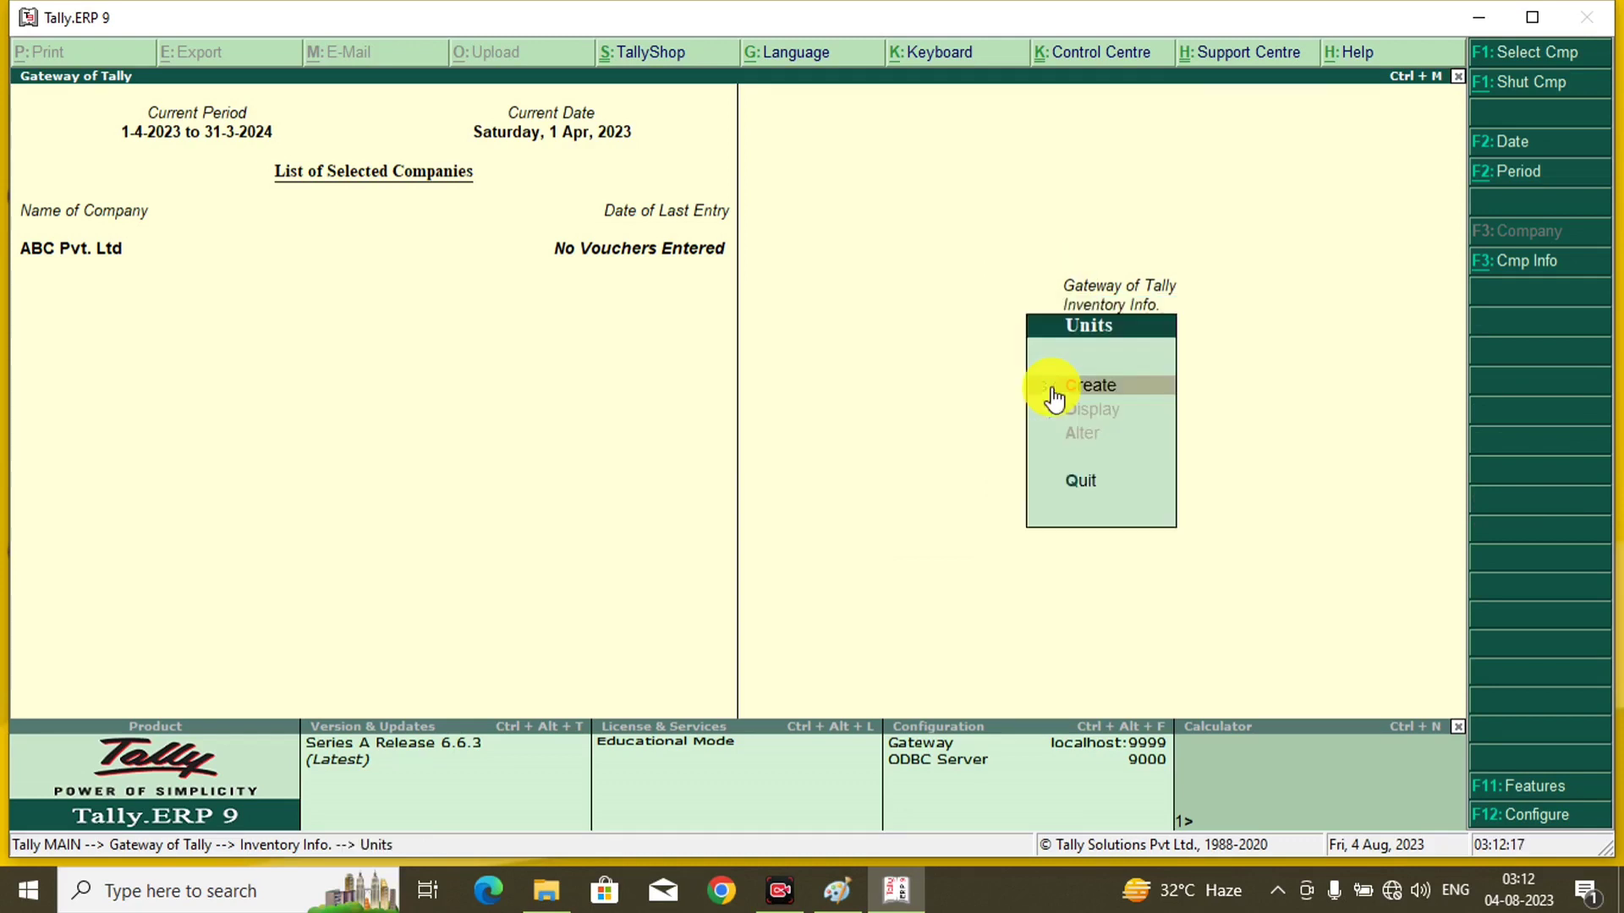
click(1103, 397)
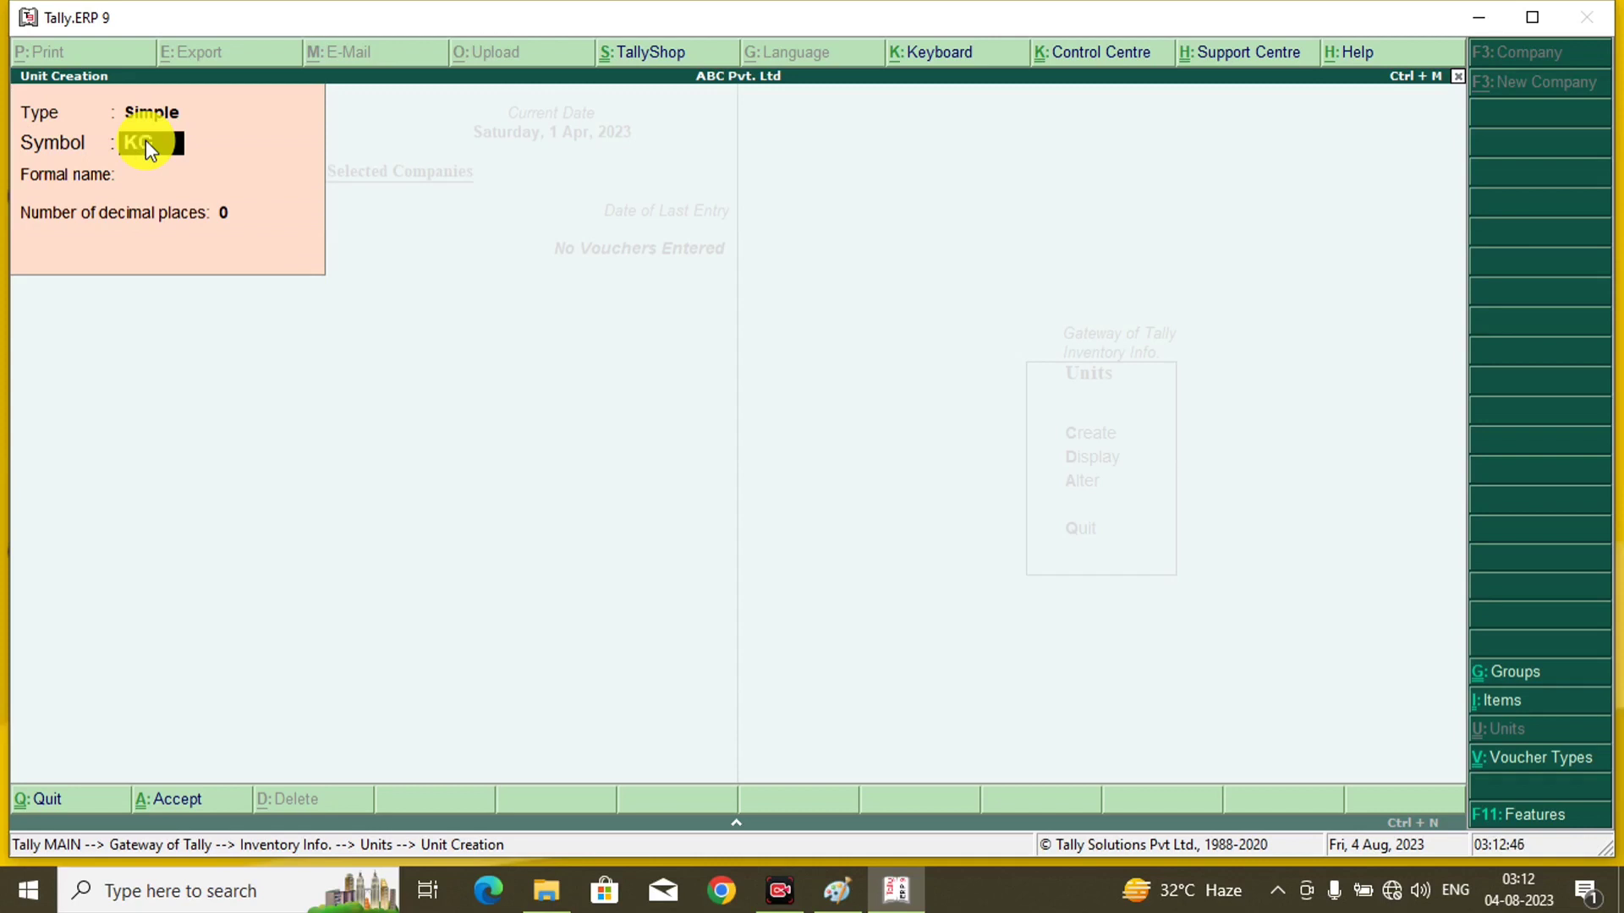
text(s)
key(Return)
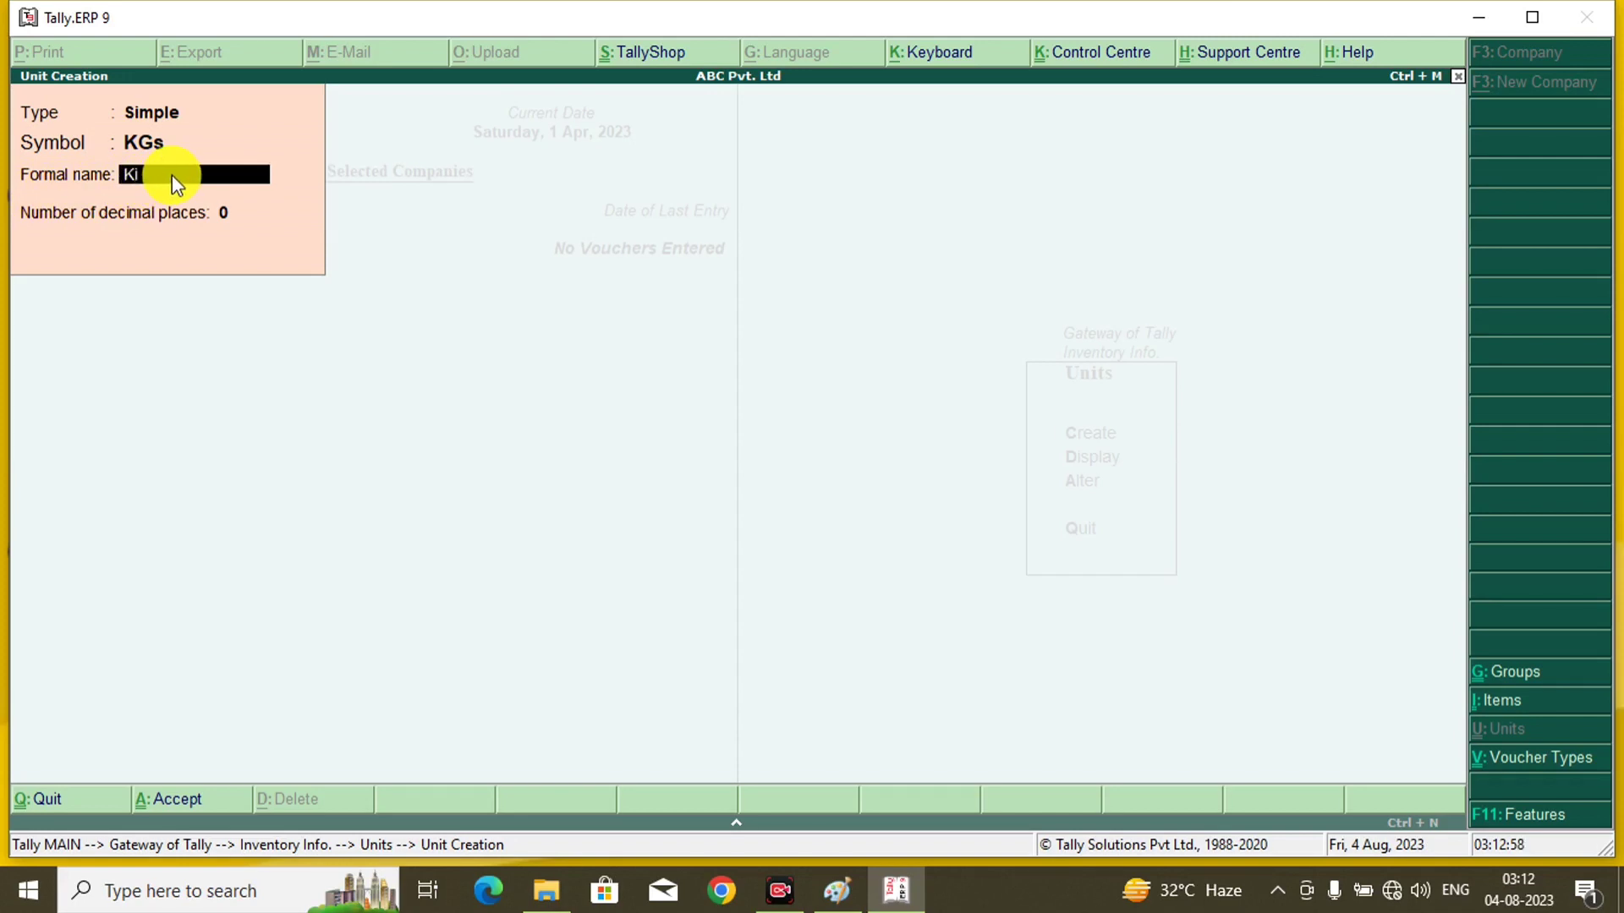
text(grams)
key(Return)
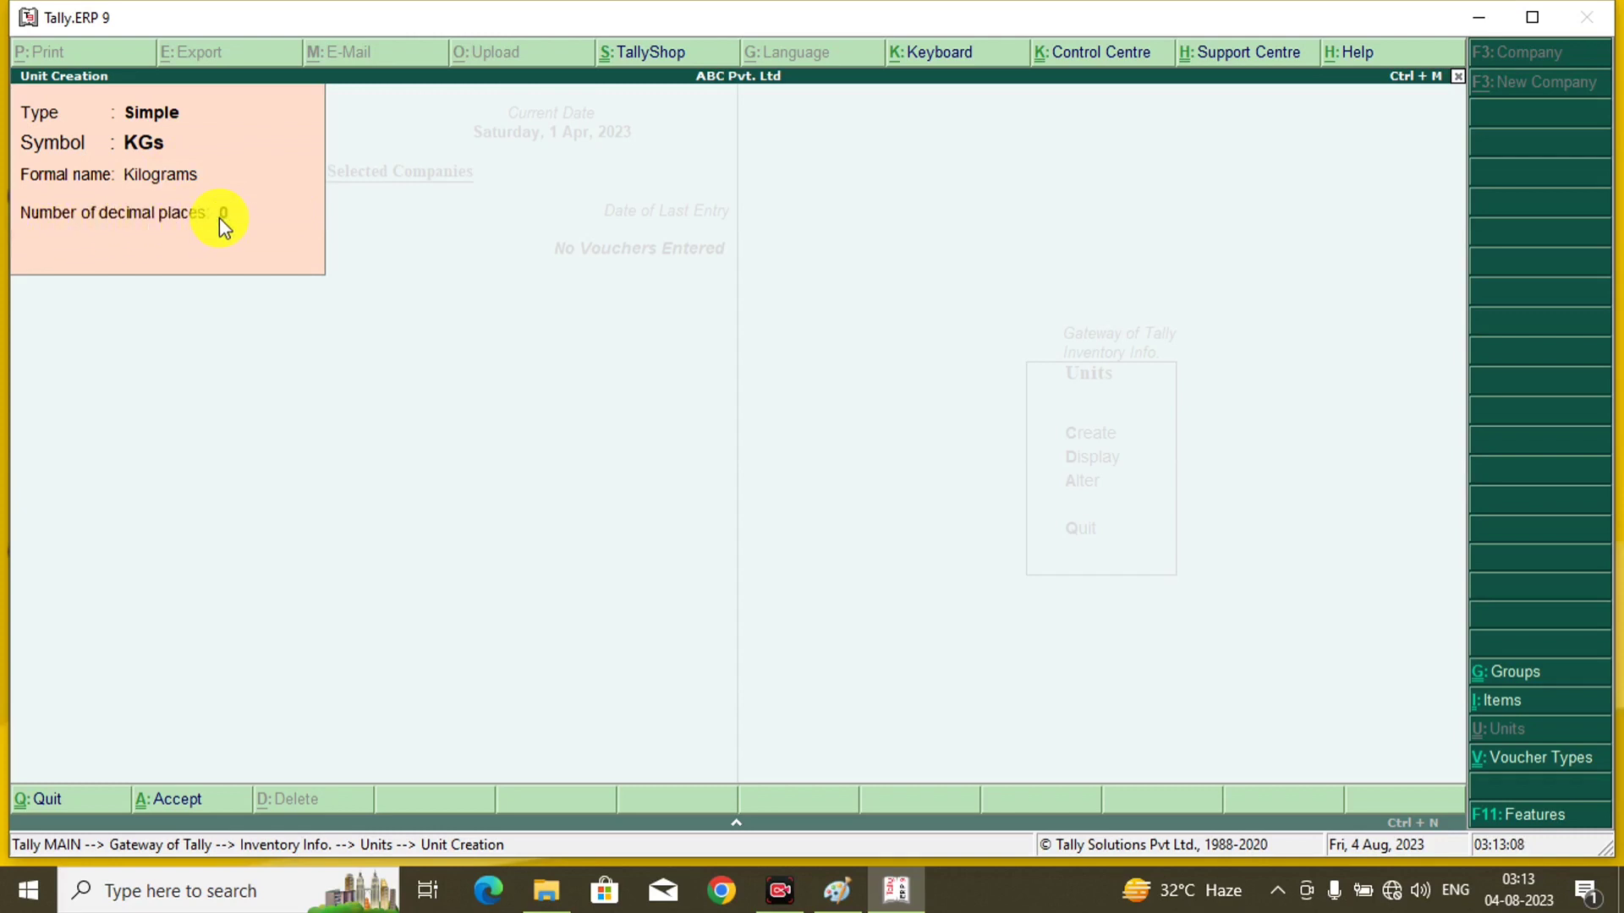
key(Return)
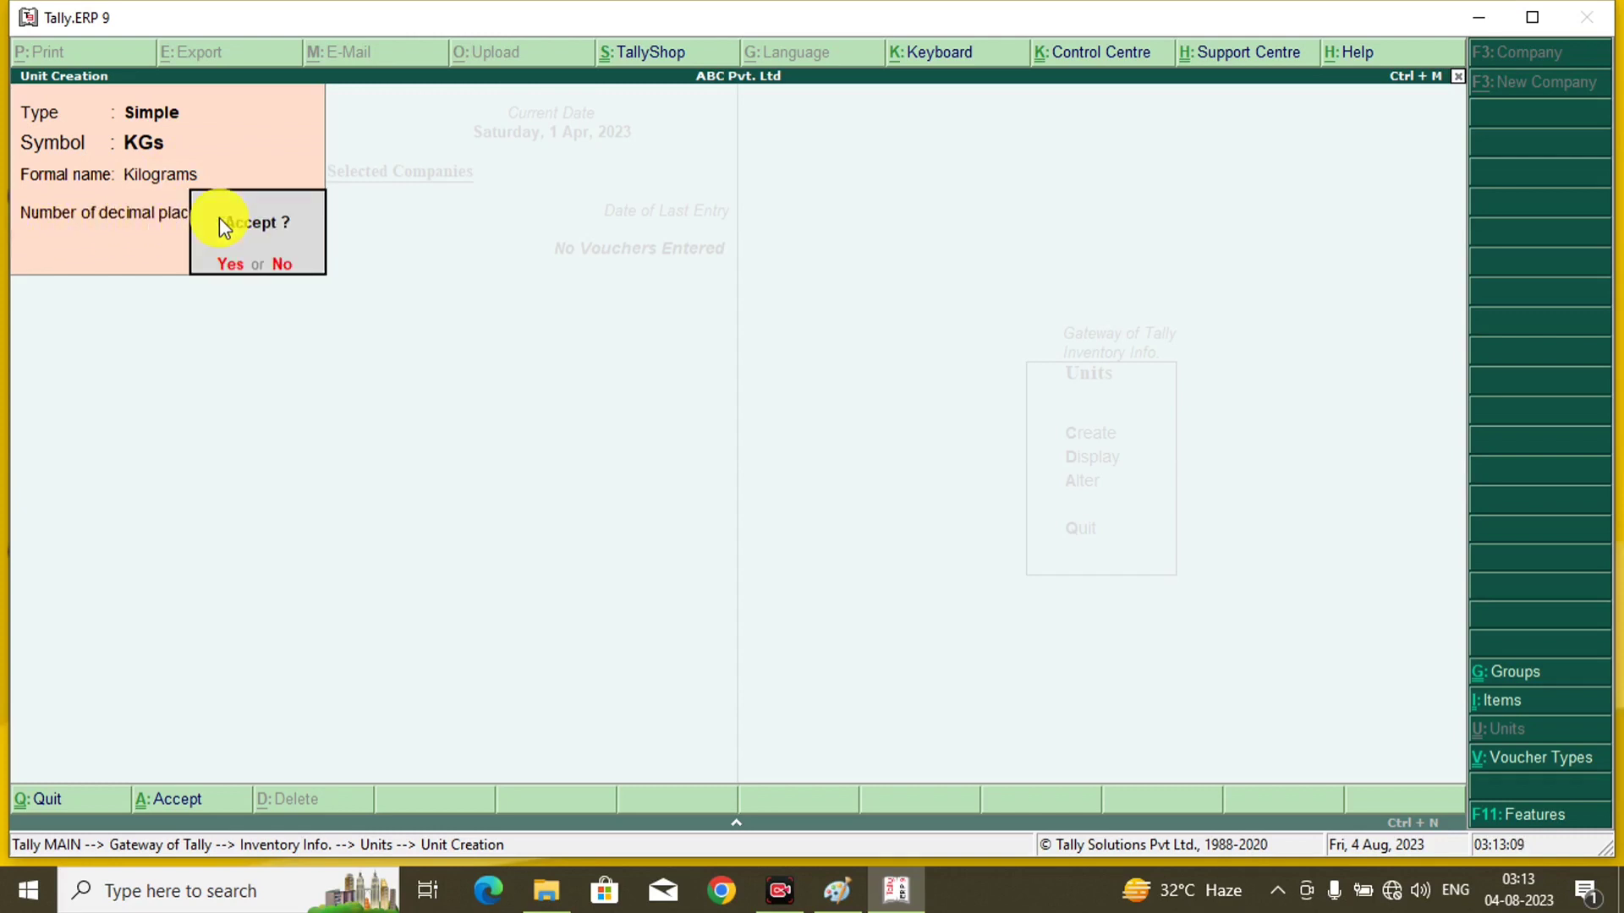
click(230, 265)
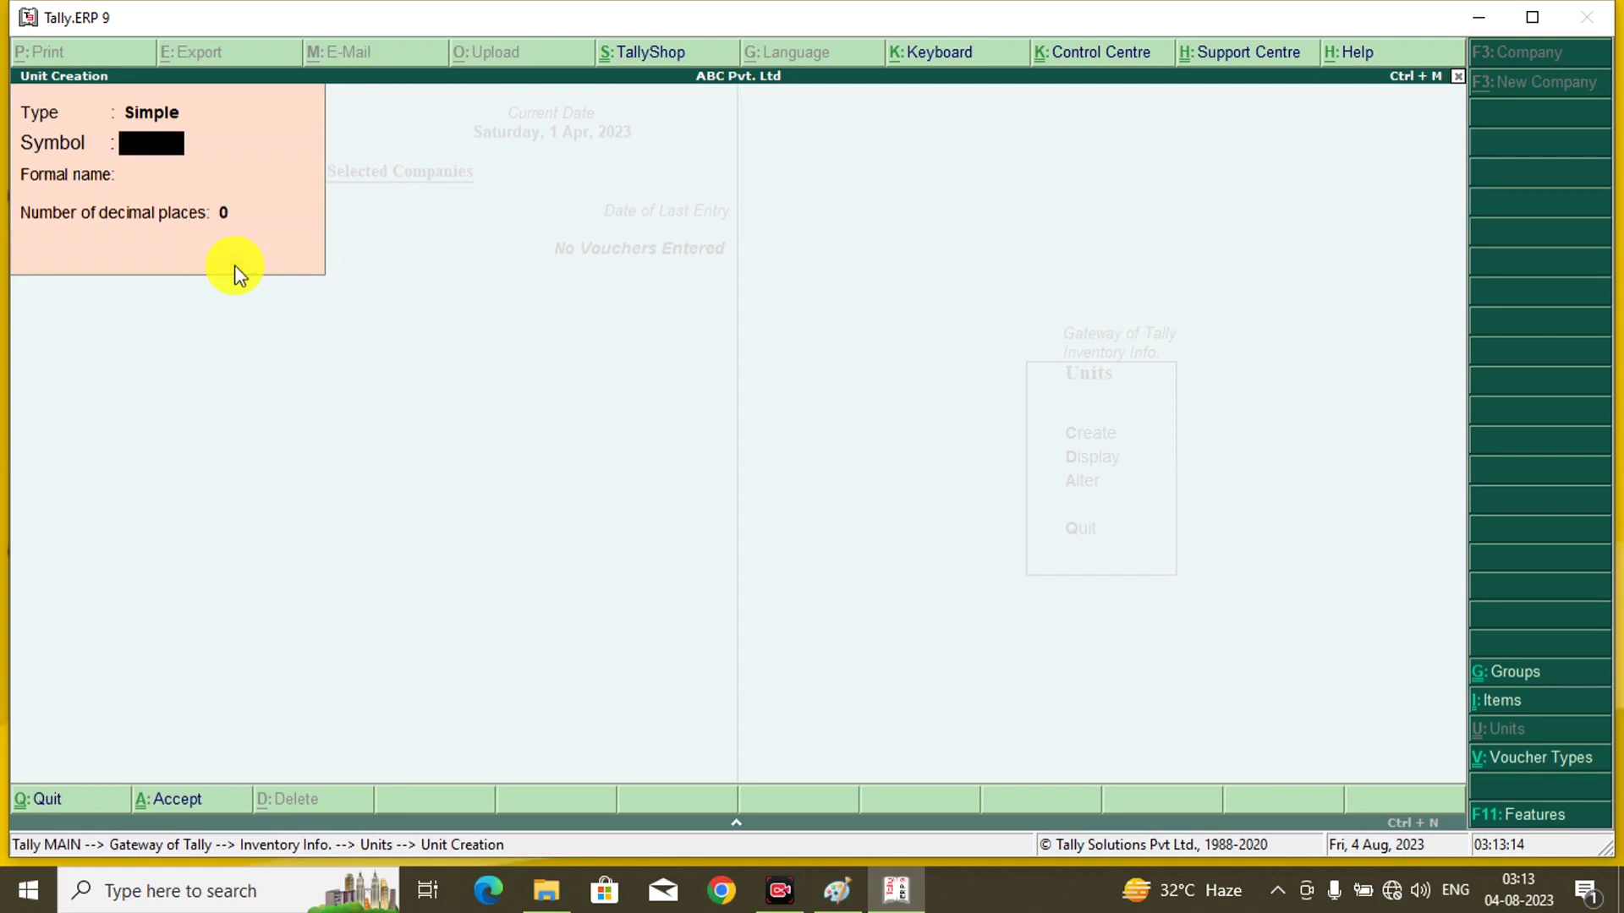
Step: Create a simple unit with symbol pic, formal name Pices and 0 decimal places
text(pic)
key(Return)
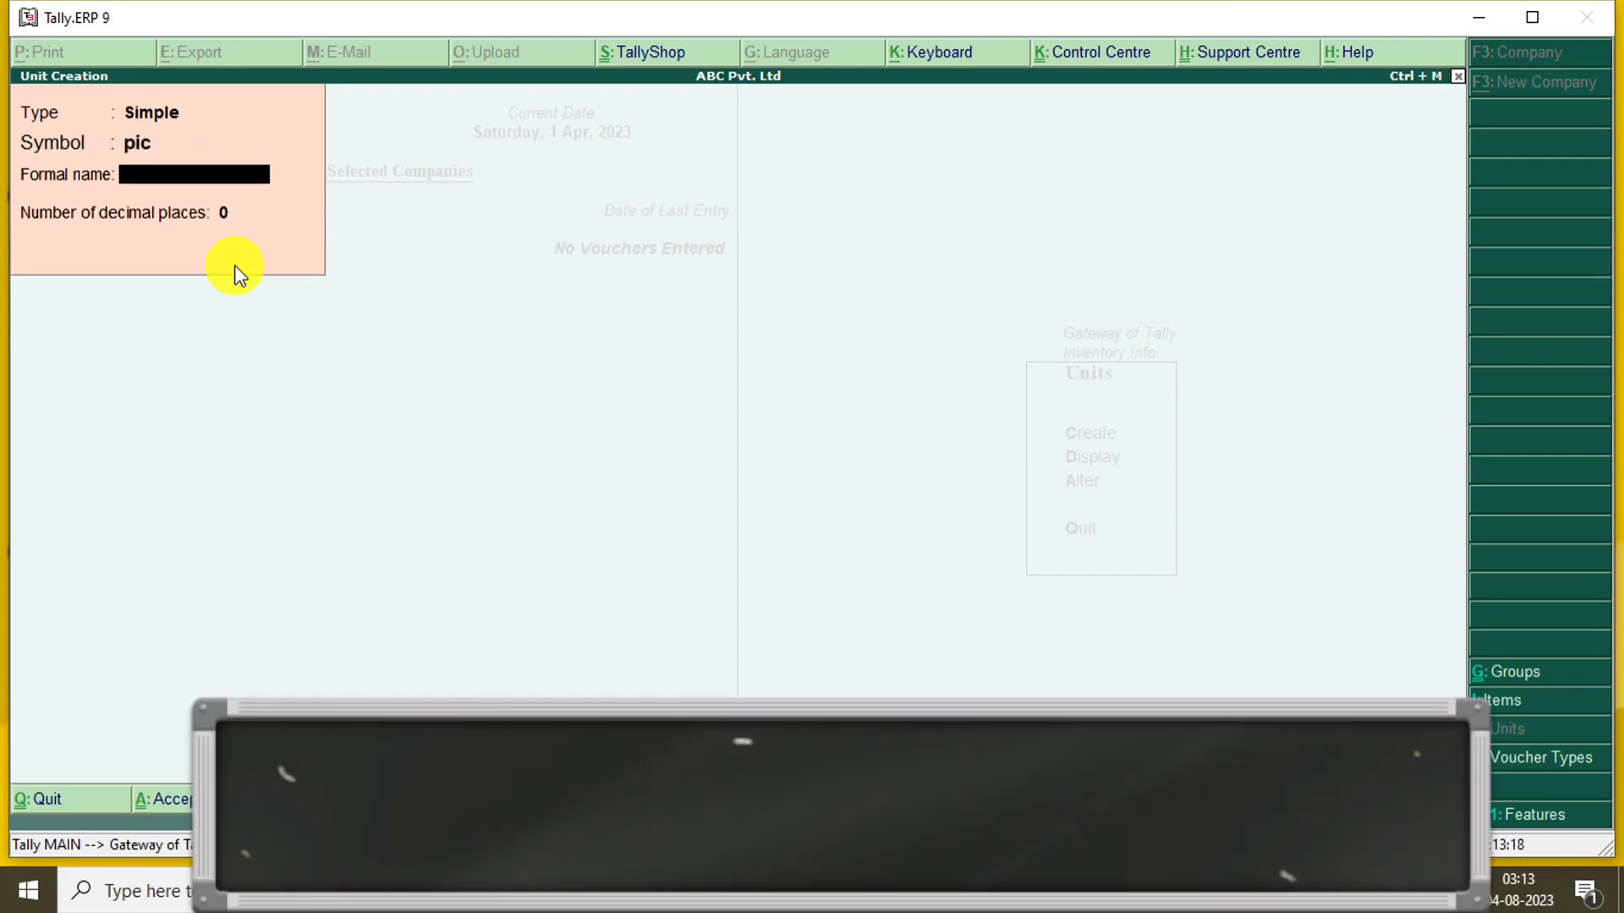
text(Pices)
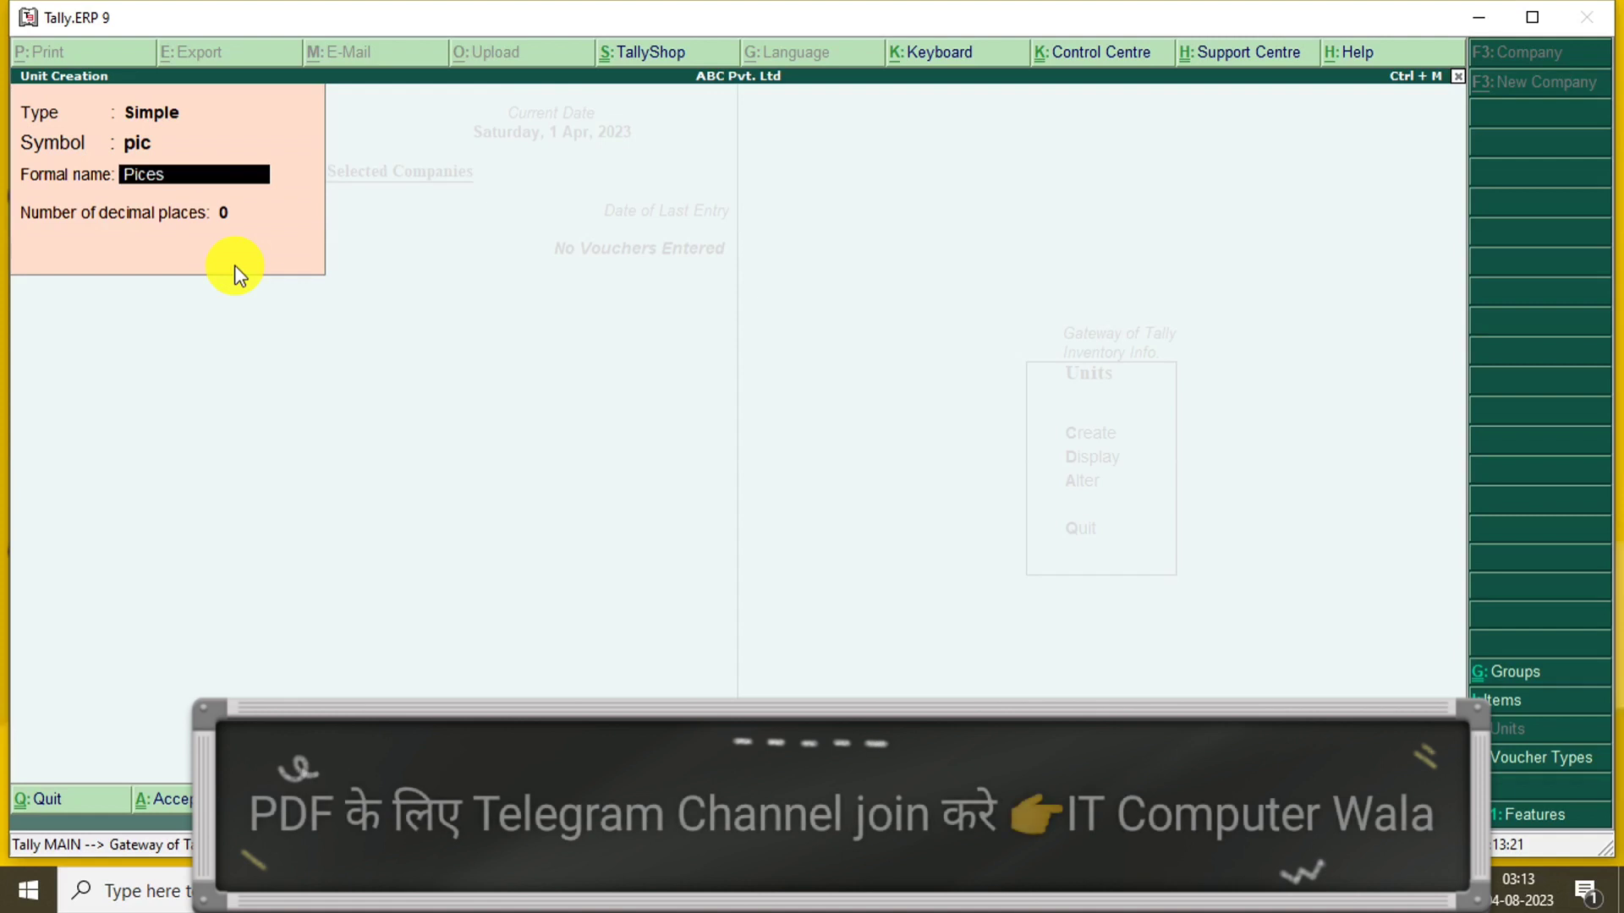
key(Return)
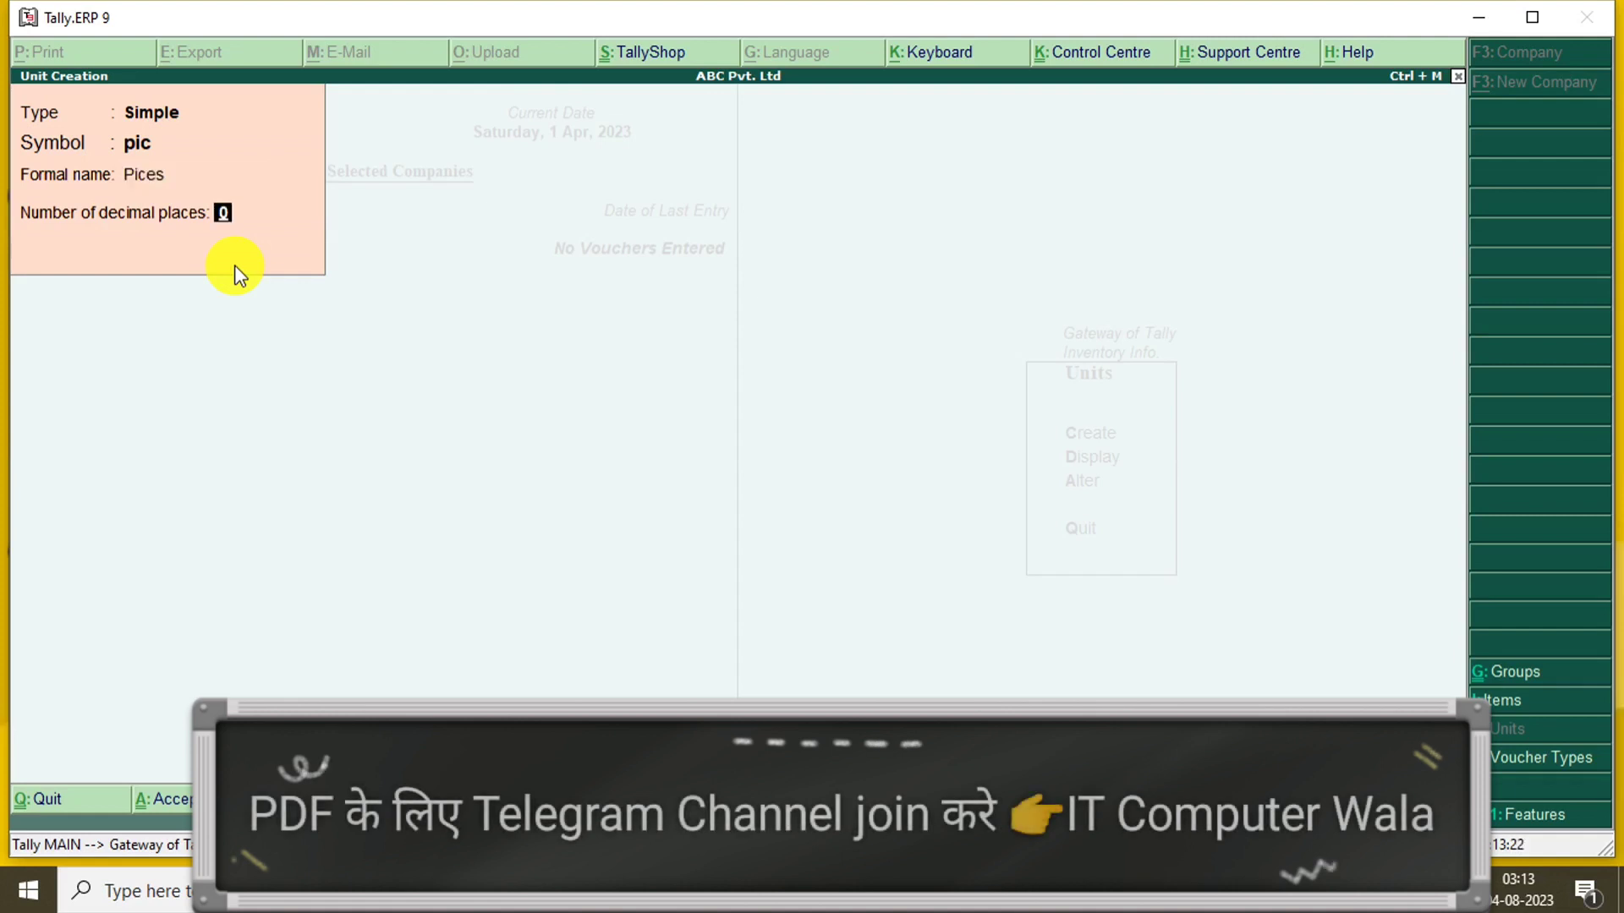
key(Return)
key(Return)
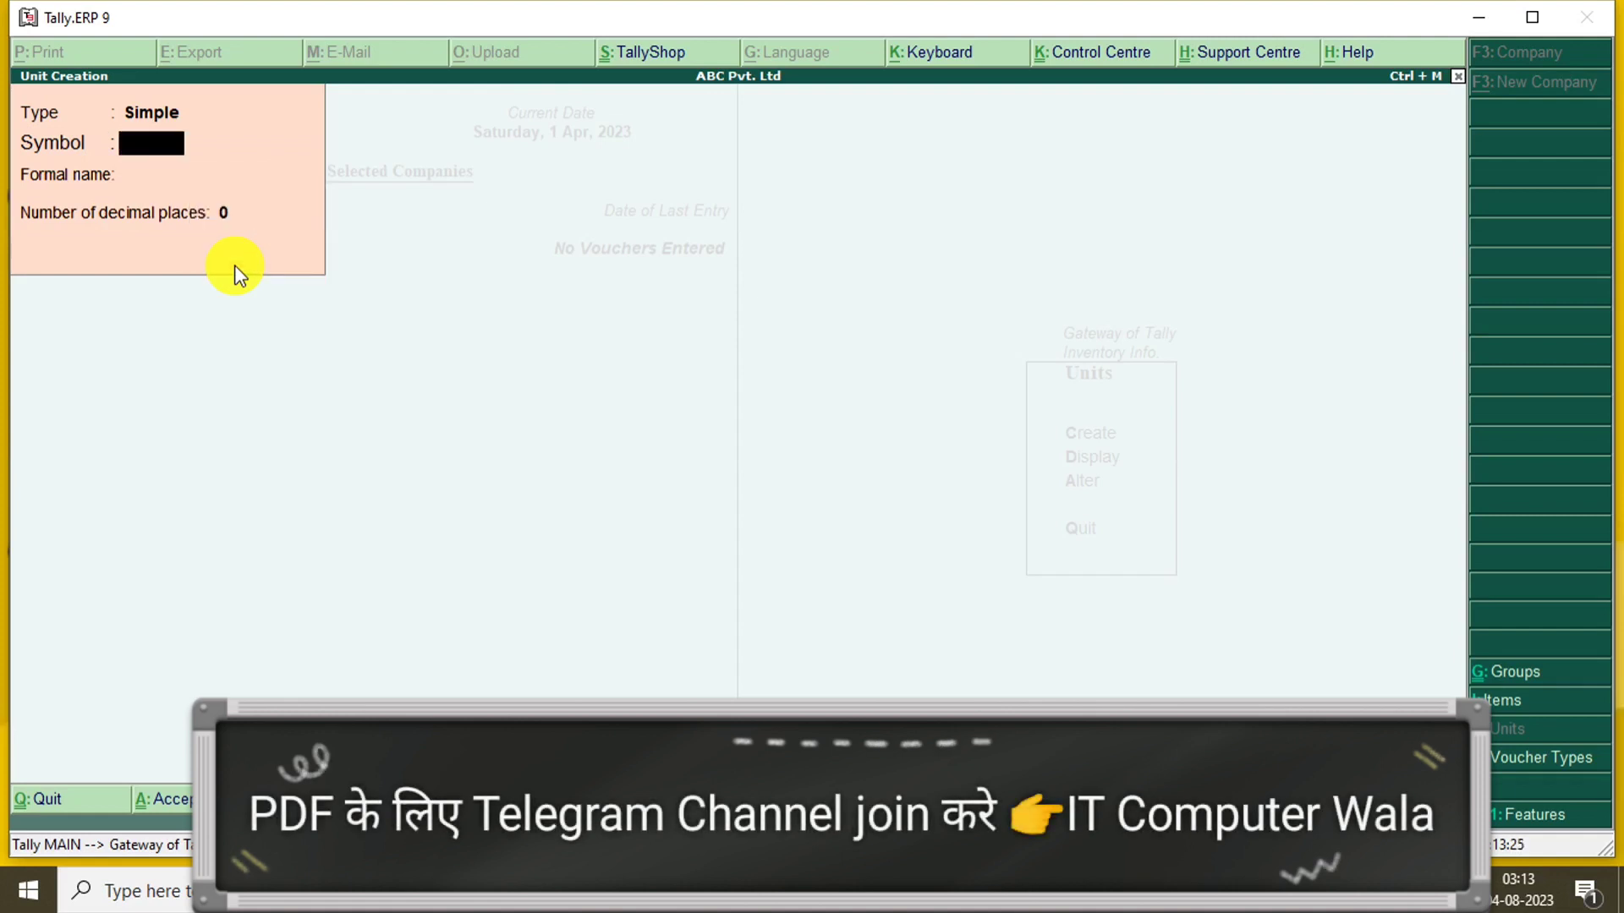
Step: Create a simple unit with symbol dz, formal name Dozen and 0 decimal places
text(dz)
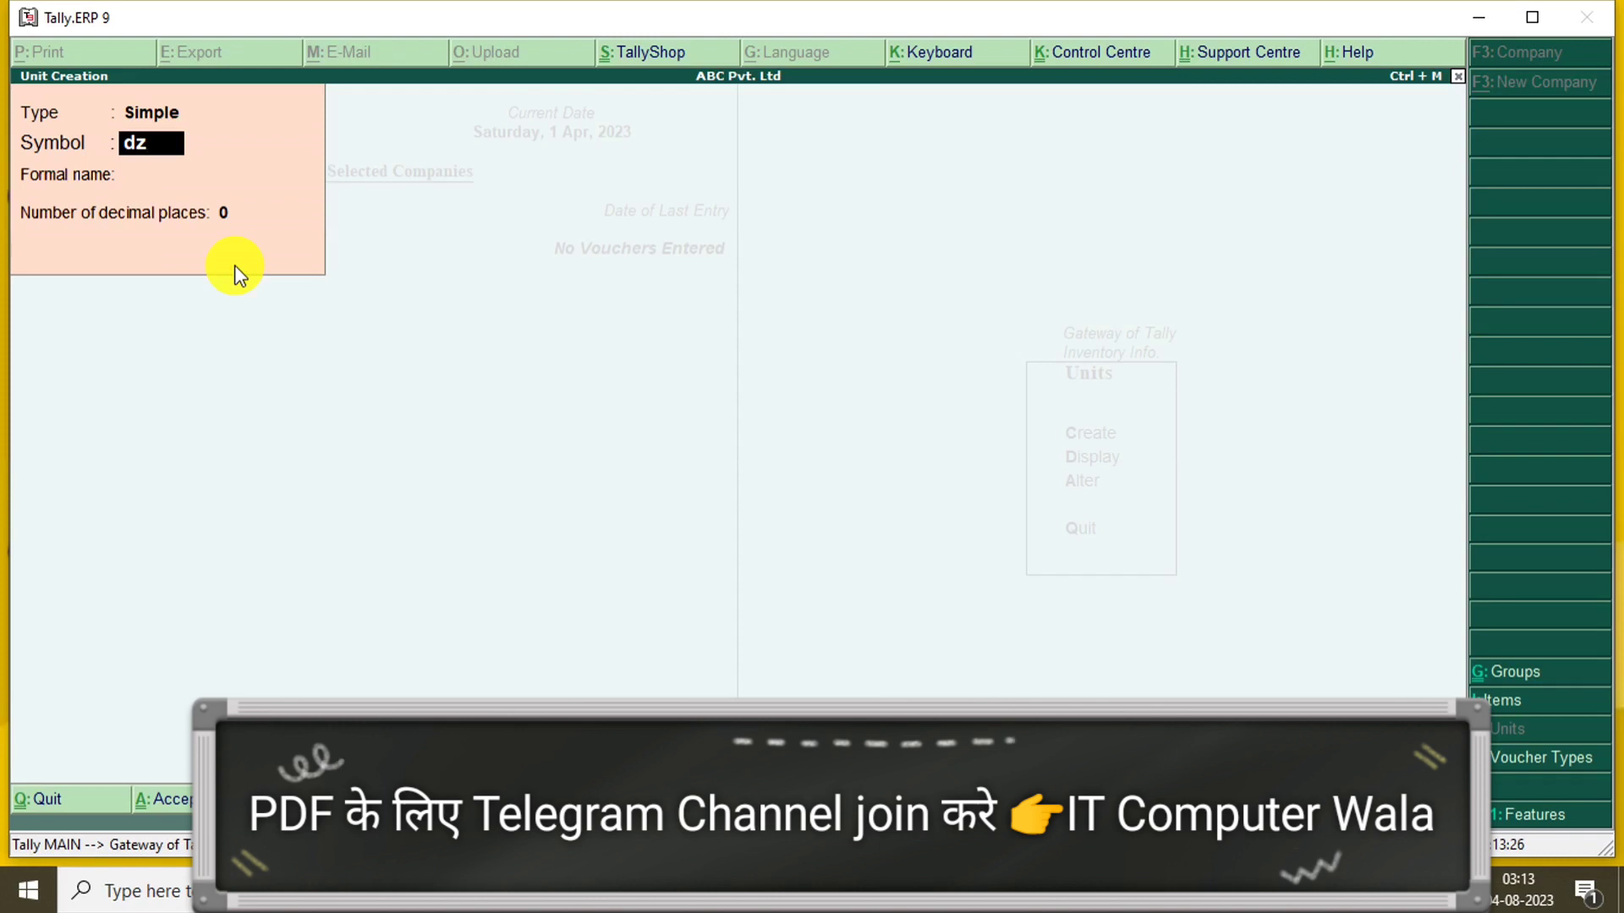
key(Return)
text(Dozen)
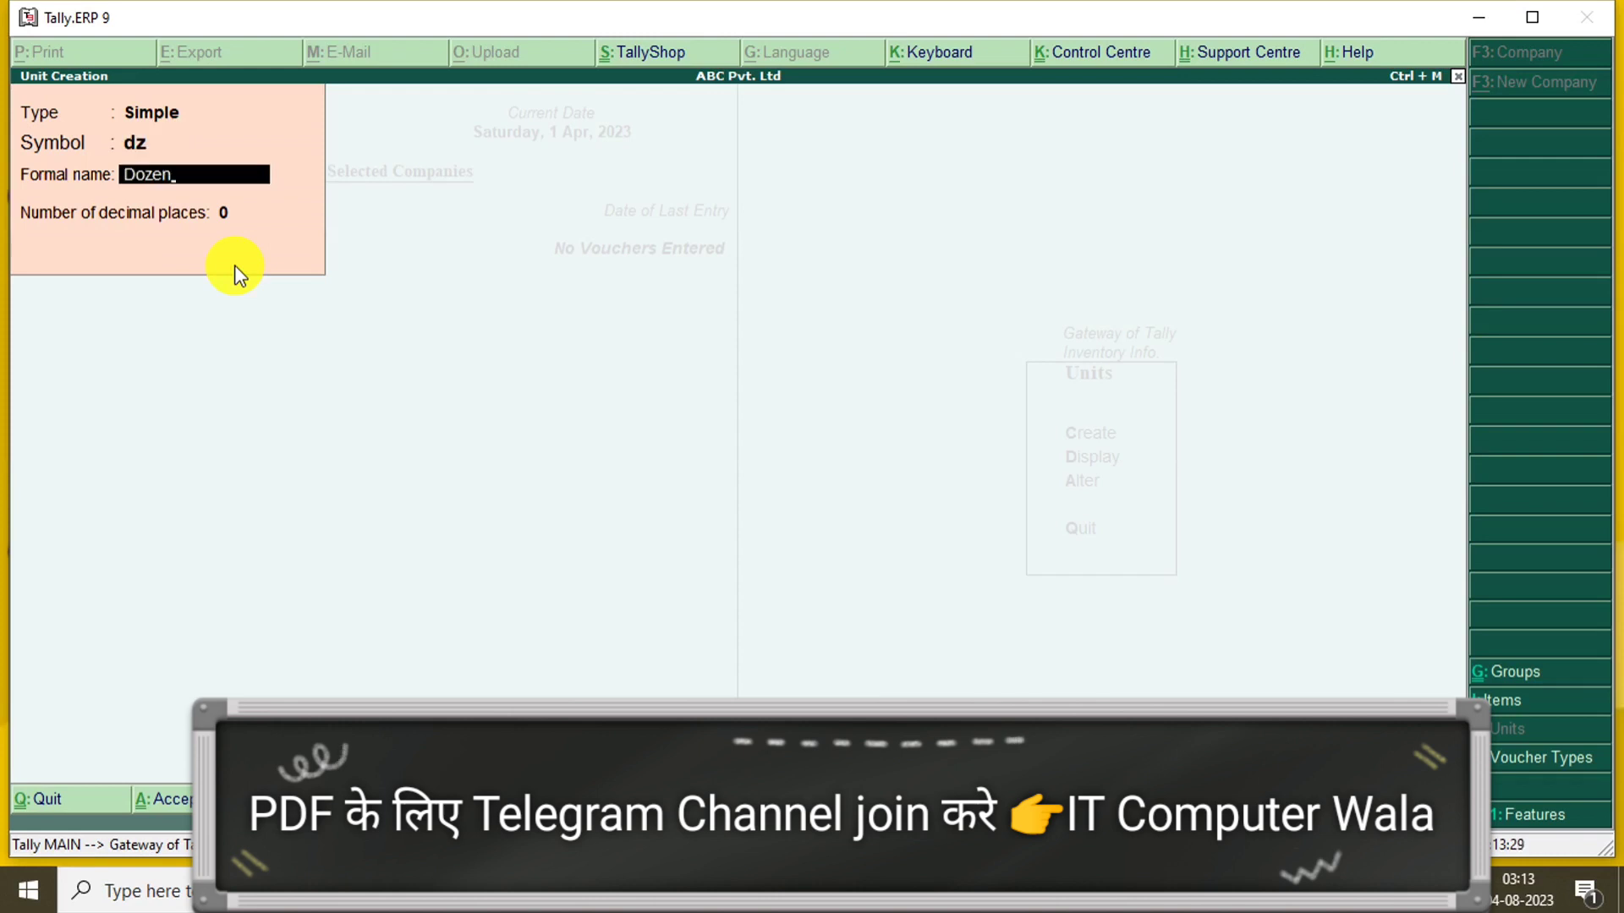
key(Return)
key(Return)
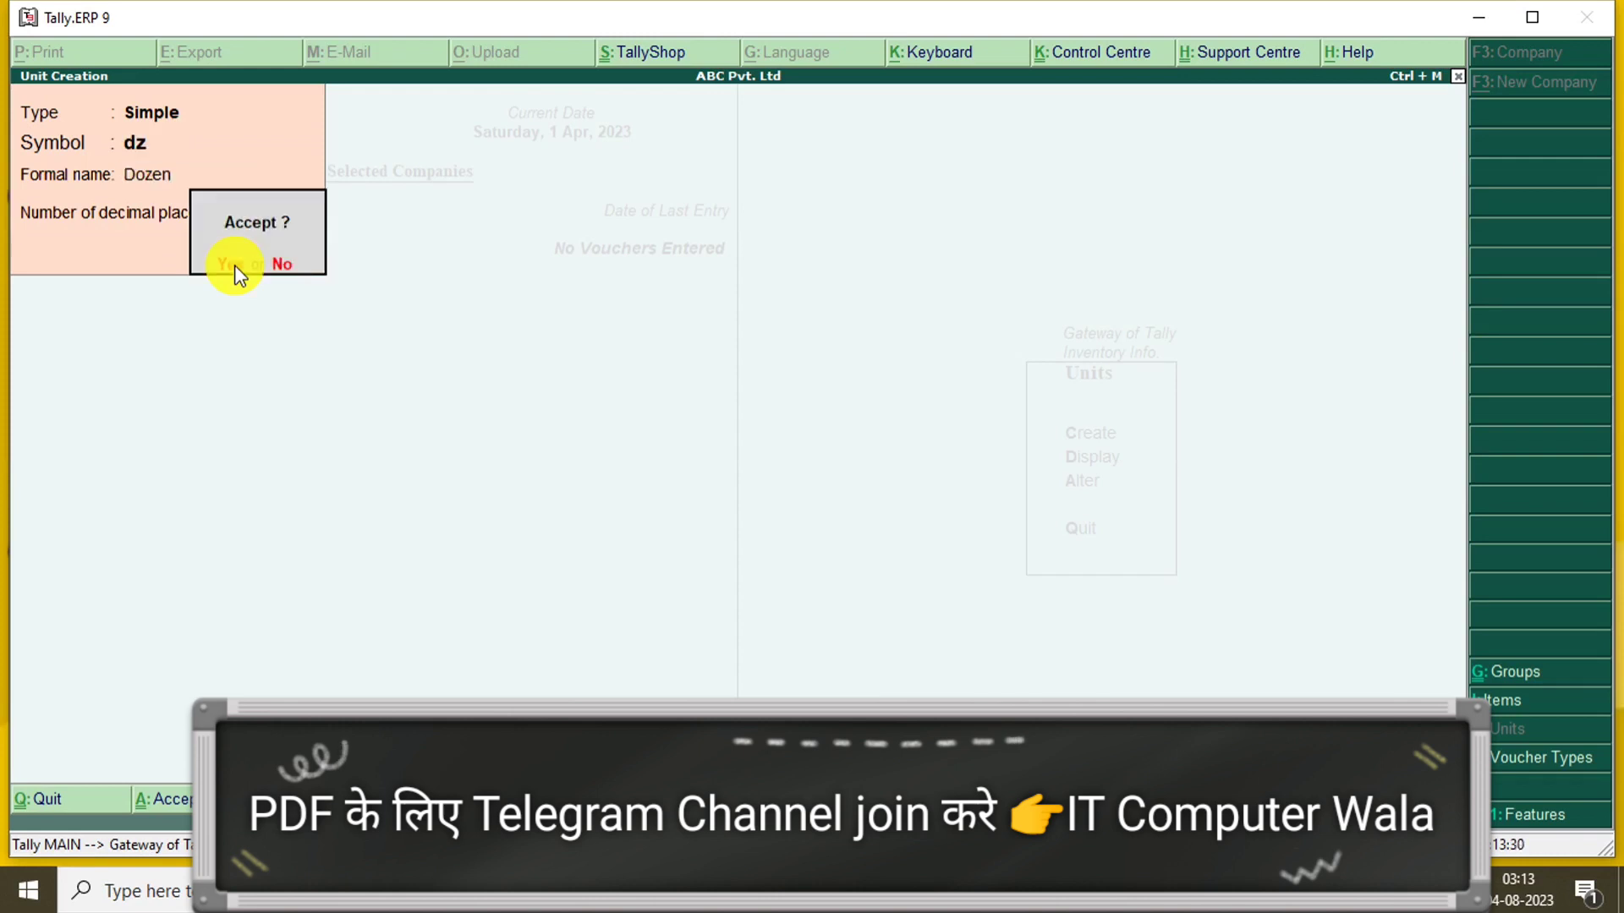
key(Return)
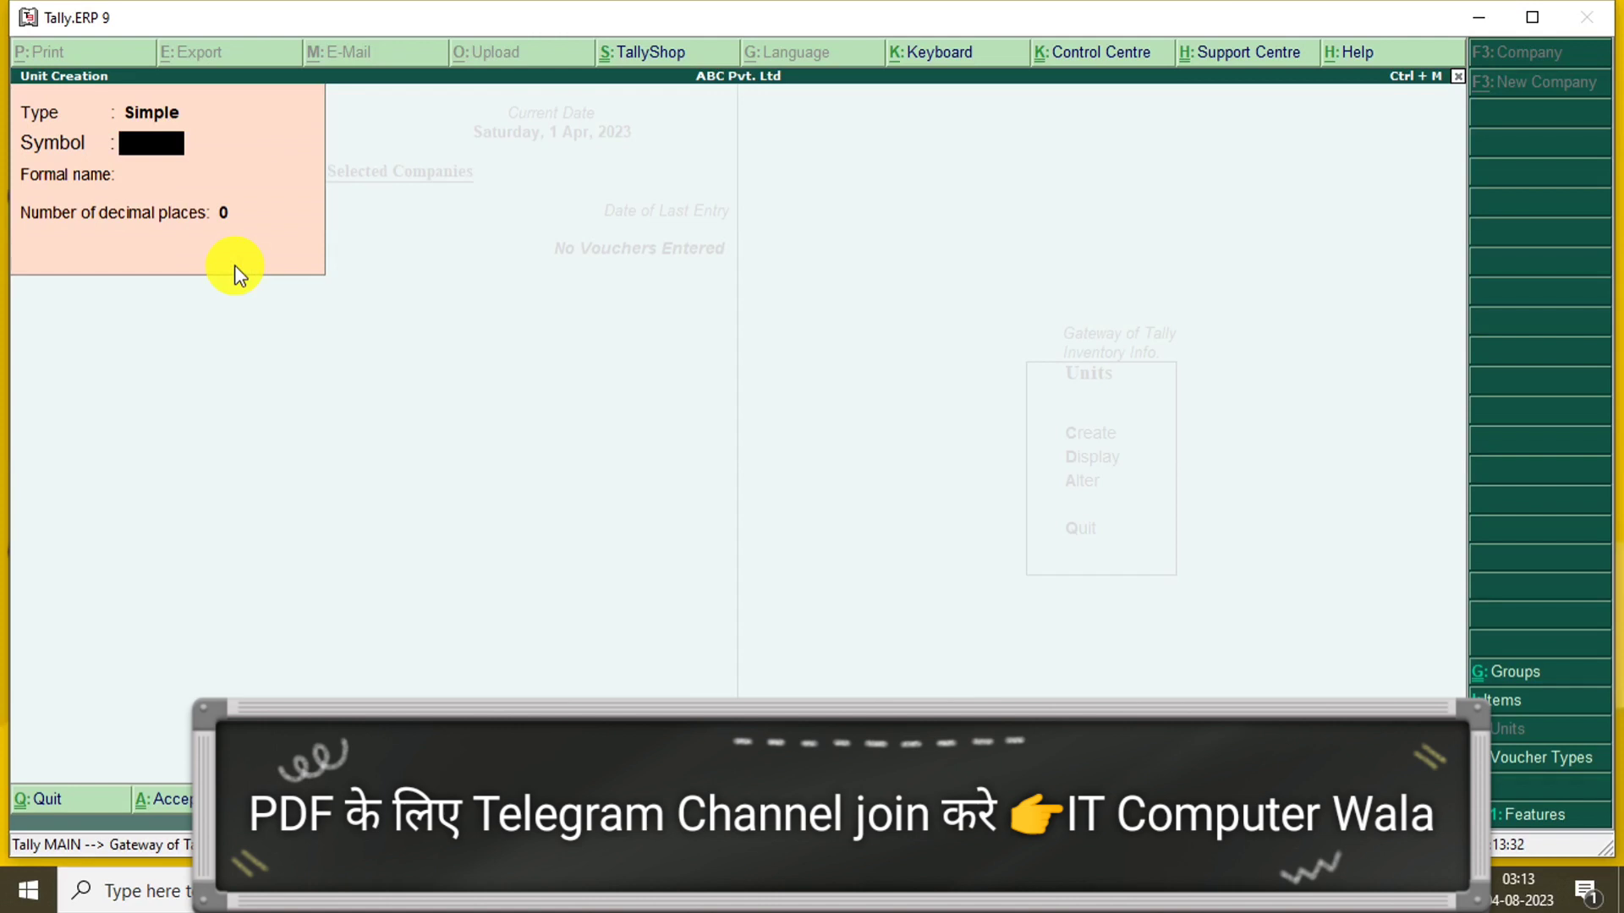
Step: Create a simple unit with symbol ltr, formal name Liter and 0 decimal places
text(ltr)
key(Return)
text(L)
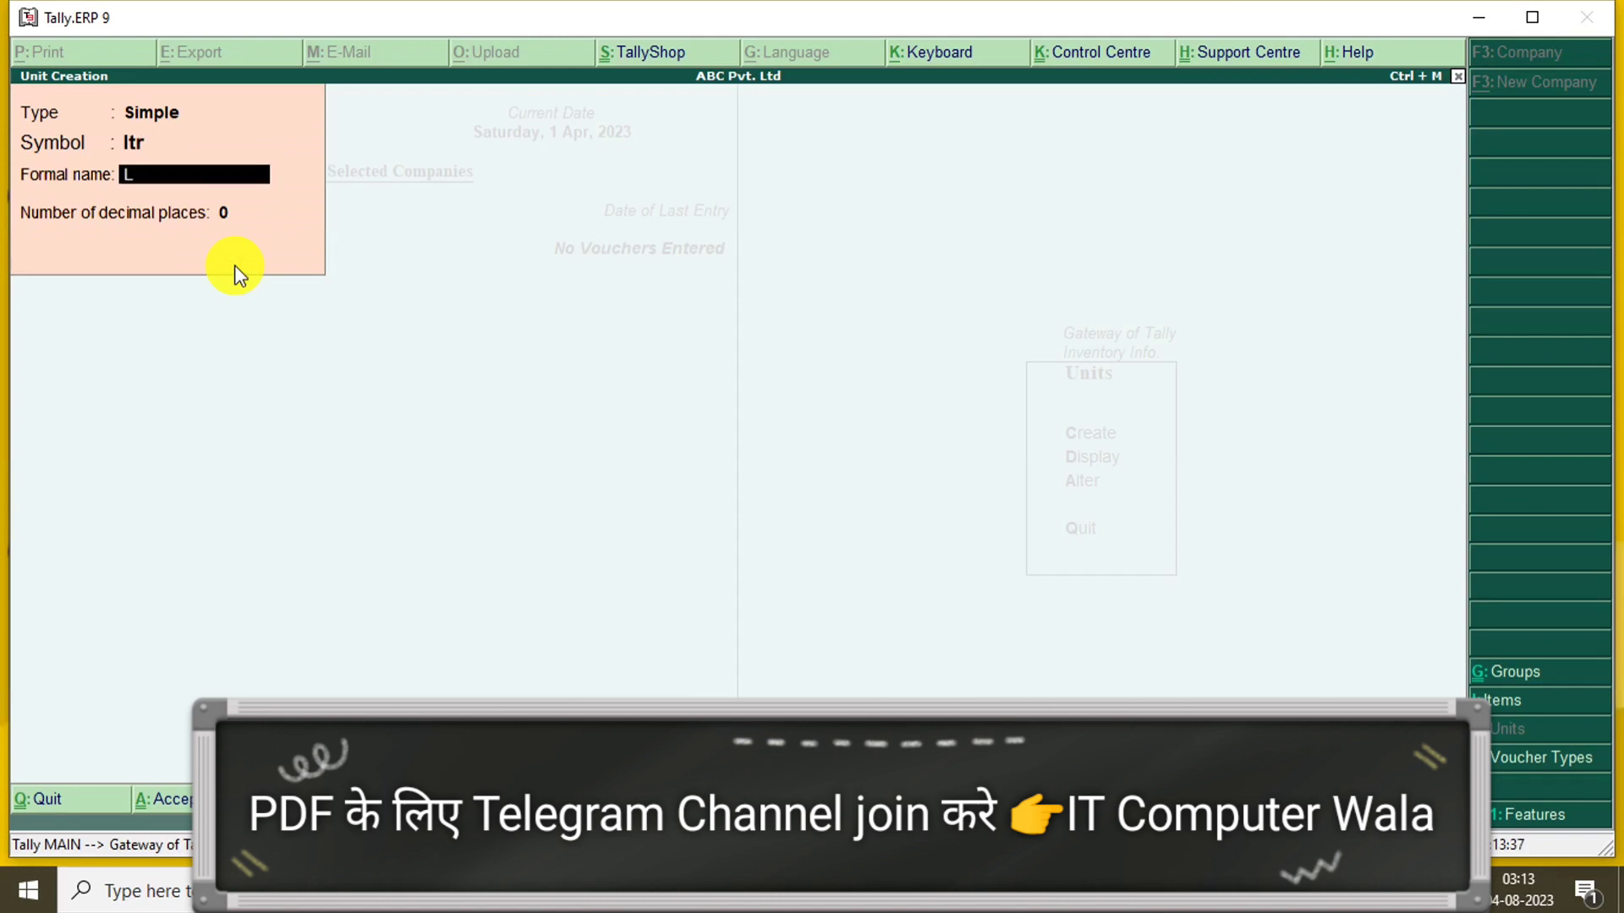
text(iter)
key(Return)
key(Return)
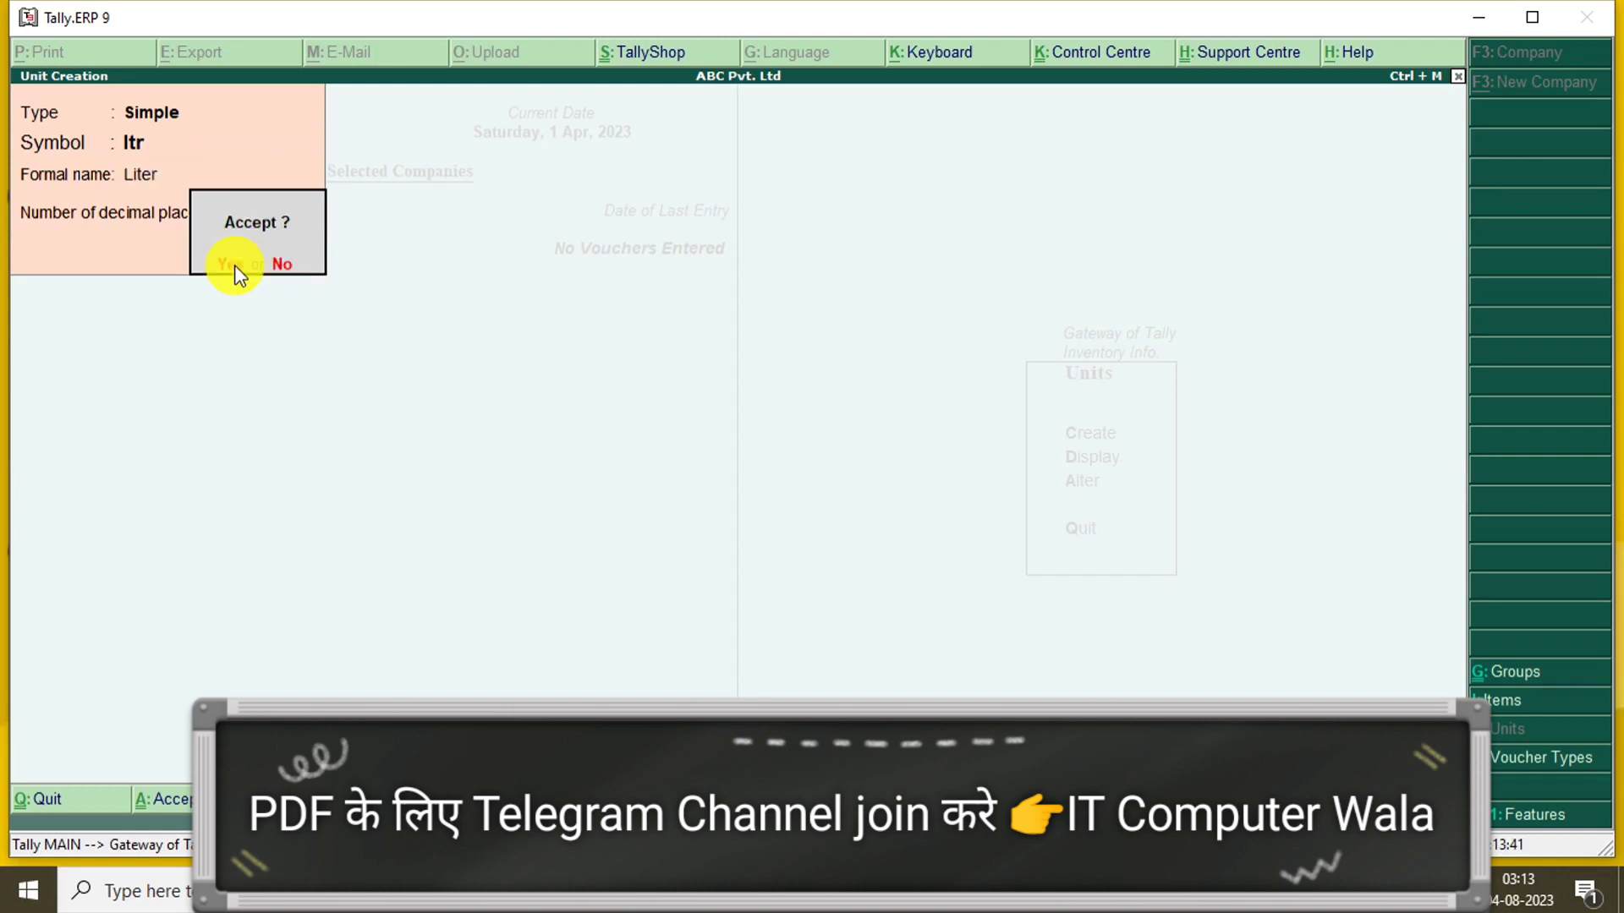
click(233, 264)
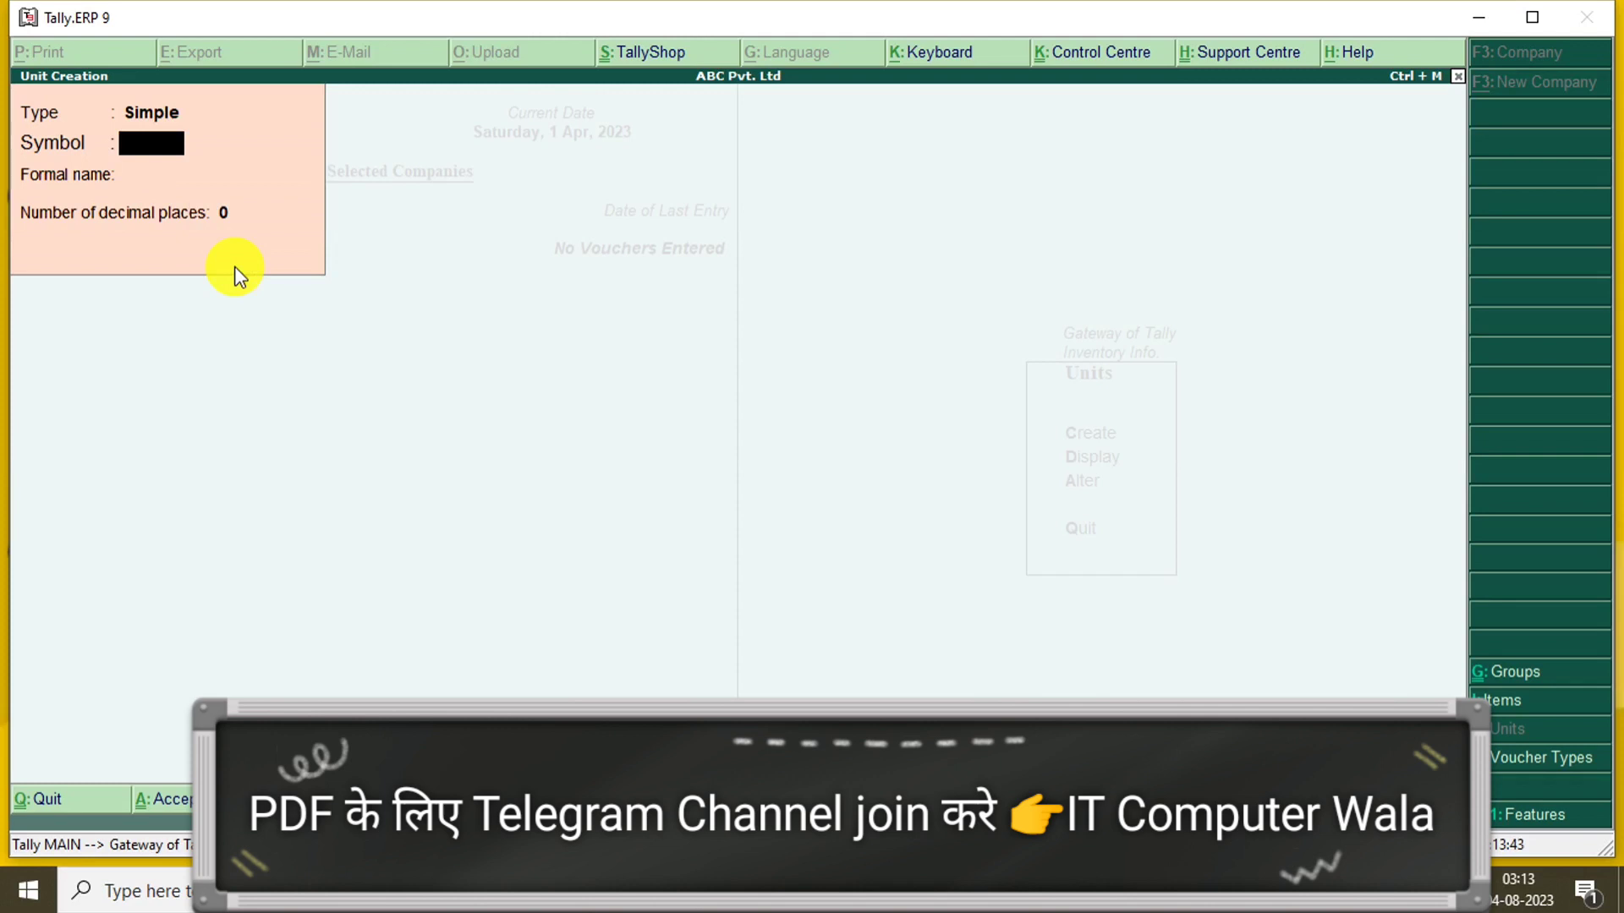
Step: Create a simple unit with symbol mtr, formal name Miter and 0 decimal places, and start quitting unit creation
text(mtr)
key(Return)
text(Miter)
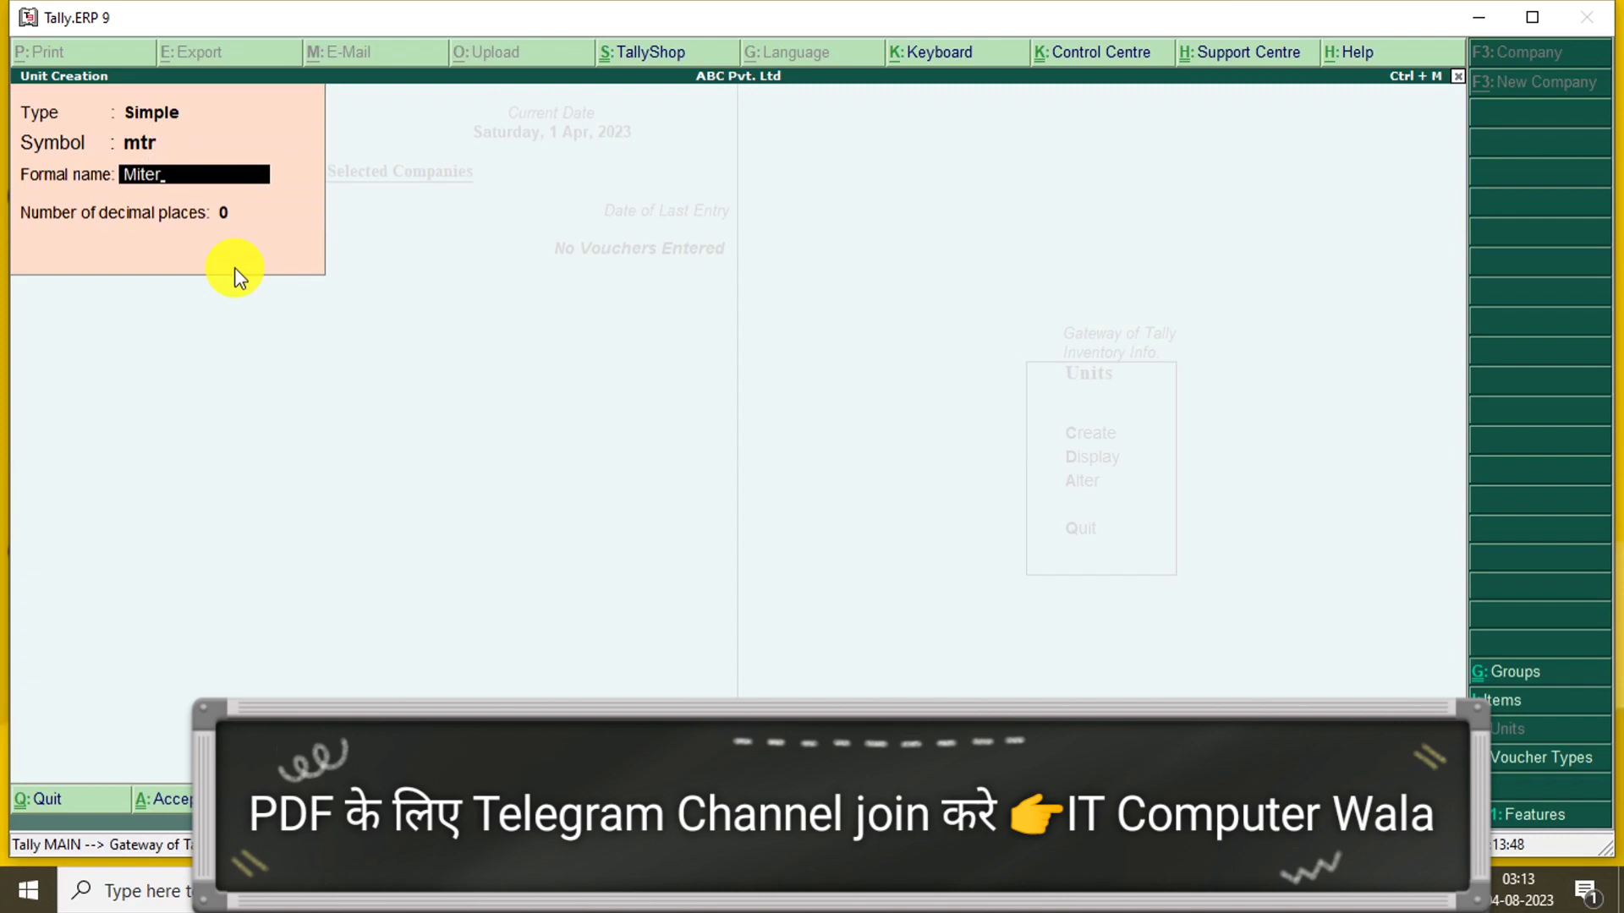
key(Return)
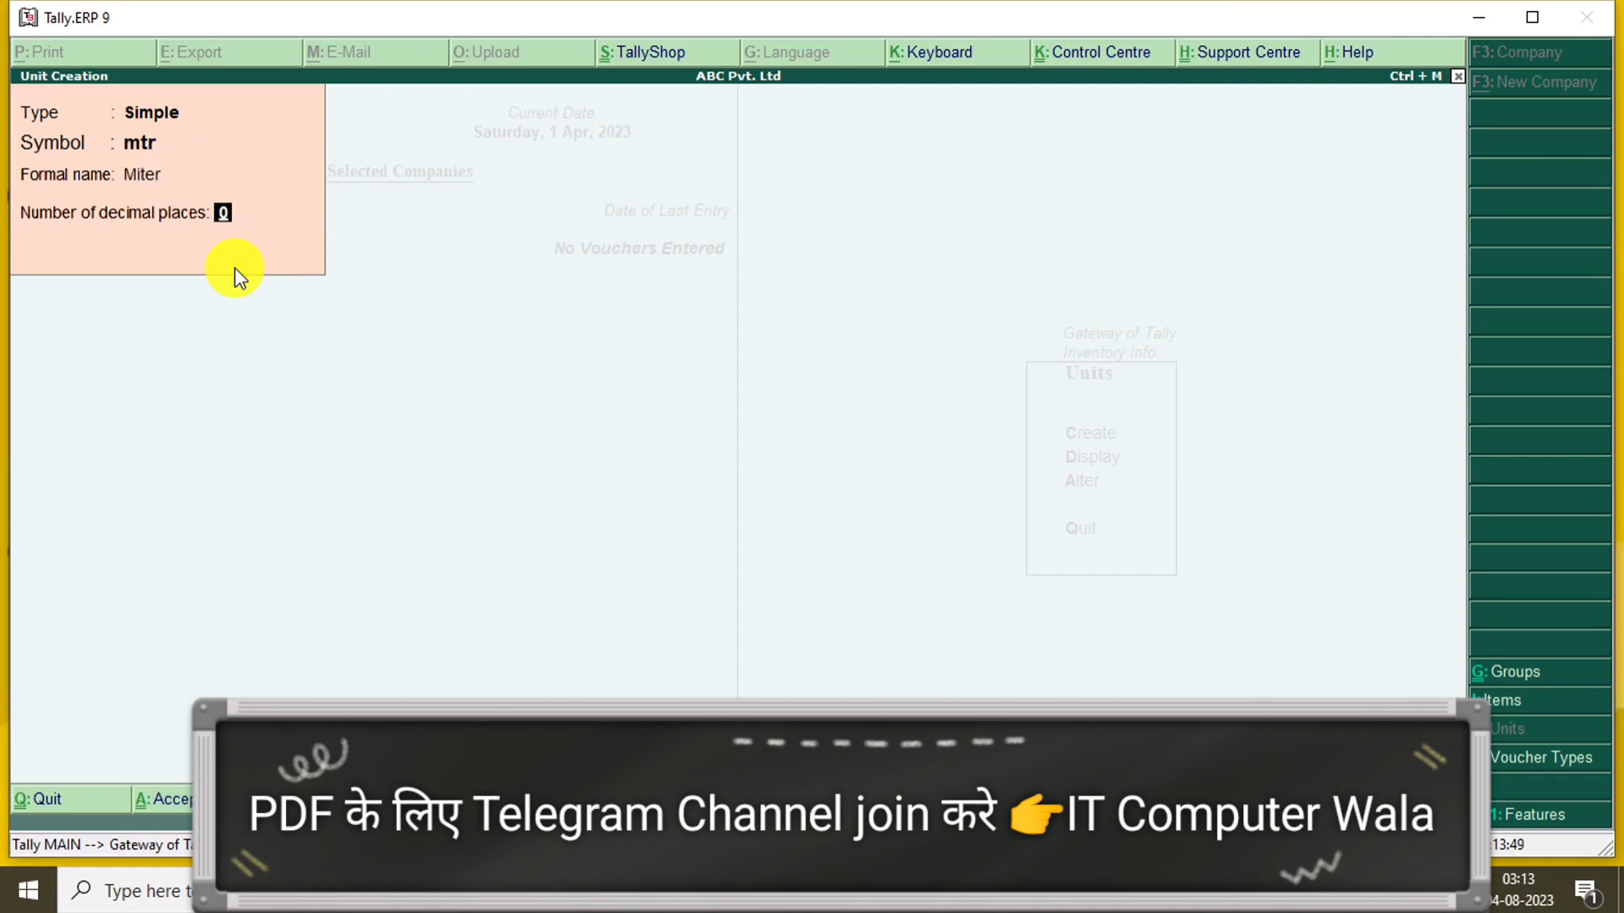
key(Return)
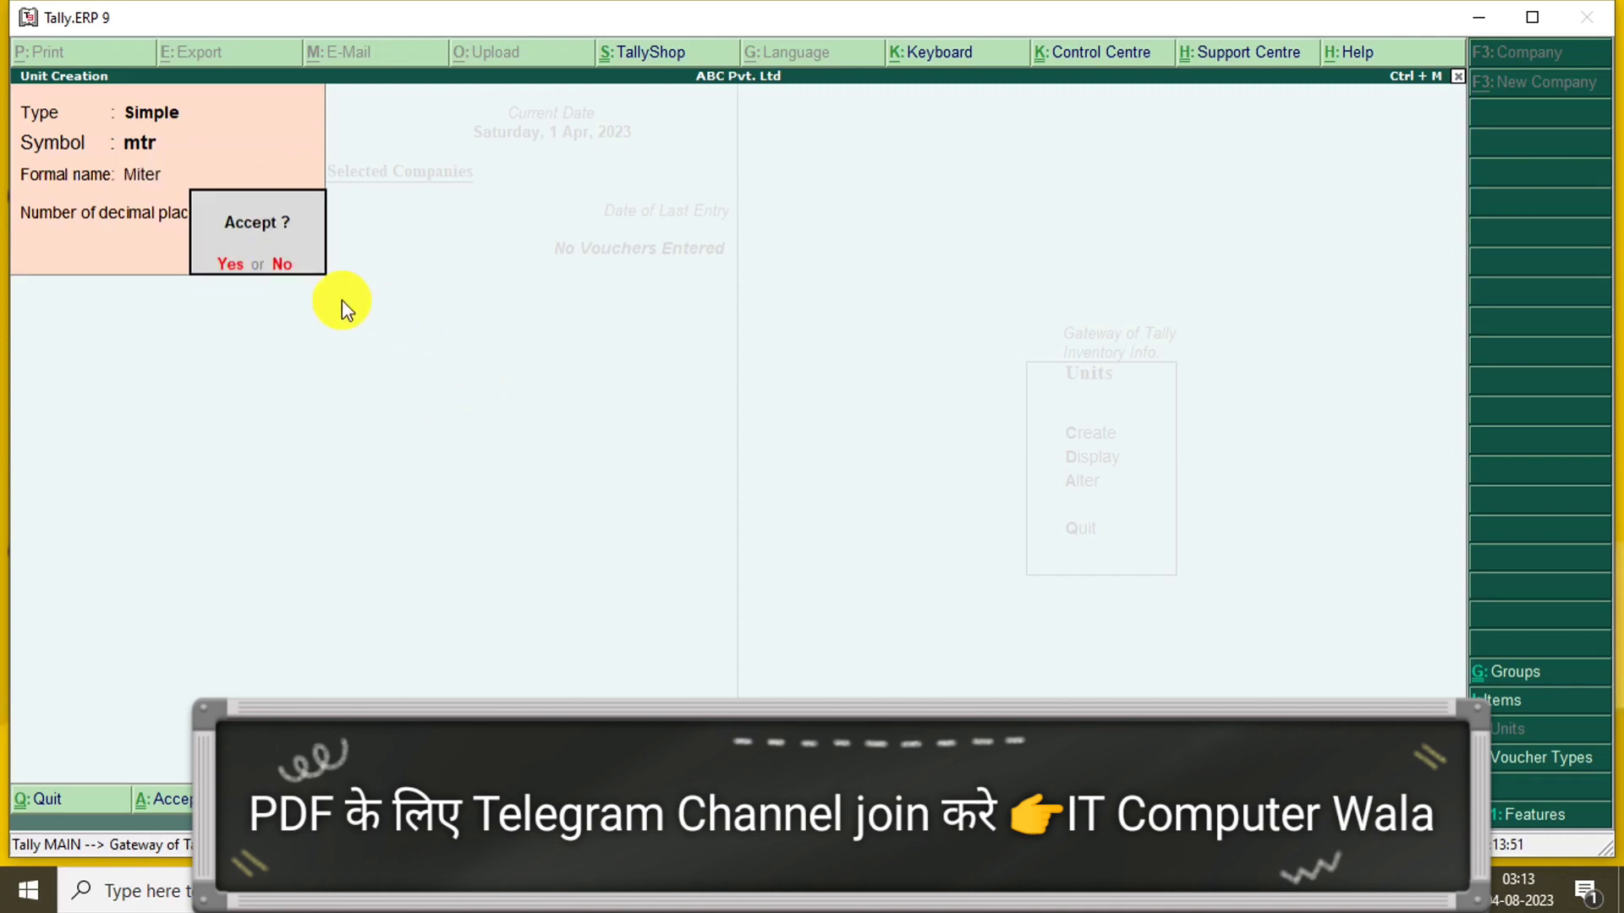
key(Return)
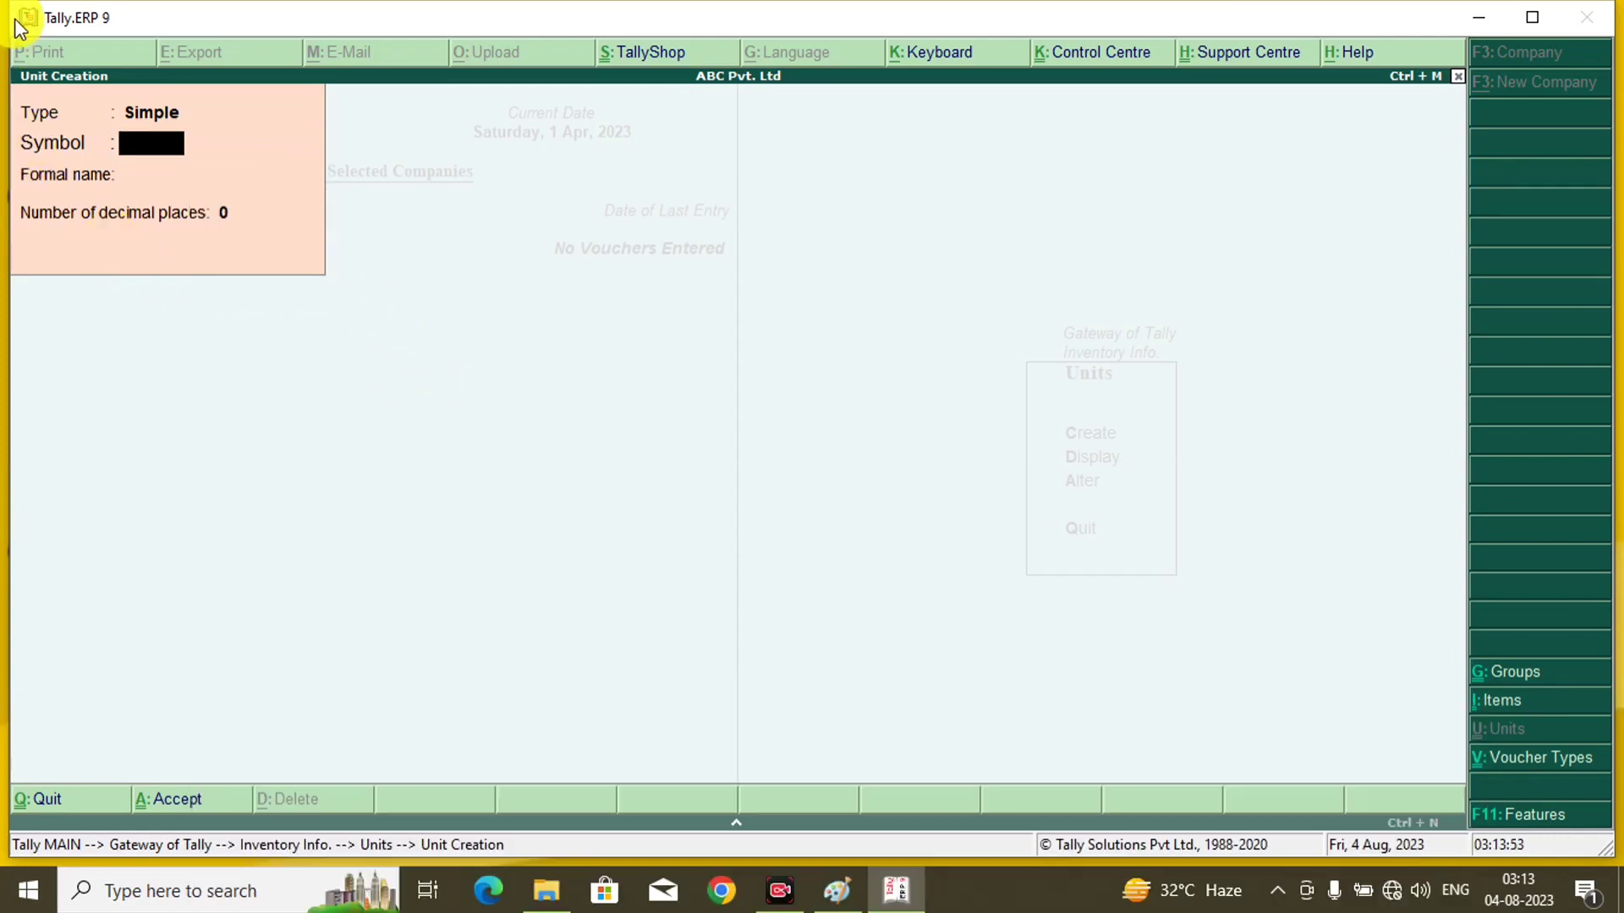
key(Escape)
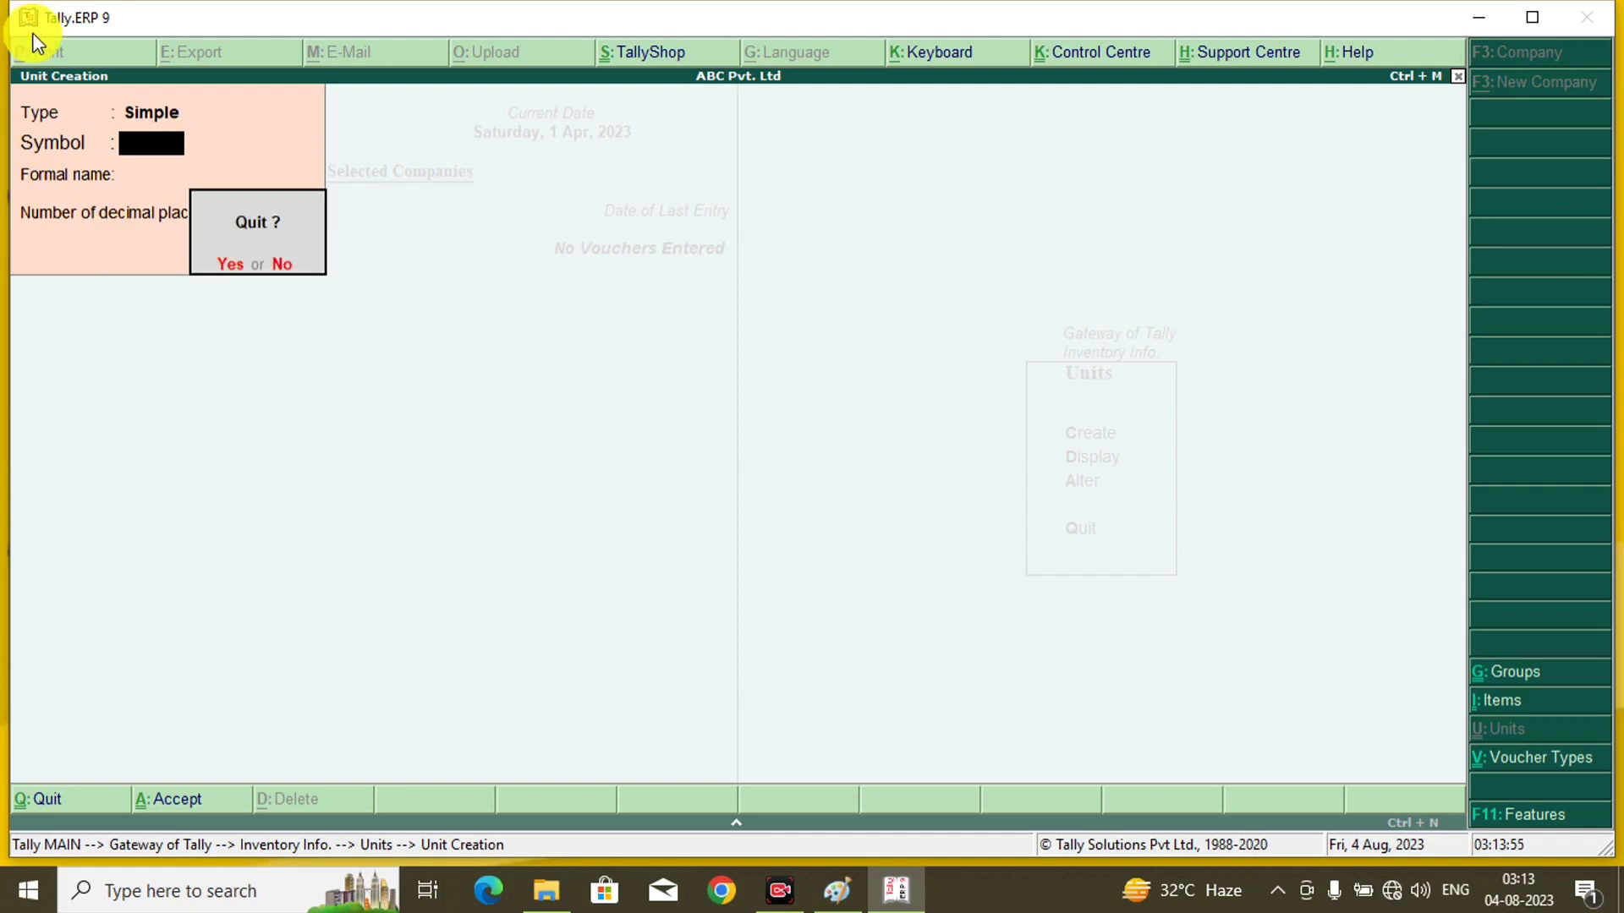
Step: Finish leaving unit creation and display the list of existing units
key(Return)
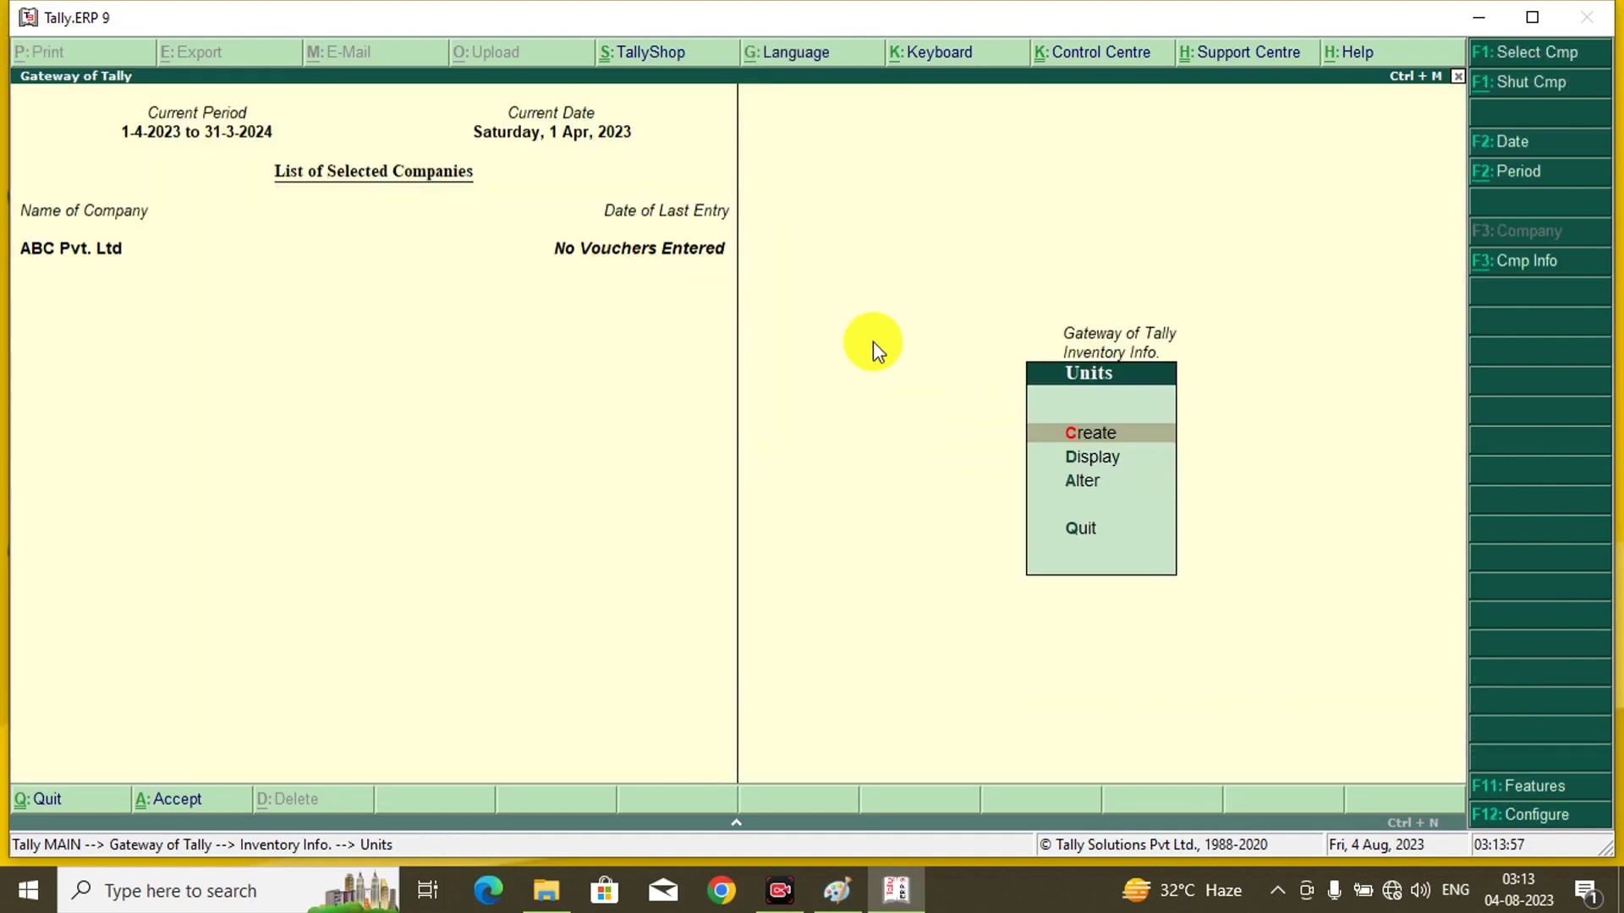
click(1092, 461)
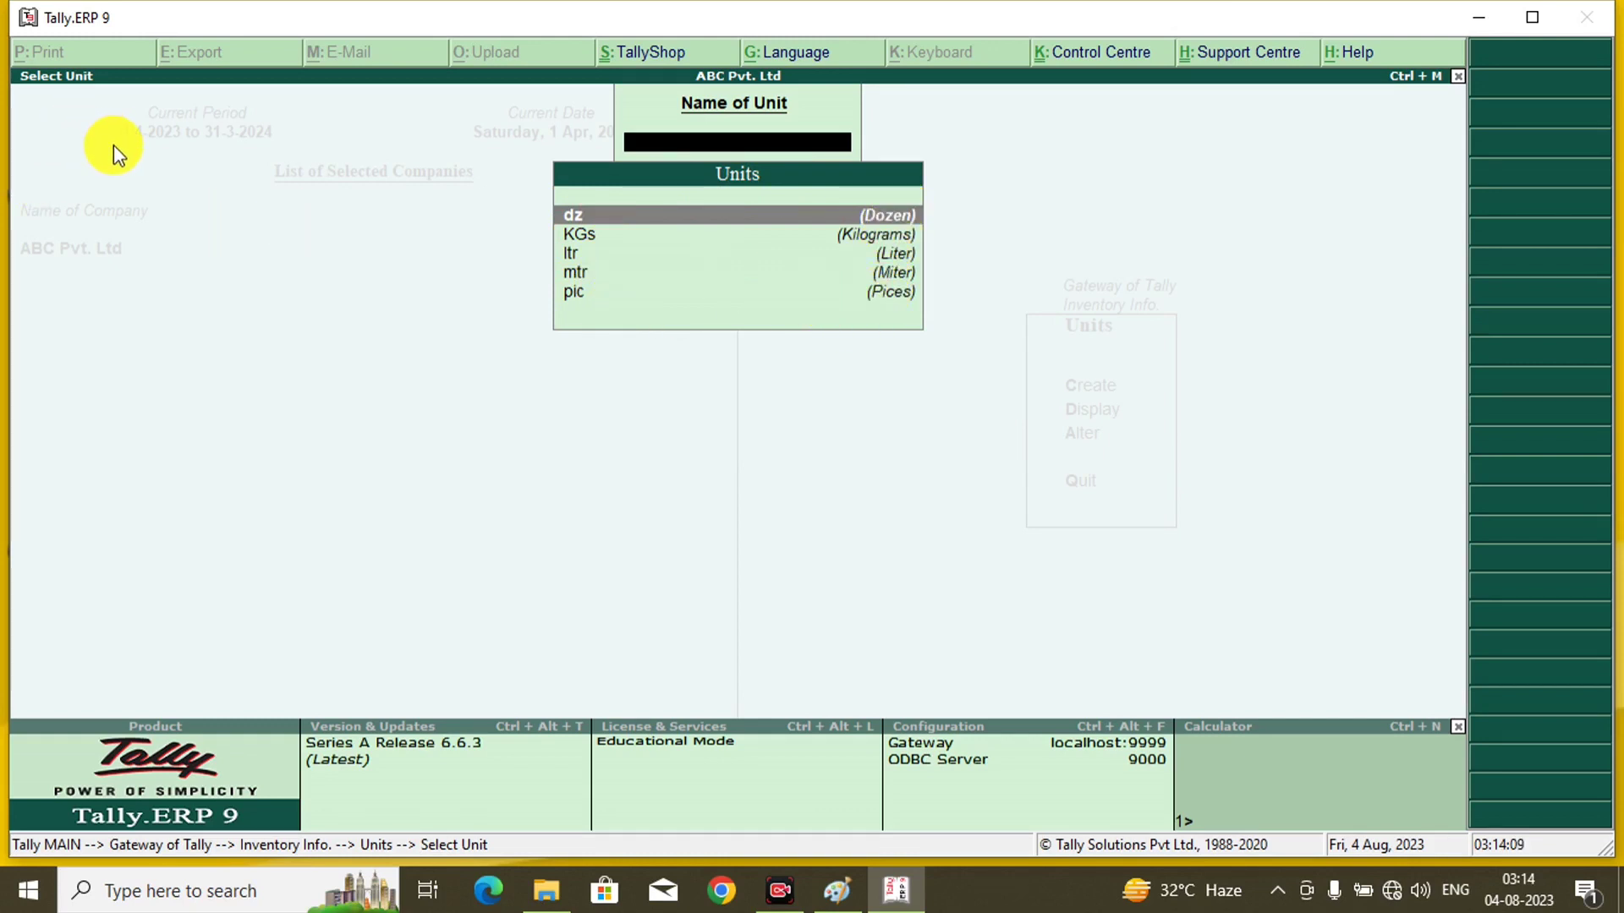
key(Escape)
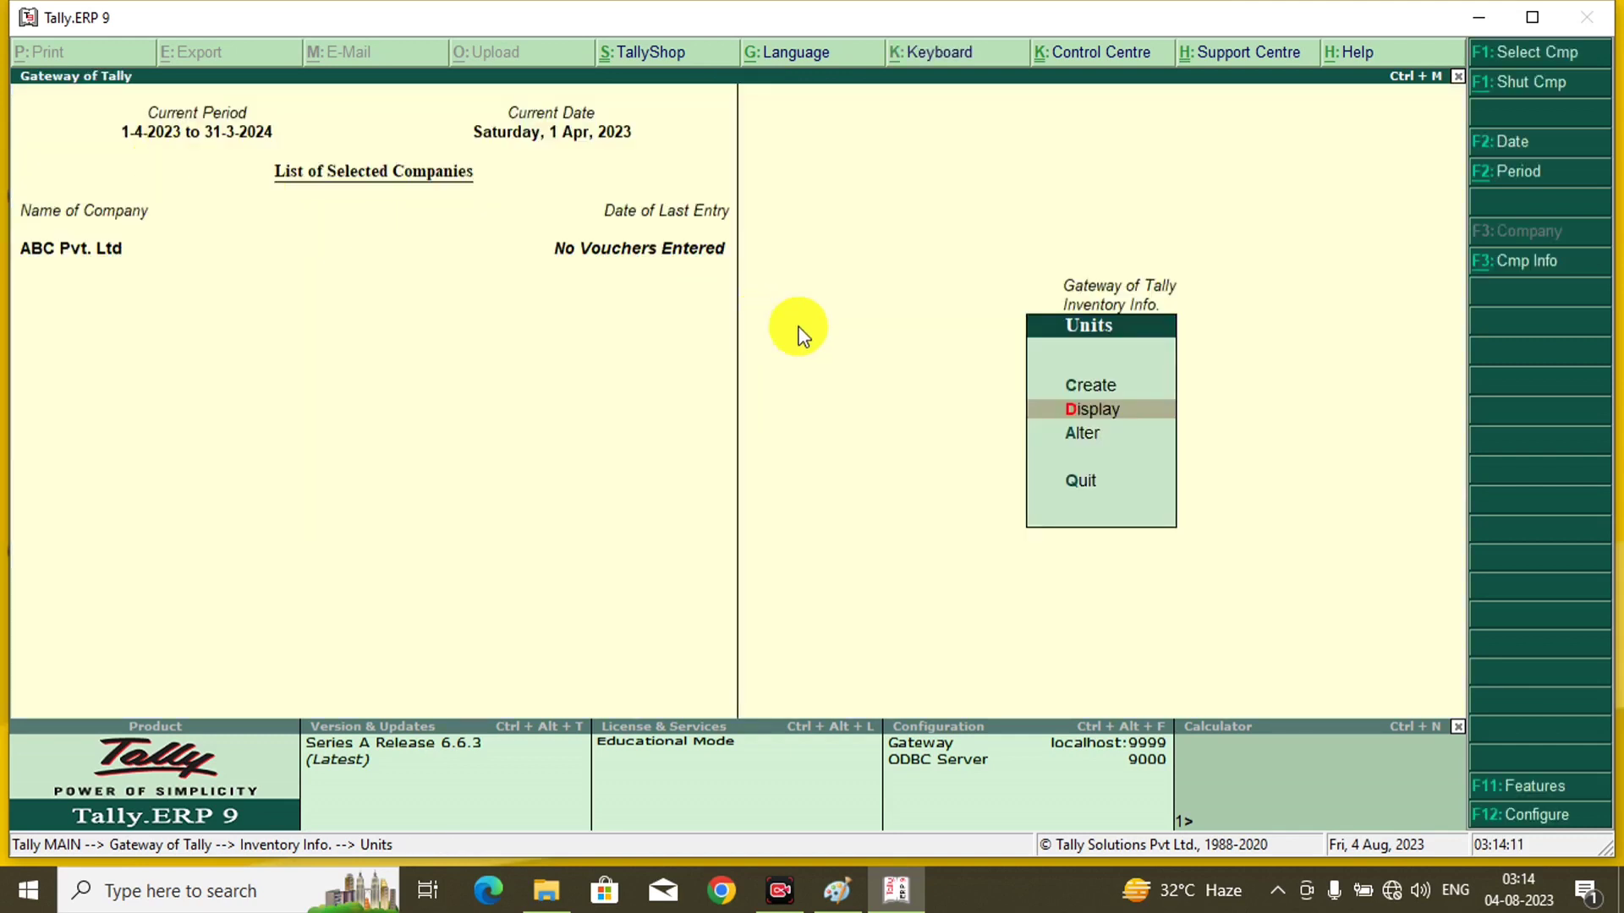
Step: Alter the Kilograms unit's symbol to kg, save it and leave the unit list
click(1085, 423)
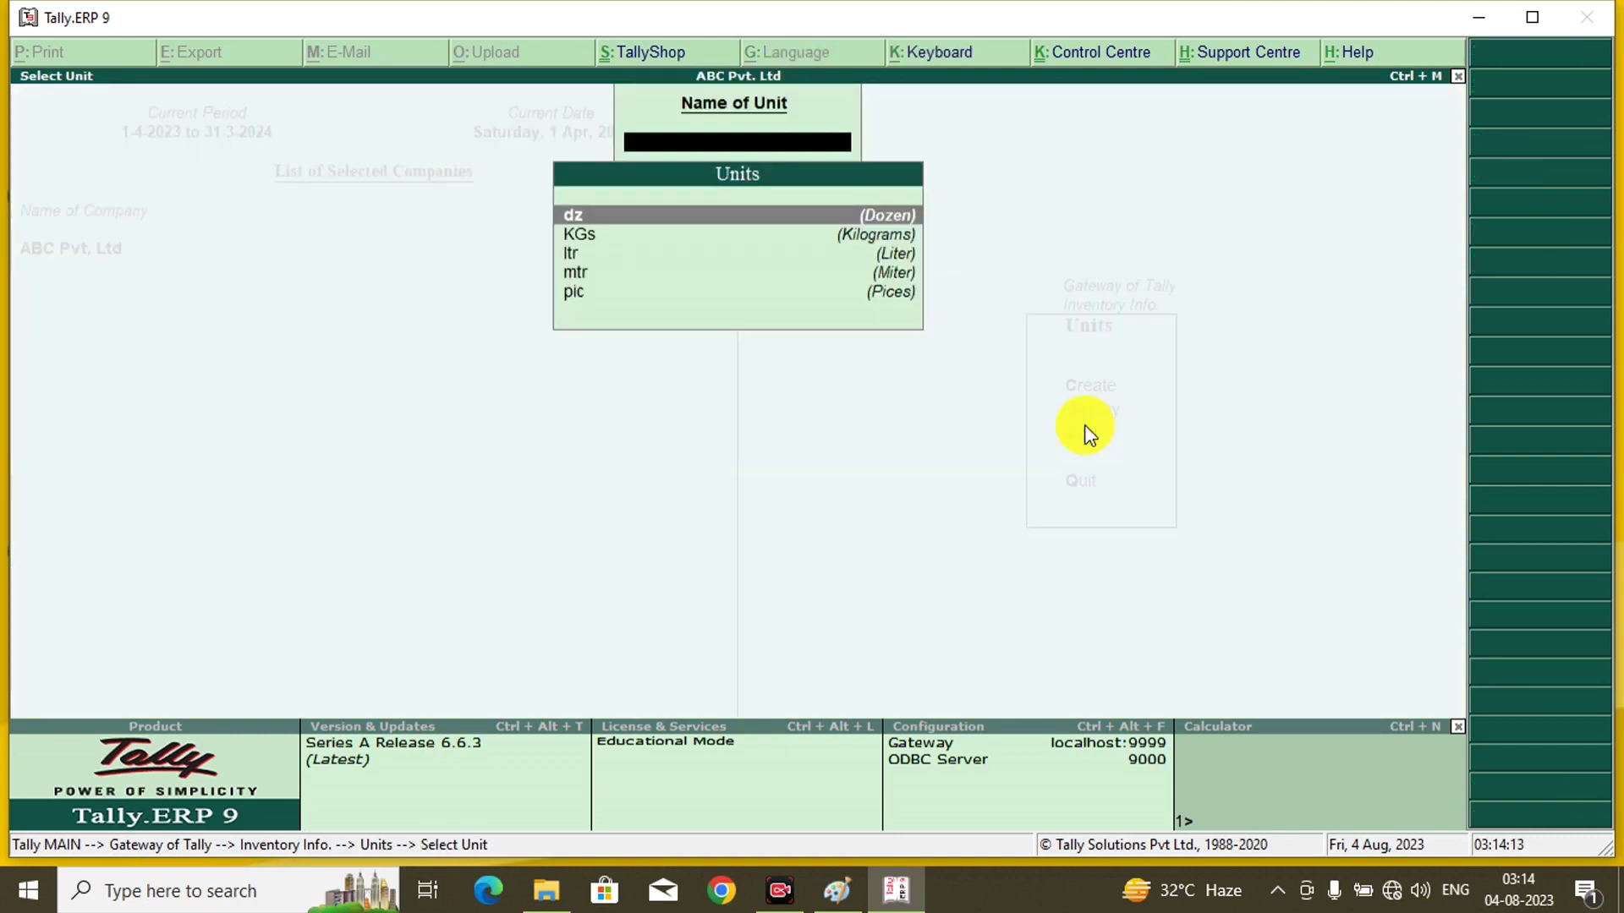
click(587, 233)
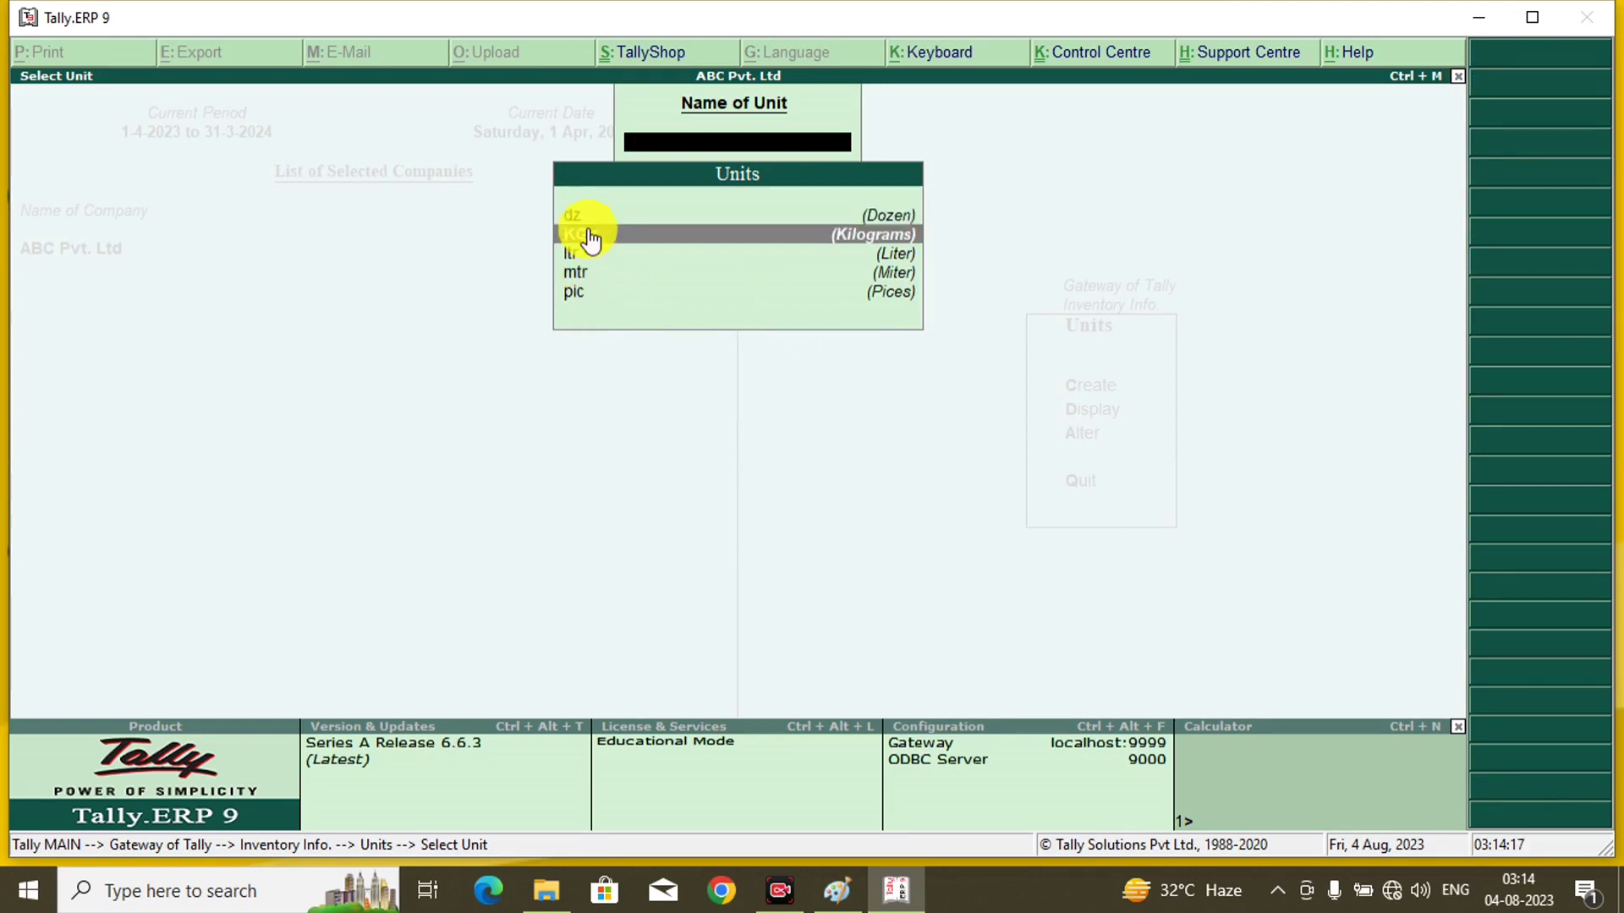
click(589, 236)
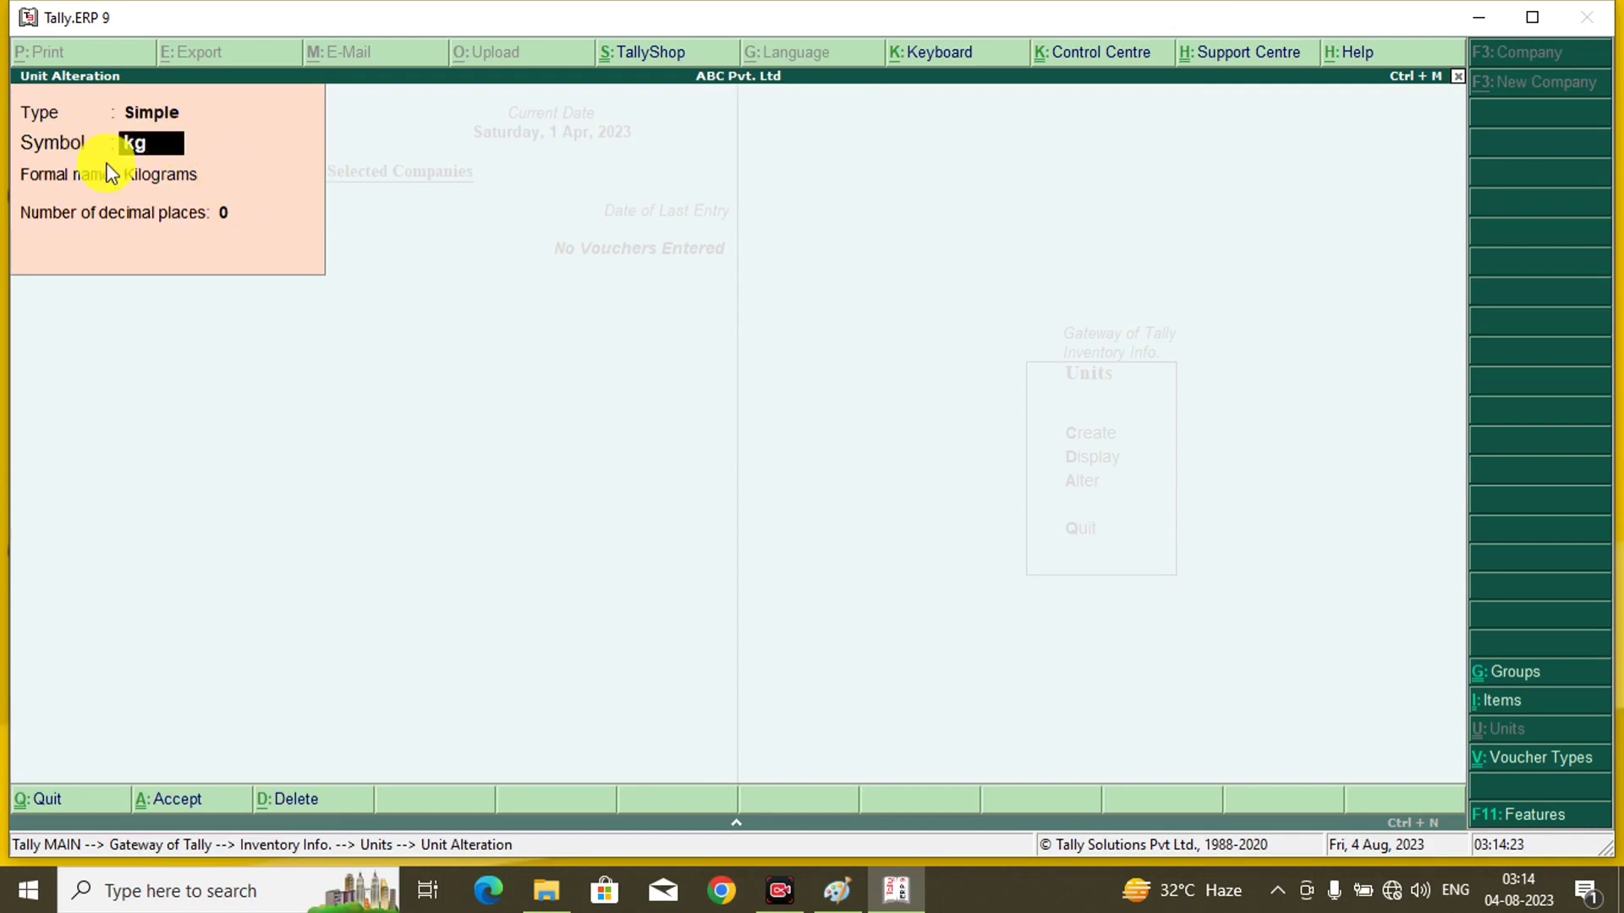
key(Return)
key(Return)
key(Return)
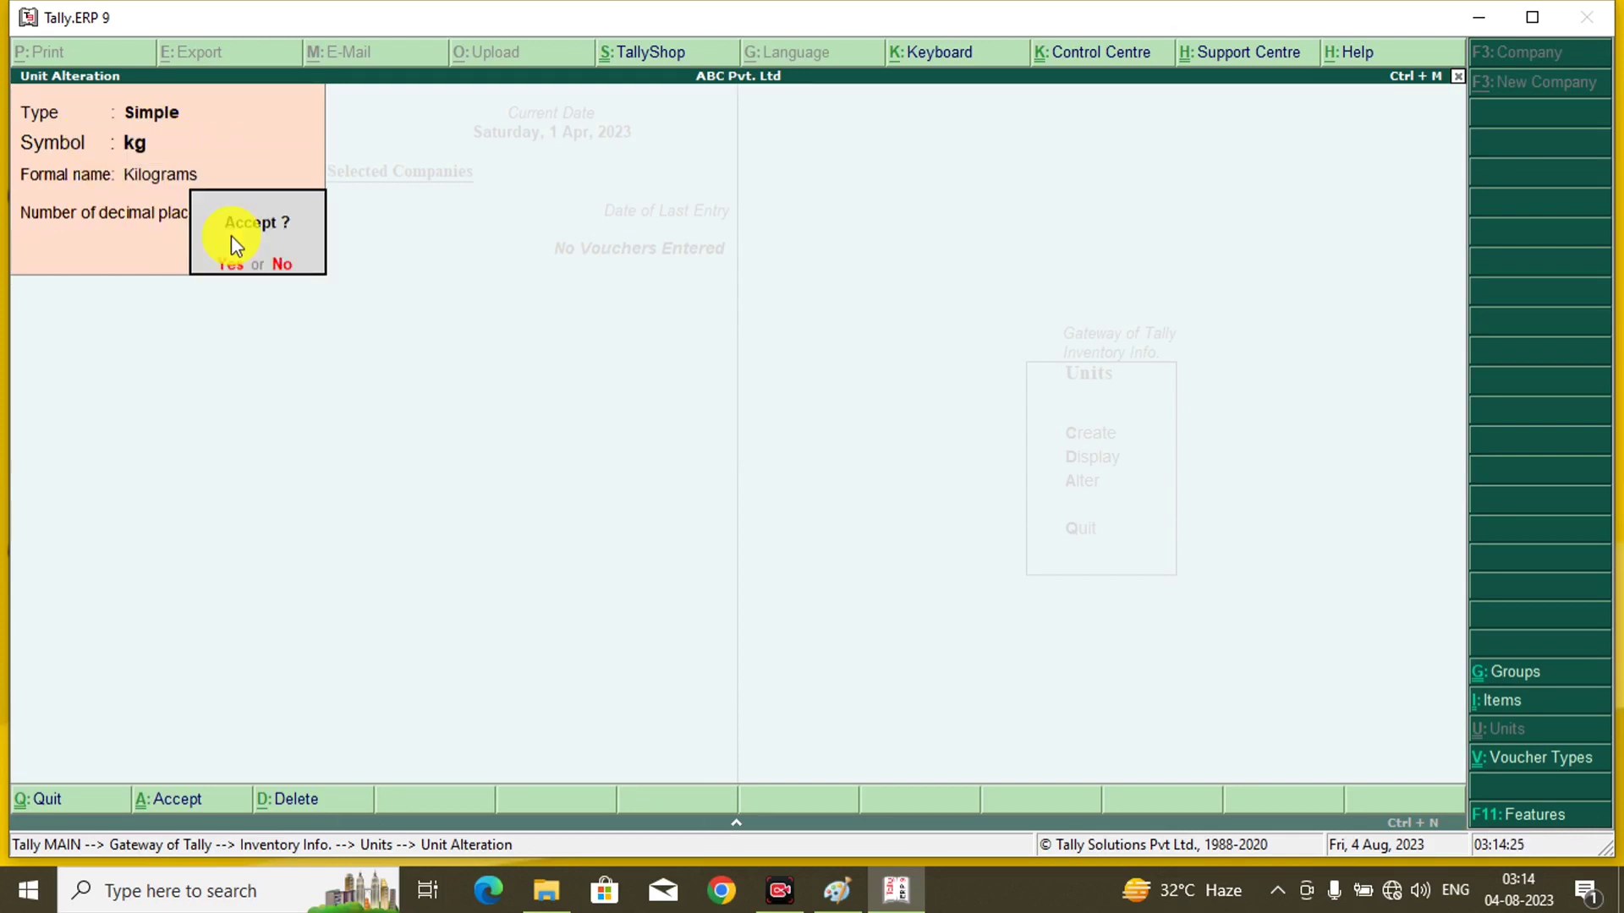
key(Return)
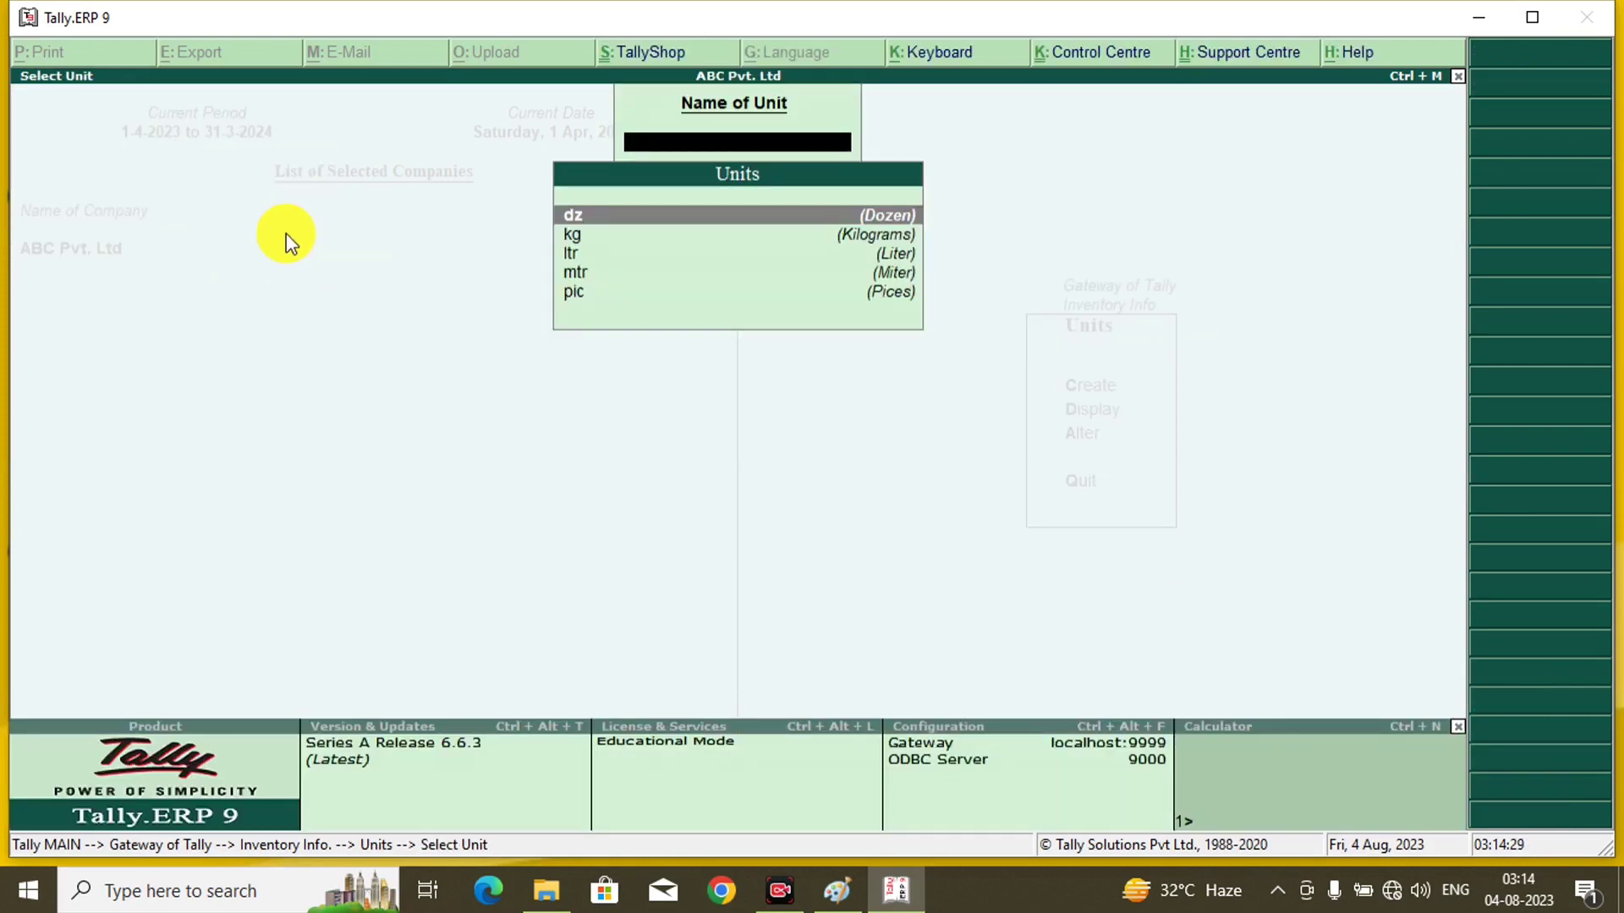
key(Escape)
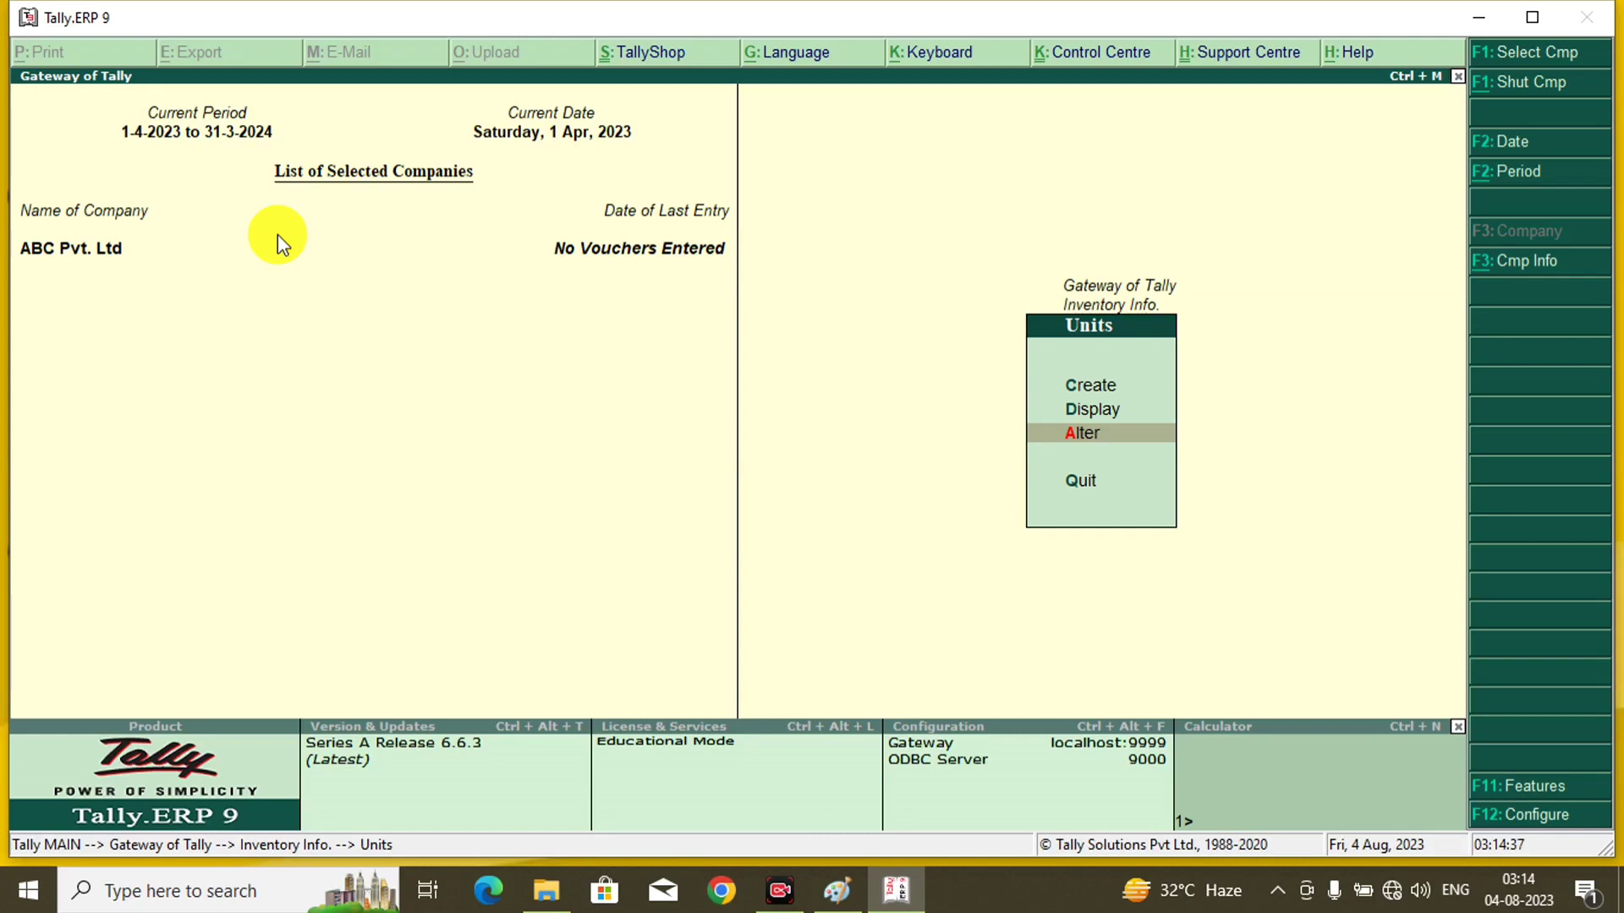
Step: Delete the mtr (Miter) unit and return to the inventory information options
key(Return)
key(Down)
key(Down)
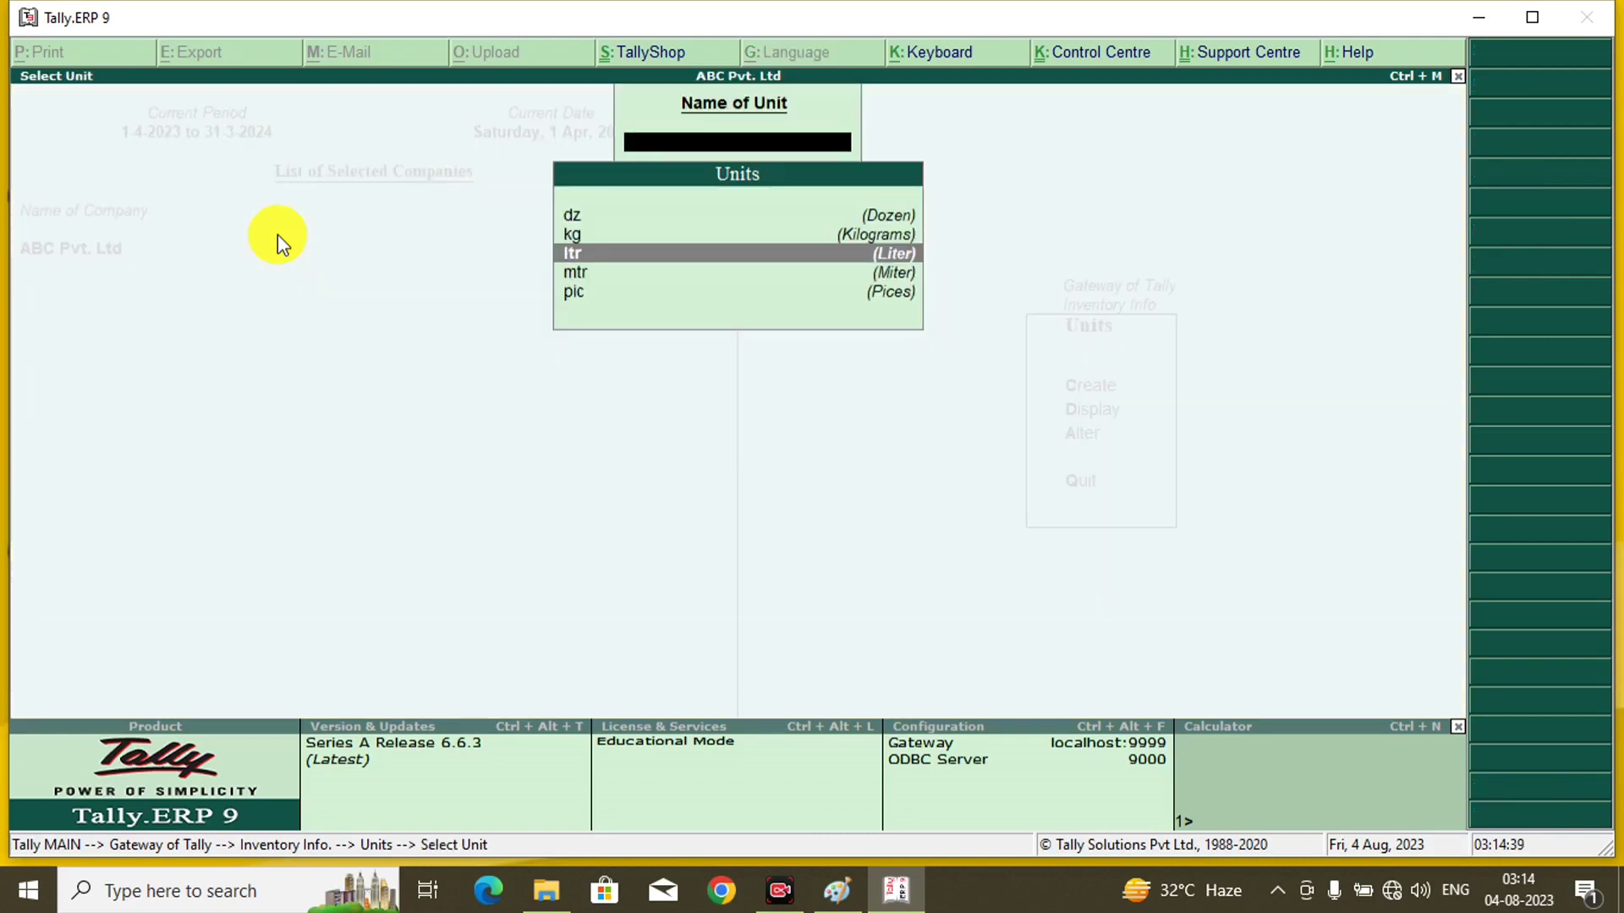
key(Down)
key(Return)
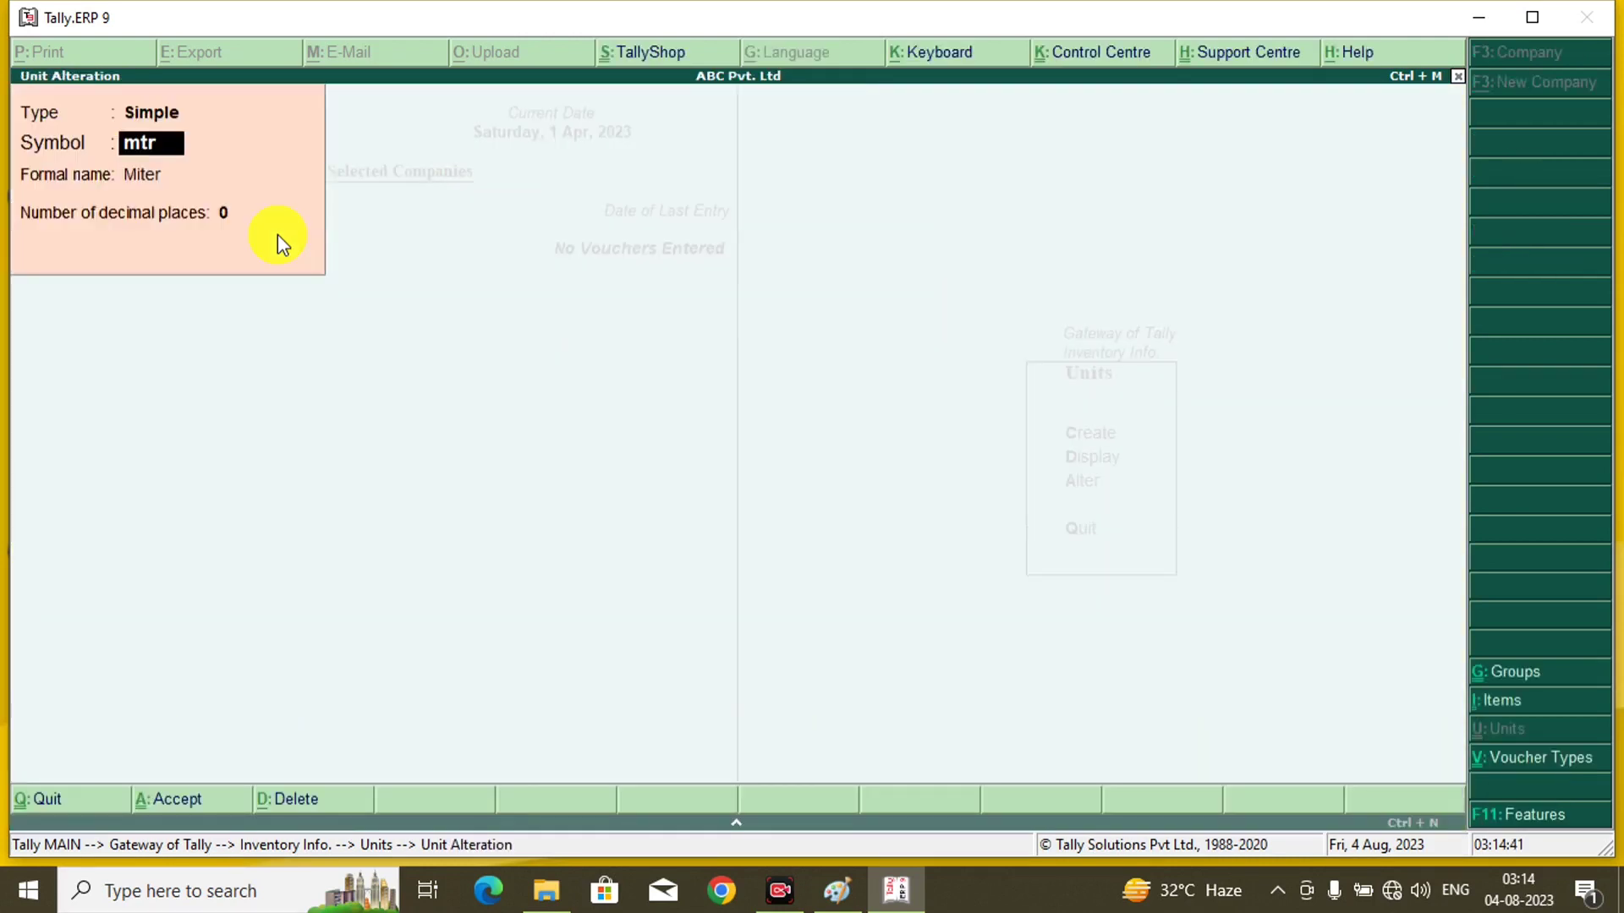
key(alt+d)
key(y)
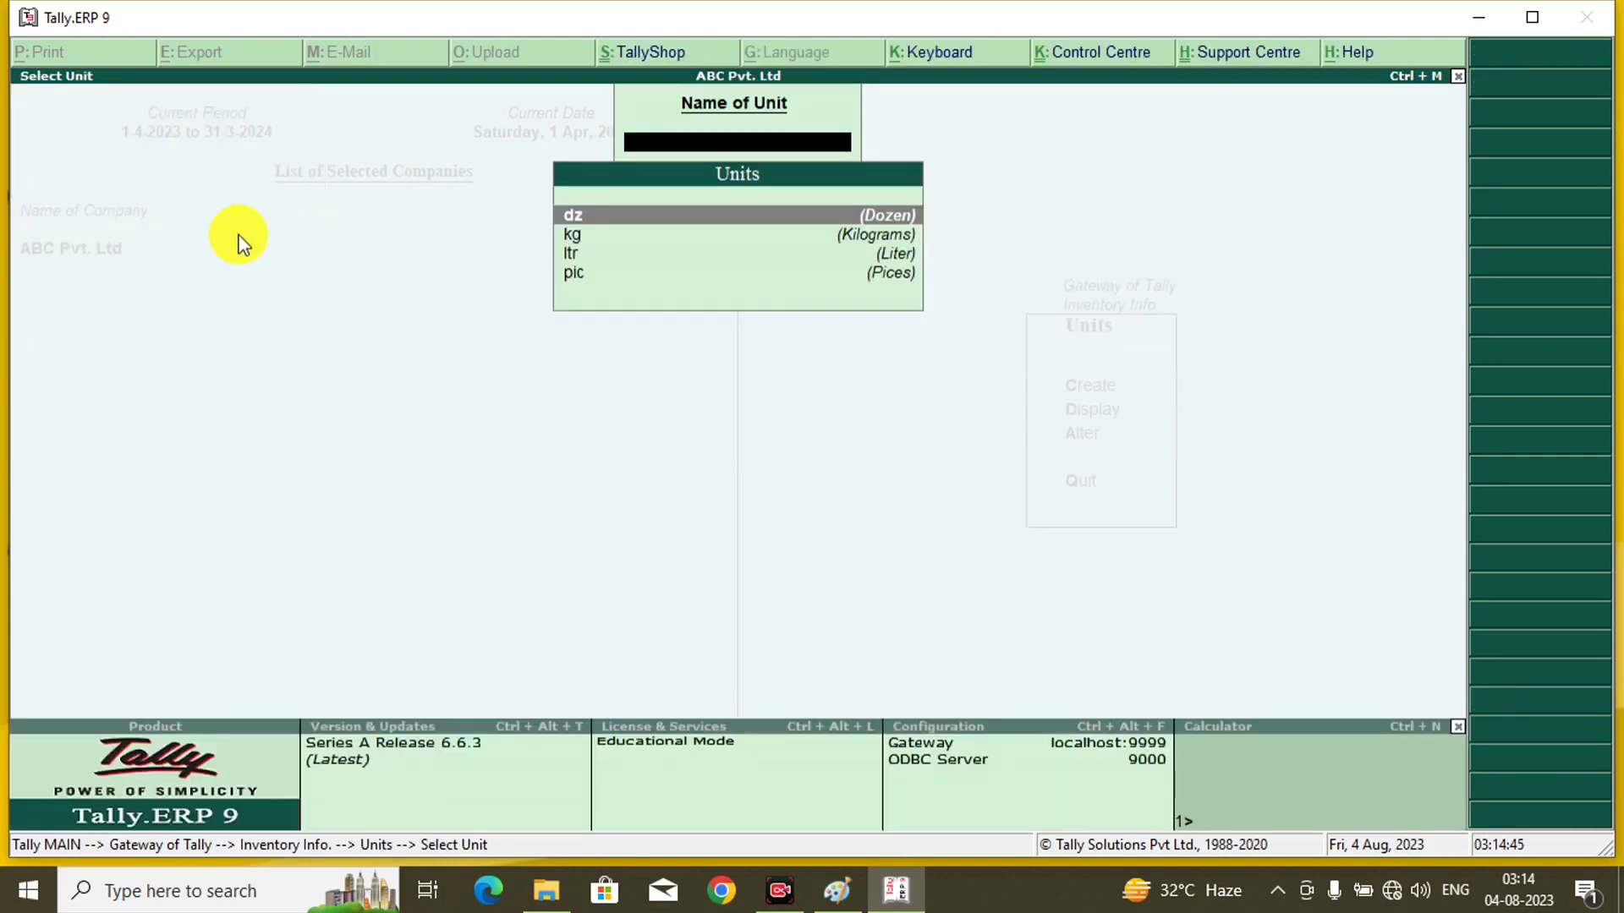
key(Escape)
key(Escape)
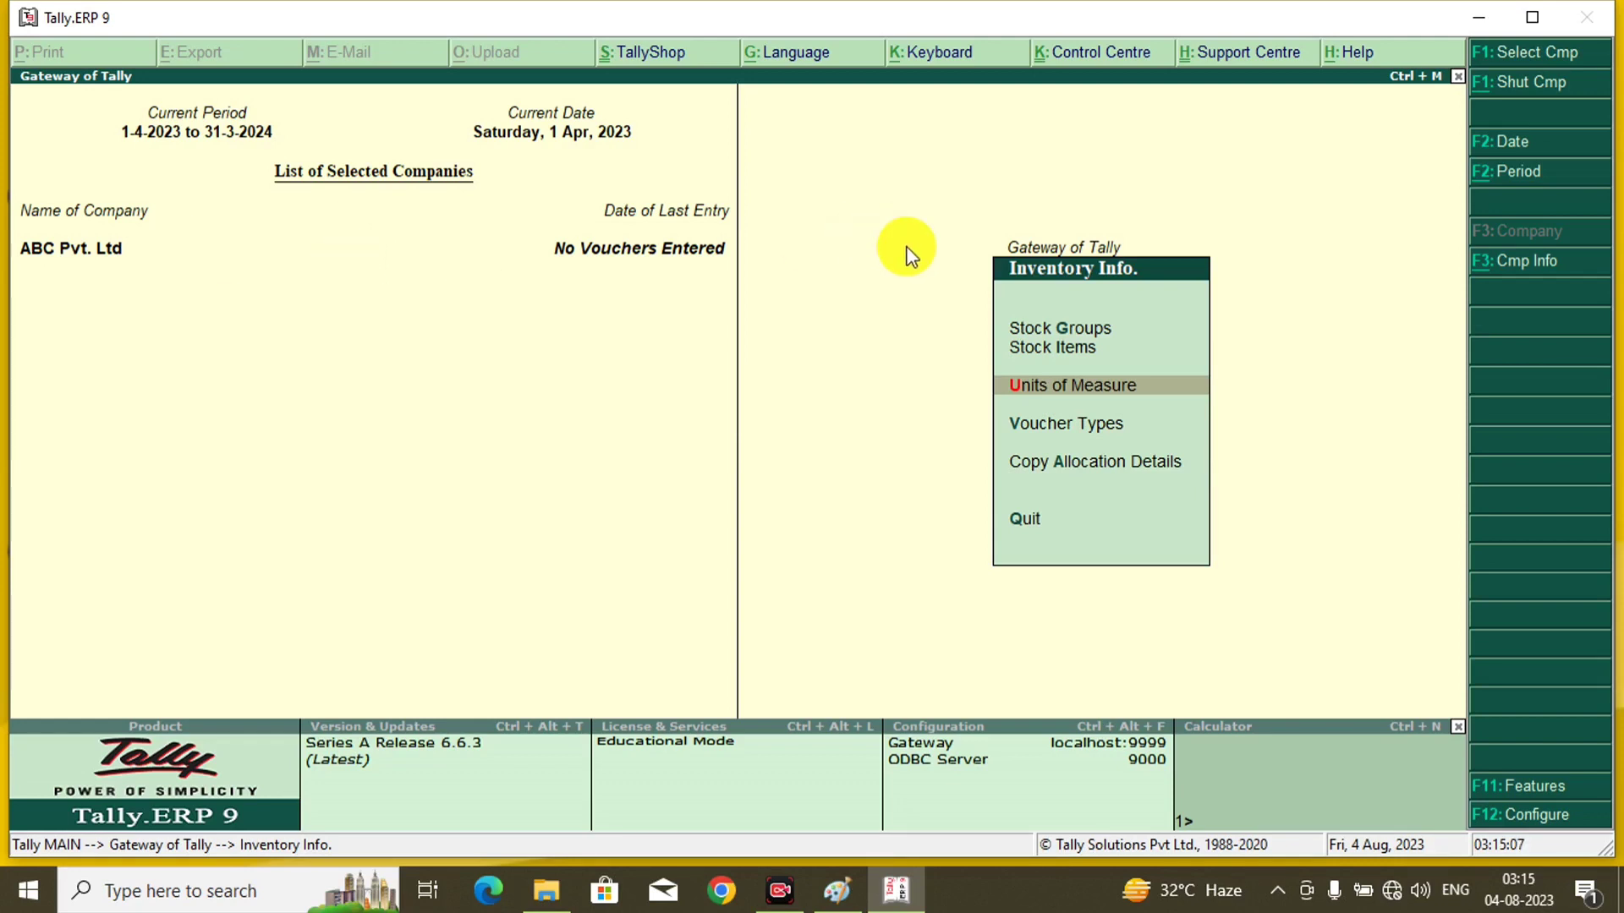
Step: Start a single stock item named Bajaj without an alias and place it under the Oil group
click(1049, 354)
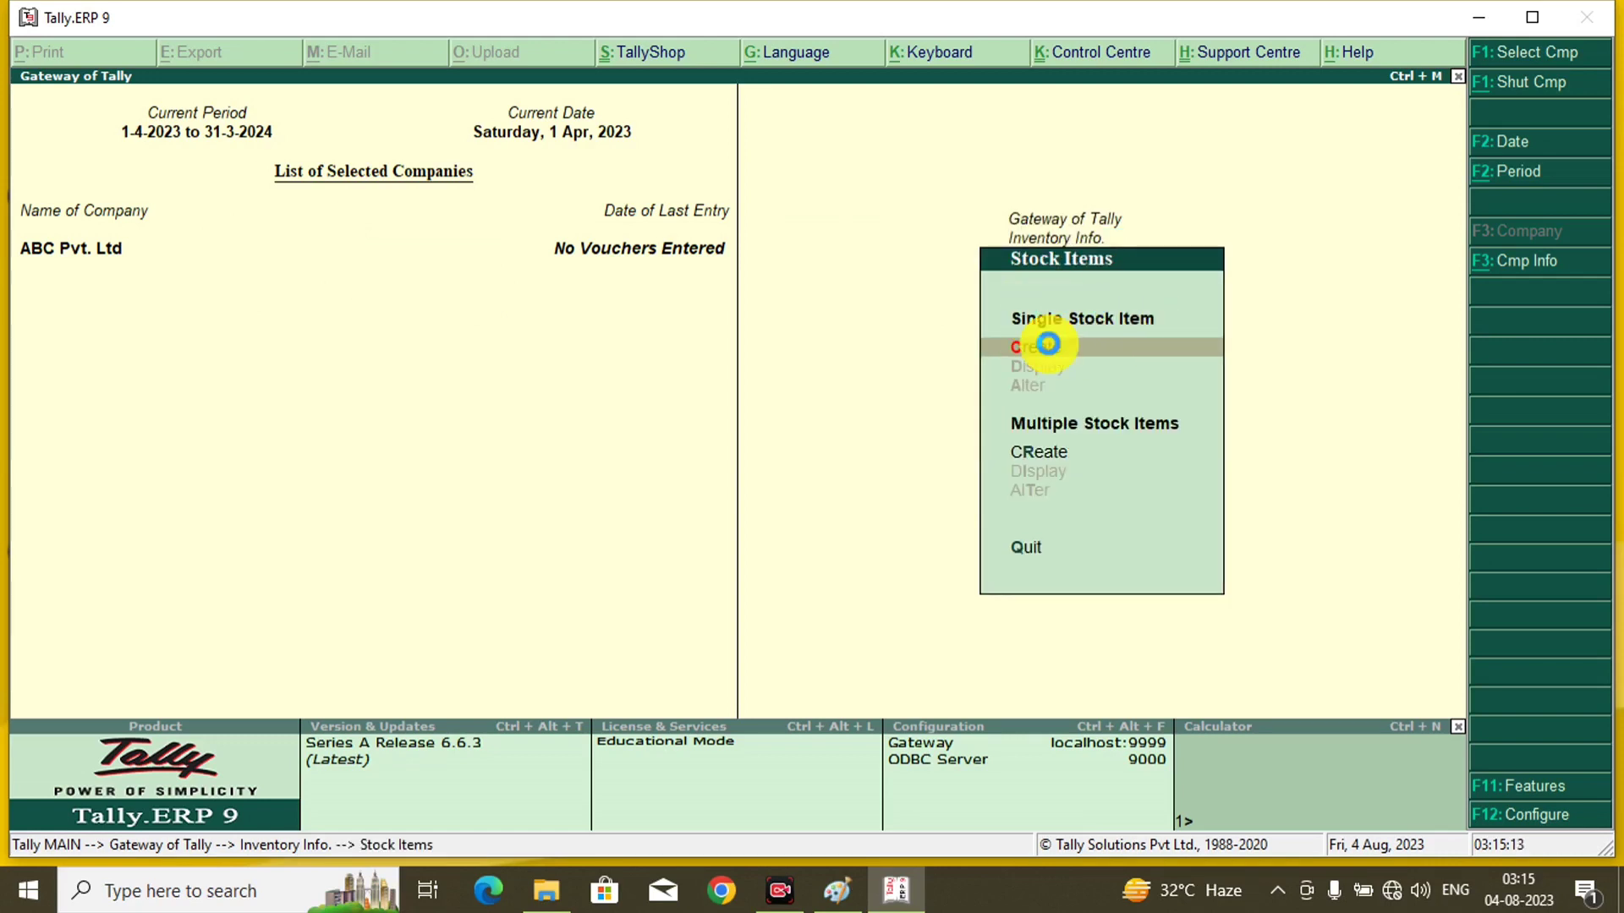
click(1048, 344)
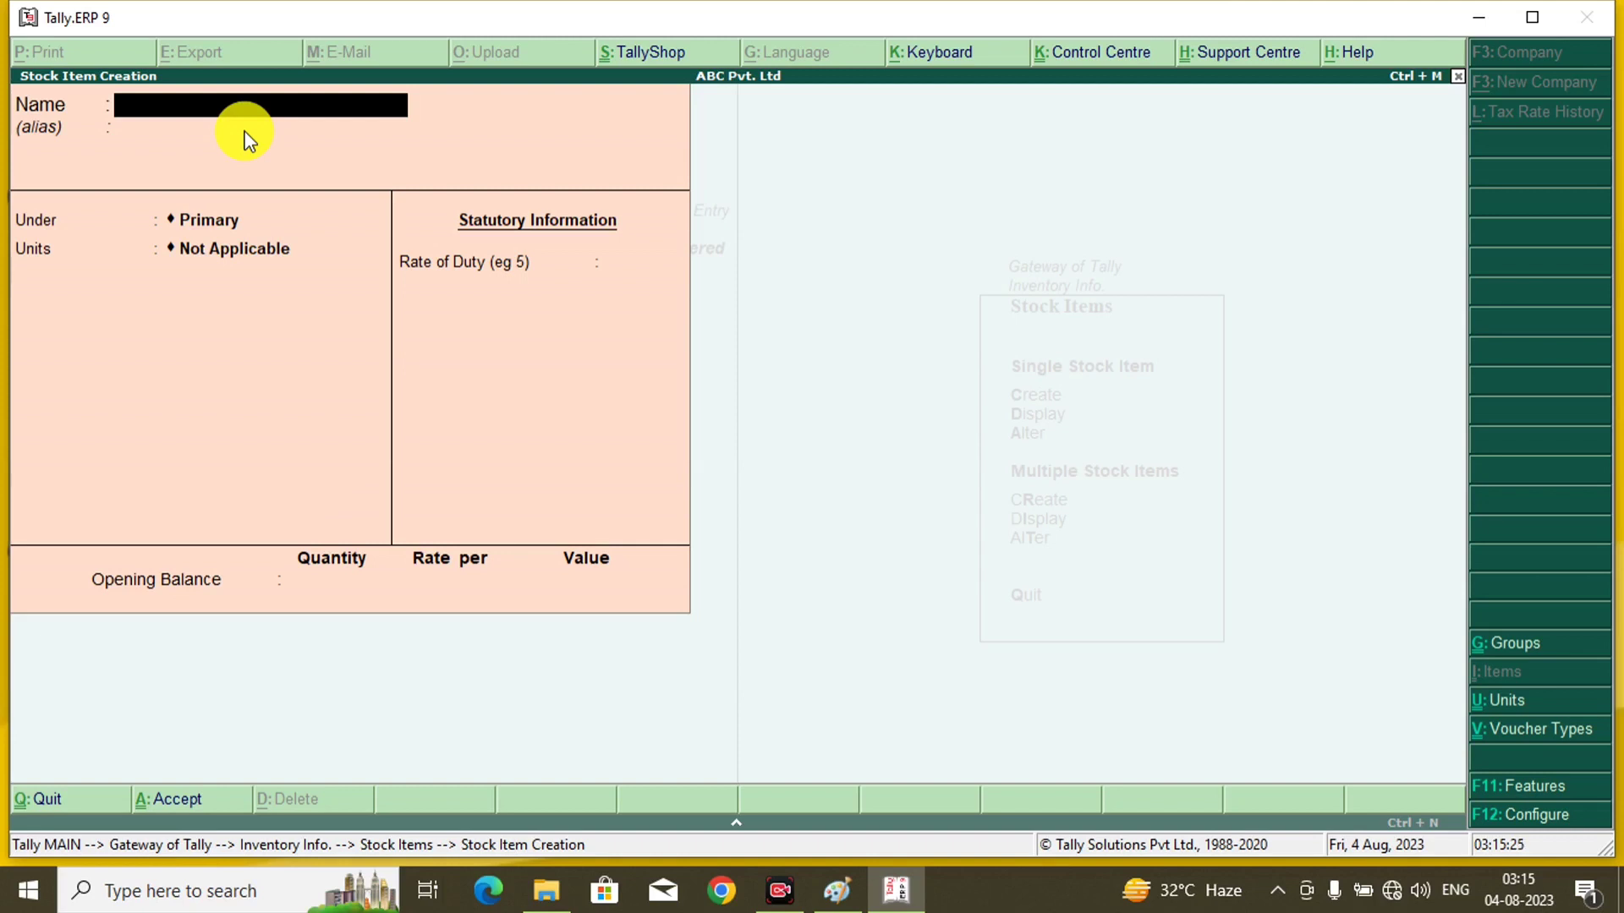
text(Bajaj)
key(Return)
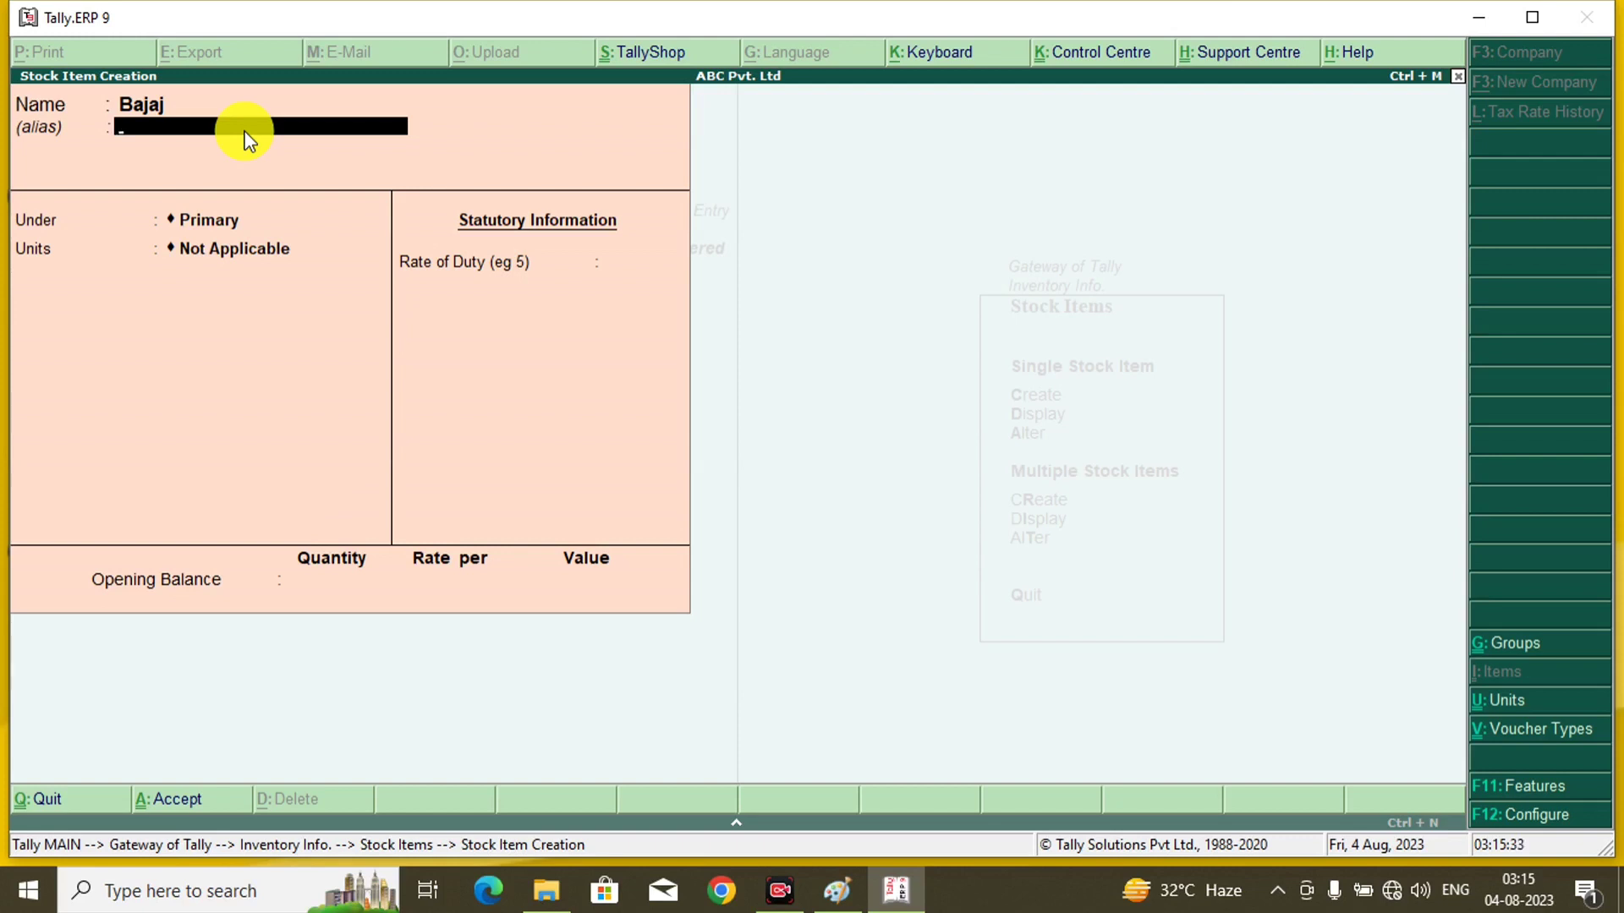
key(Return)
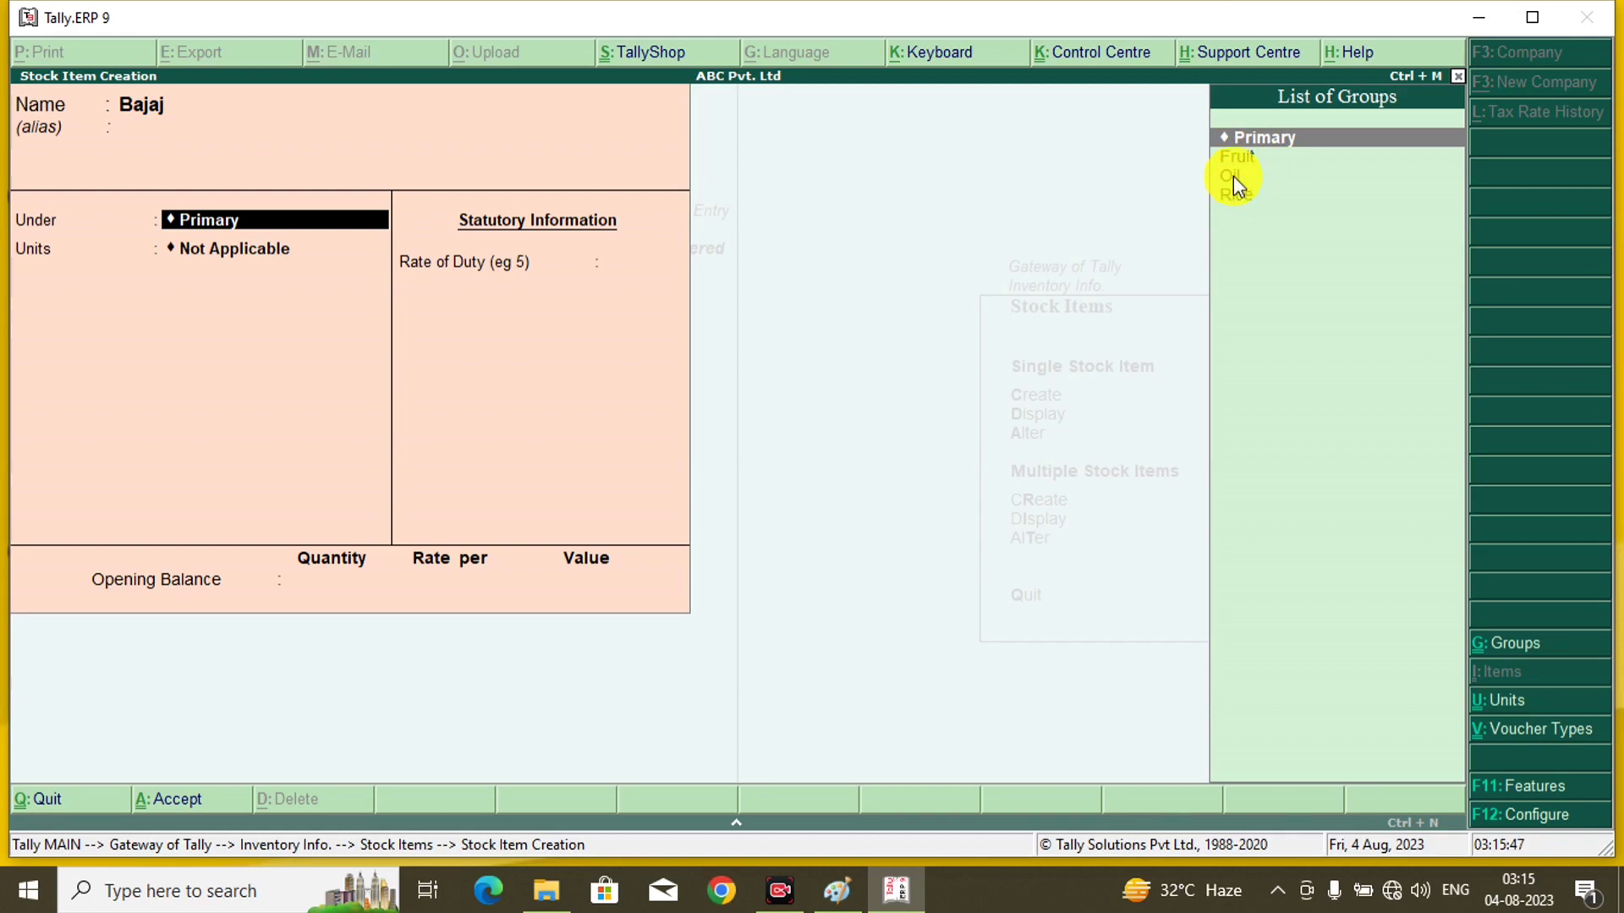
click(1234, 178)
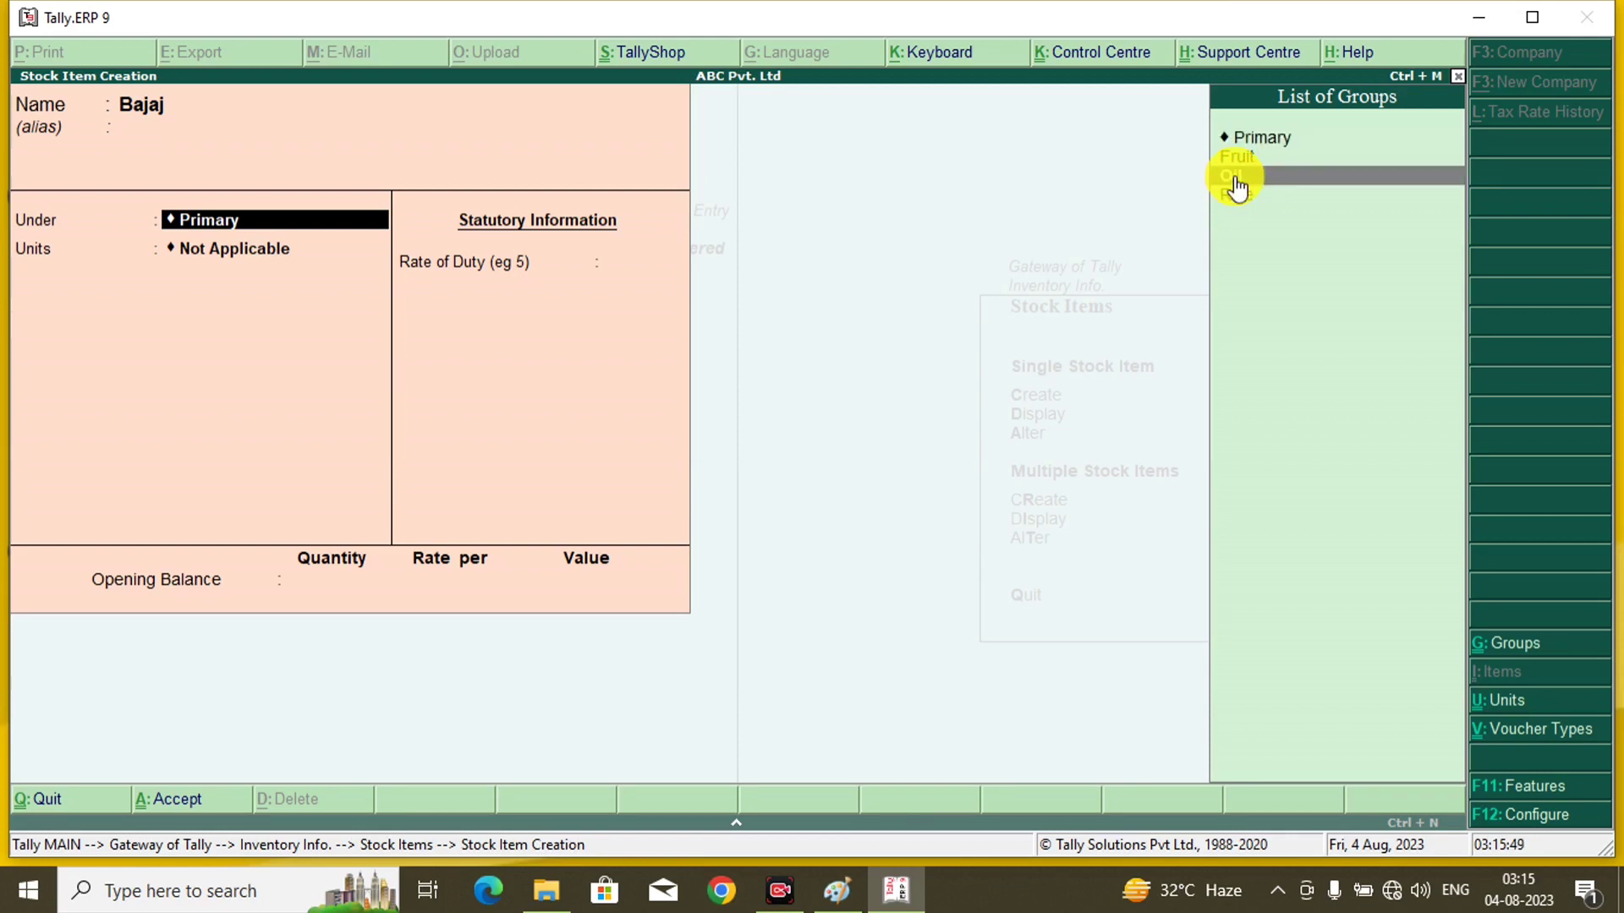
click(1234, 177)
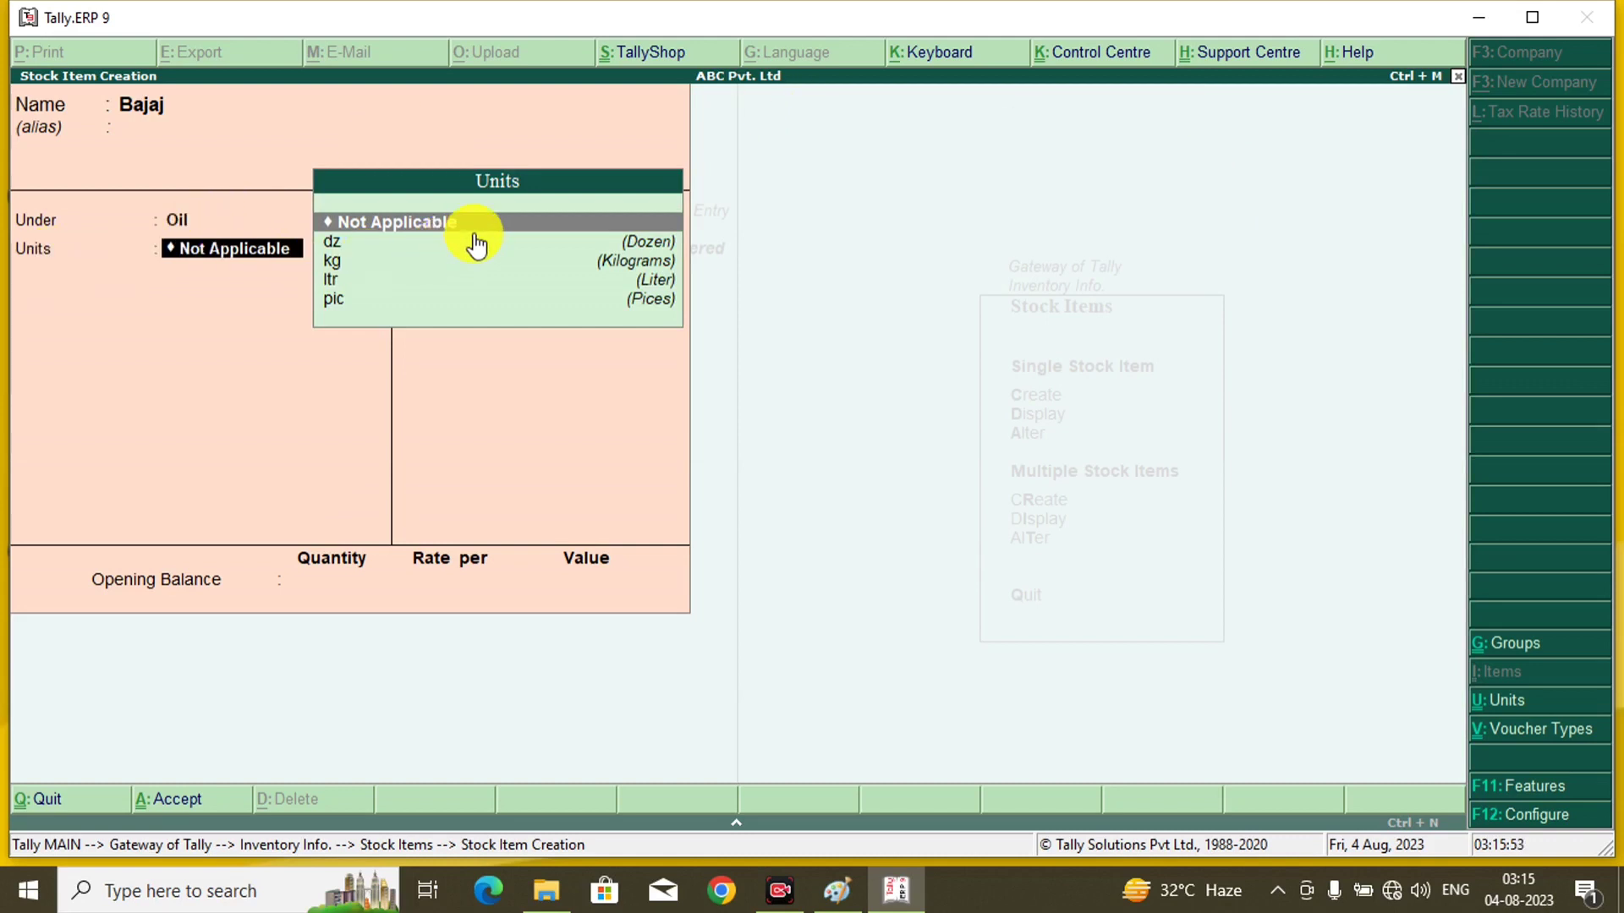
Step: Set the Bajaj item's unit to ltr with a 0 rate of duty, save it and leave stock item creation
click(338, 279)
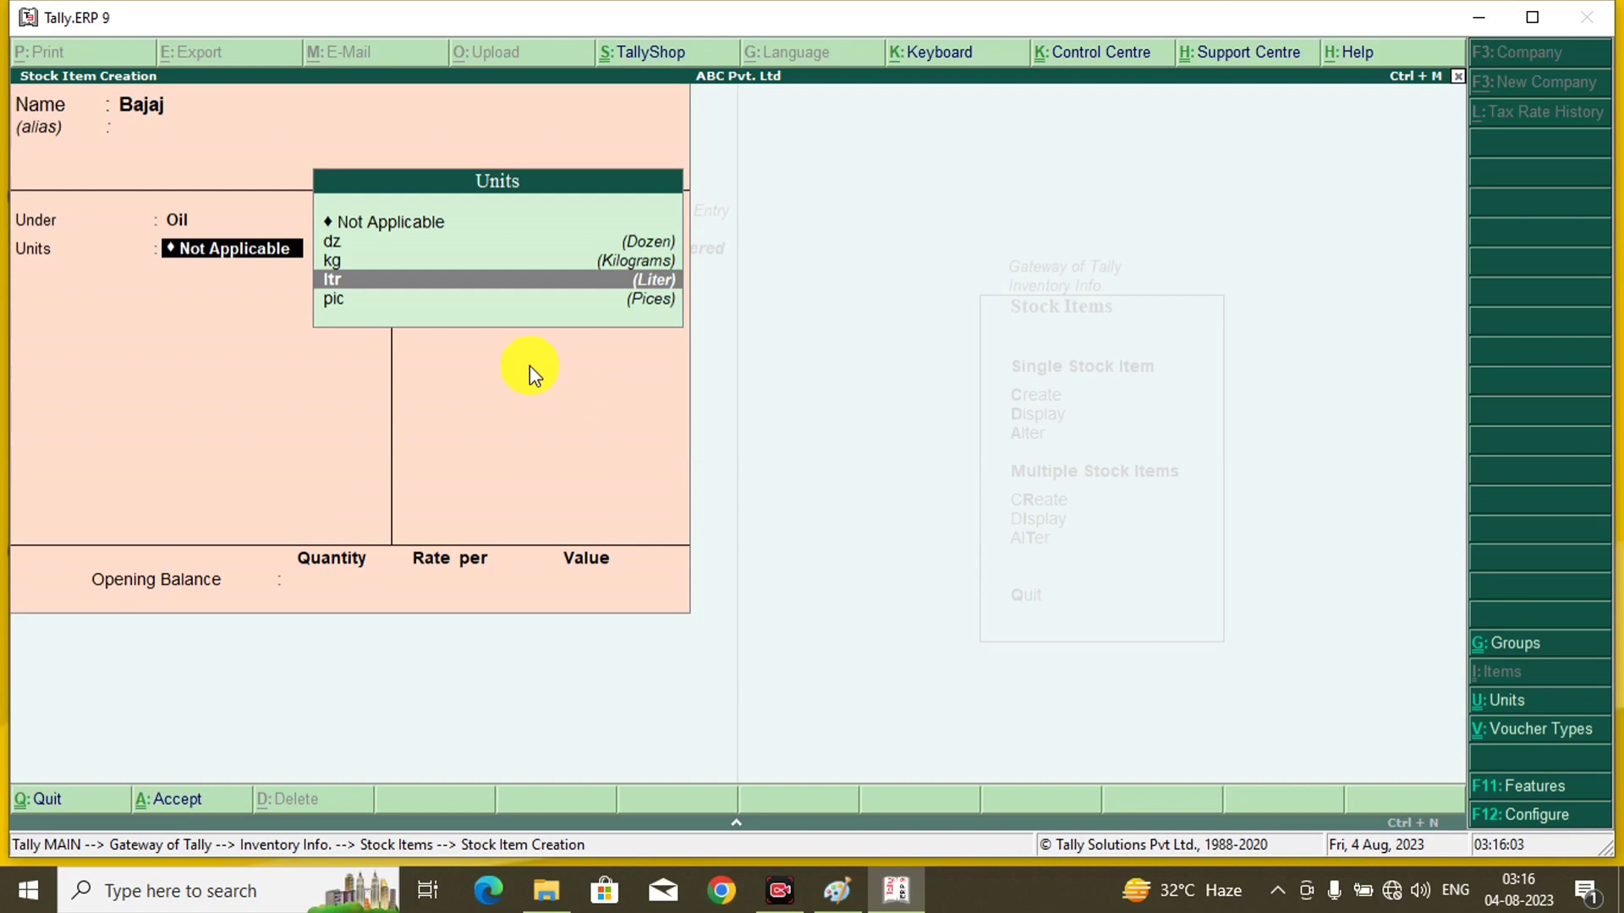
key(Return)
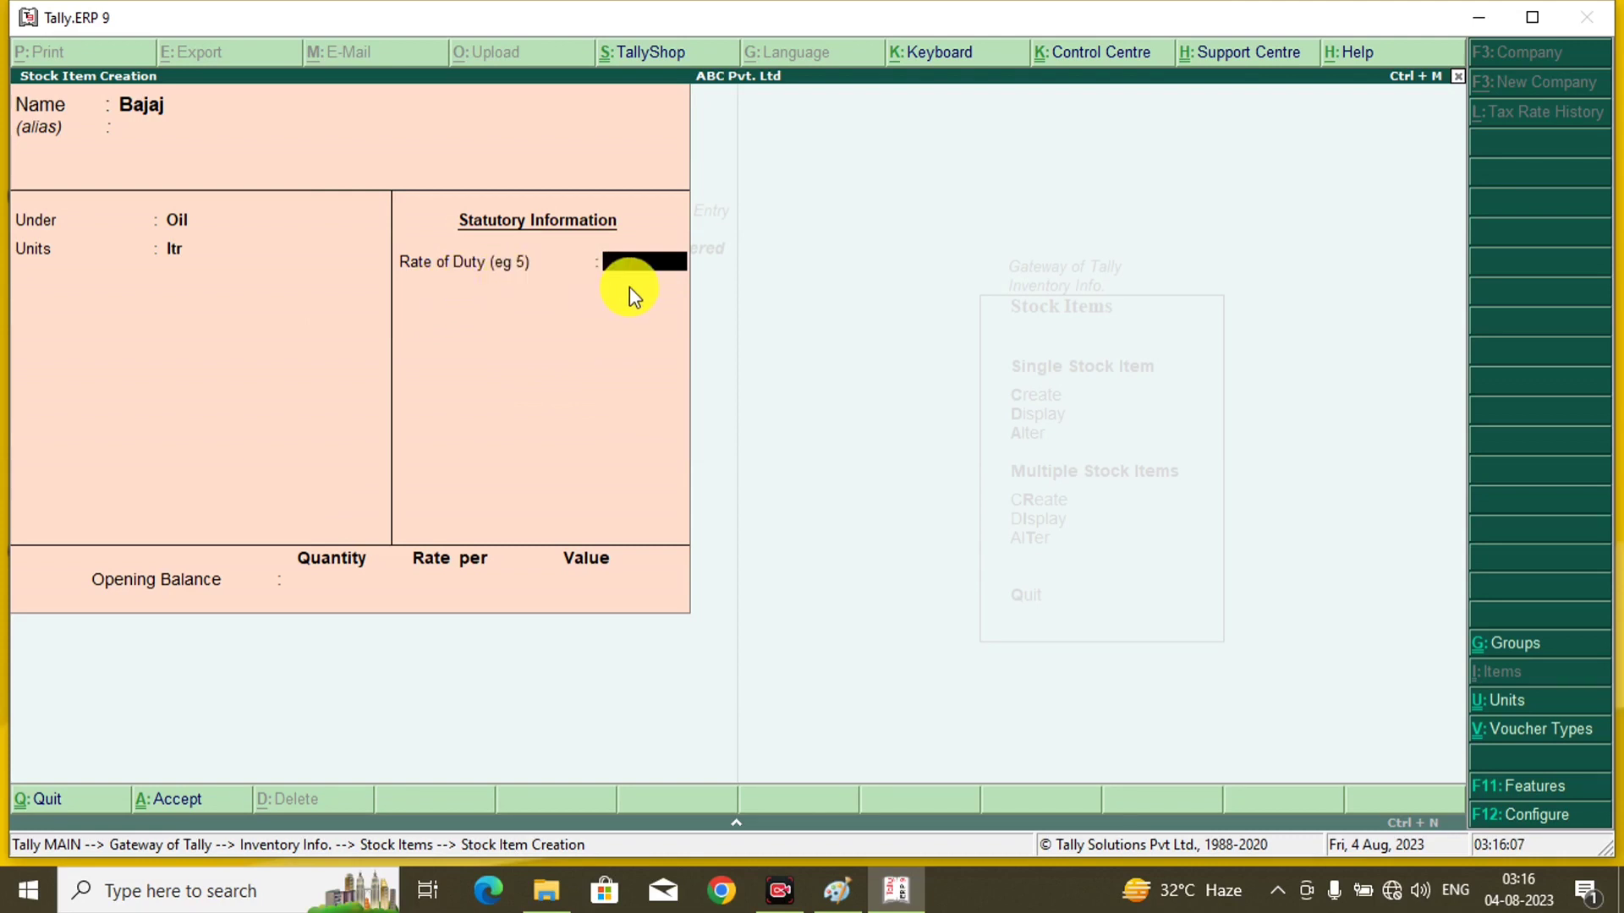
key(Return)
key(Return)
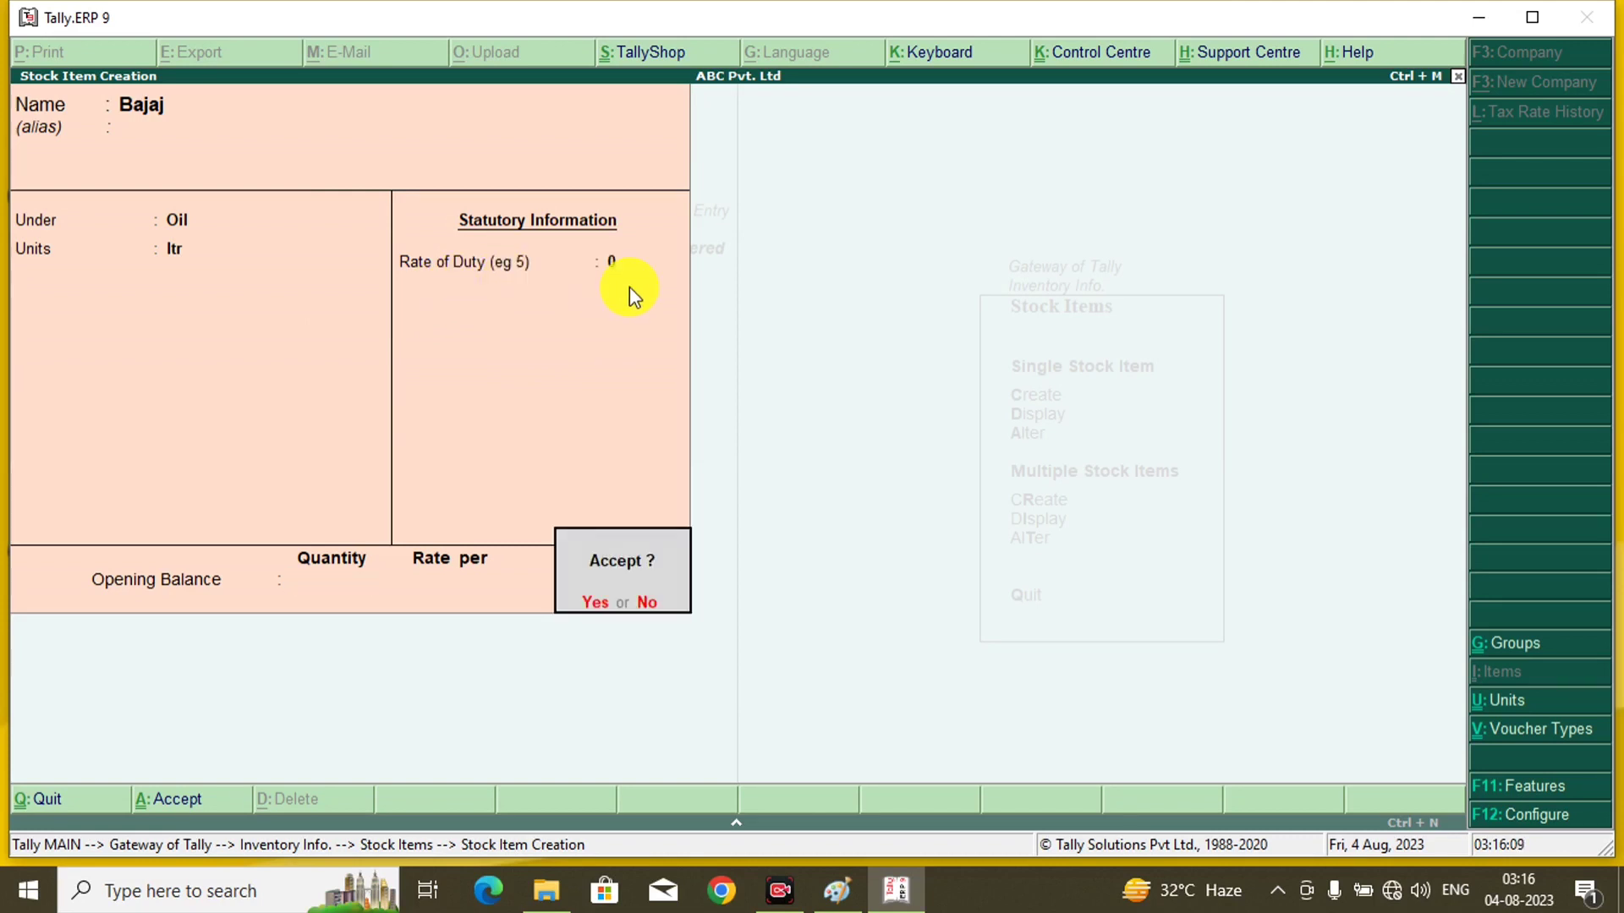
key(Return)
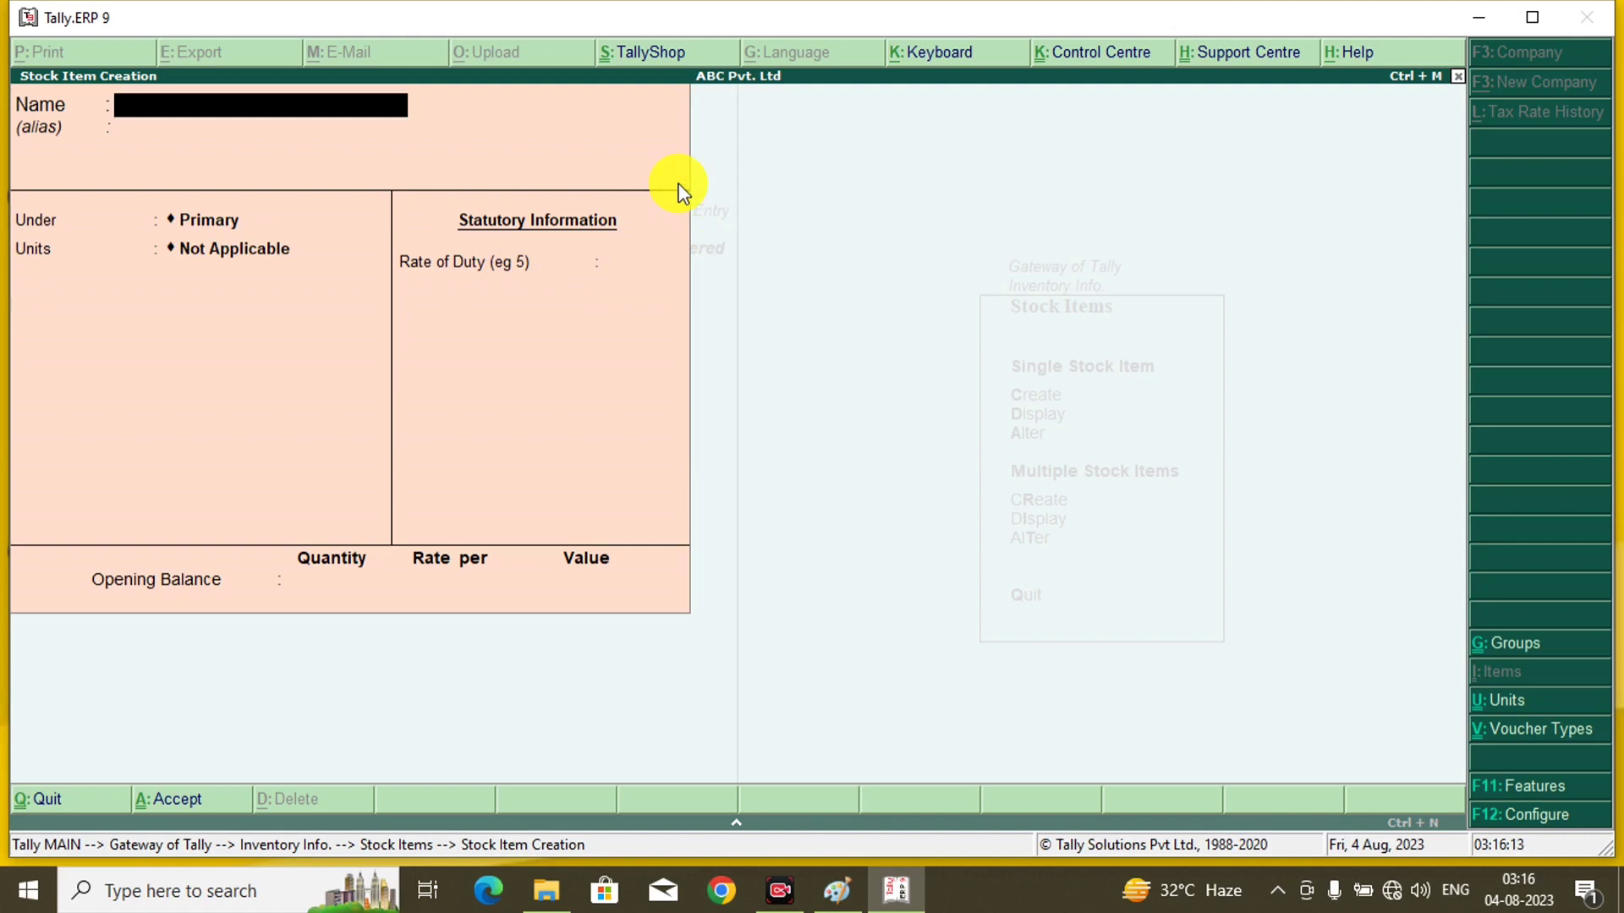
key(Escape)
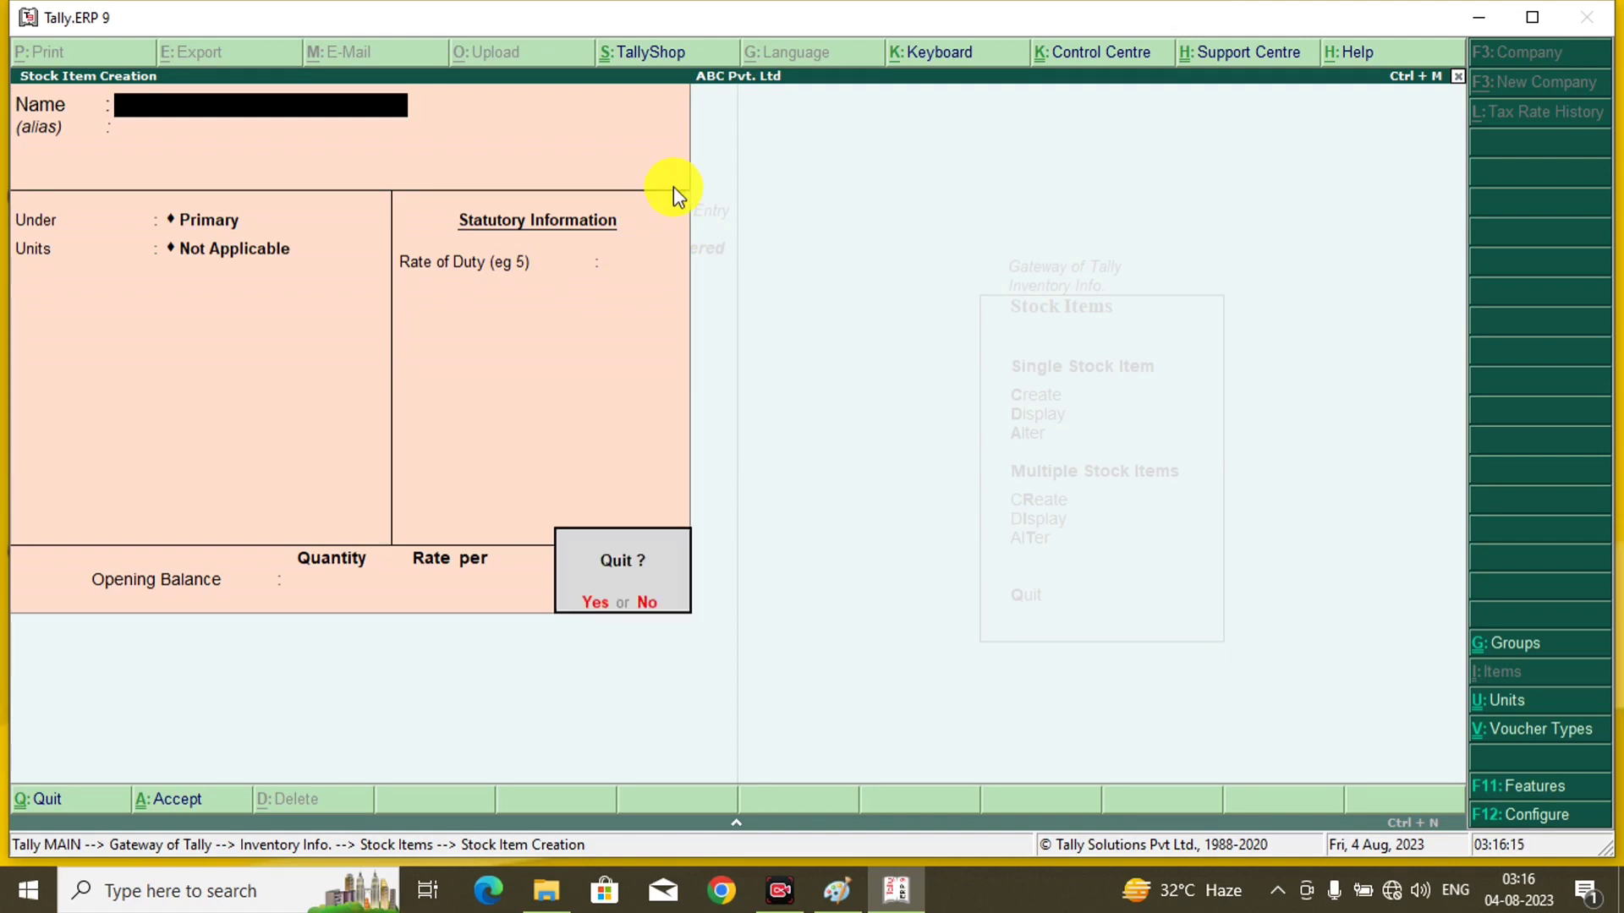
key(Return)
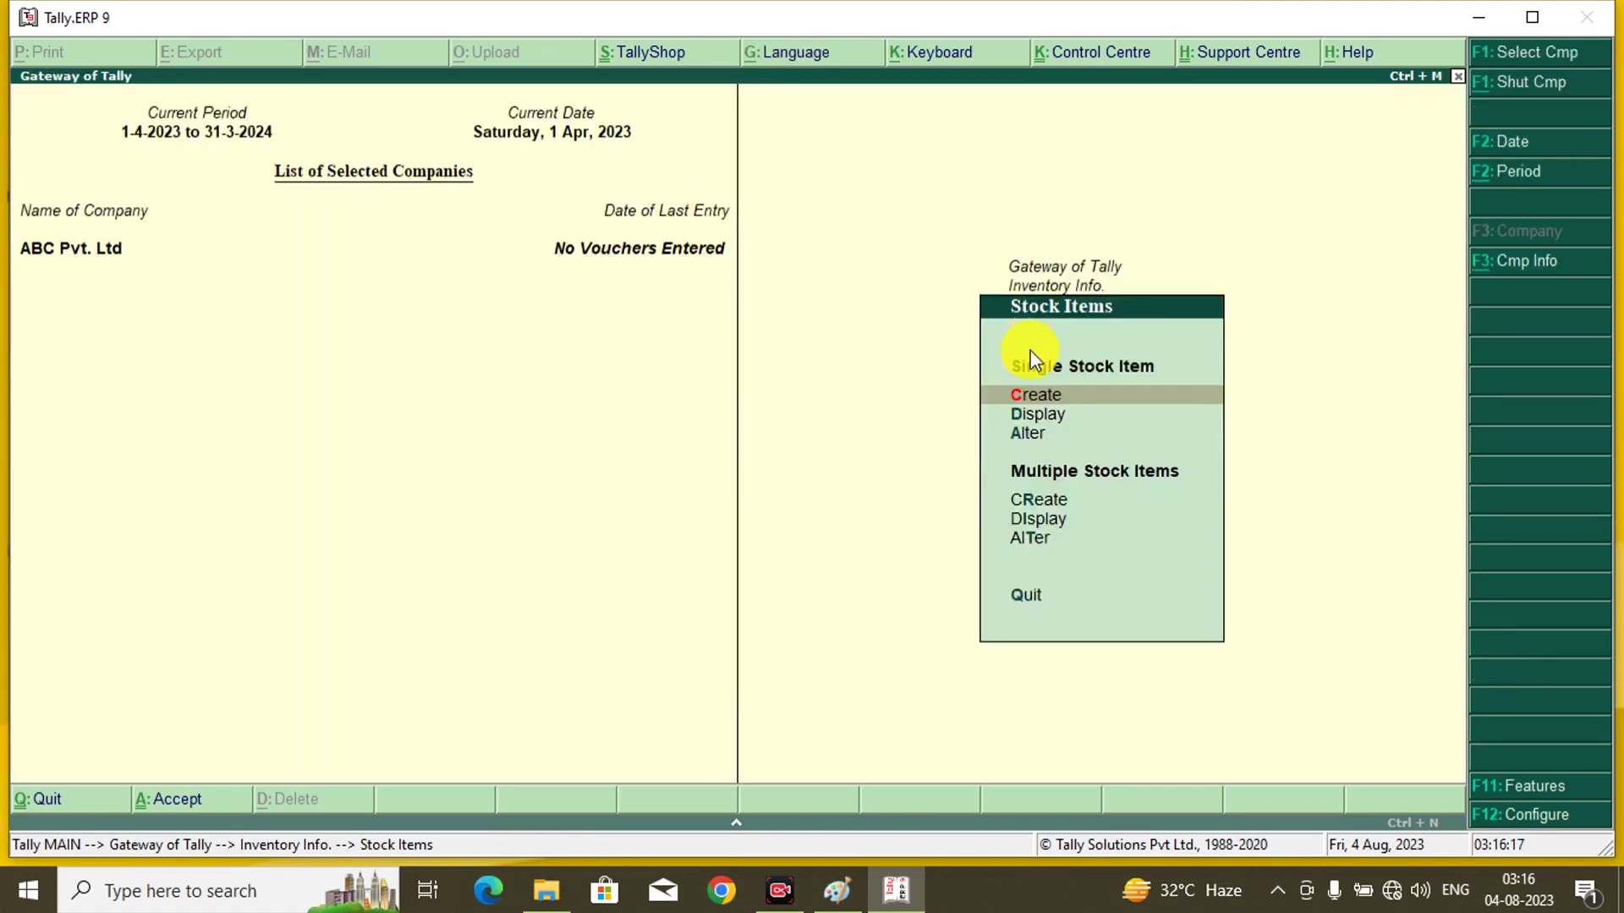
Step: Display the details of the Bajaj stock item and return to the stock item options
key(Down)
key(Return)
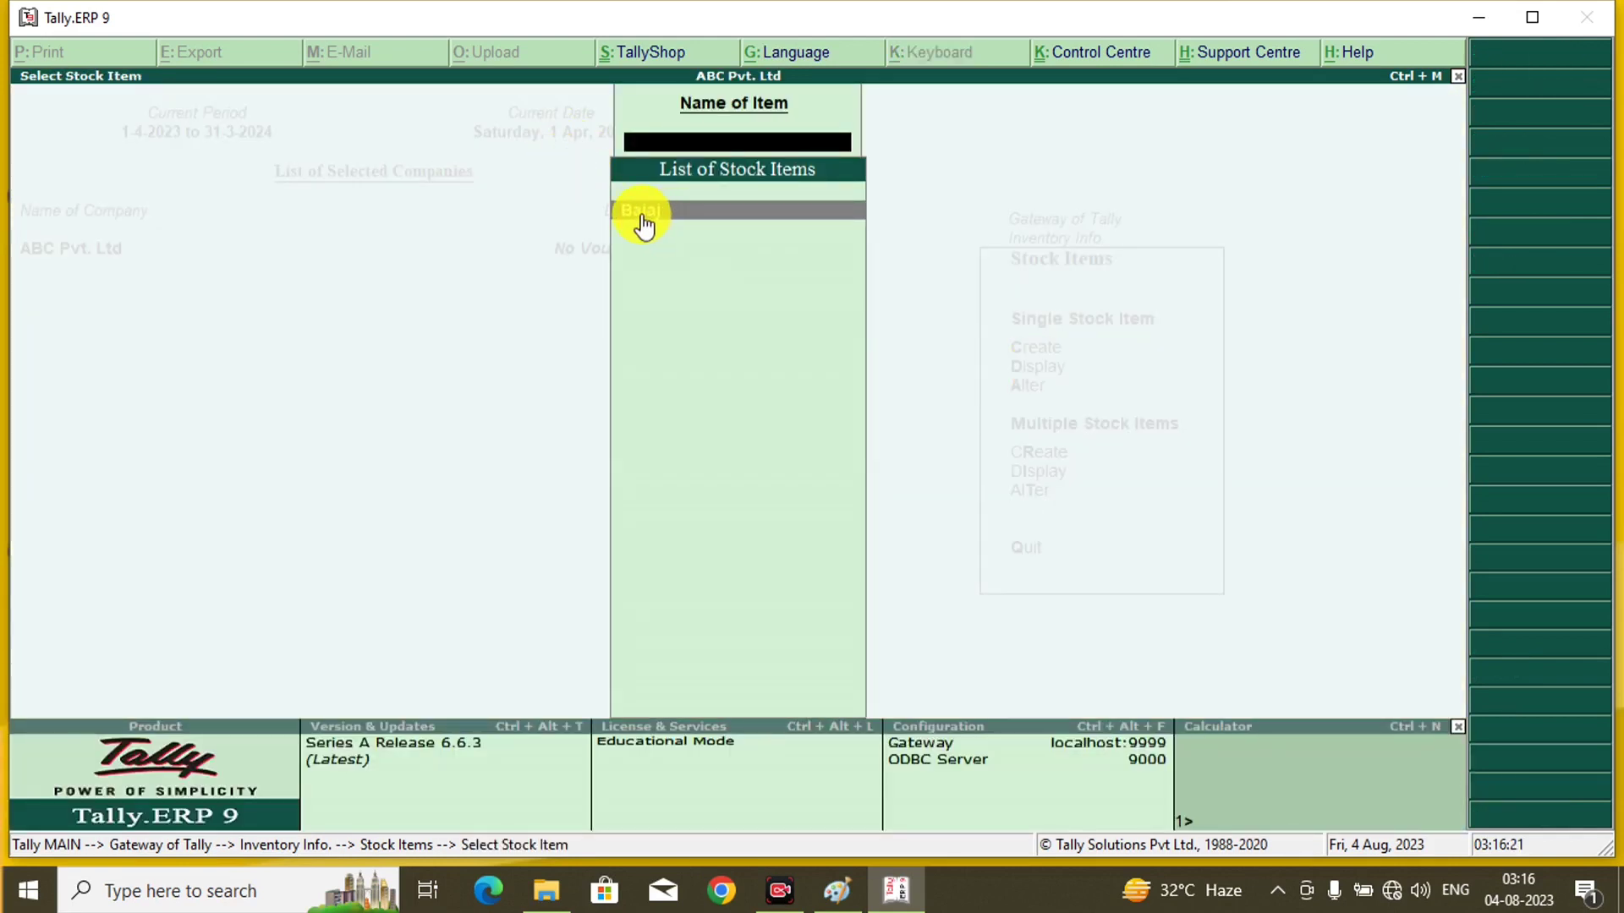
click(672, 213)
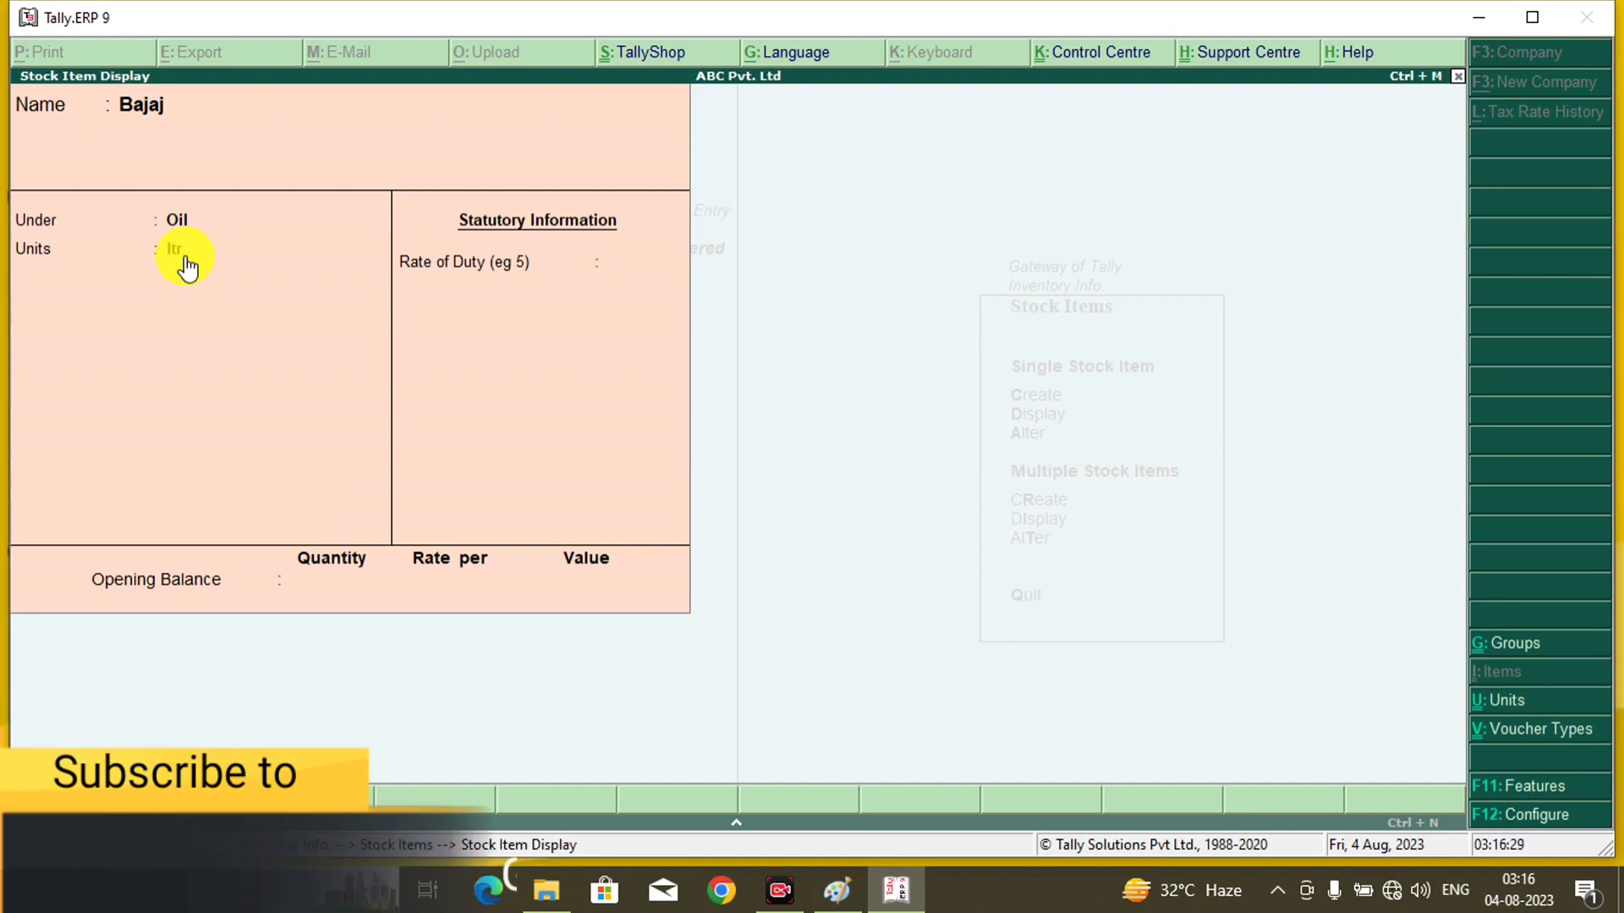
key(Escape)
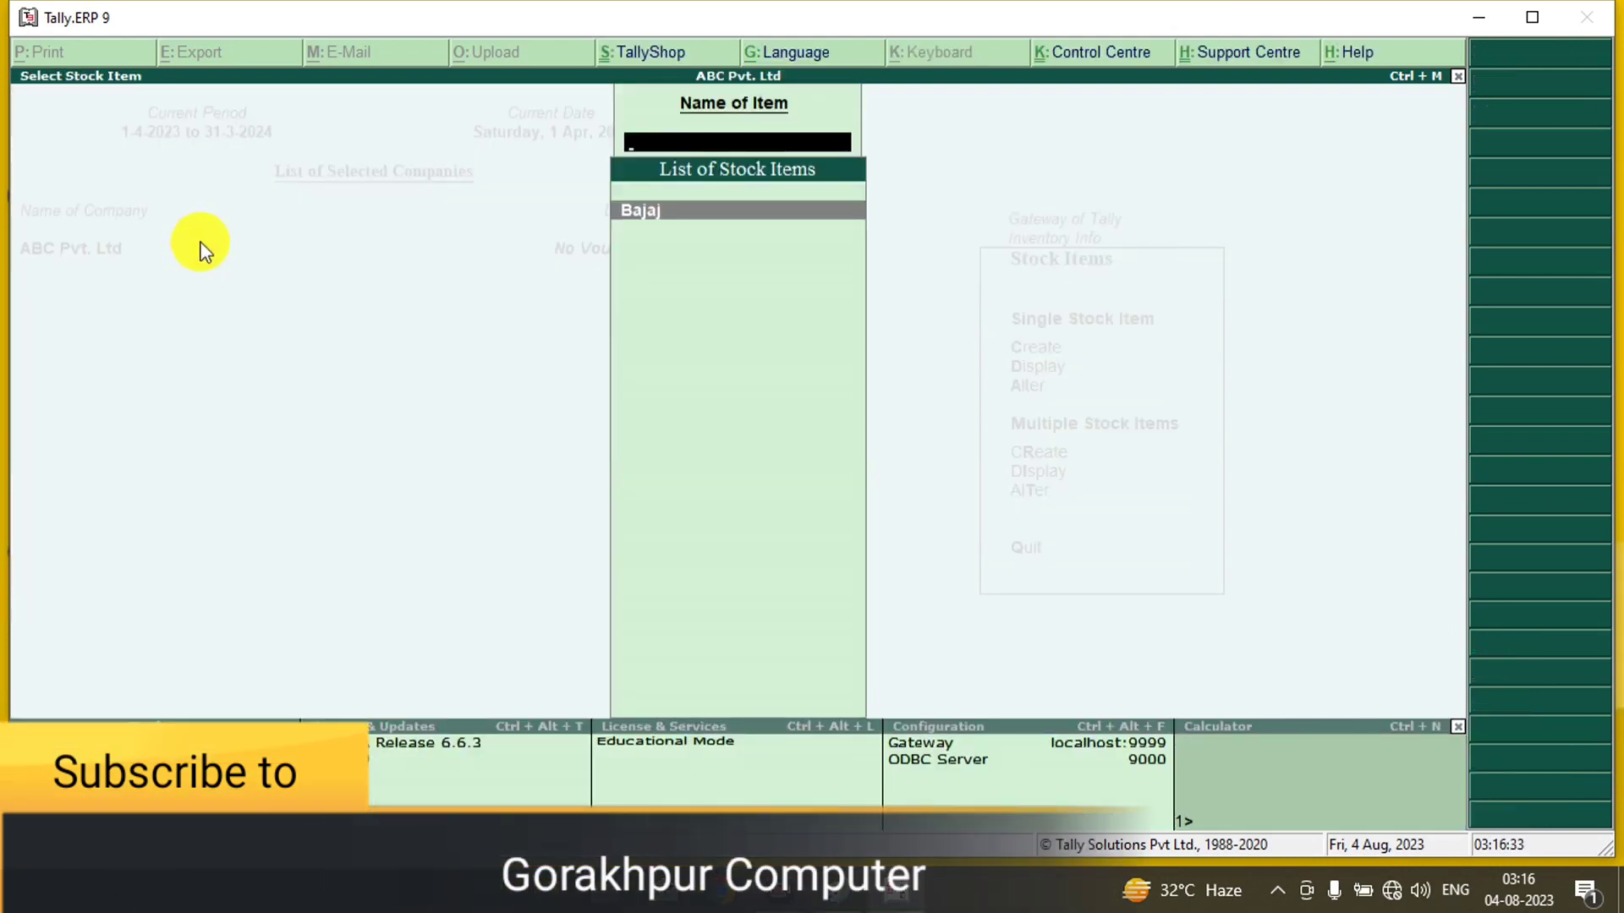
key(Escape)
Step: Open the Bajaj stock item for alteration and rename it as Baby Oil, leaving the alias blank
key(Down)
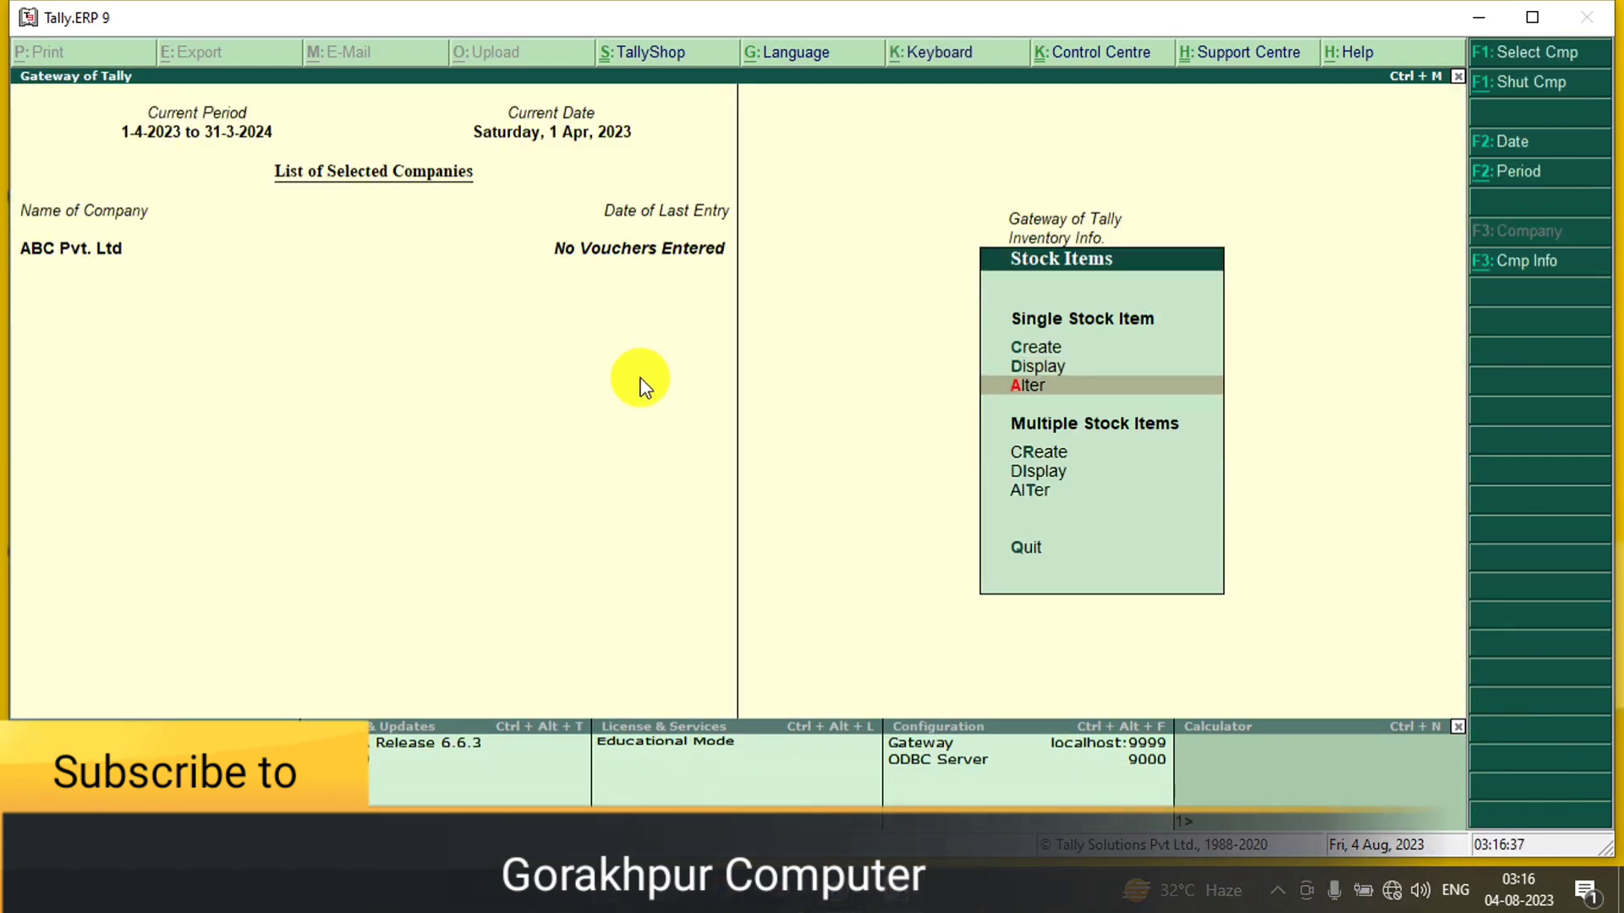
key(Return)
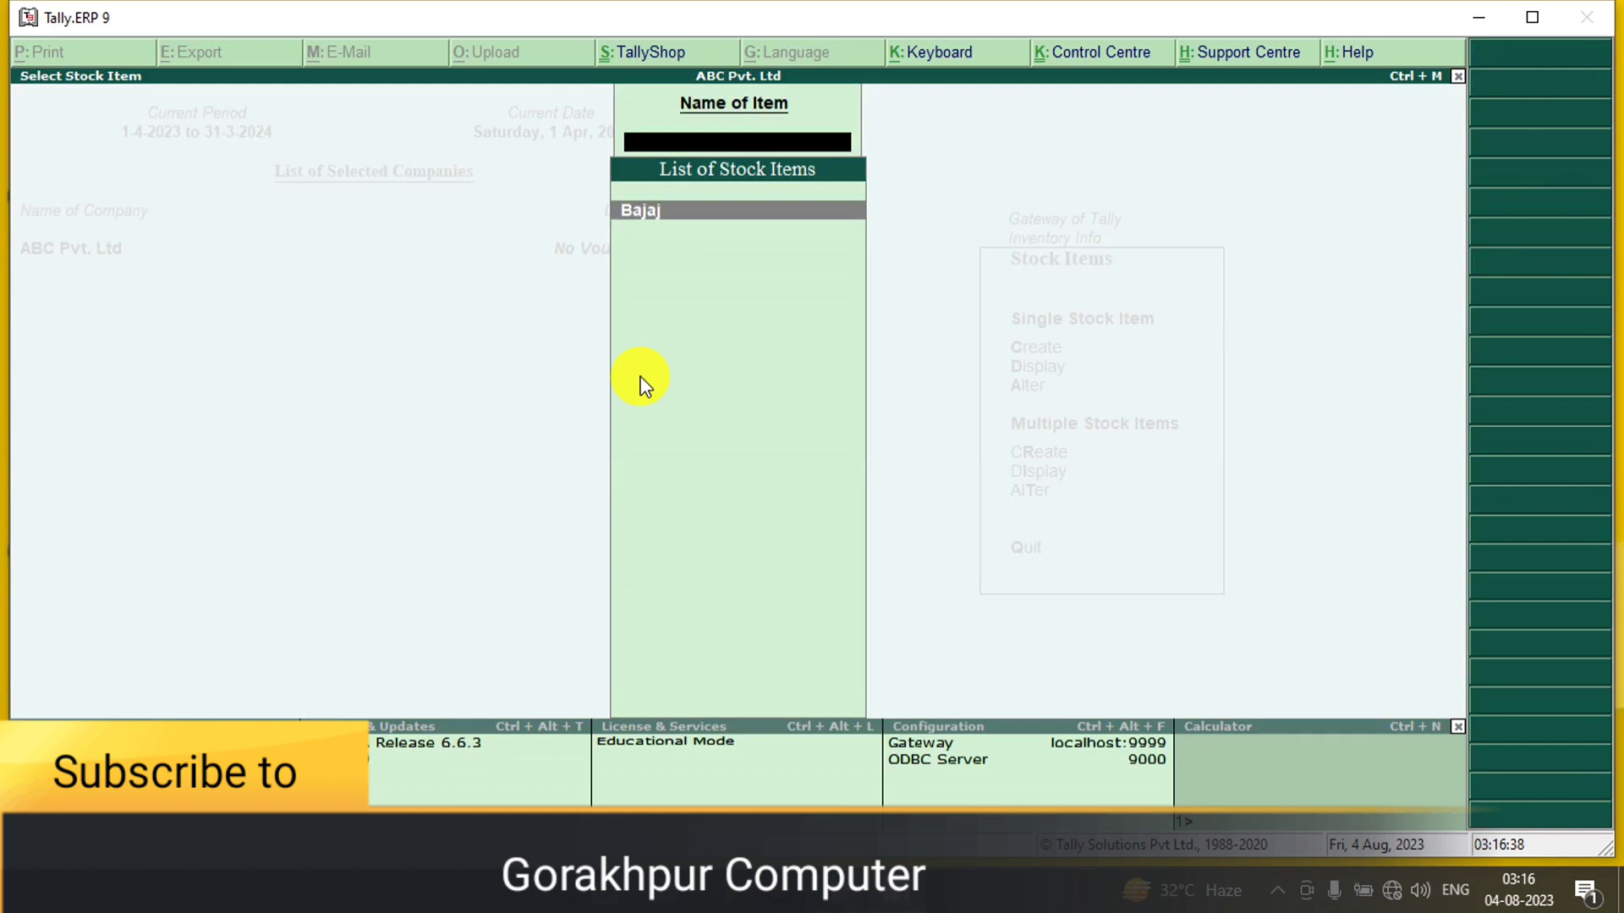
key(Return)
key(BackSpace)
key(BackSpace)
key(BackSpace)
key(BackSpace)
key(BackSpace)
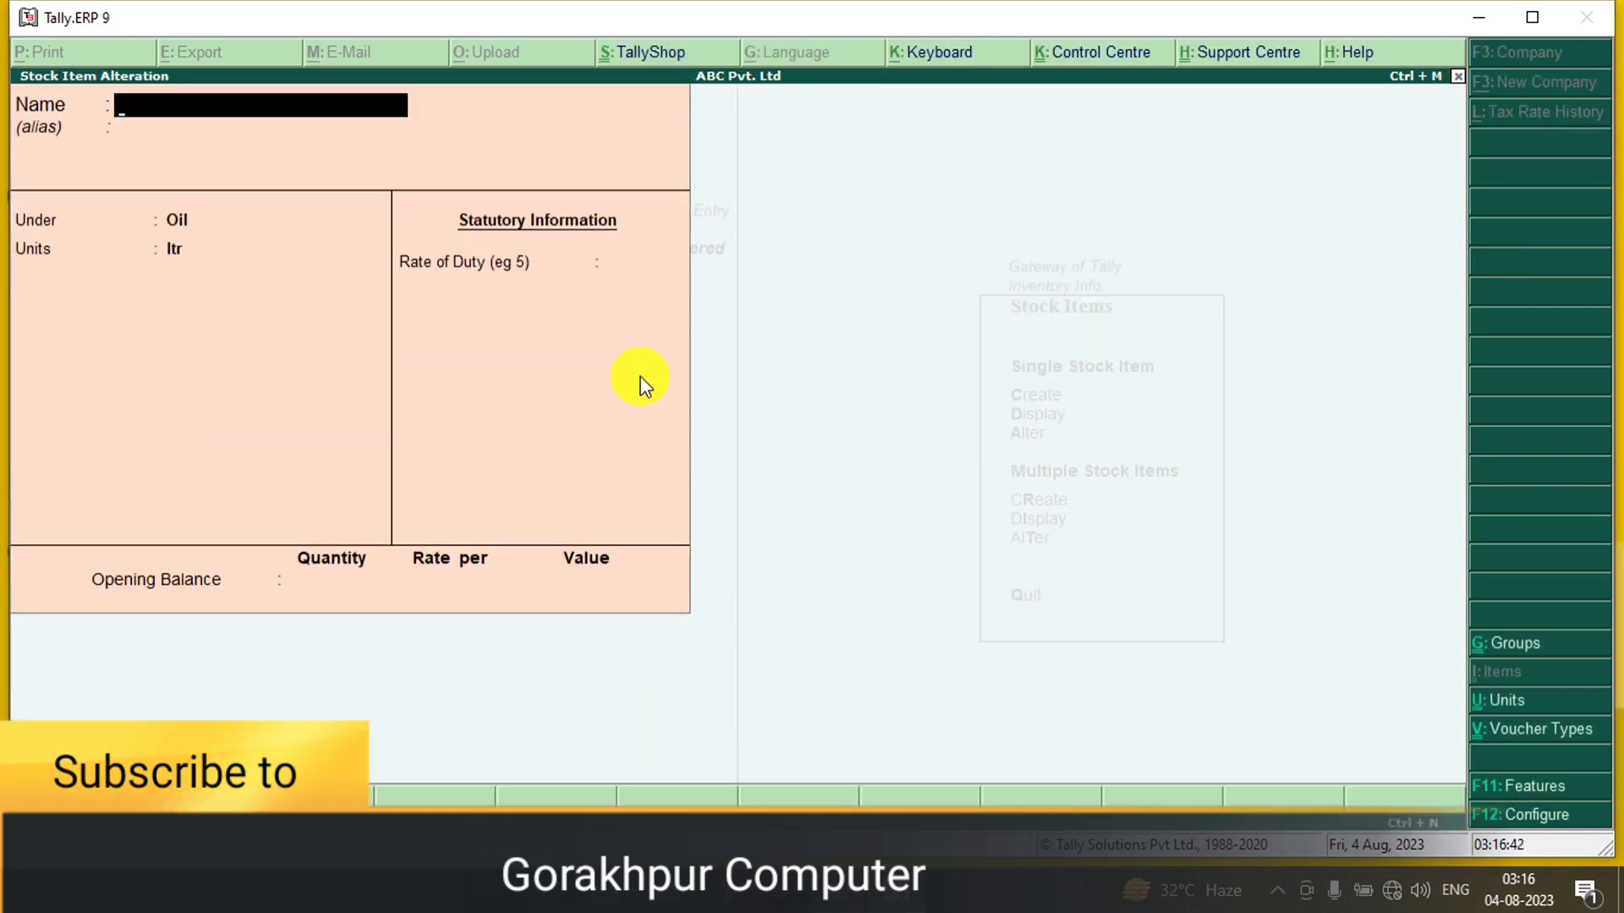
text(BA)
key(BackSpace)
text(aby)
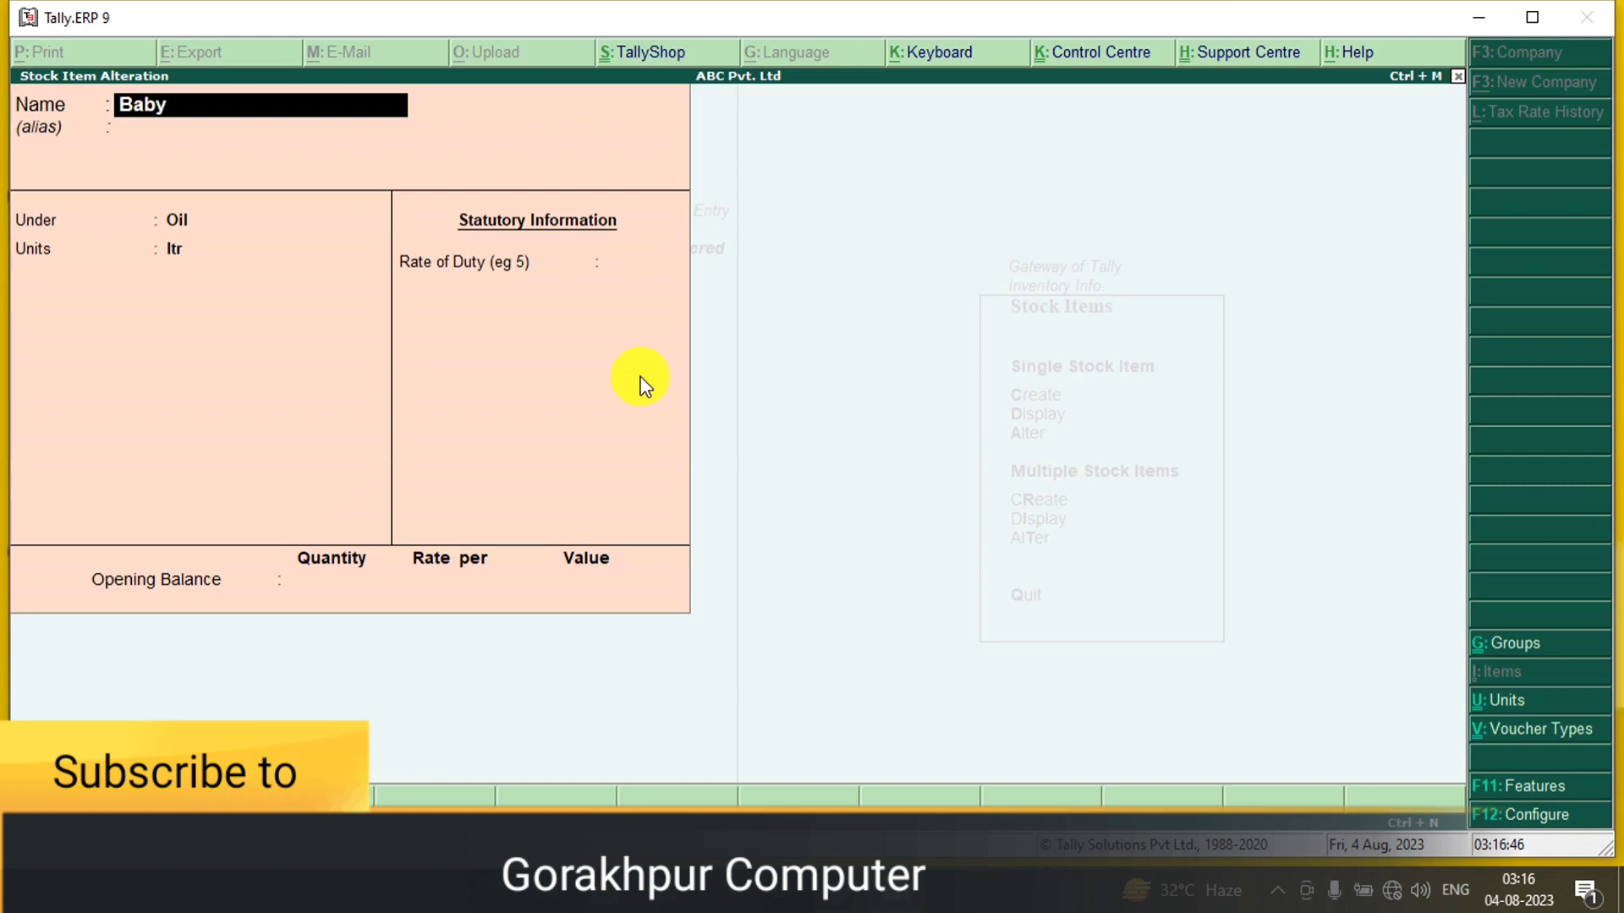
text( Oil)
key(Return)
key(Return)
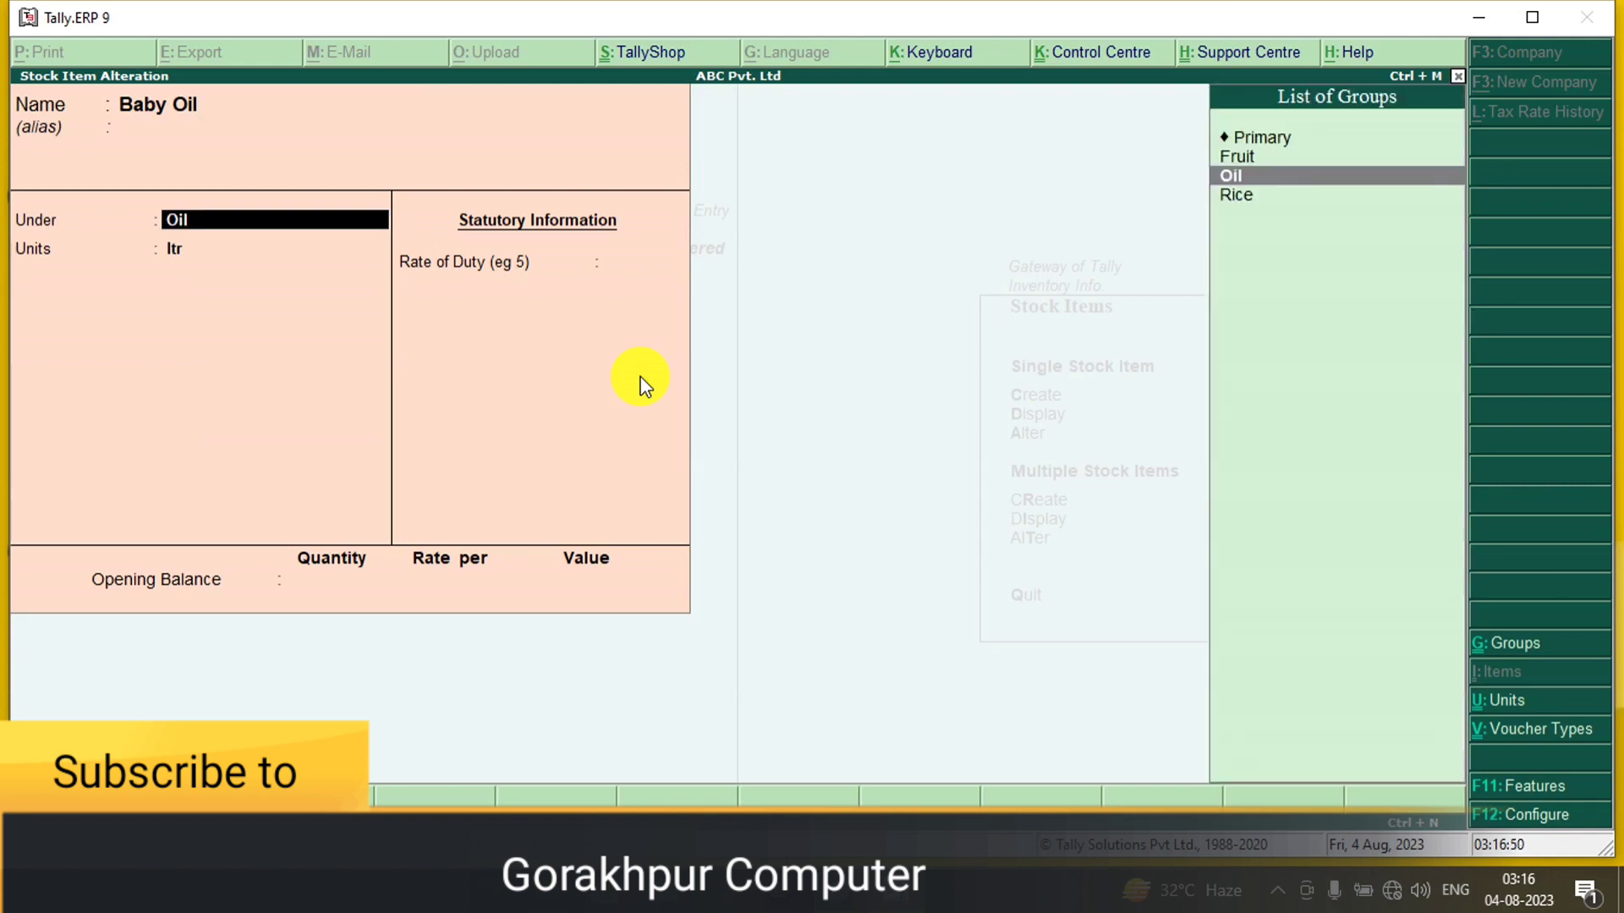
Step: Keep Baby Oil under Oil with unit ltr and a 0 rate of duty, save it and return to the stock item options
key(Return)
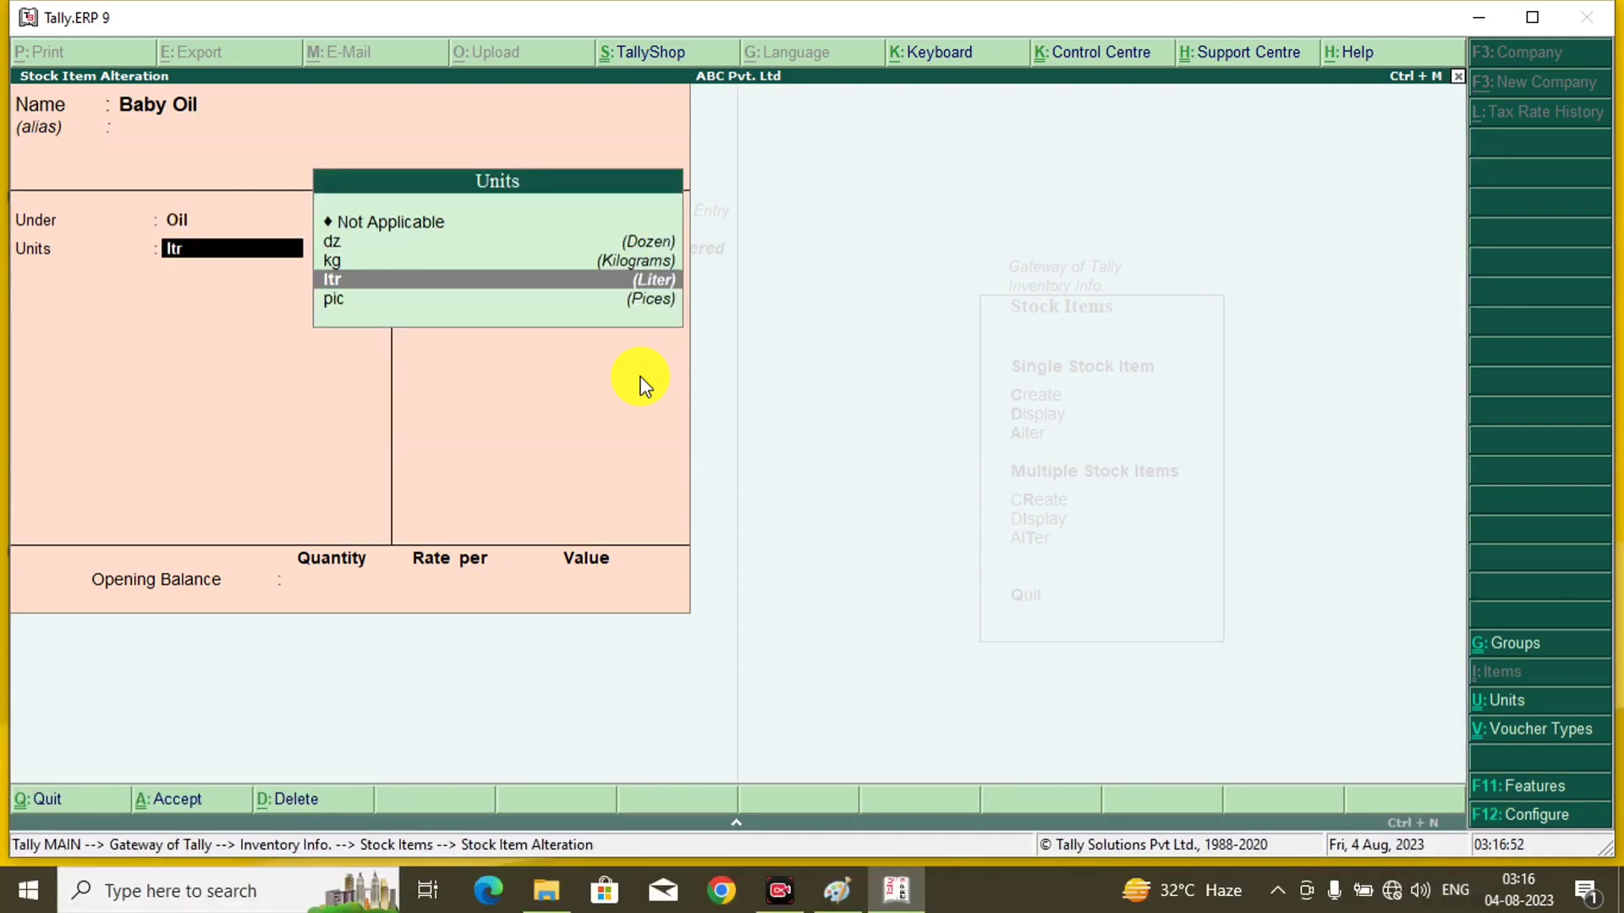
key(Return)
key(Return)
key(Return)
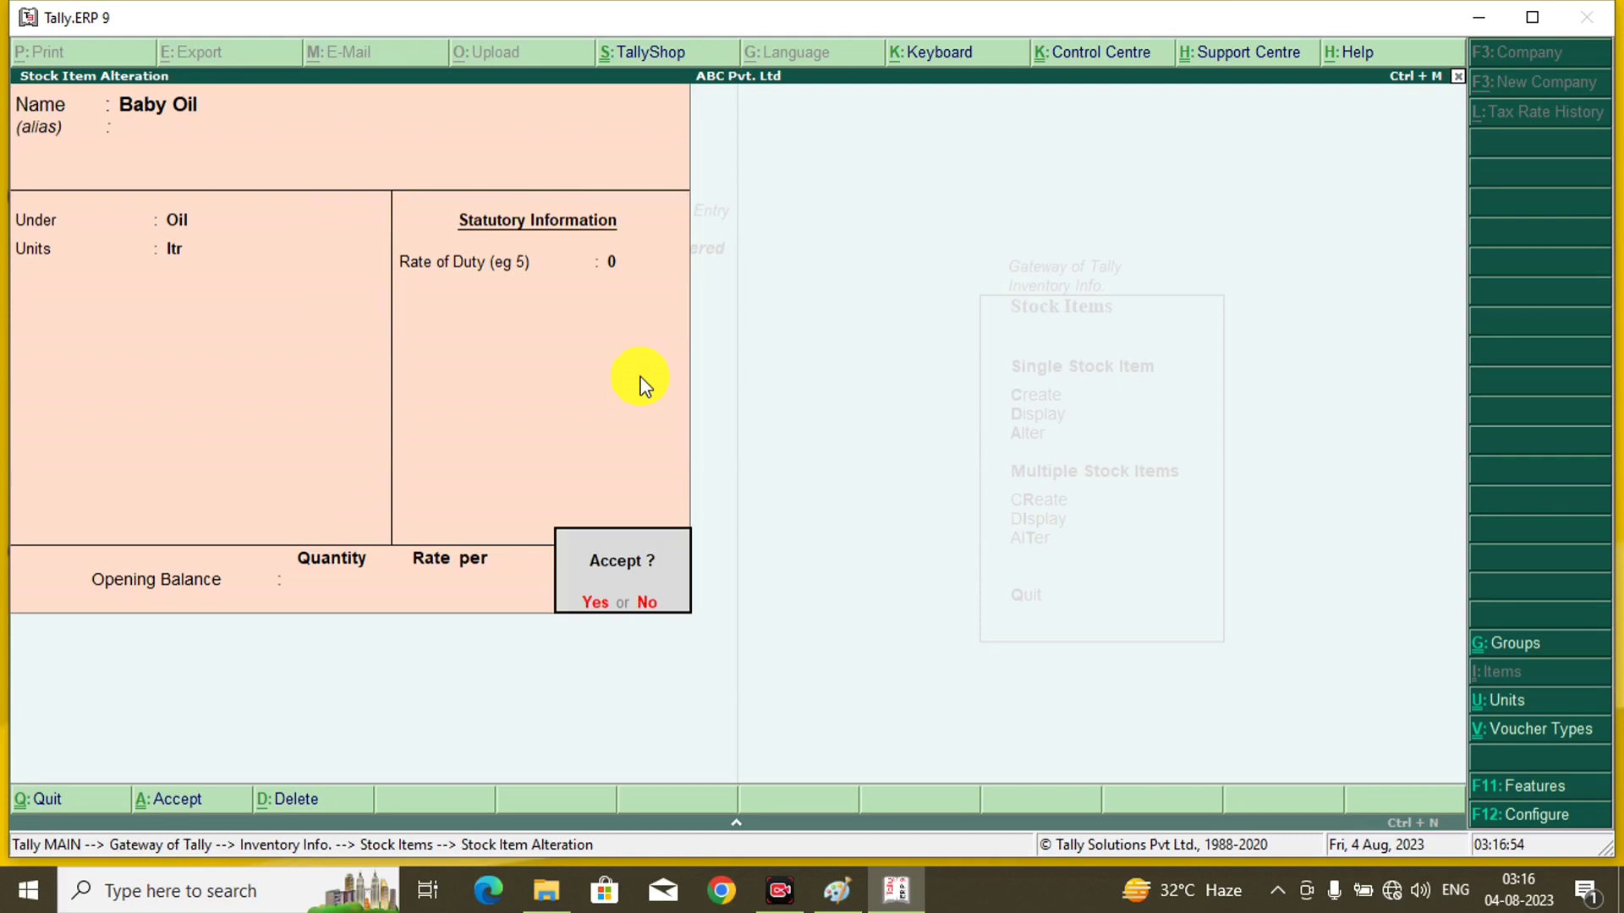
key(Return)
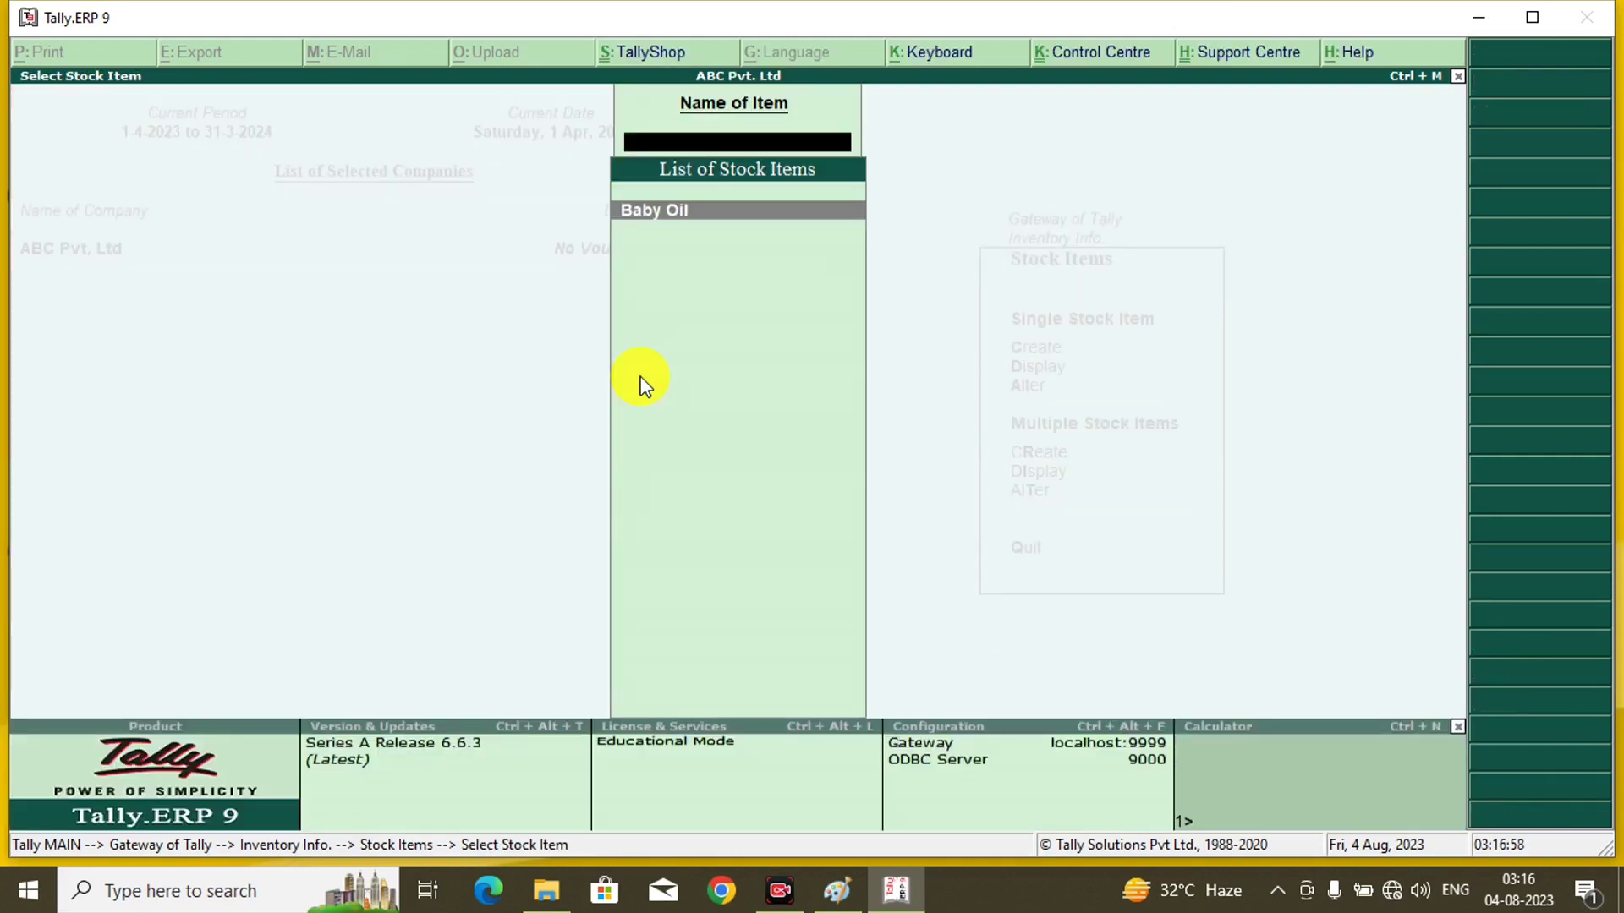
key(Escape)
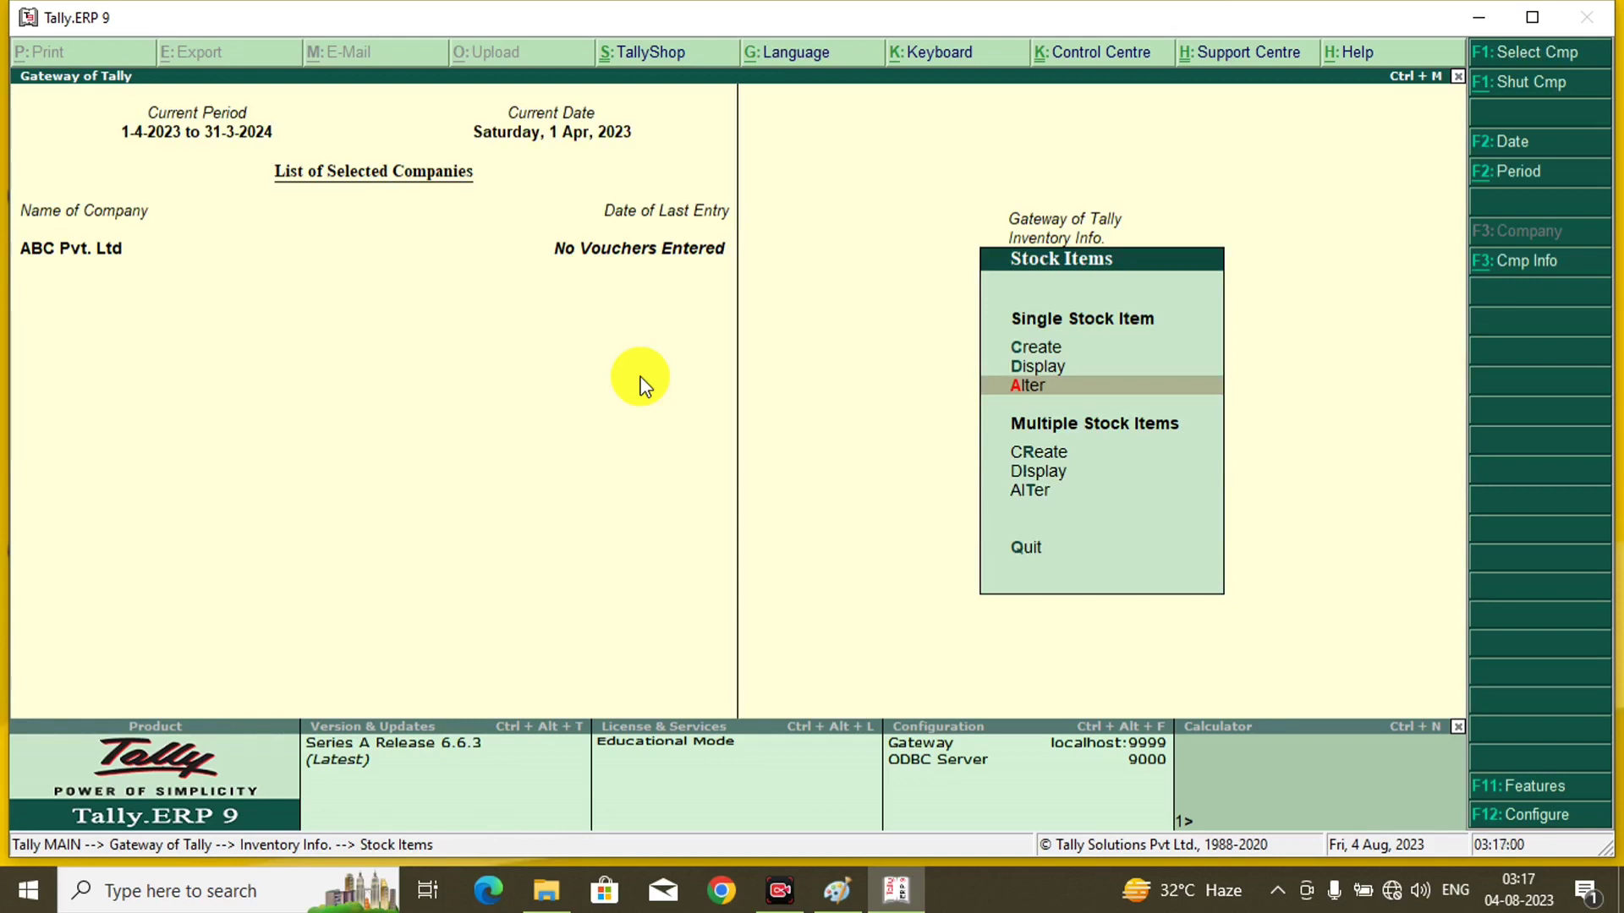
Step: Start multiple stock item creation for All Items and add Banana under the Fruit group with unit dz
key(Down)
key(Return)
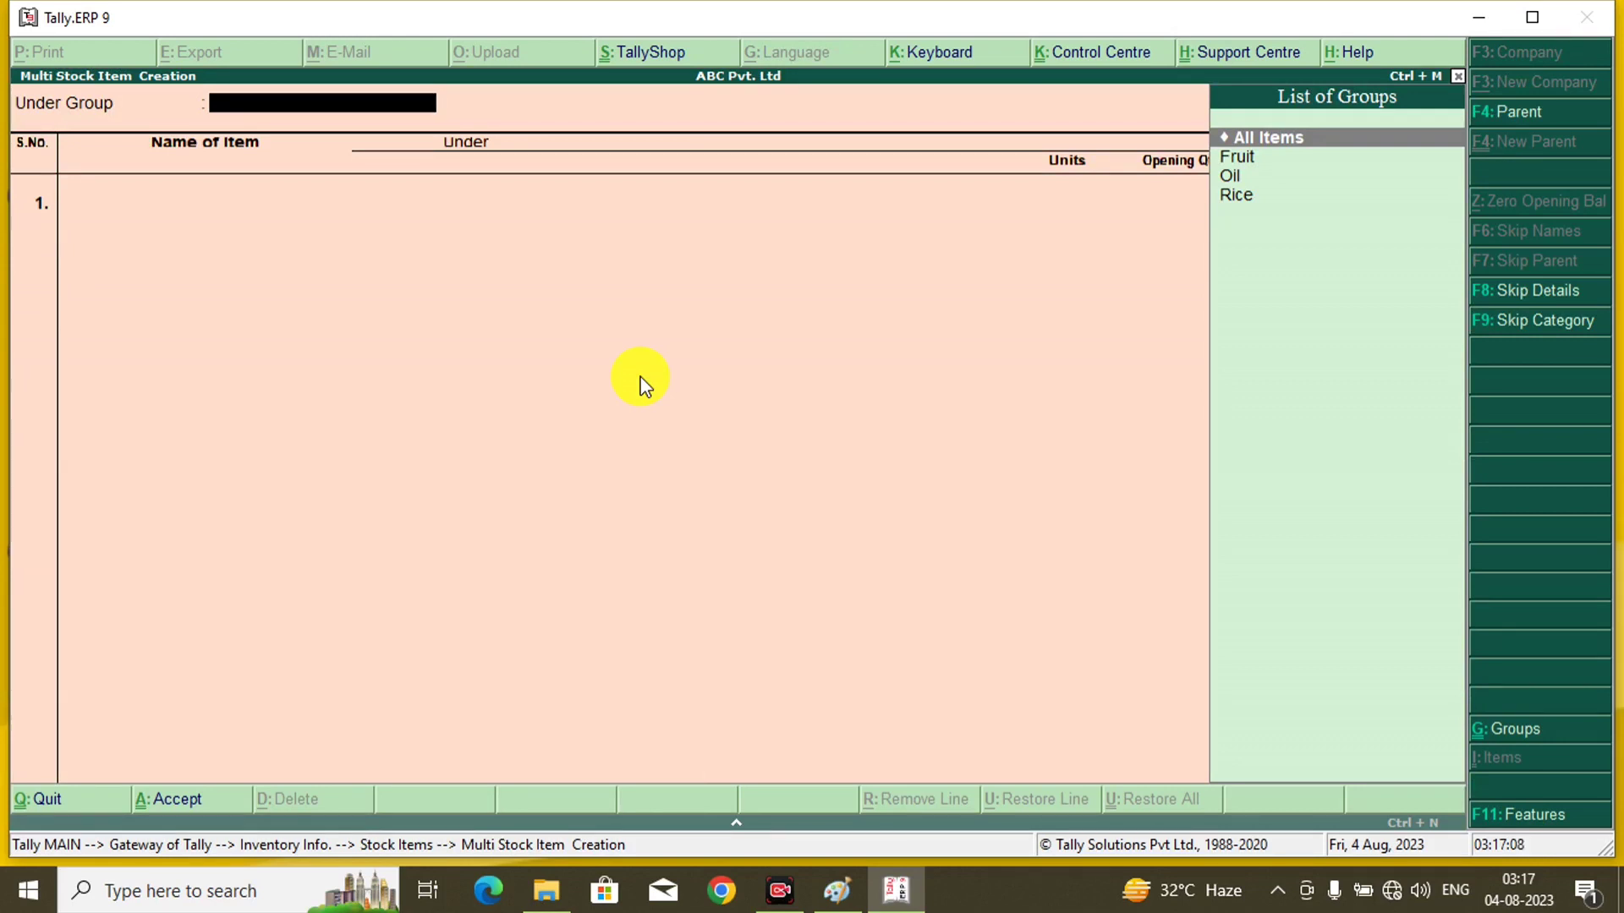
key(Return)
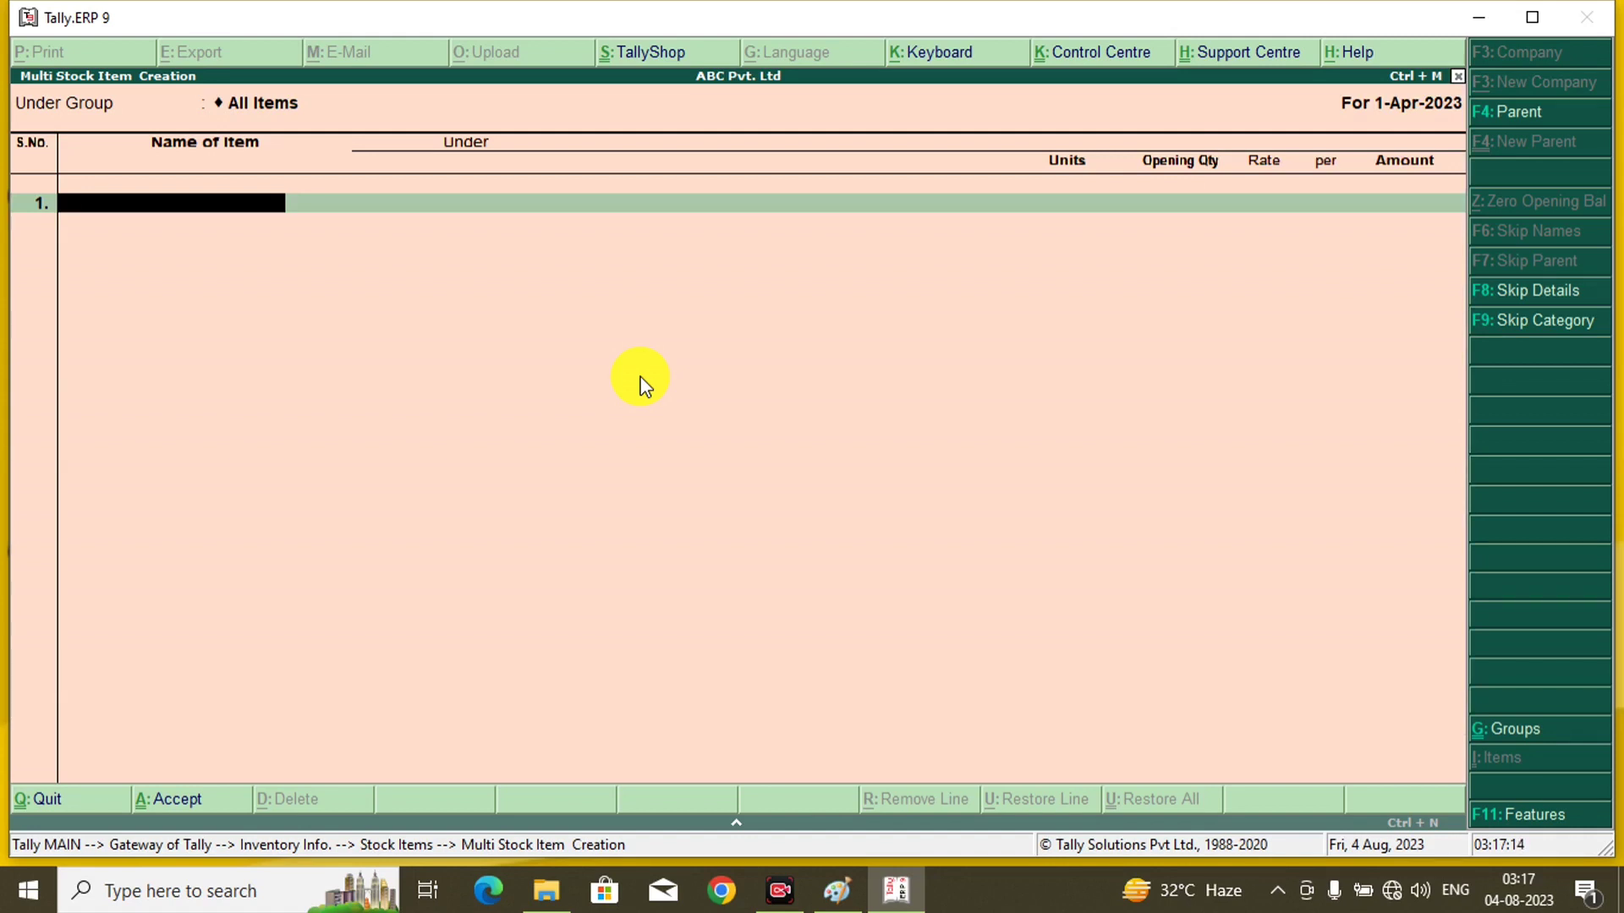
text(Banana)
key(Return)
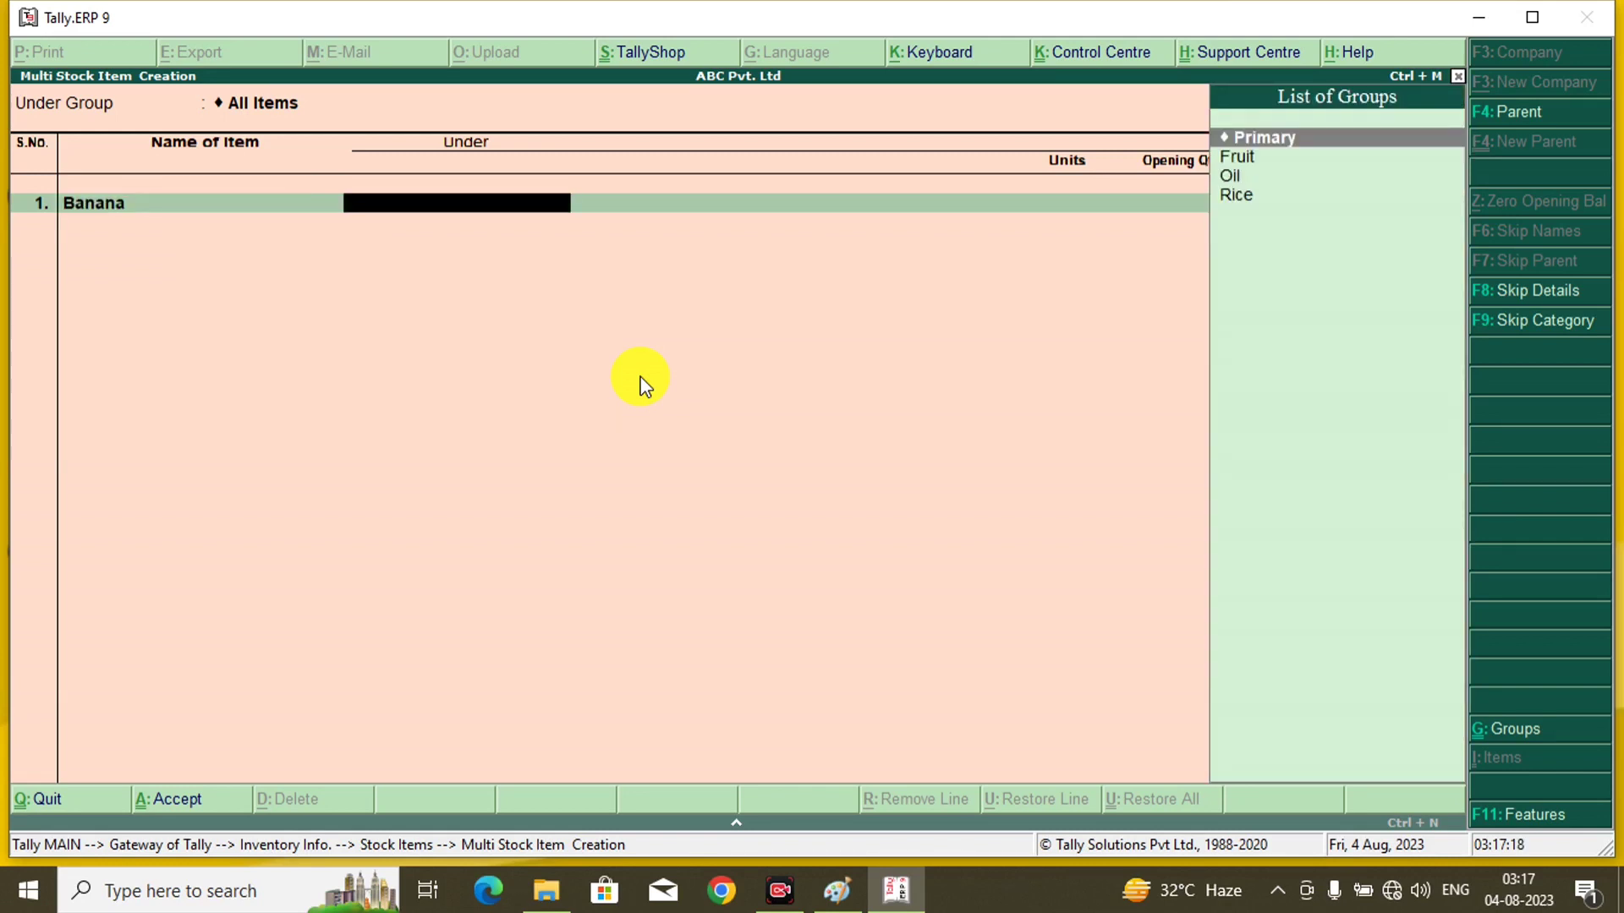
key(Down)
key(Down)
key(Up)
key(Return)
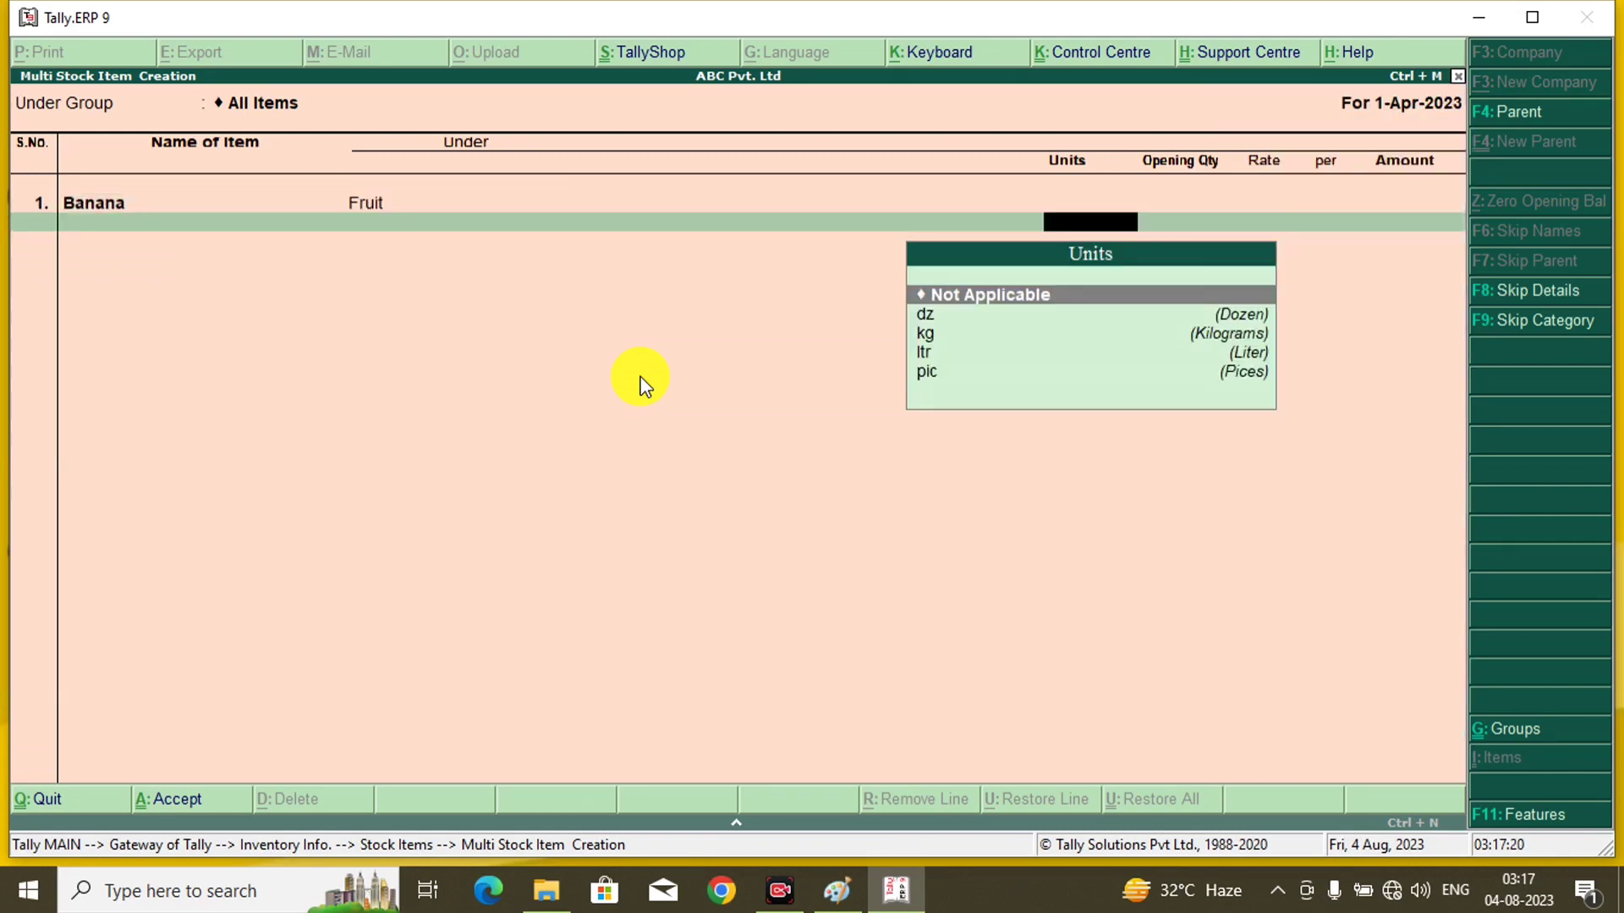
key(Down)
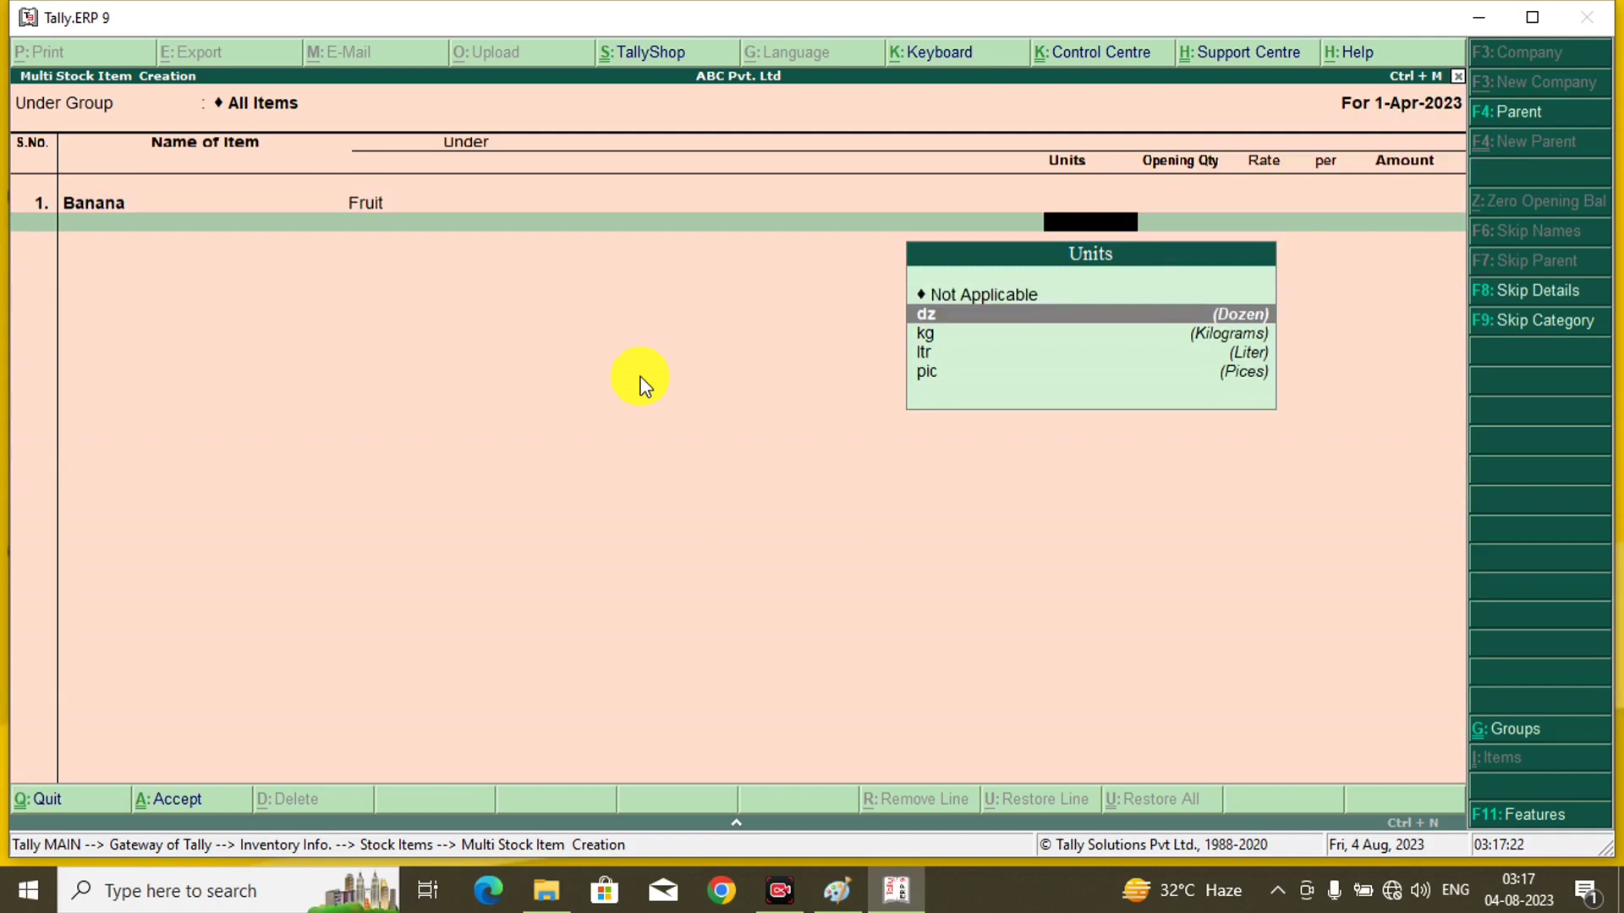
key(Return)
key(Return)
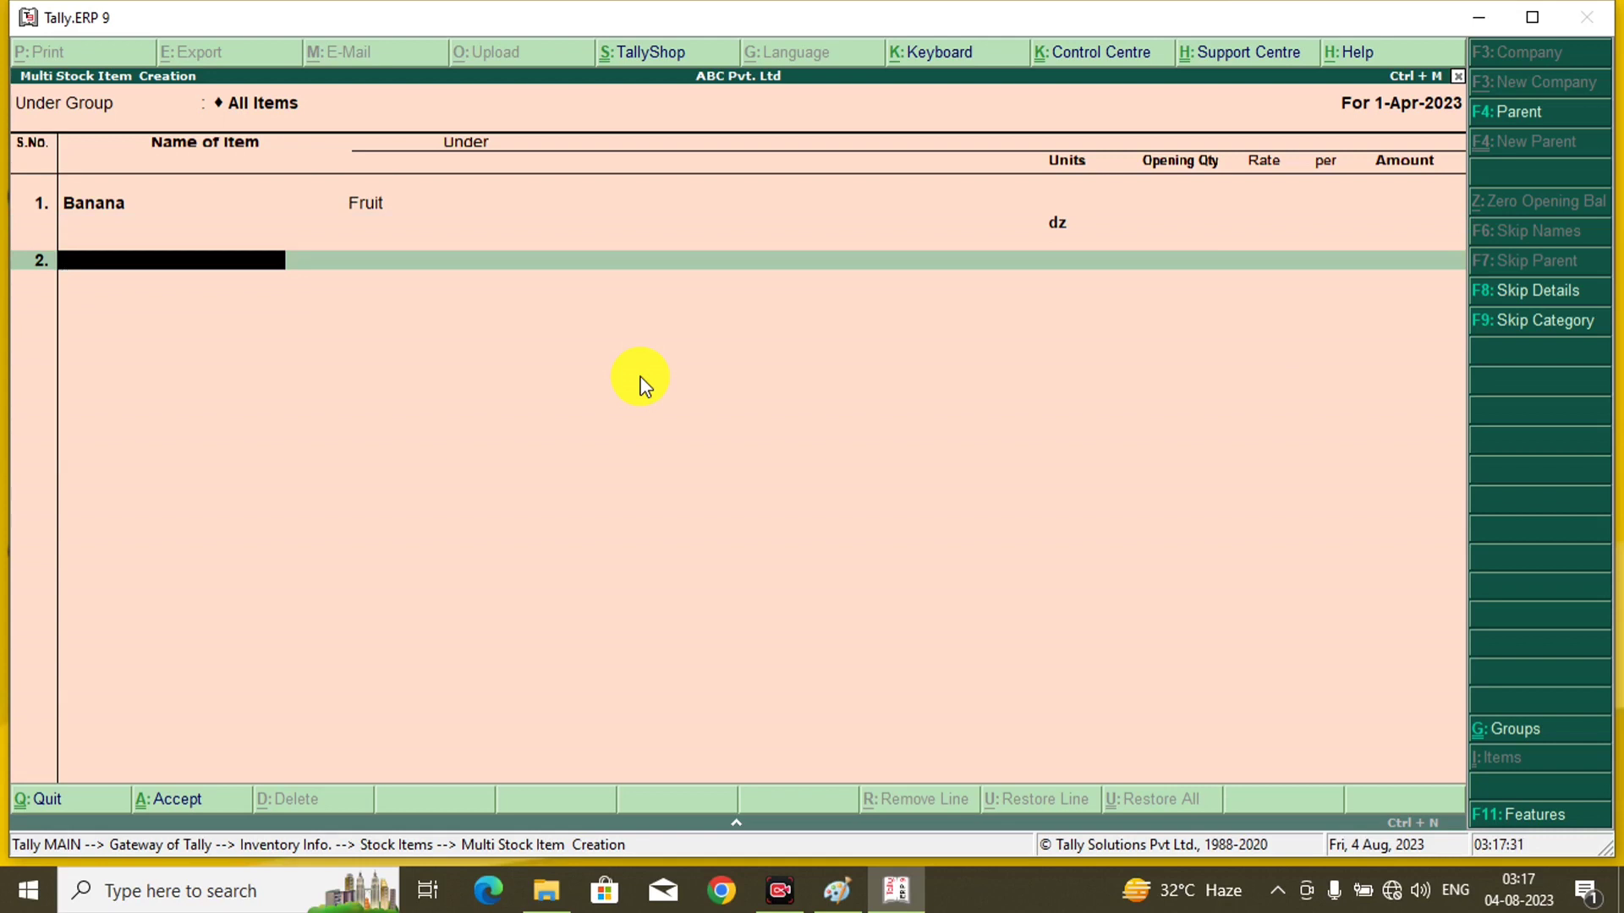
Step: Add a second item named Basmati Rice and place it under the Rice group
text(B)
text(as)
text(mst)
key(BackSpace)
key(BackSpace)
text(ati Rice)
key(Return)
key(Down)
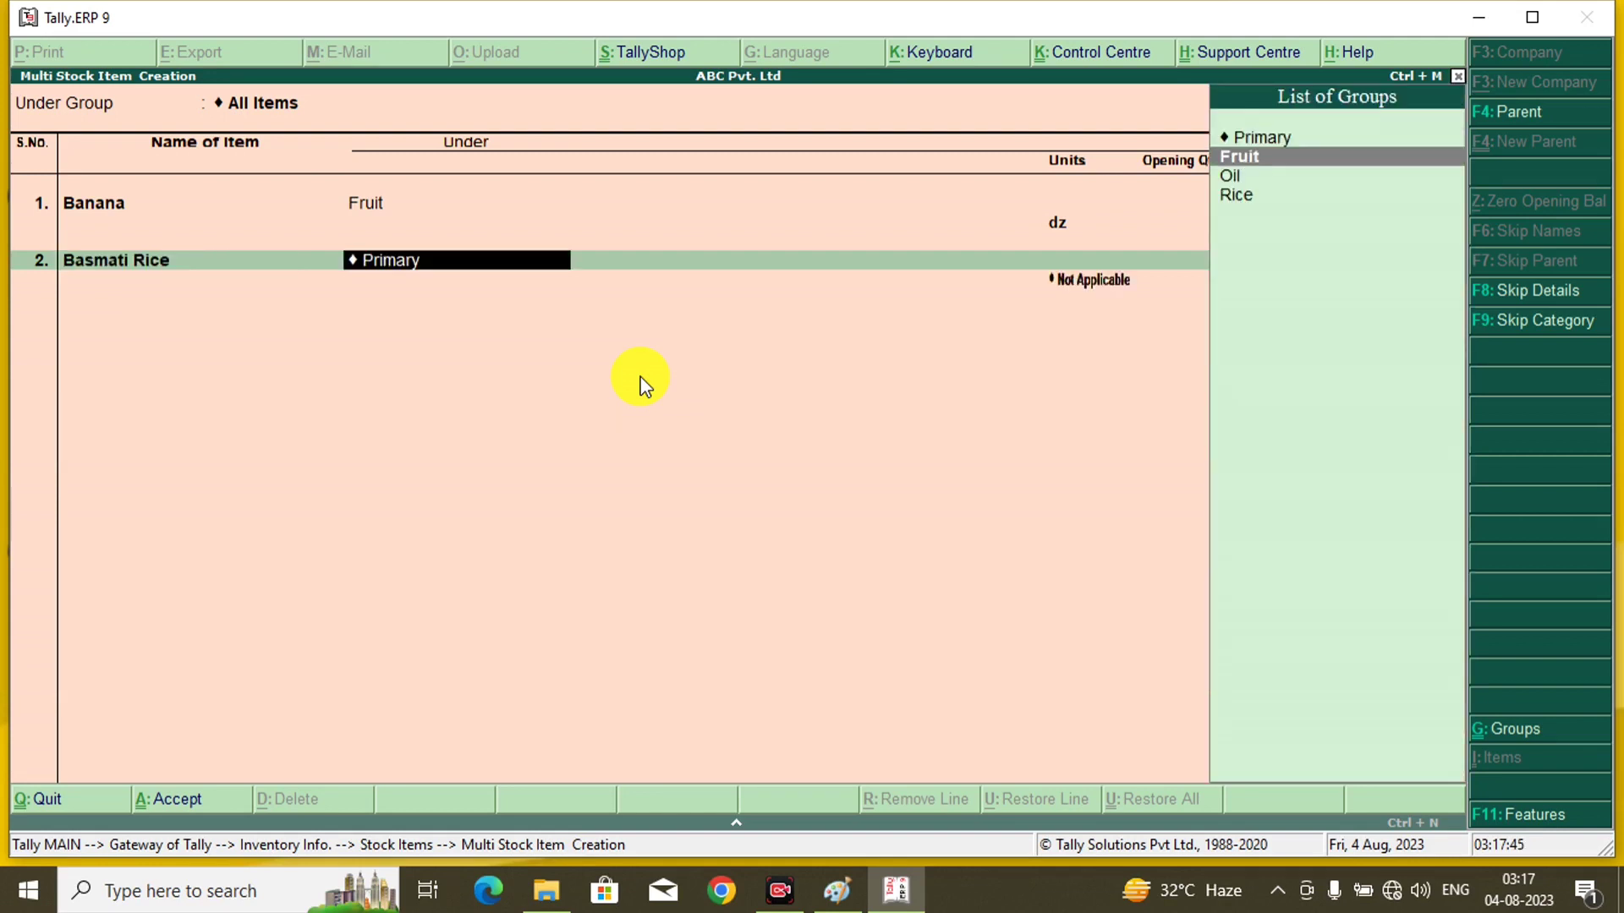
key(Down)
key(Down)
key(Return)
Step: Set the unit of Basmati Rice to kg and finish the item list
key(Down)
key(Down)
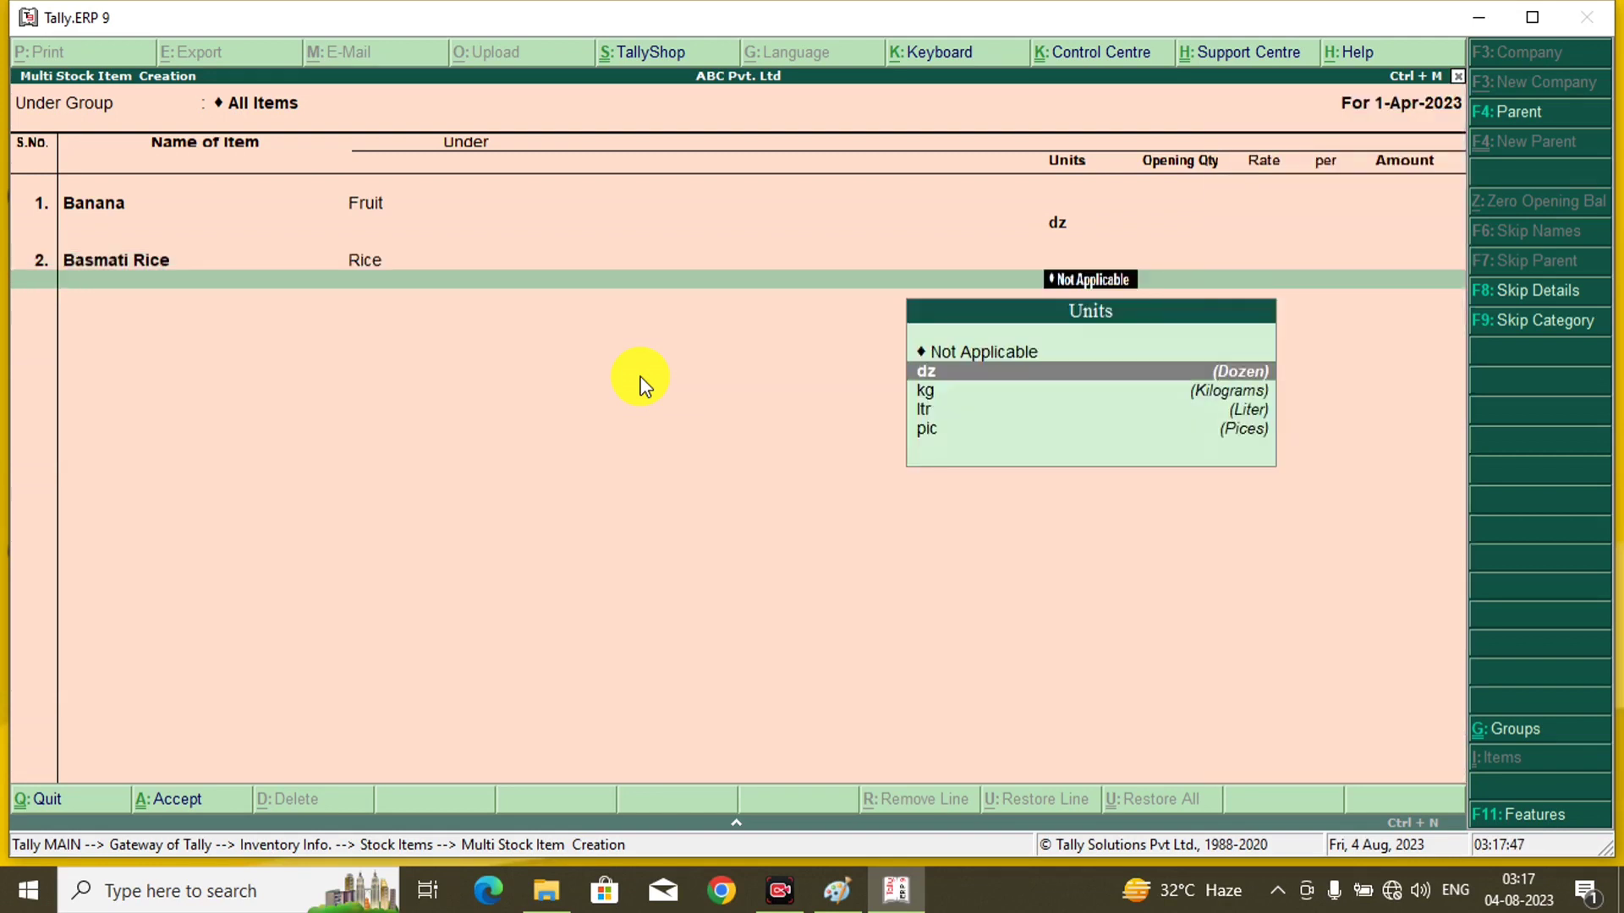
key(Return)
key(Return)
key(Return)
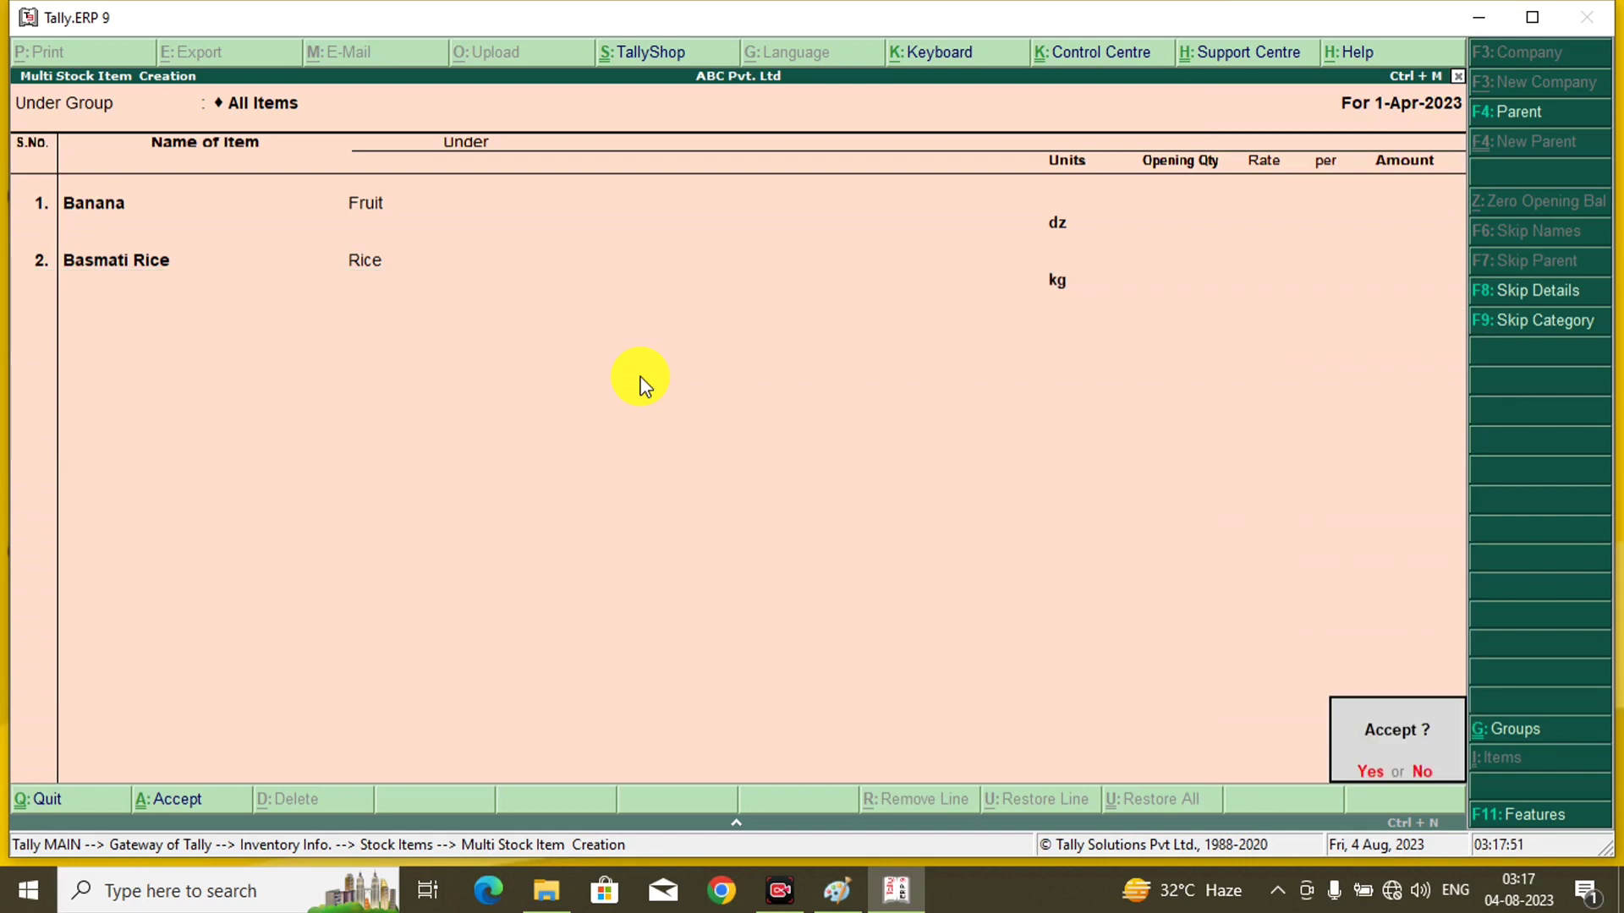
Step: Decline accepting the list and go through the existing Banana and Basmati Rice entries to an empty third line
key(n)
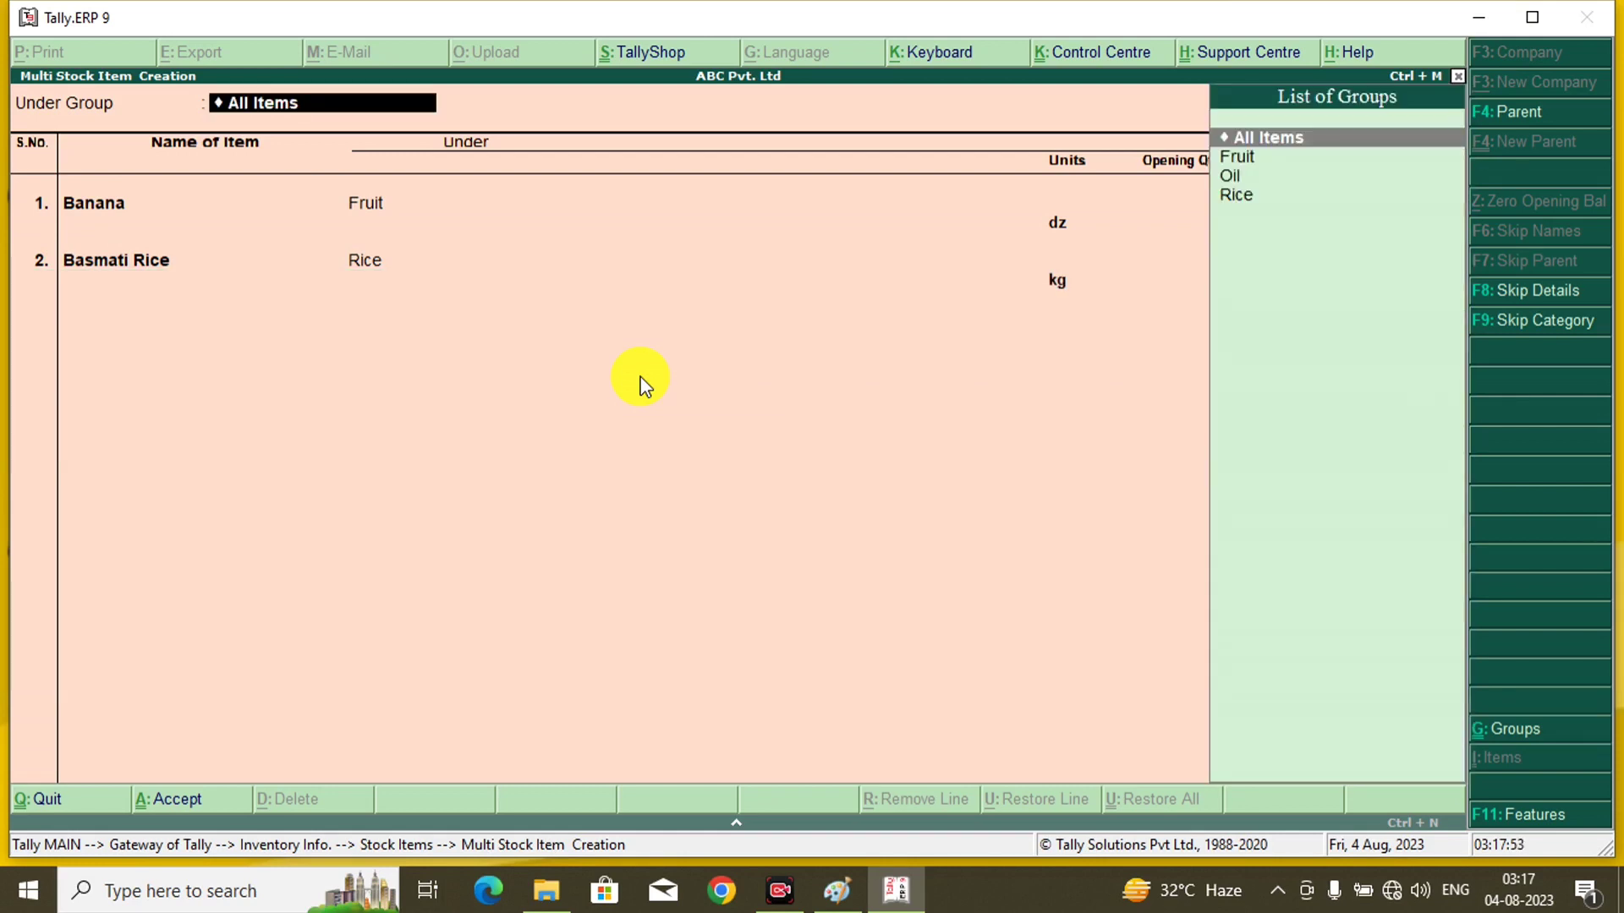
key(Return)
key(Return)
key(Return)
key(Return)
key(Return)
key(Return)
key(Return)
key(Return)
key(Return)
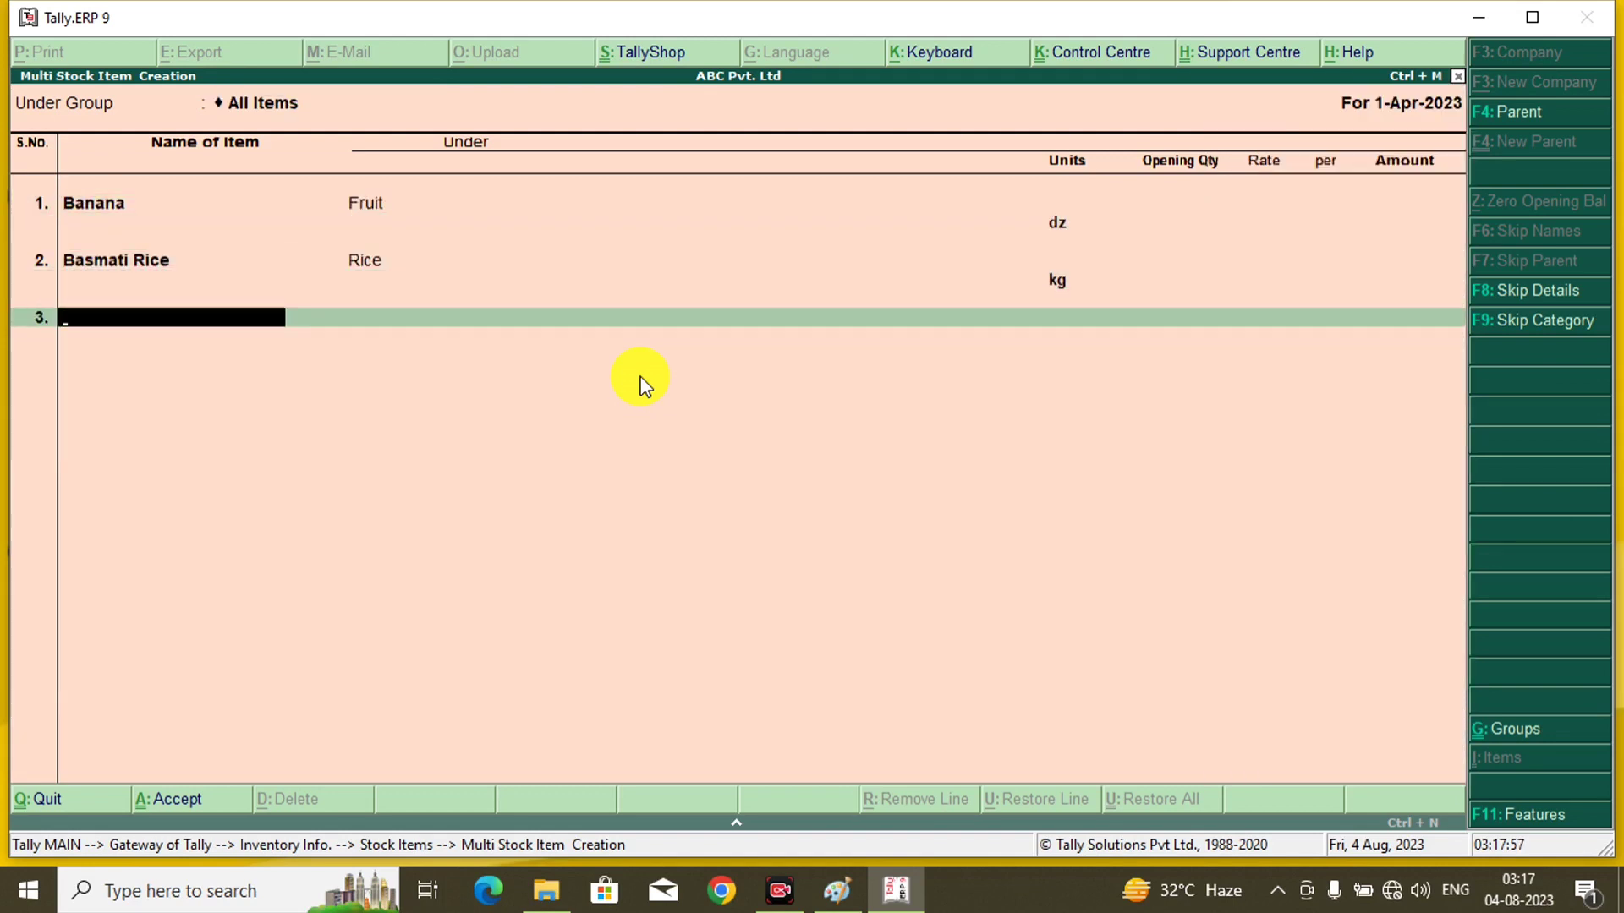
Step: Add Bajaj Oil under the Oil group with unit ltr and save the multiple stock items
text(Bajaj oil)
key(Return)
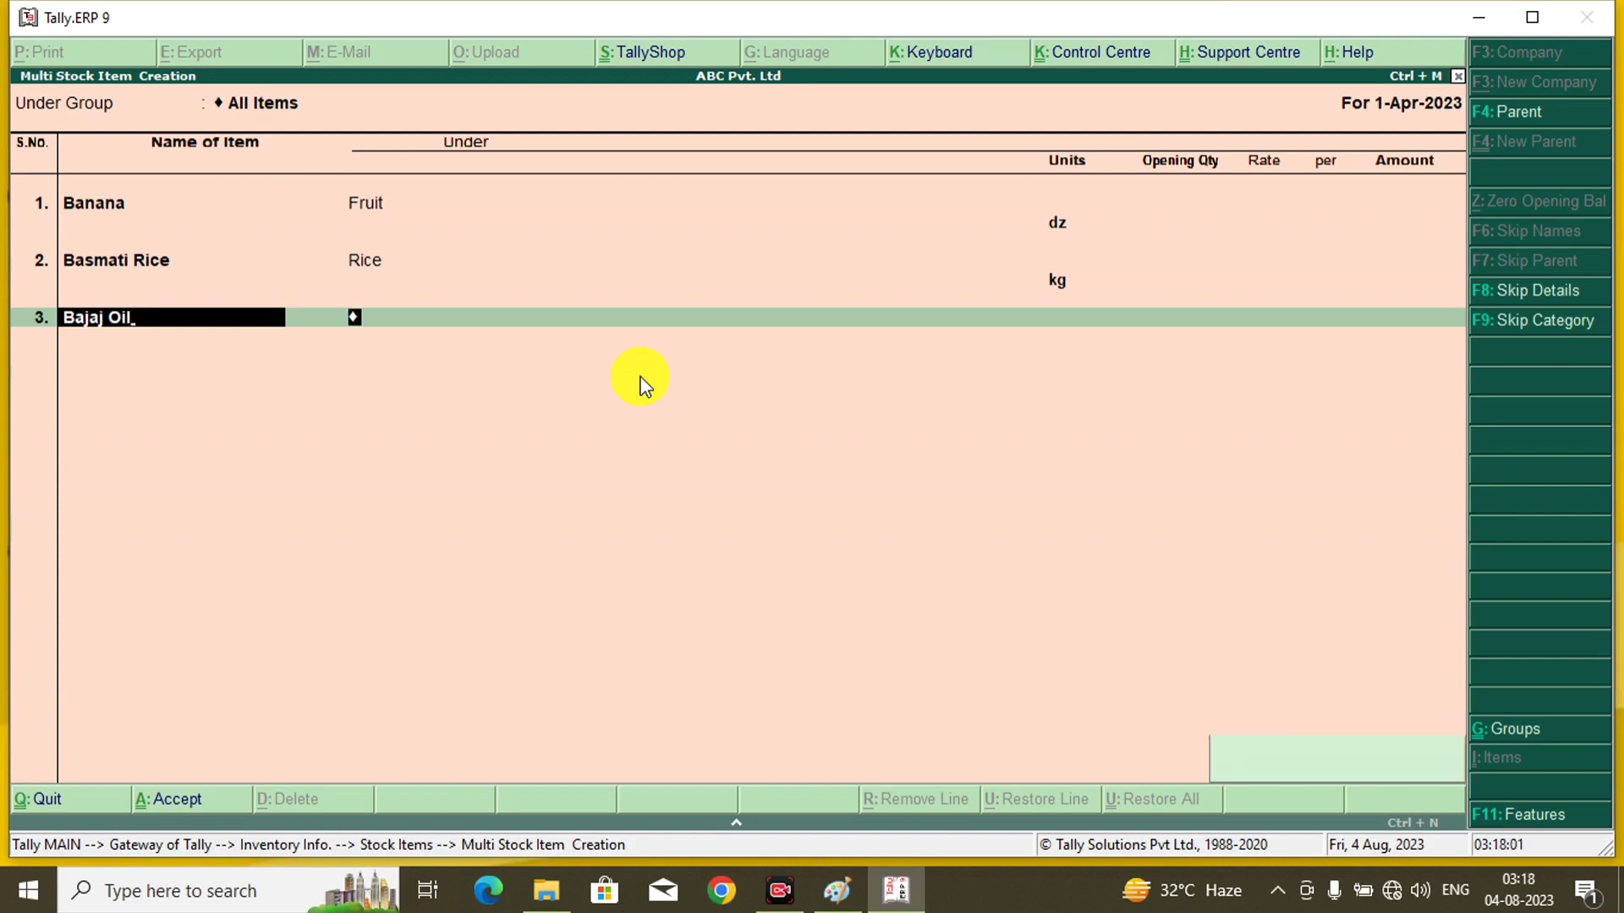
key(Down)
key(Down)
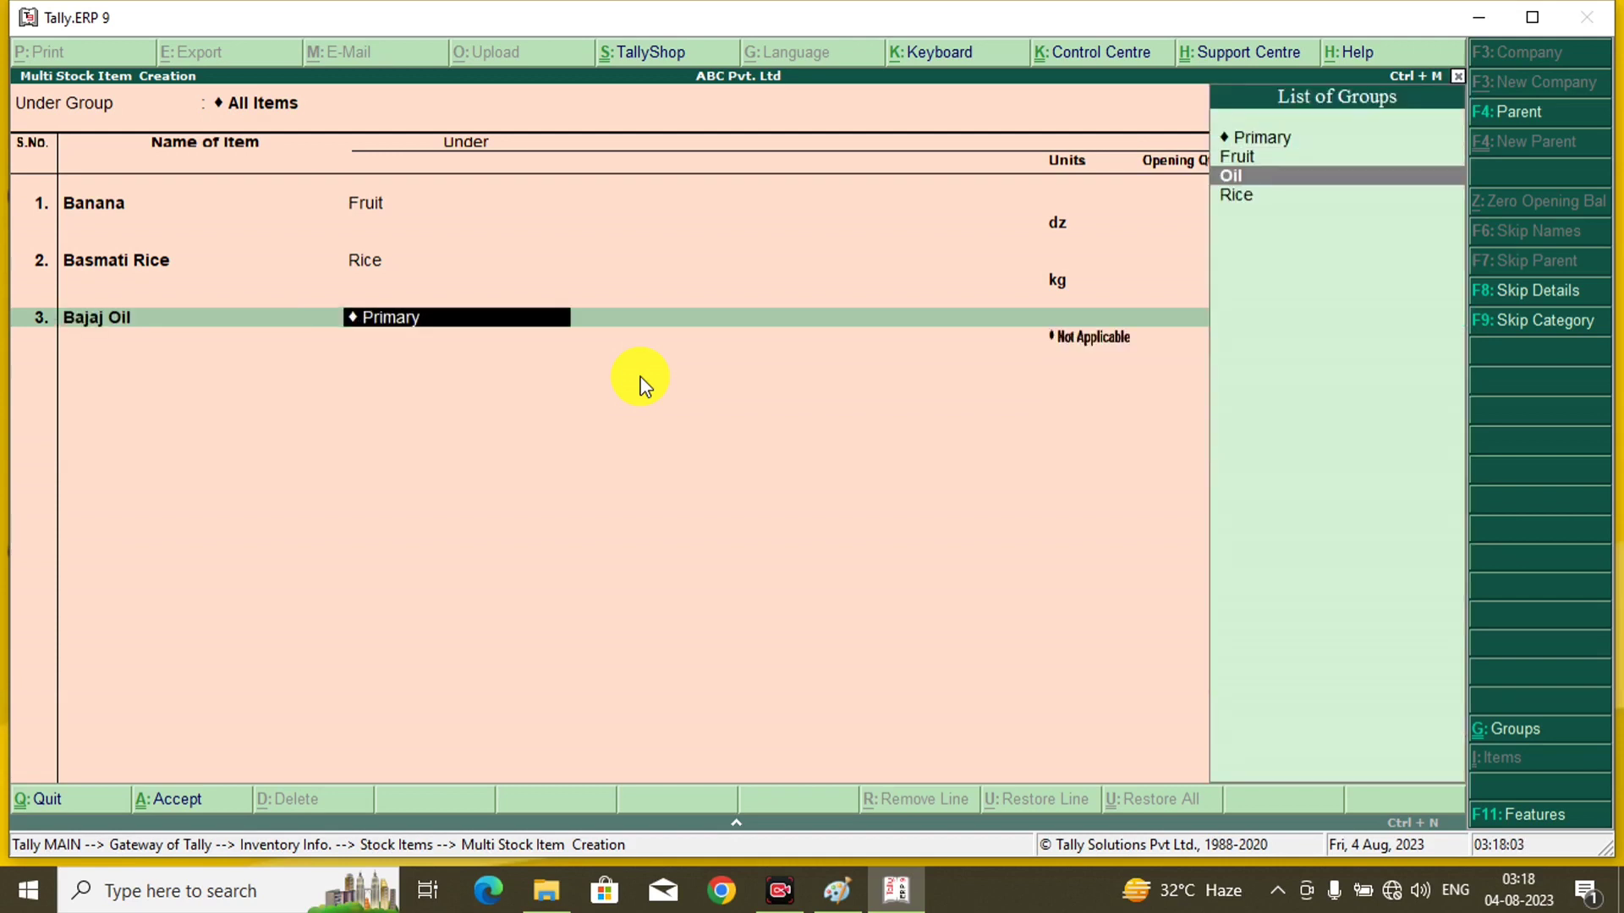
key(Return)
key(Down)
key(Up)
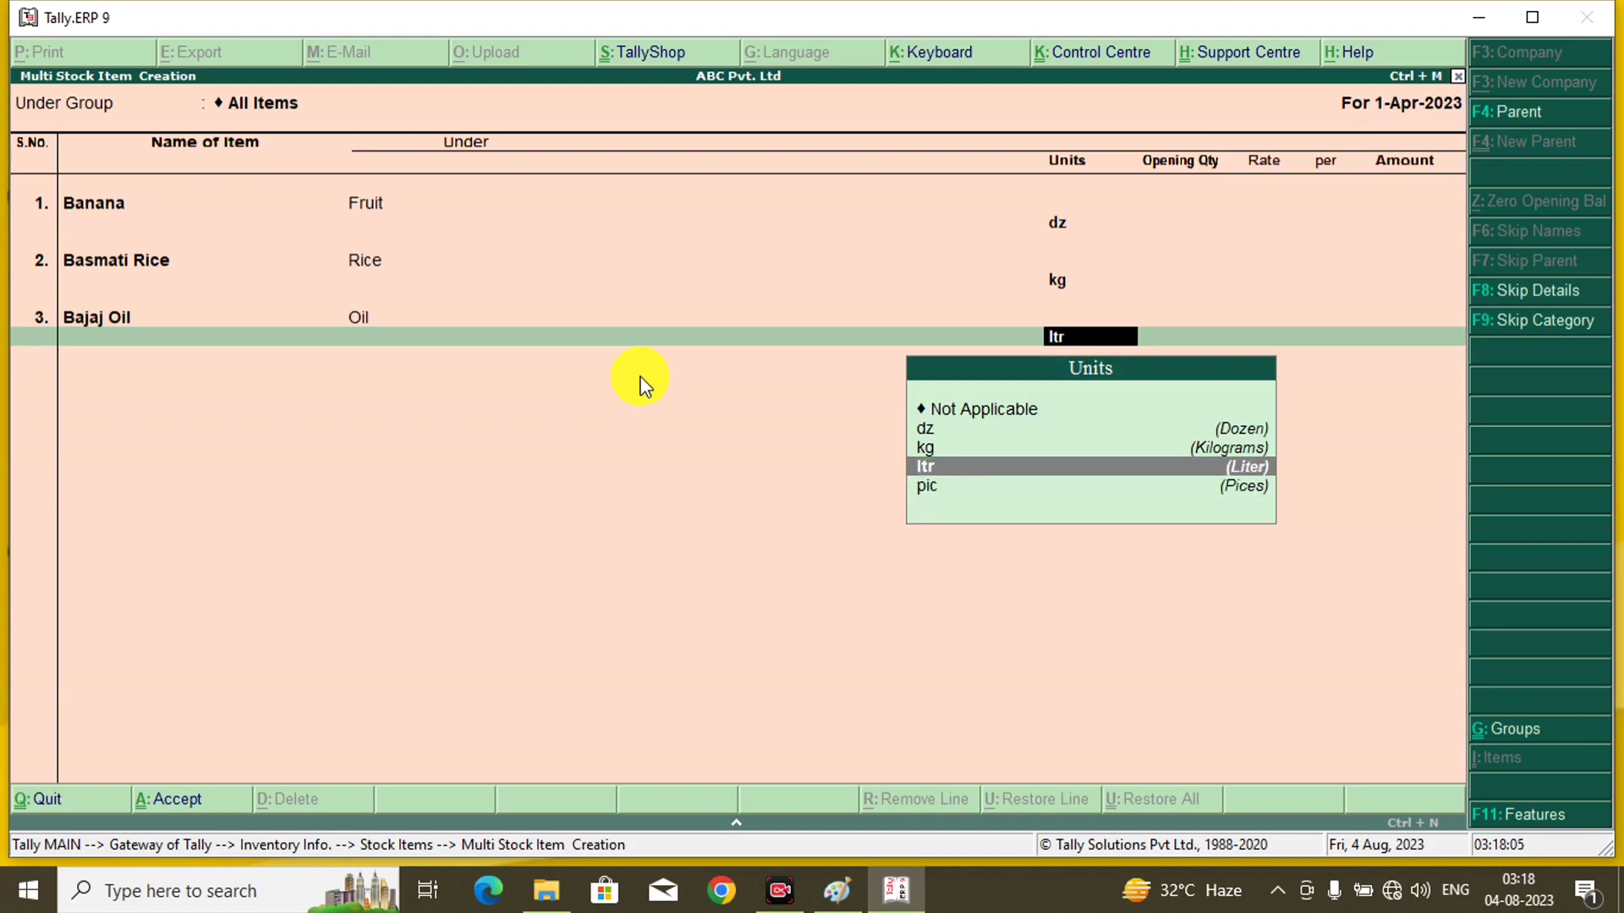
key(Return)
key(Return)
key(ctrl+a)
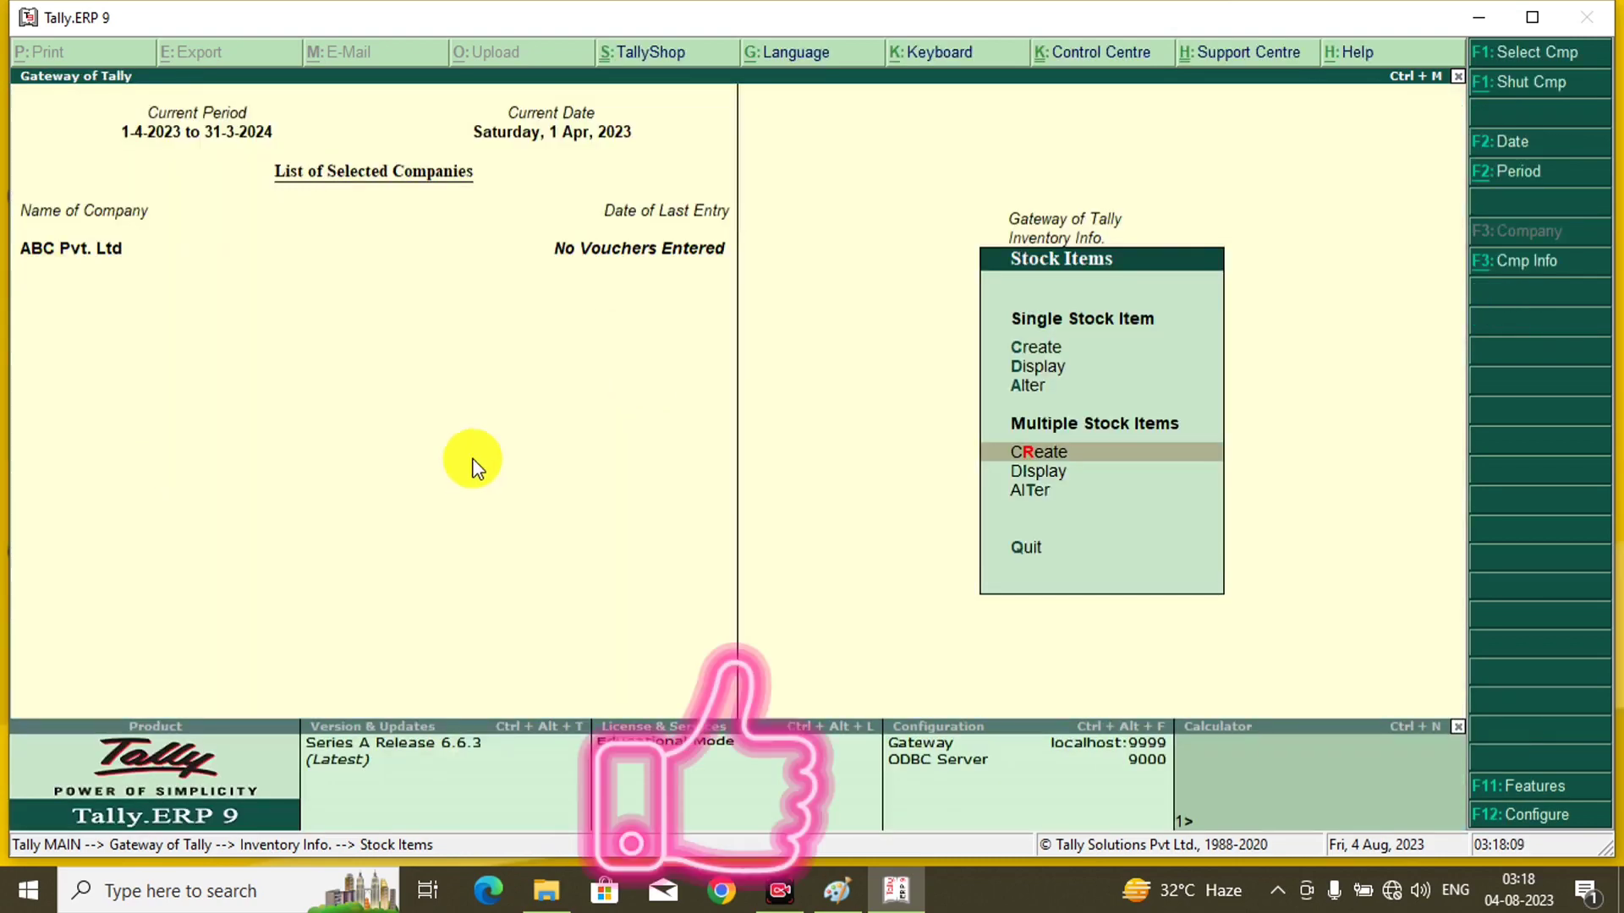
Step: Display the multiple stock items for All Items, review the list and return to the stock item options
key(Down)
key(Return)
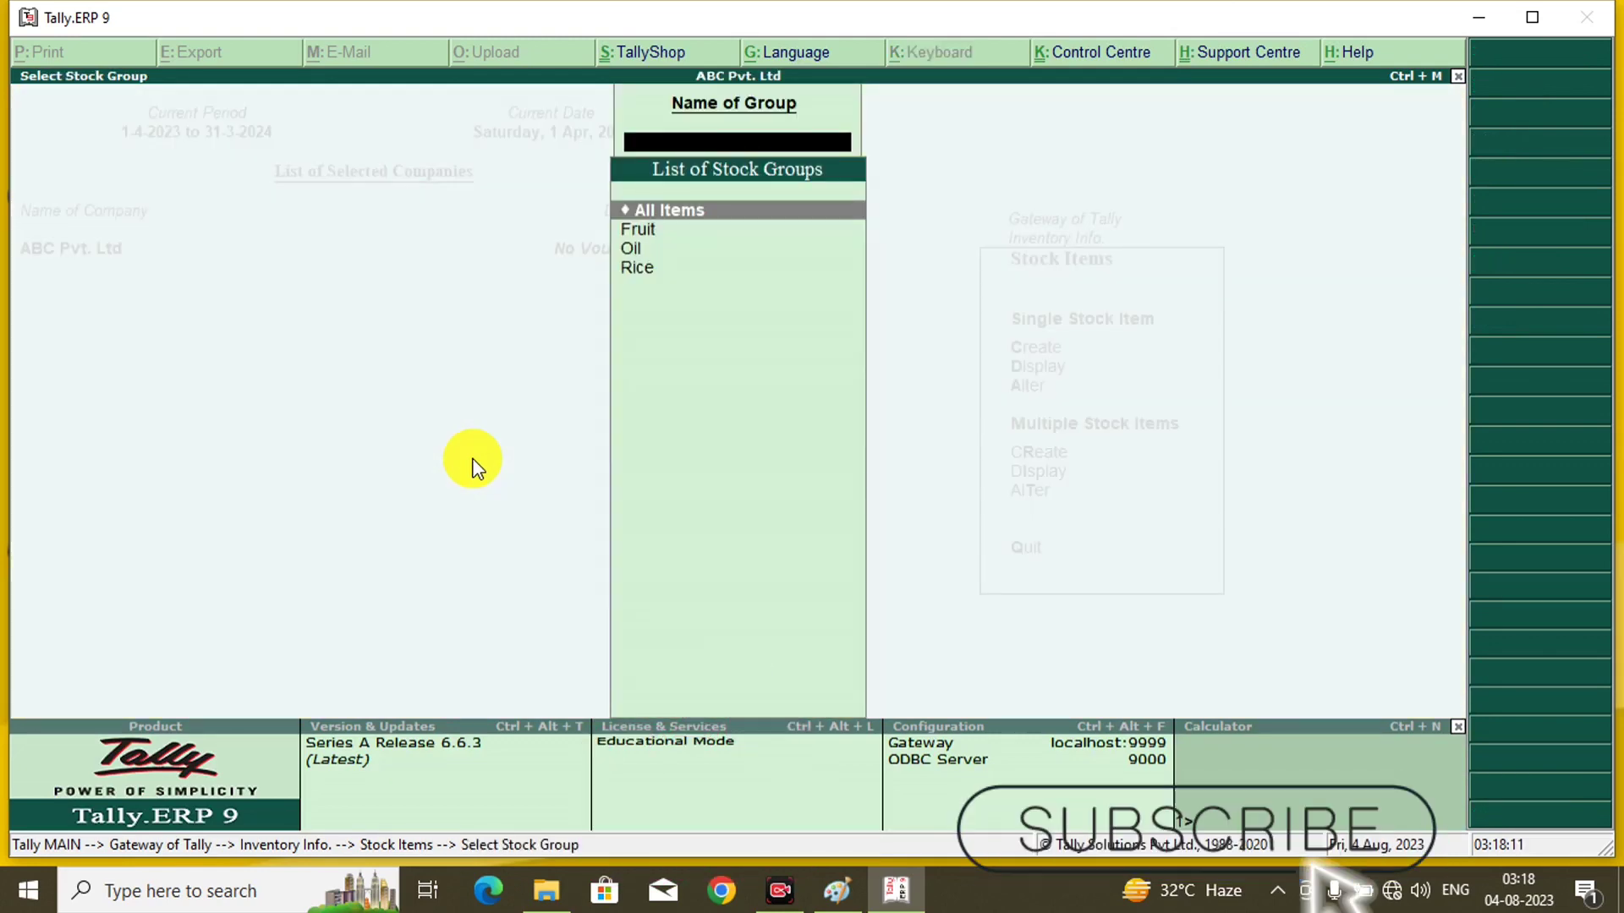
key(Return)
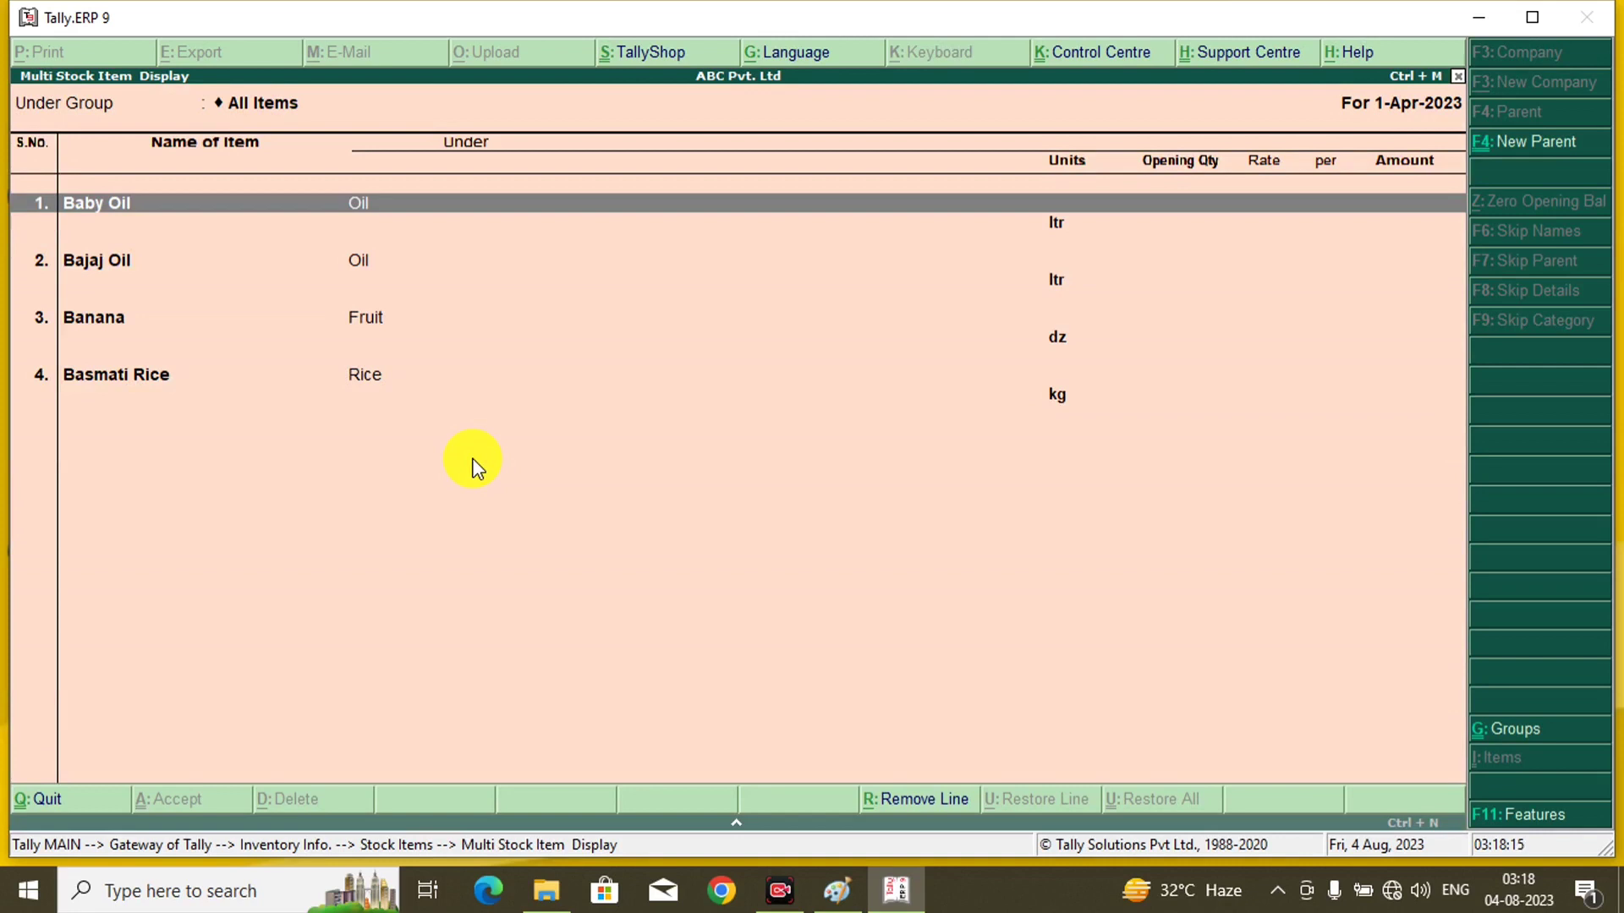
key(Down)
key(Down)
key(Down)
key(Down)
key(Down)
key(Down)
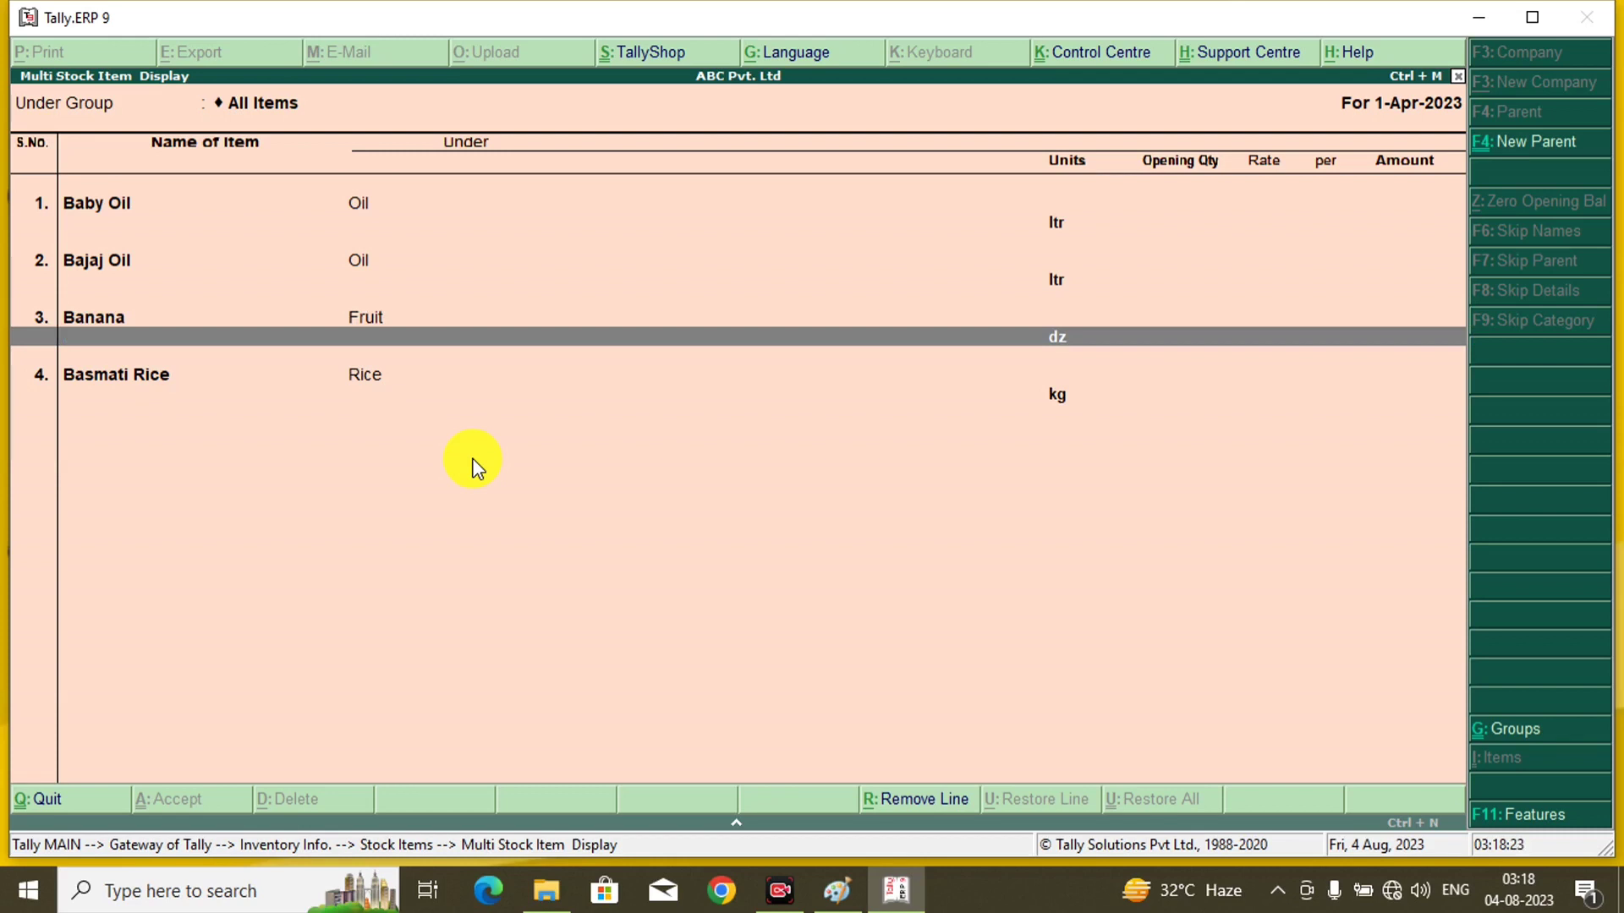
key(Escape)
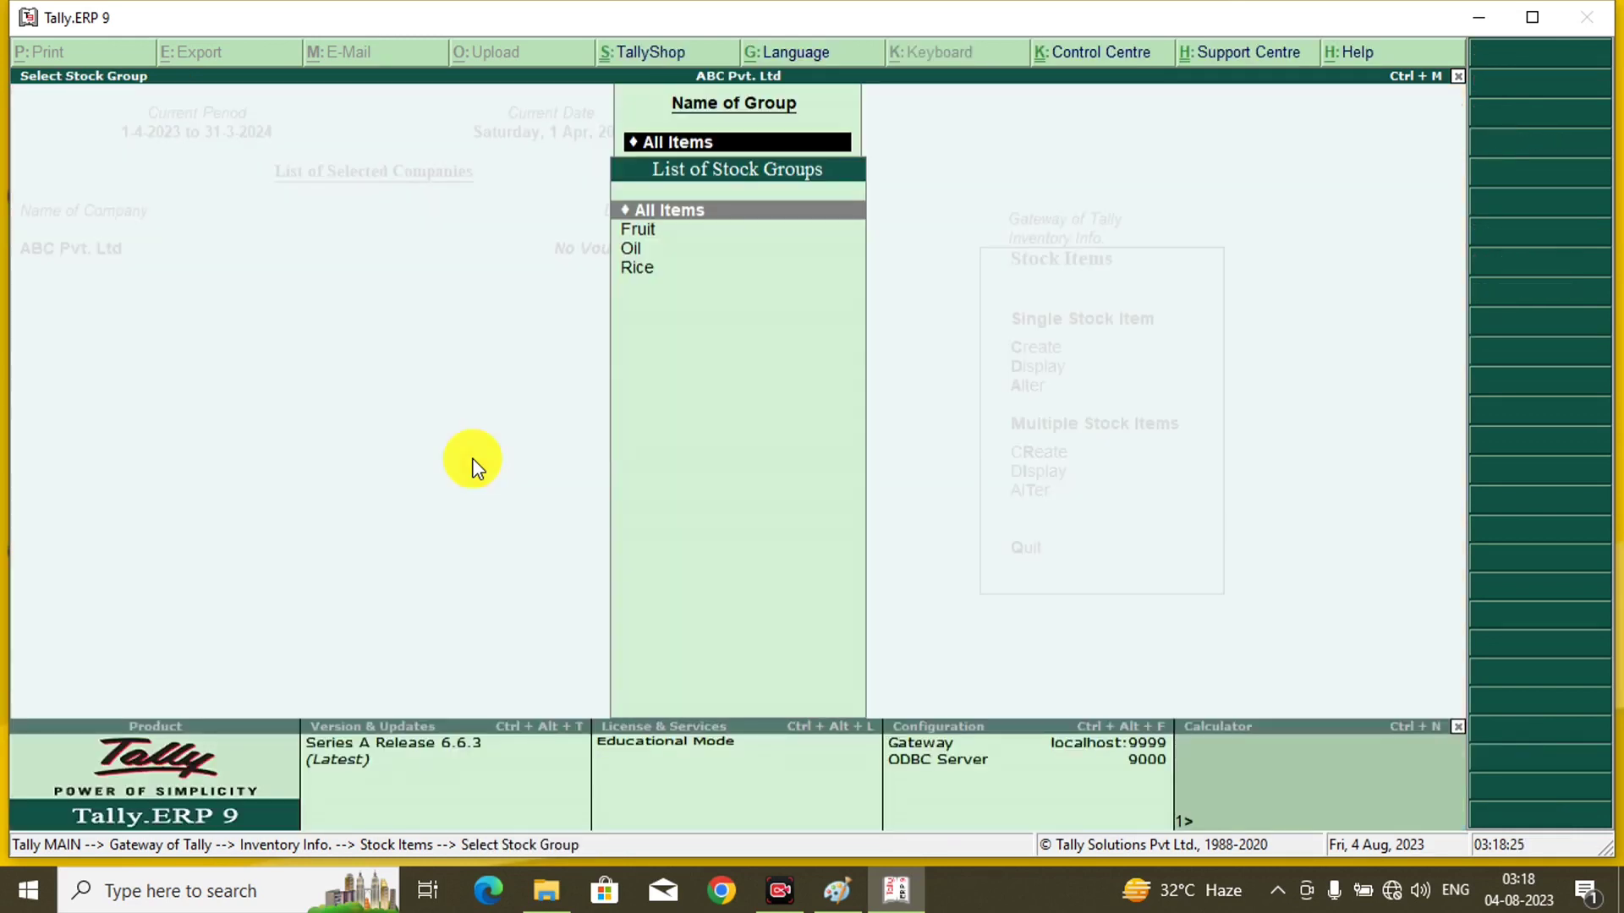
key(Escape)
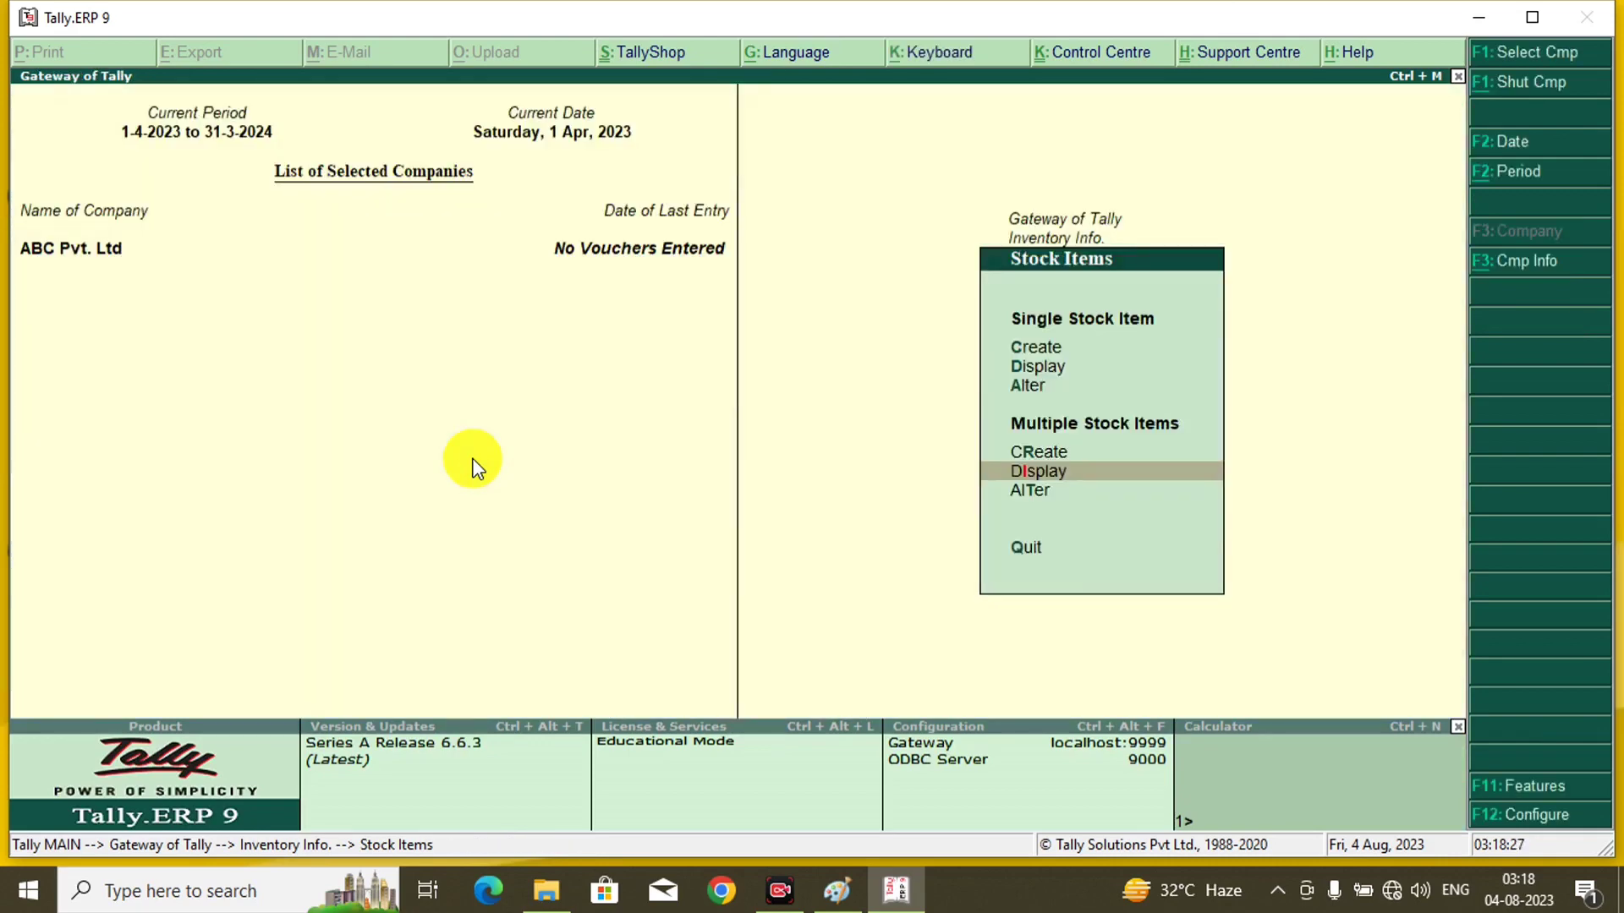
Step: Try to delete Basmati Rice in multiple stock item alteration for All Items by clearing its name and accepting the list
key(Down)
key(Return)
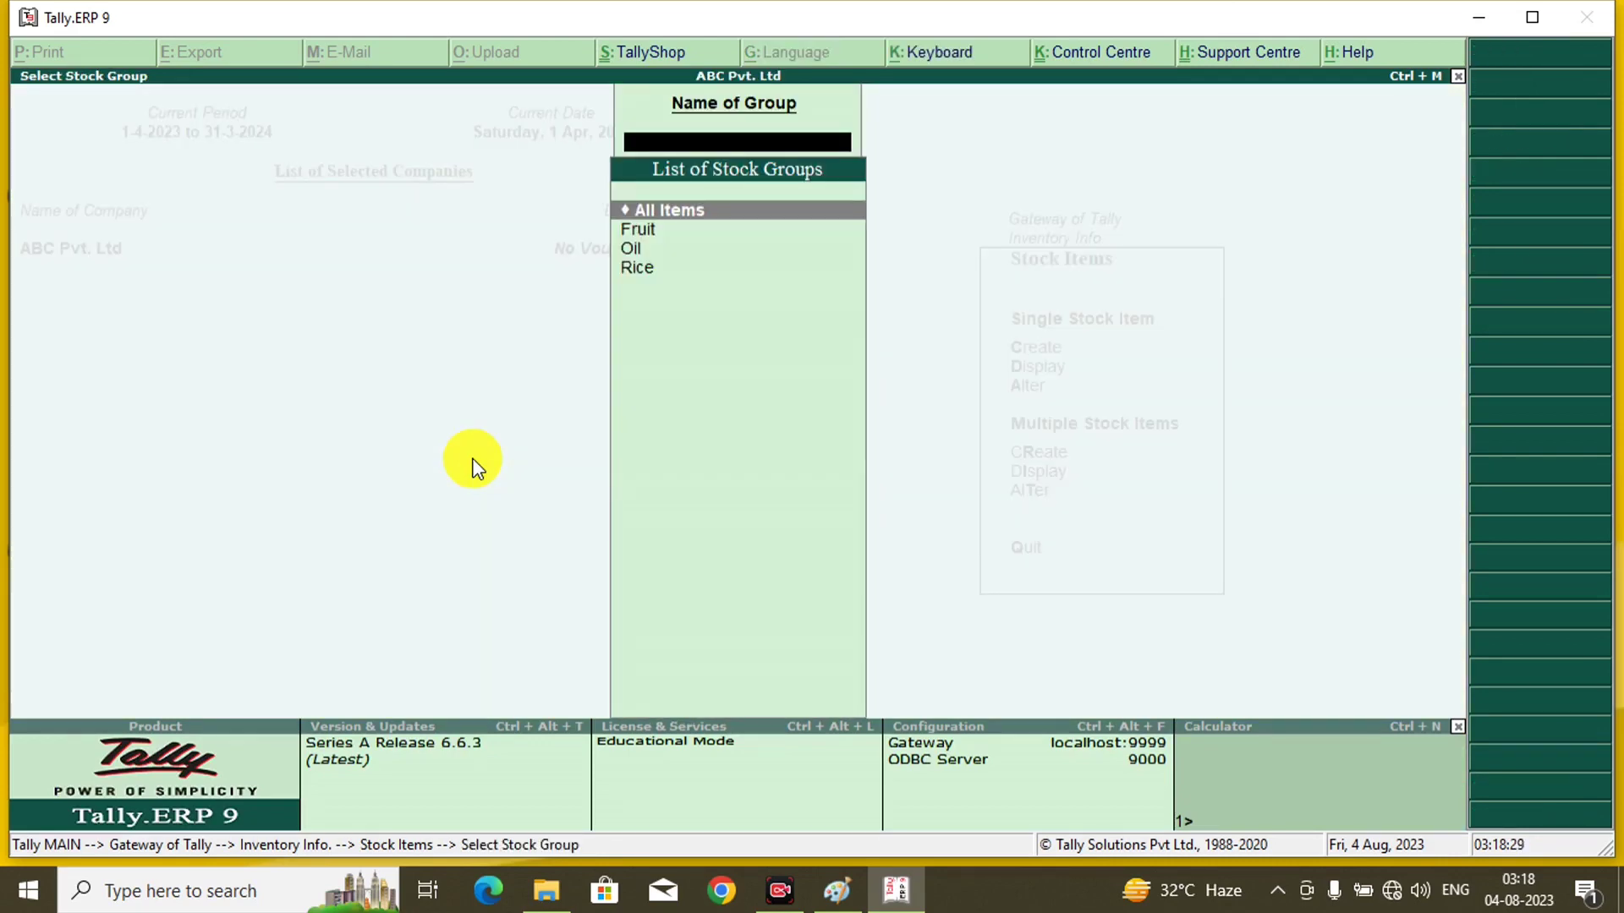
key(Return)
key(Down)
key(Down)
key(Down)
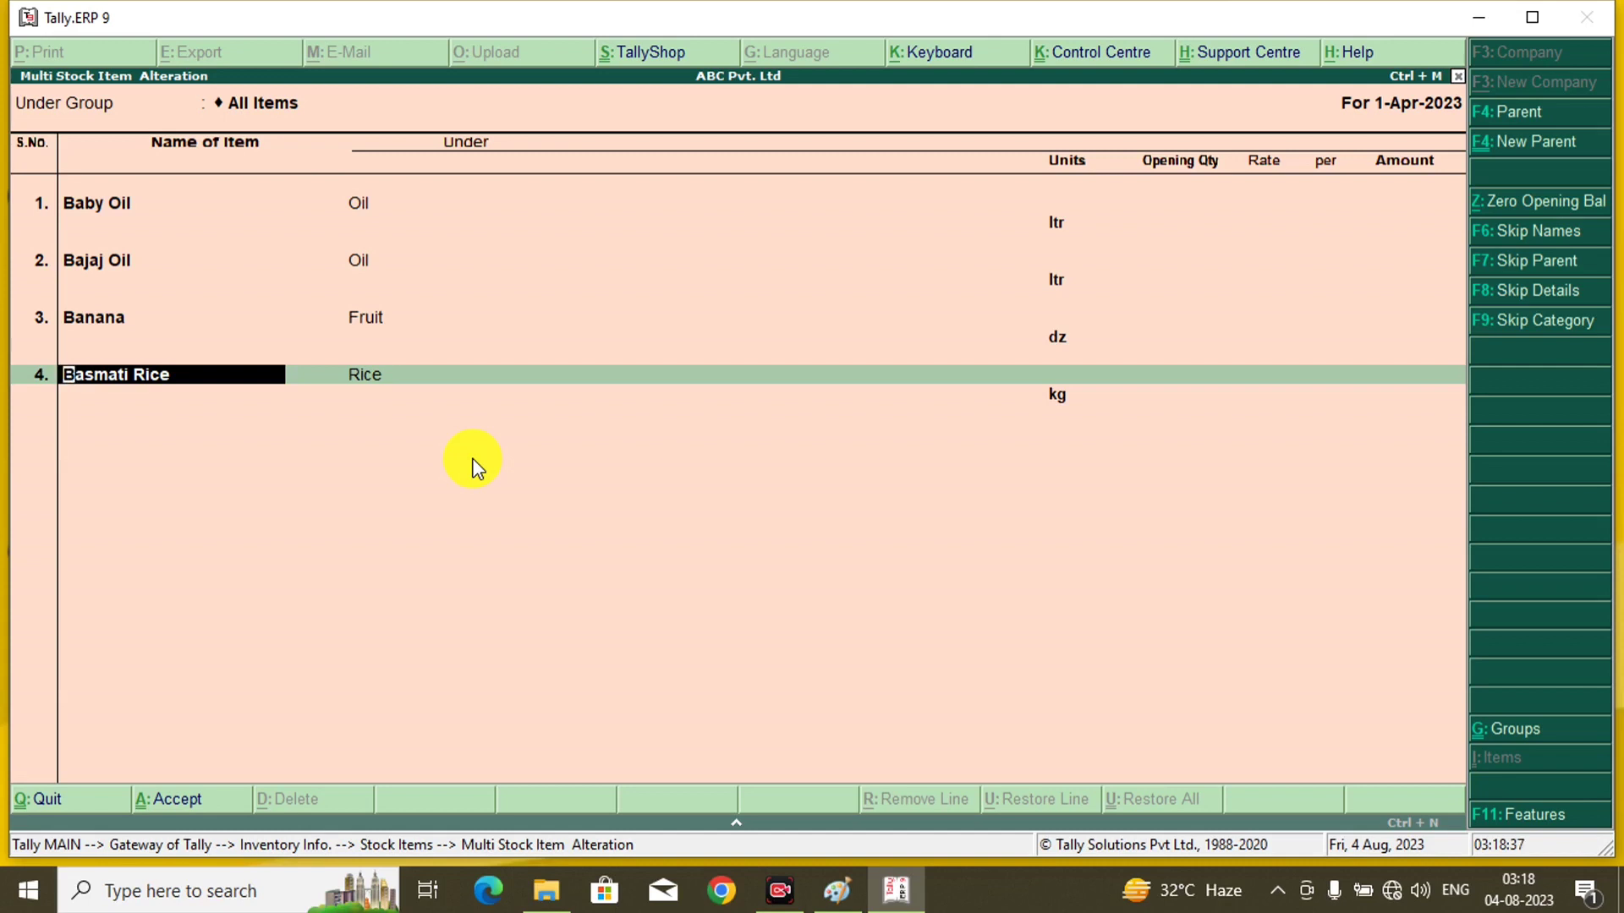
key(Up)
key(Down)
text(Hdj)
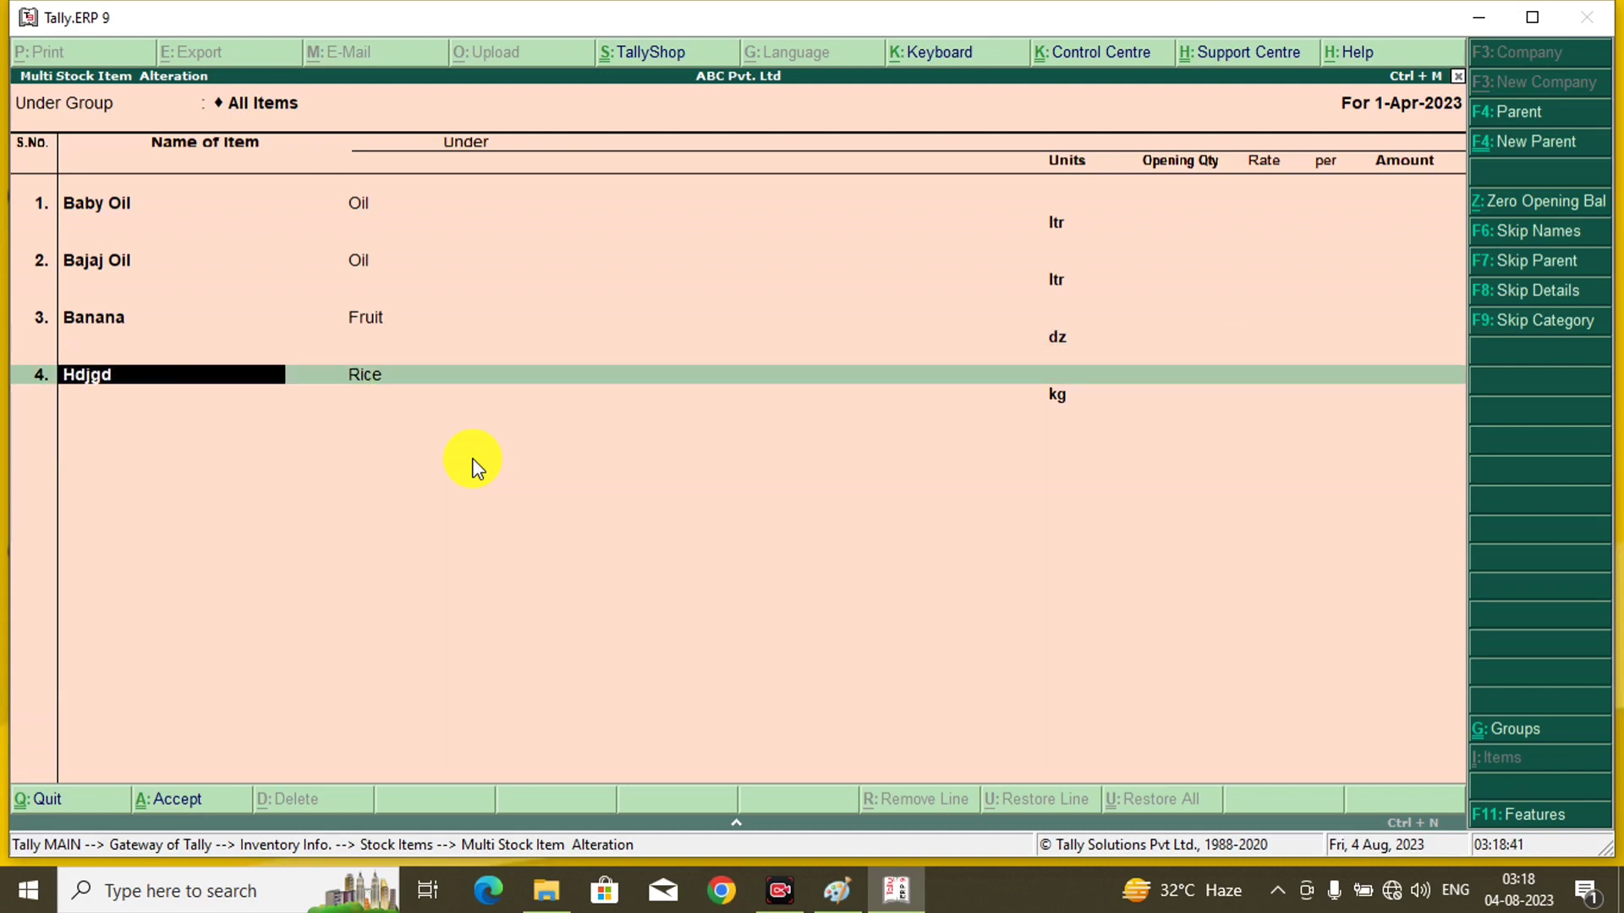
key(BackSpace)
key(BackSpace)
key(BackSpace)
key(Return)
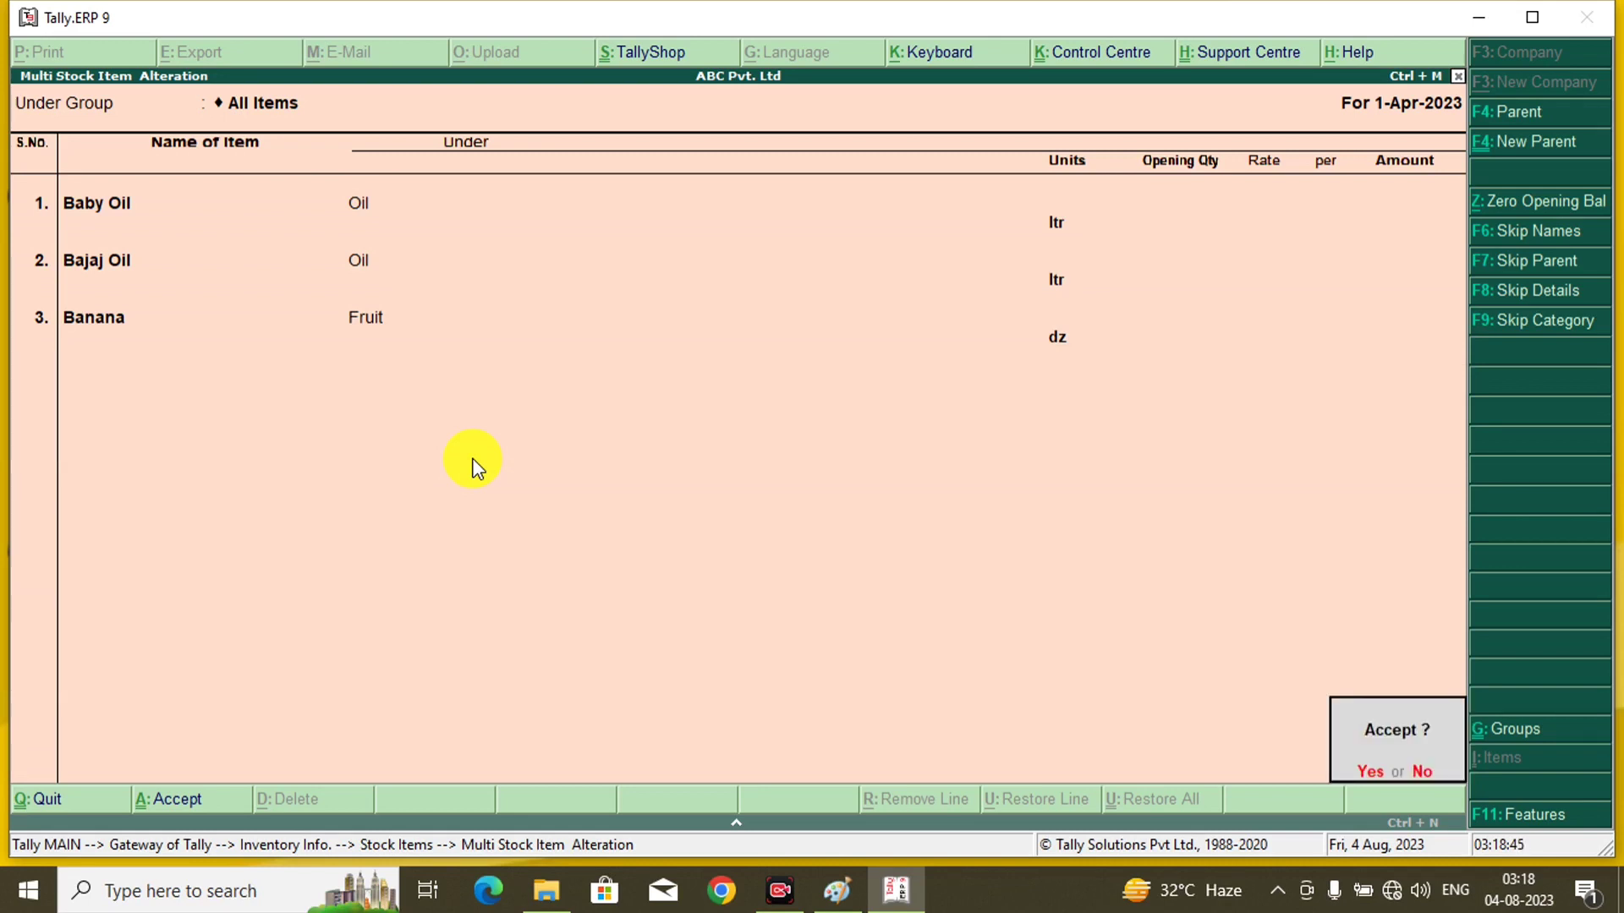
key(Return)
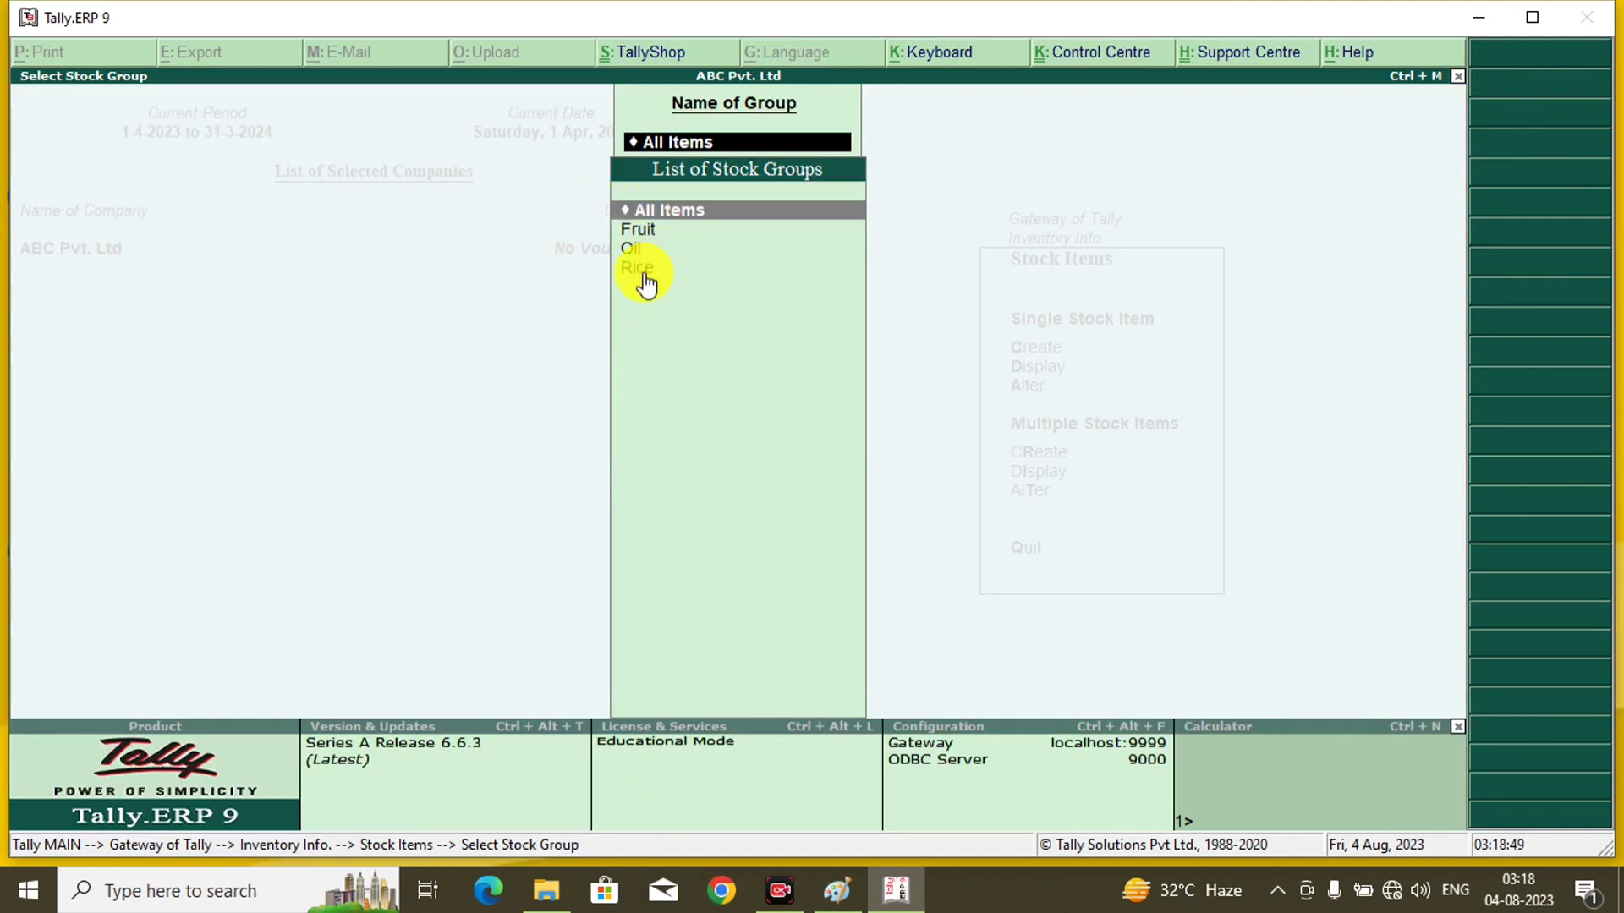
key(Escape)
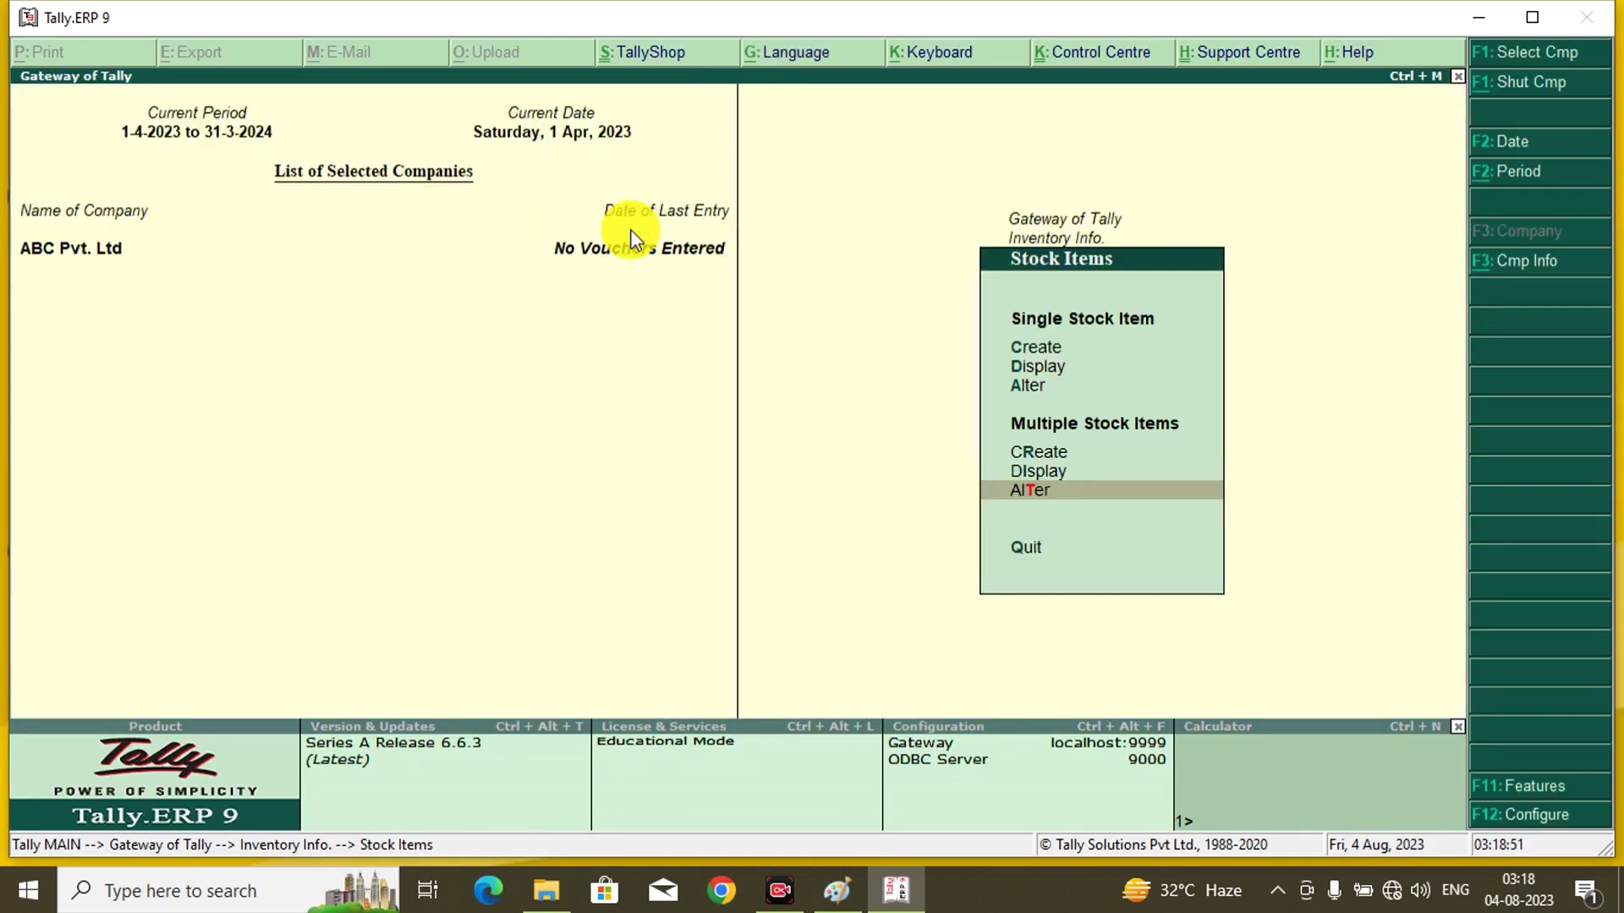
Step: Check the All Items list in multiple stock item alteration for Basmati Rice, then return to the stock item options
key(Return)
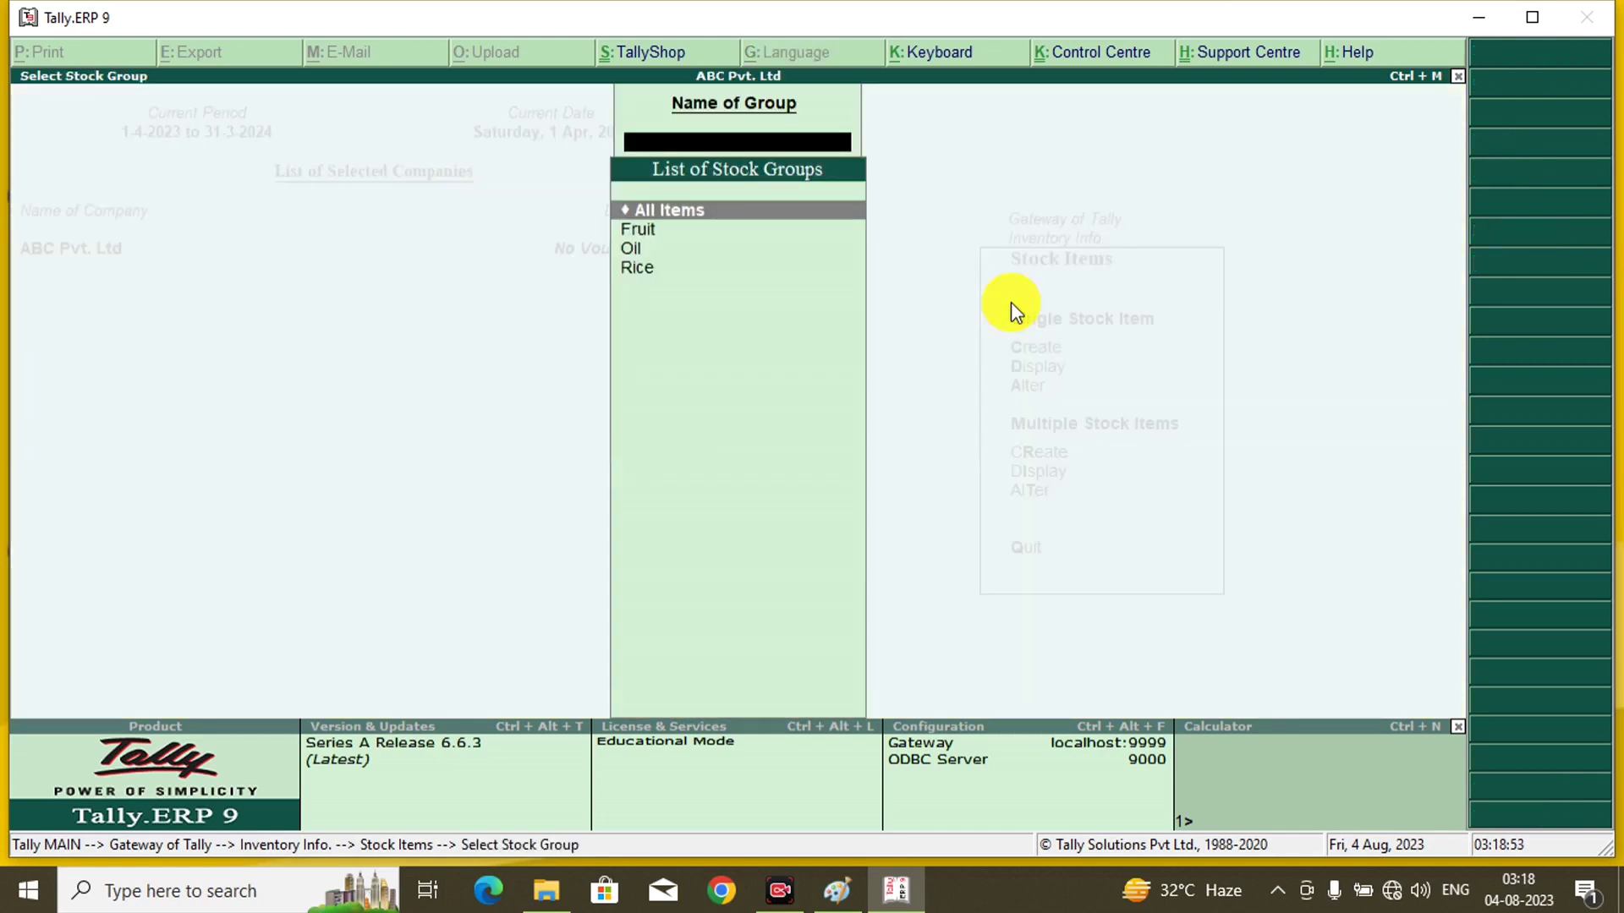
key(Down)
key(Up)
key(Return)
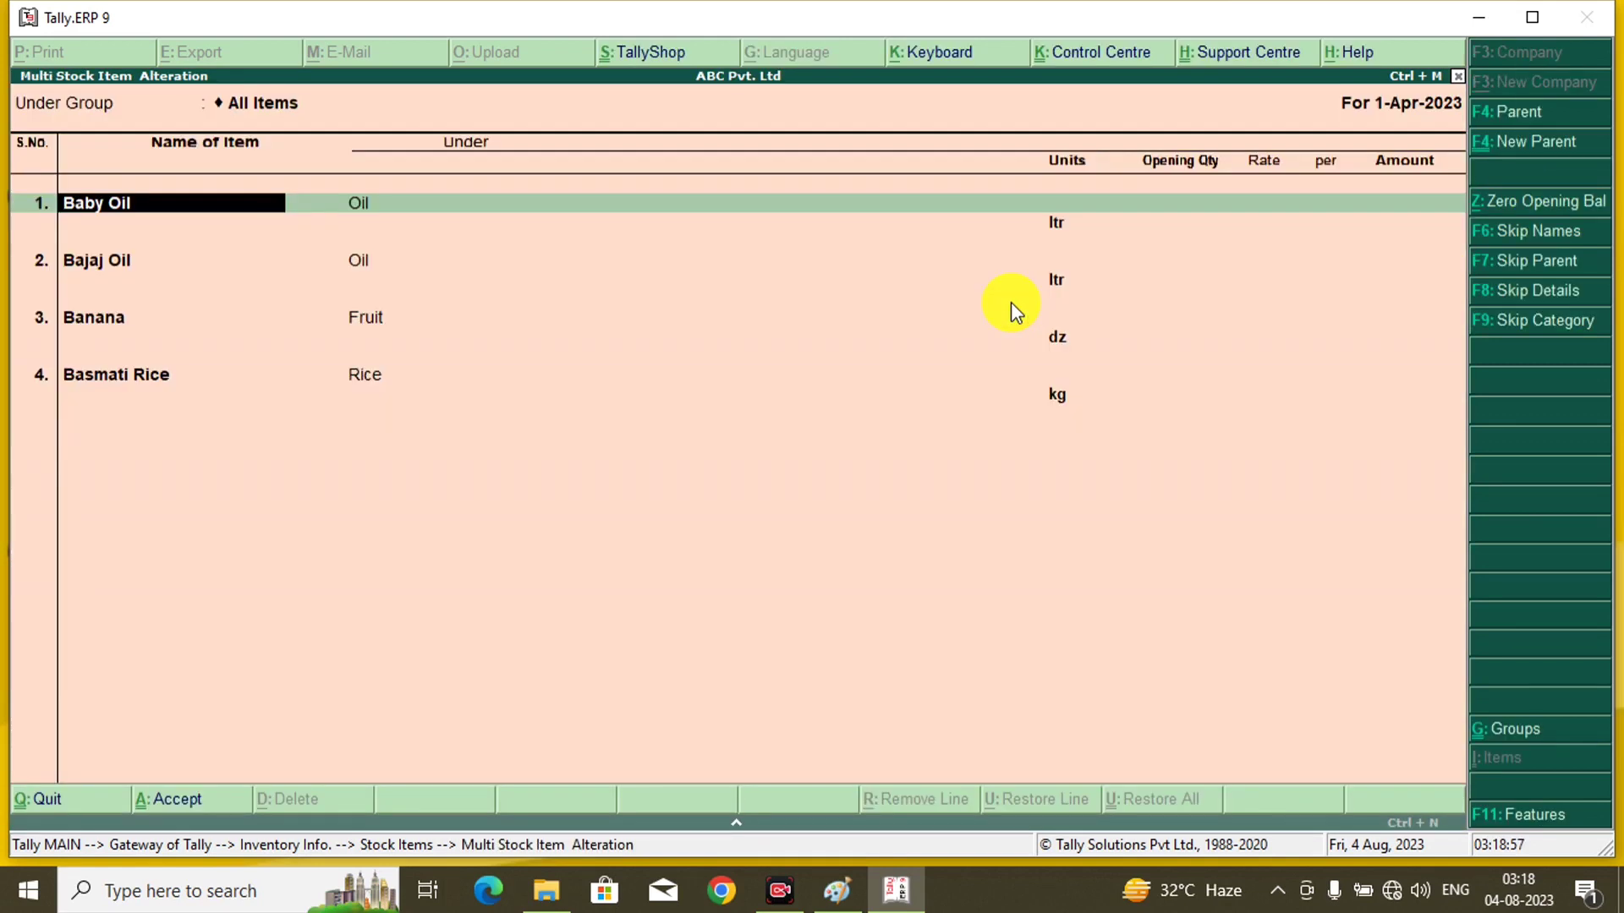
key(Escape)
key(Escape)
key(Return)
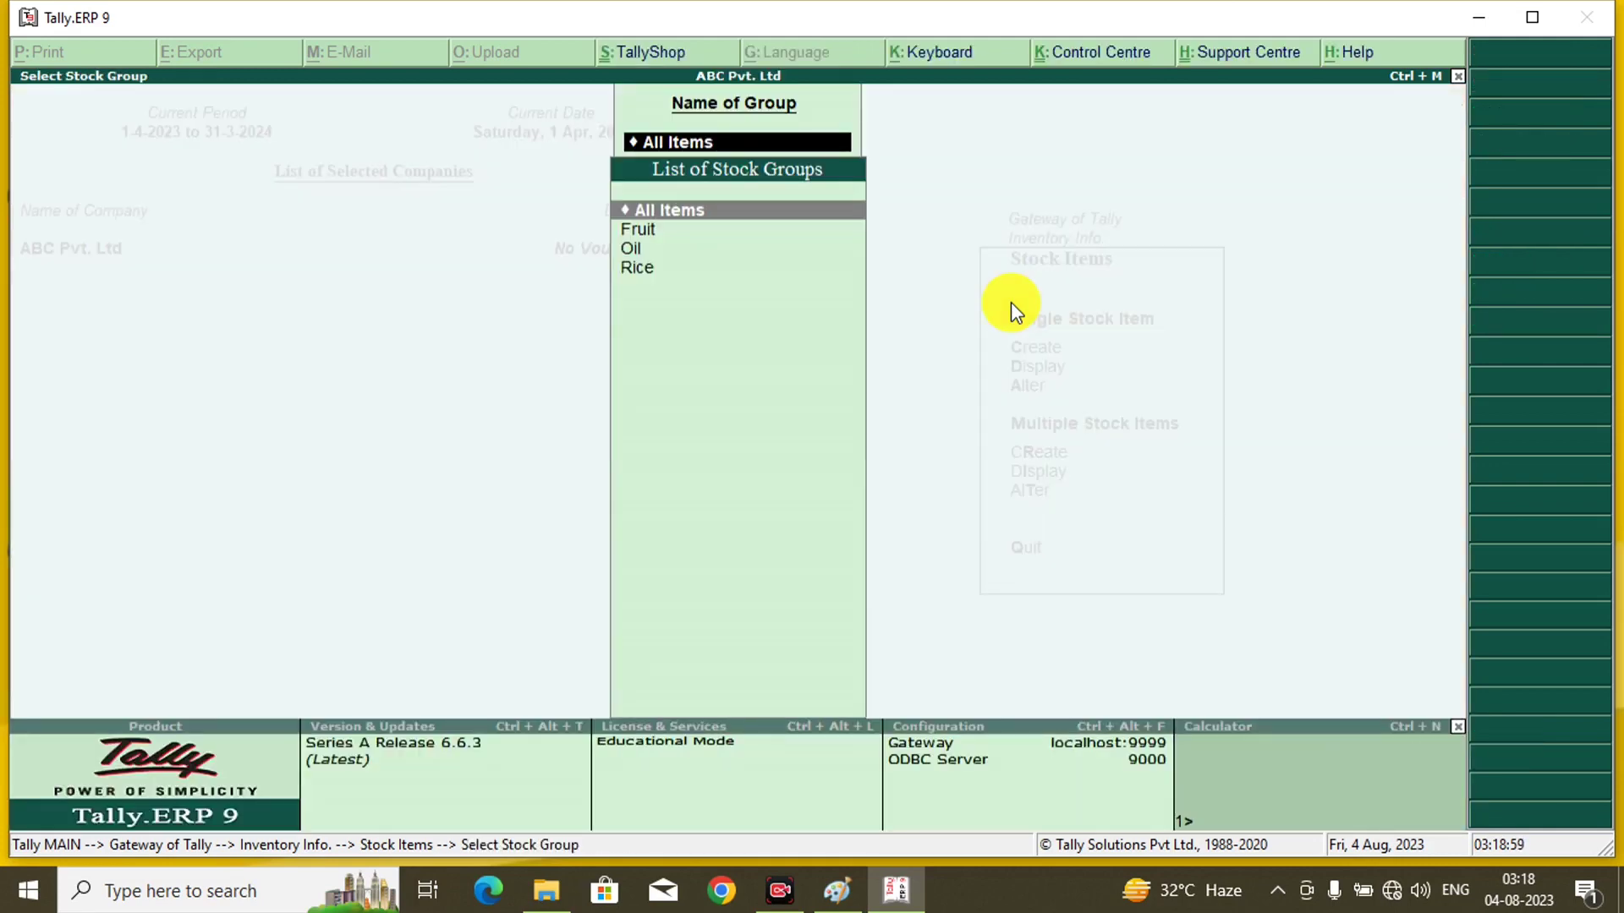
key(Escape)
Step: Open Basmati Rice for single stock item alteration, delete it and return to the inventory options
click(1030, 389)
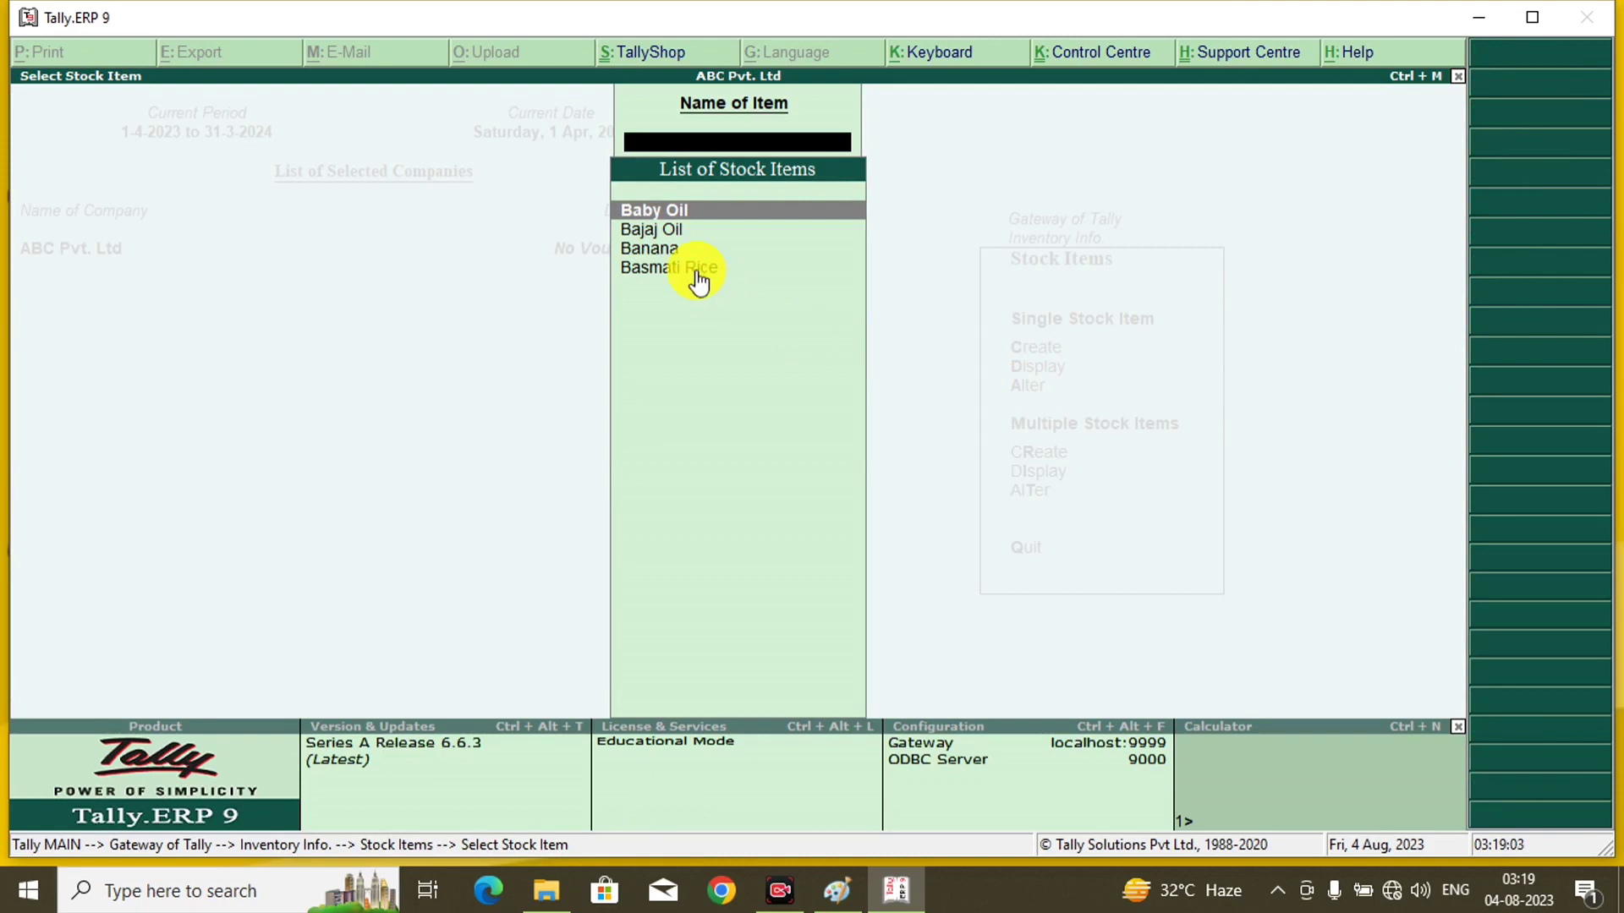
click(697, 272)
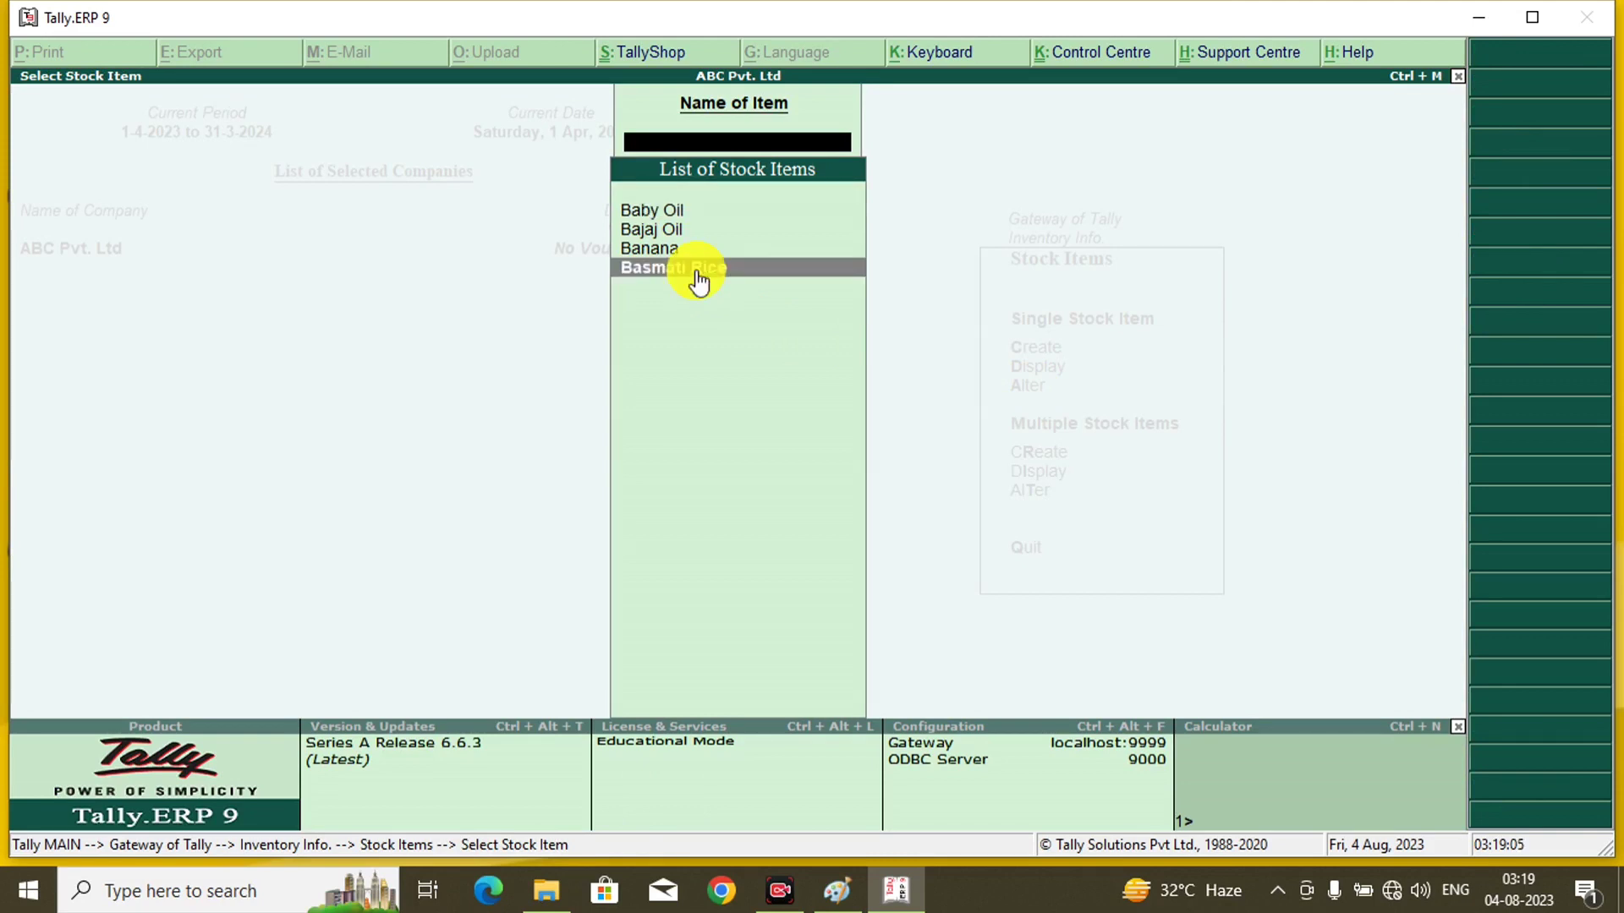
click(696, 272)
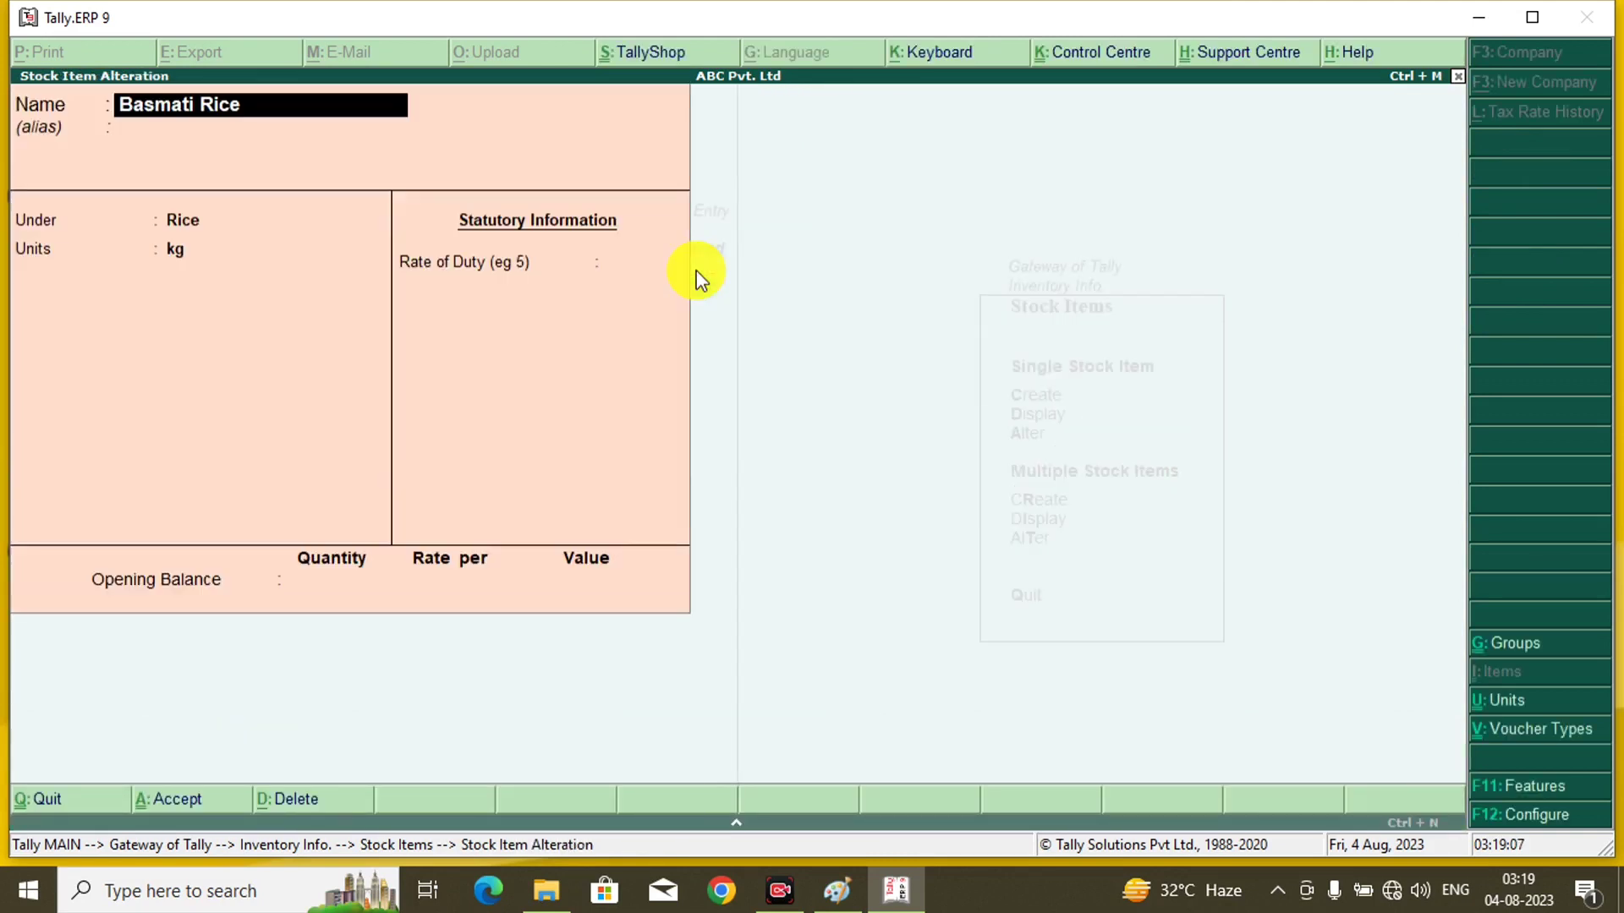
key(alt+d)
key(y)
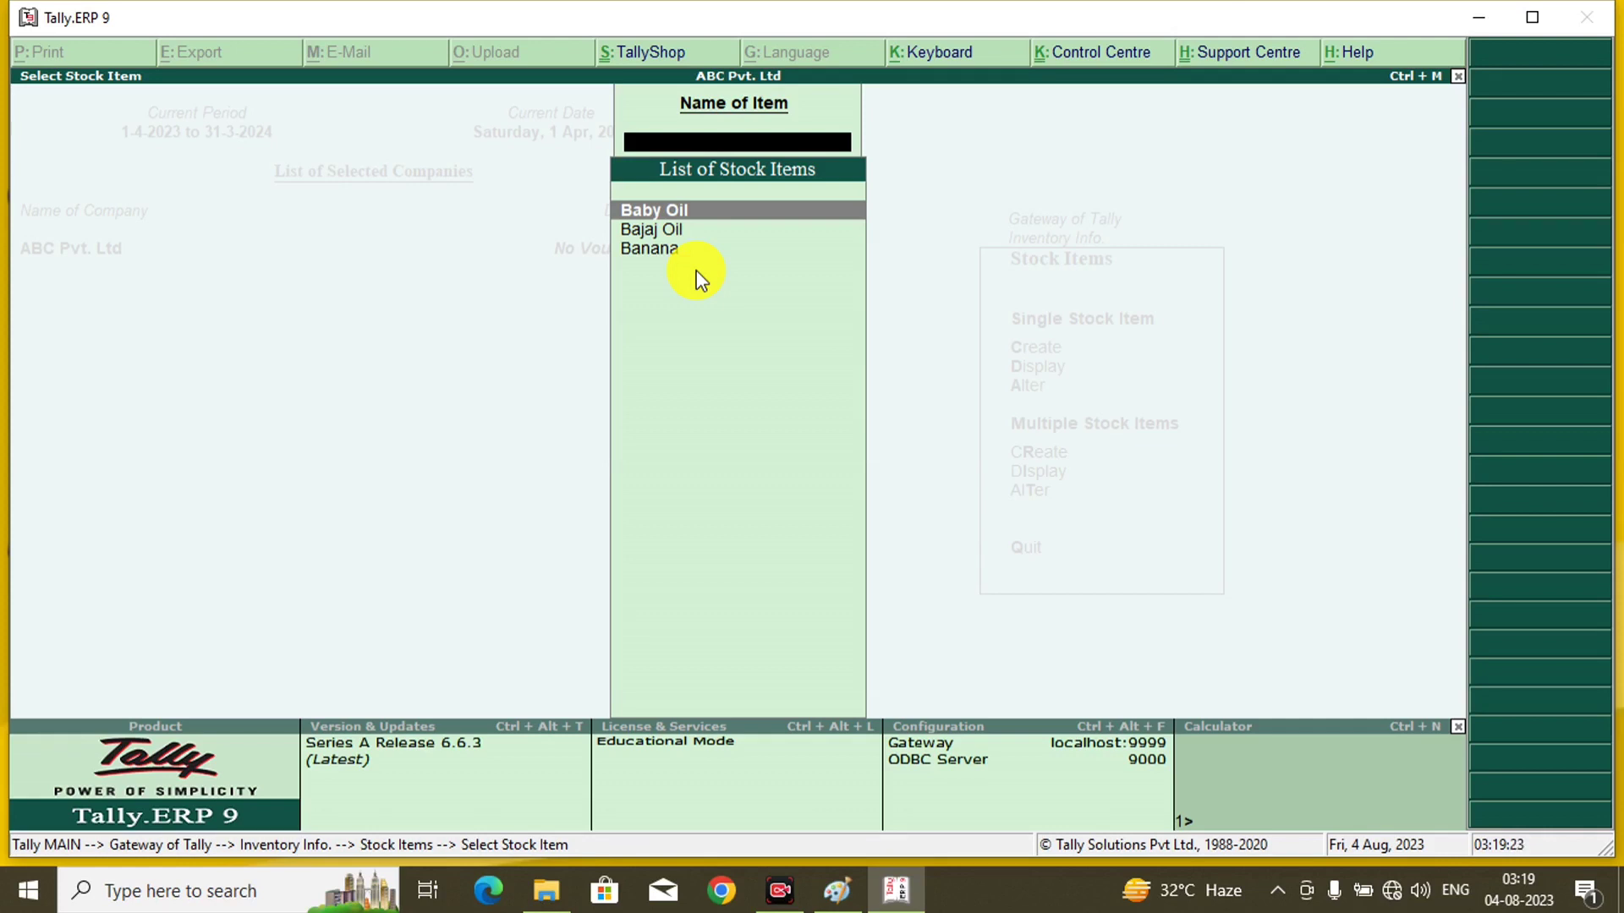
key(Escape)
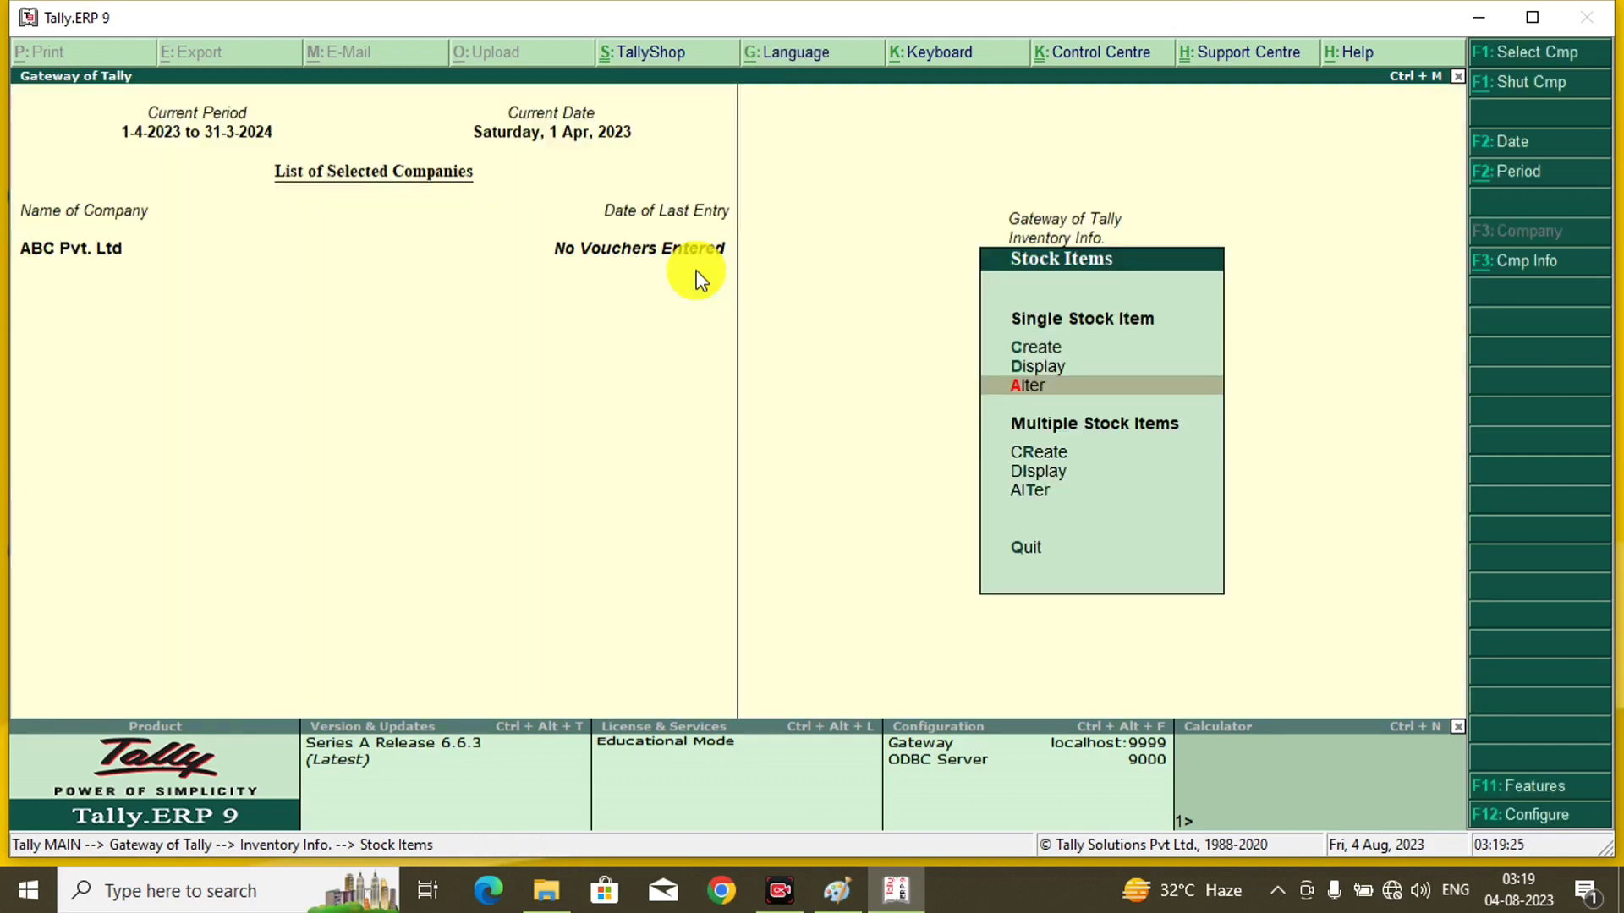
key(Escape)
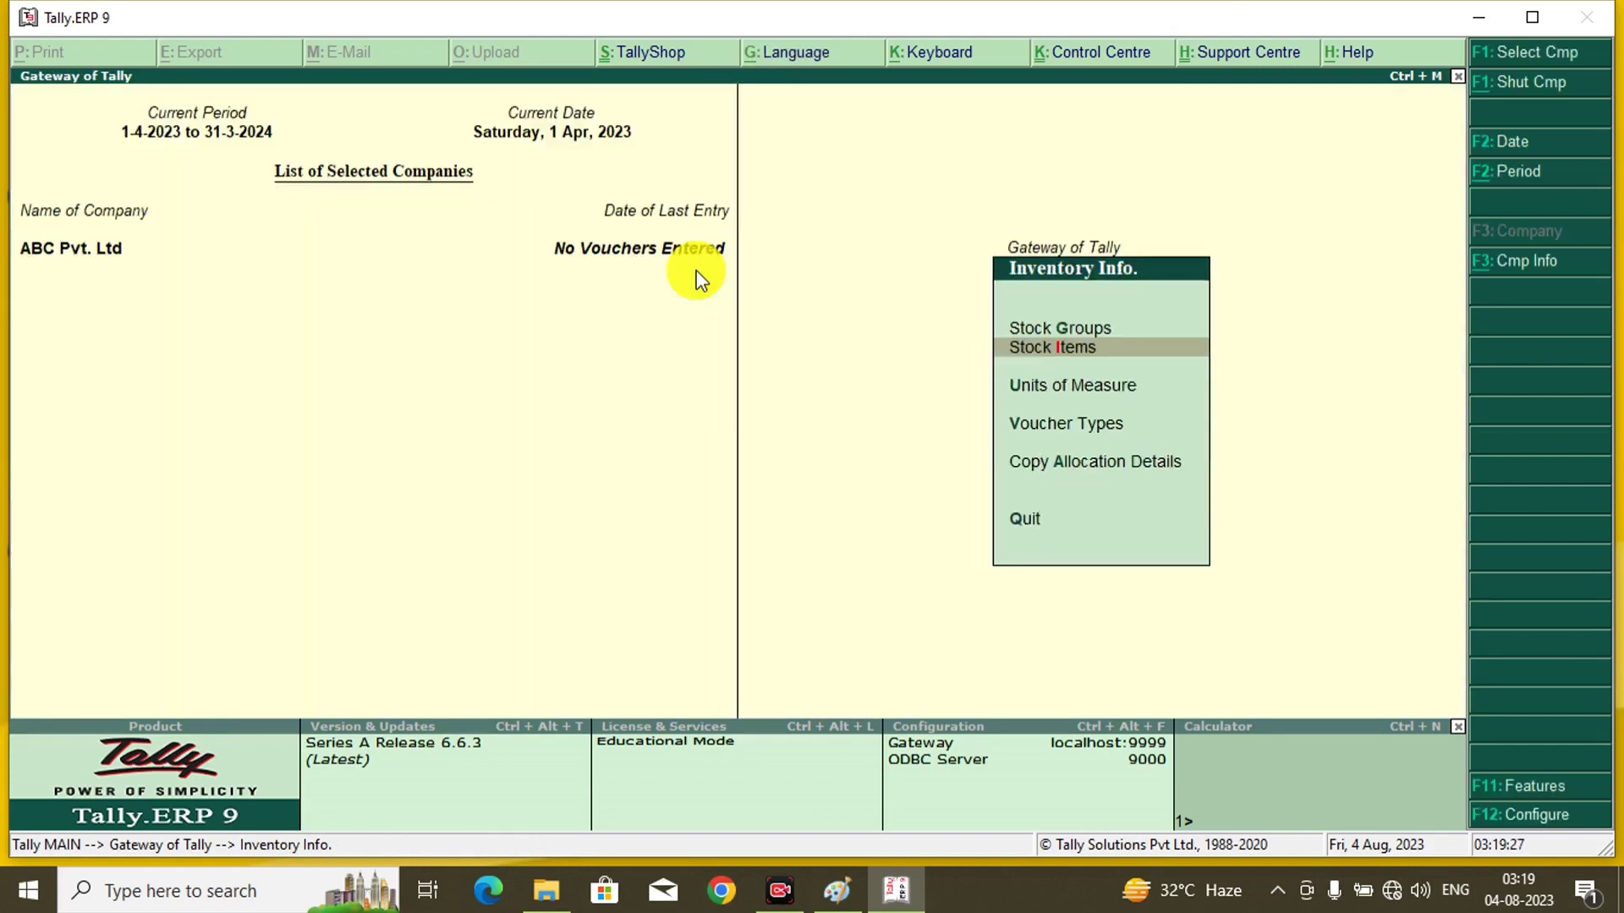